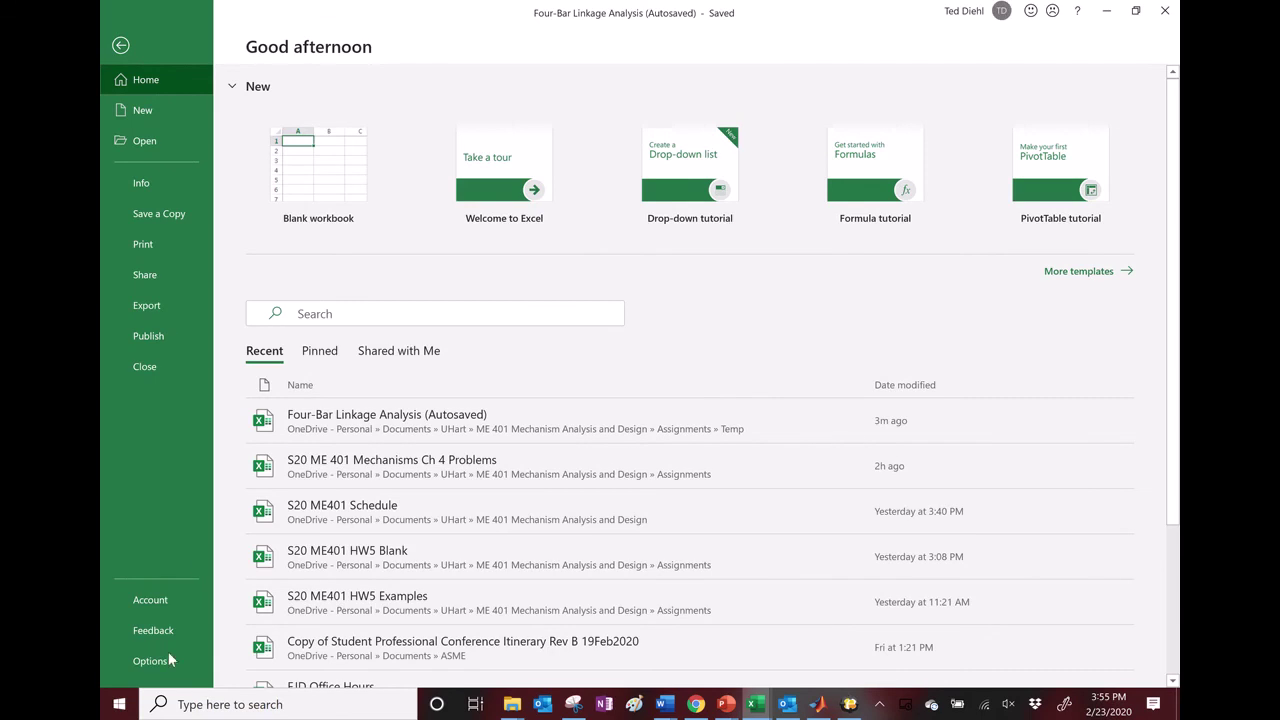
Check in the Excel add-ins manager that the Solver Add-in is enabled, and display the data analysis commands.
left_click(158, 657)
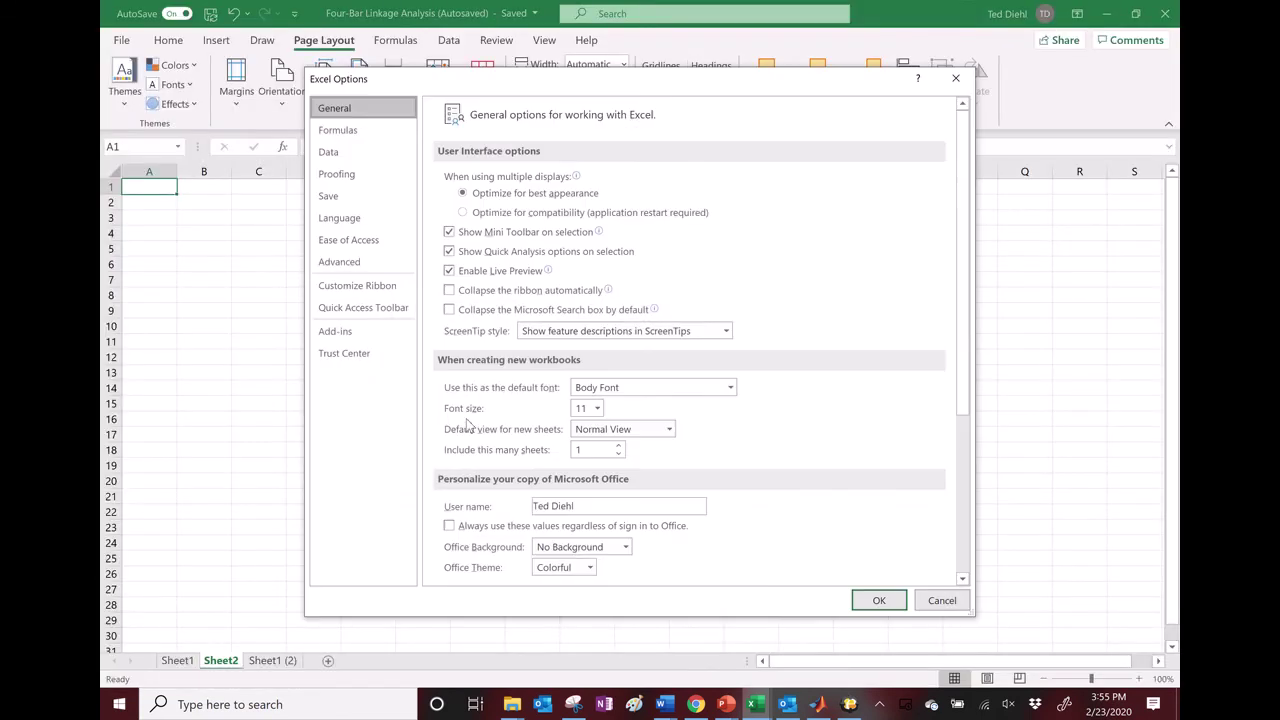
left_click(346, 336)
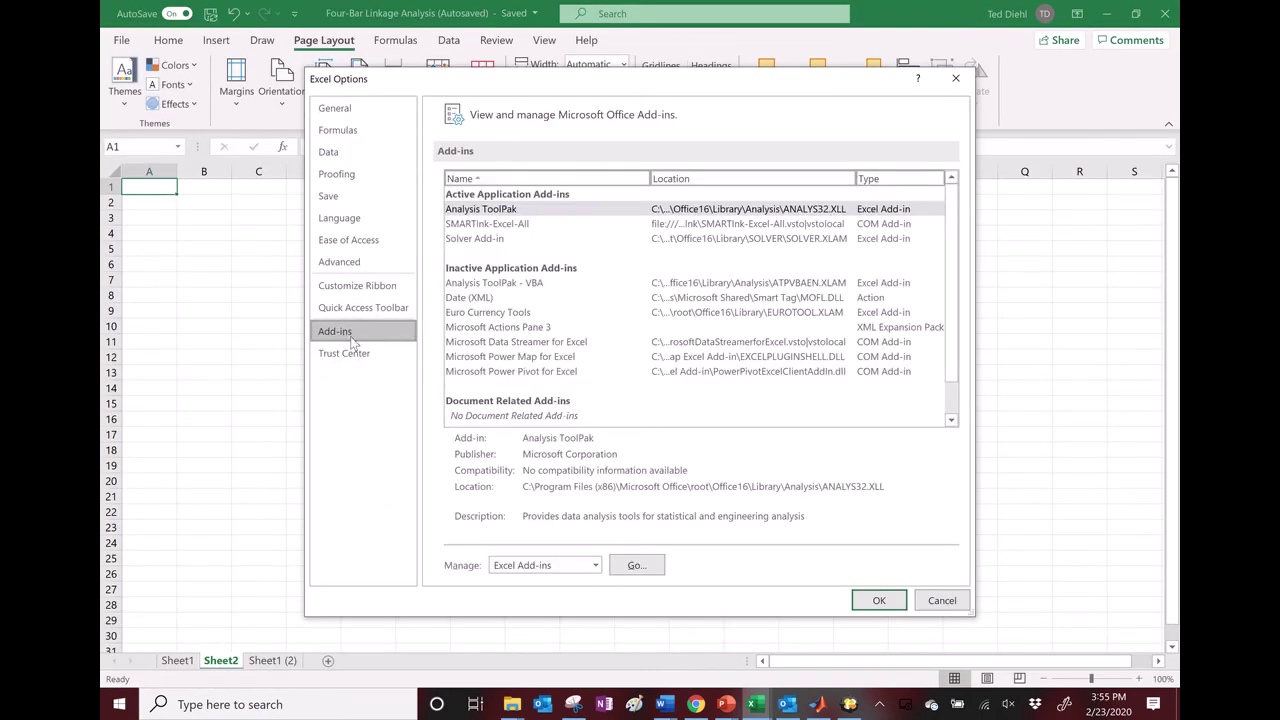
left_click(595, 566)
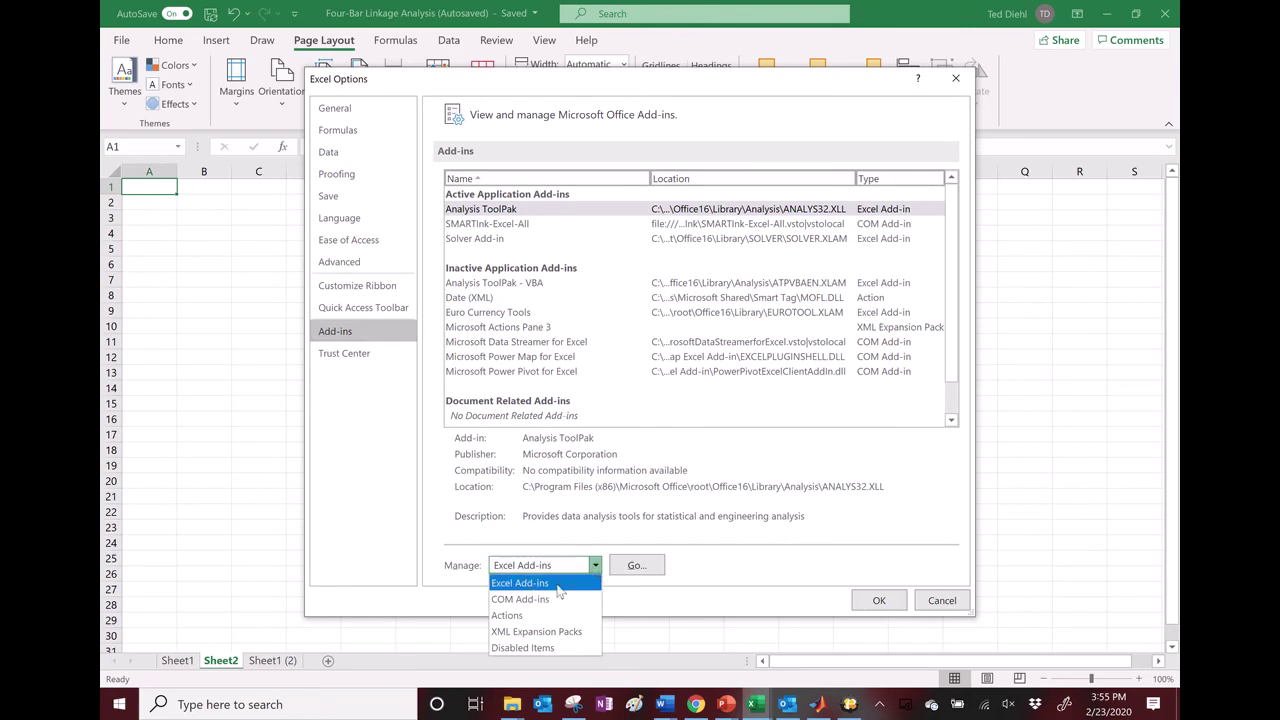
left_click(530, 584)
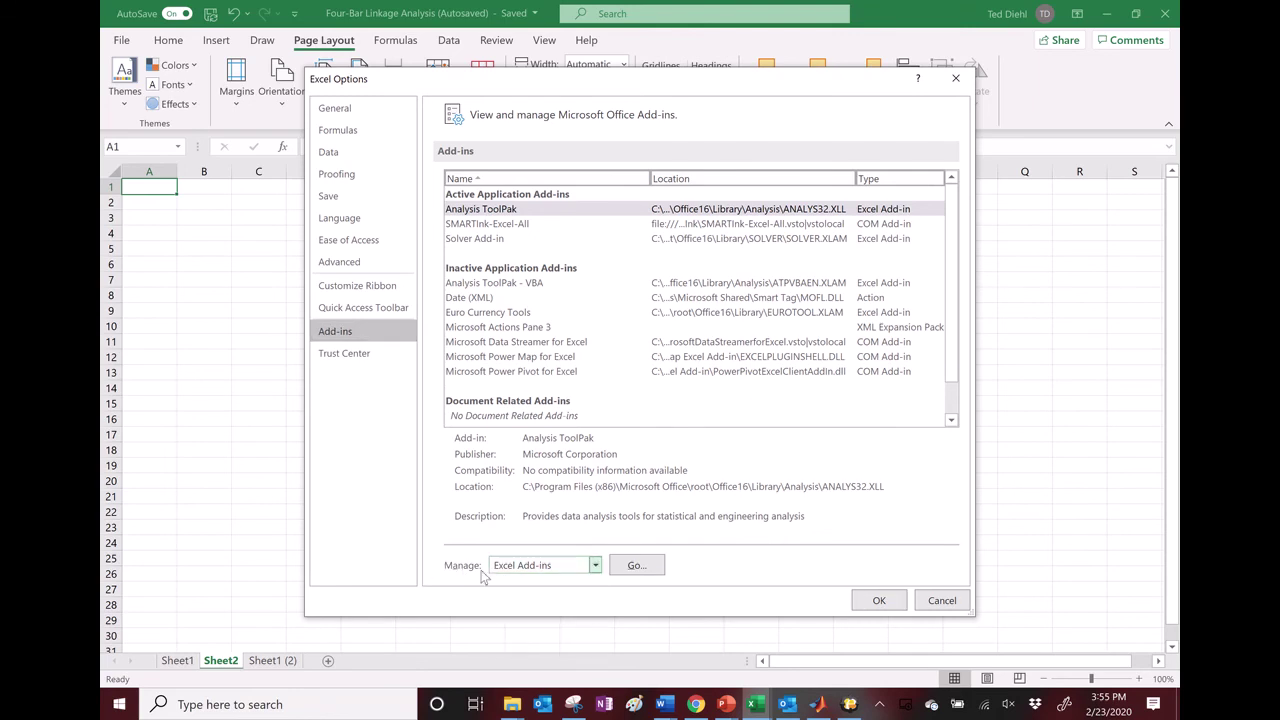
left_click(636, 566)
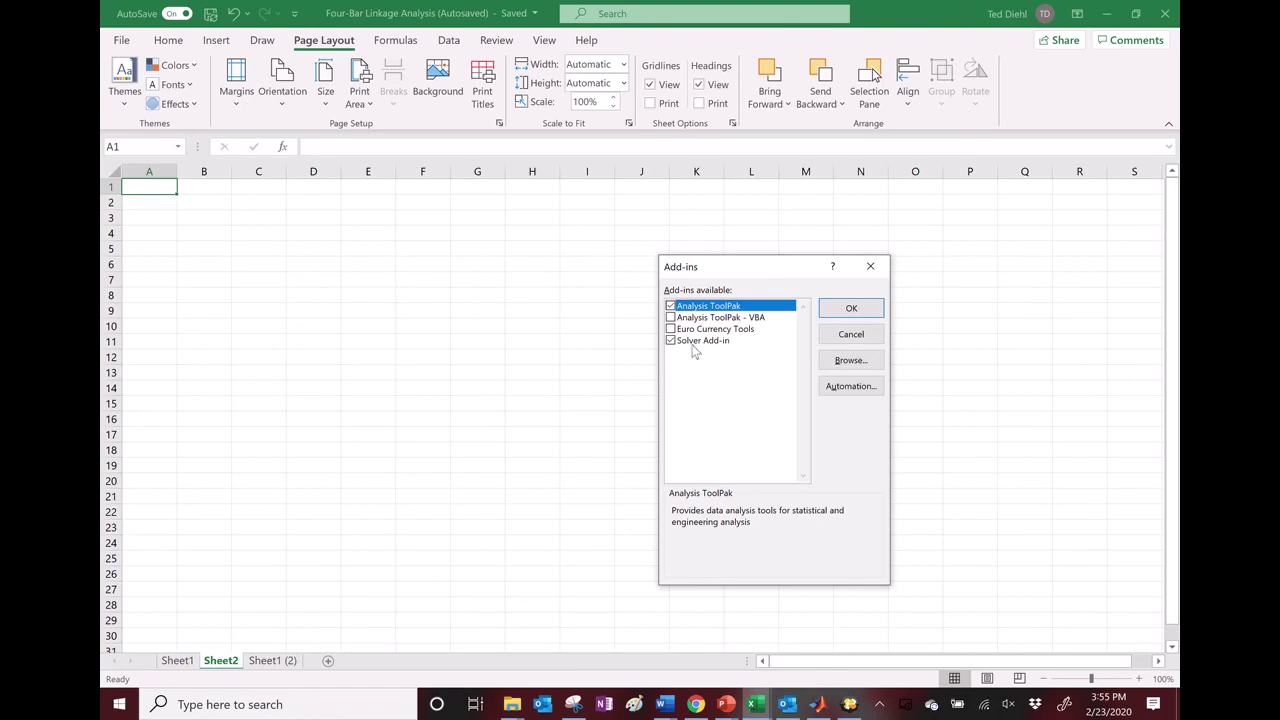
left_click(850, 310)
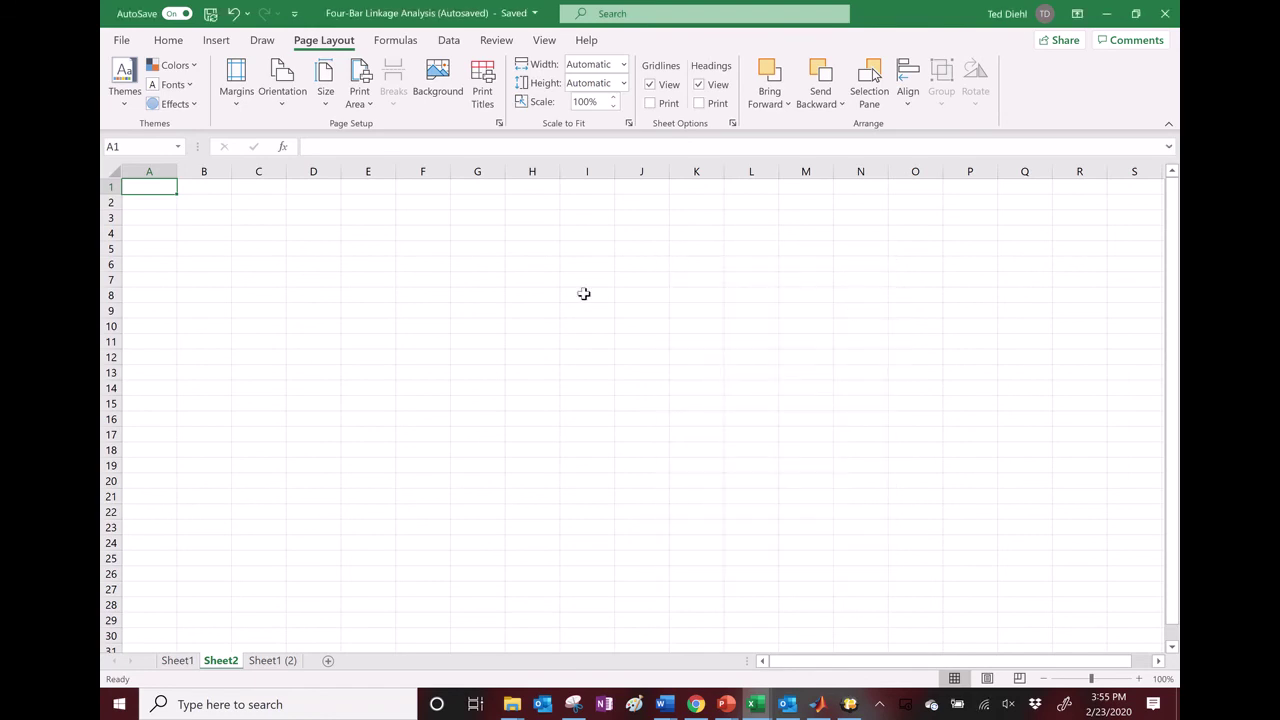
left_click(449, 42)
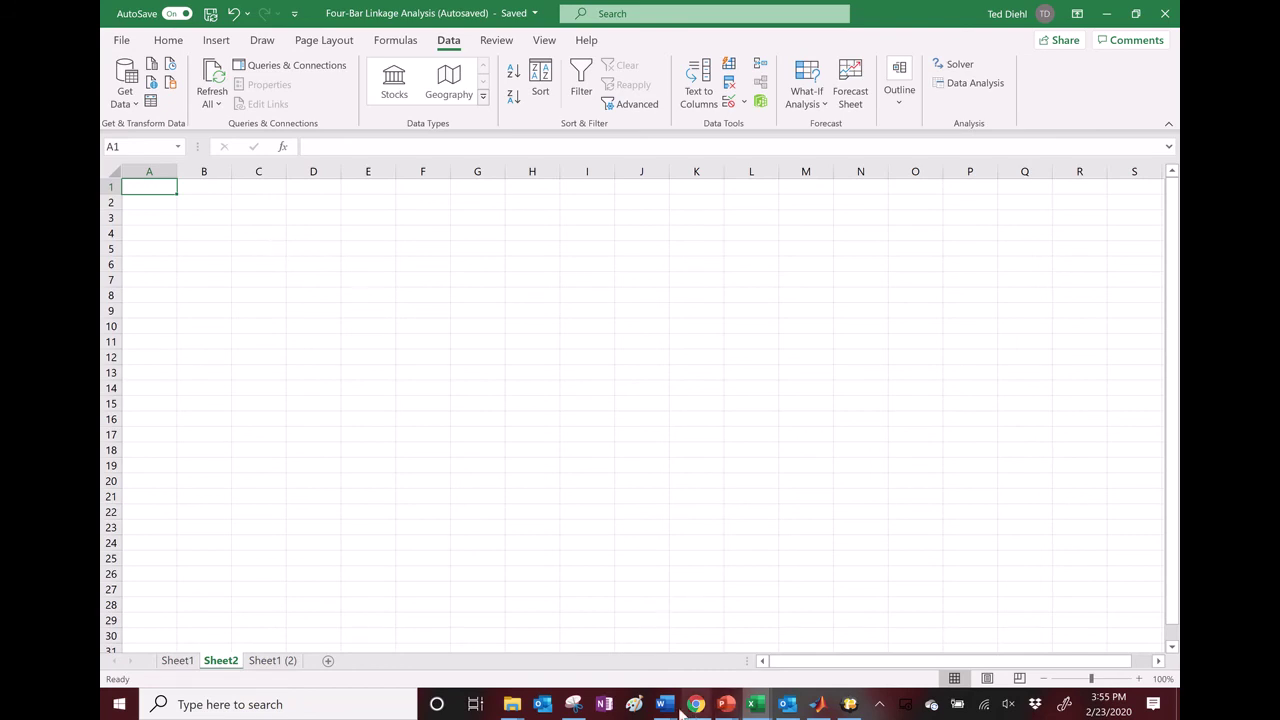
Copy the formula-view spreadsheet picture from the Word document S20 ME401 Class 10 onto Sheet2 in Excel, placing it enlarged over columns I to Q.
mouse_move(668, 708)
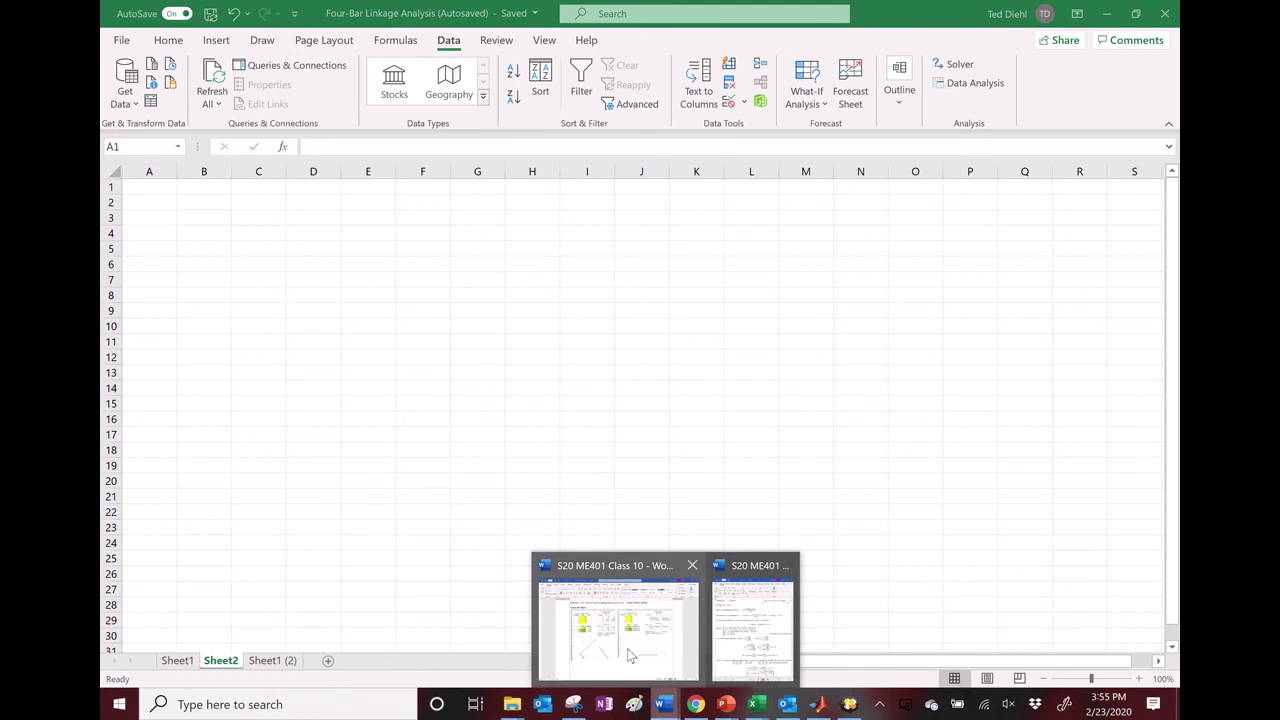
left_click(622, 651)
left_click(538, 452)
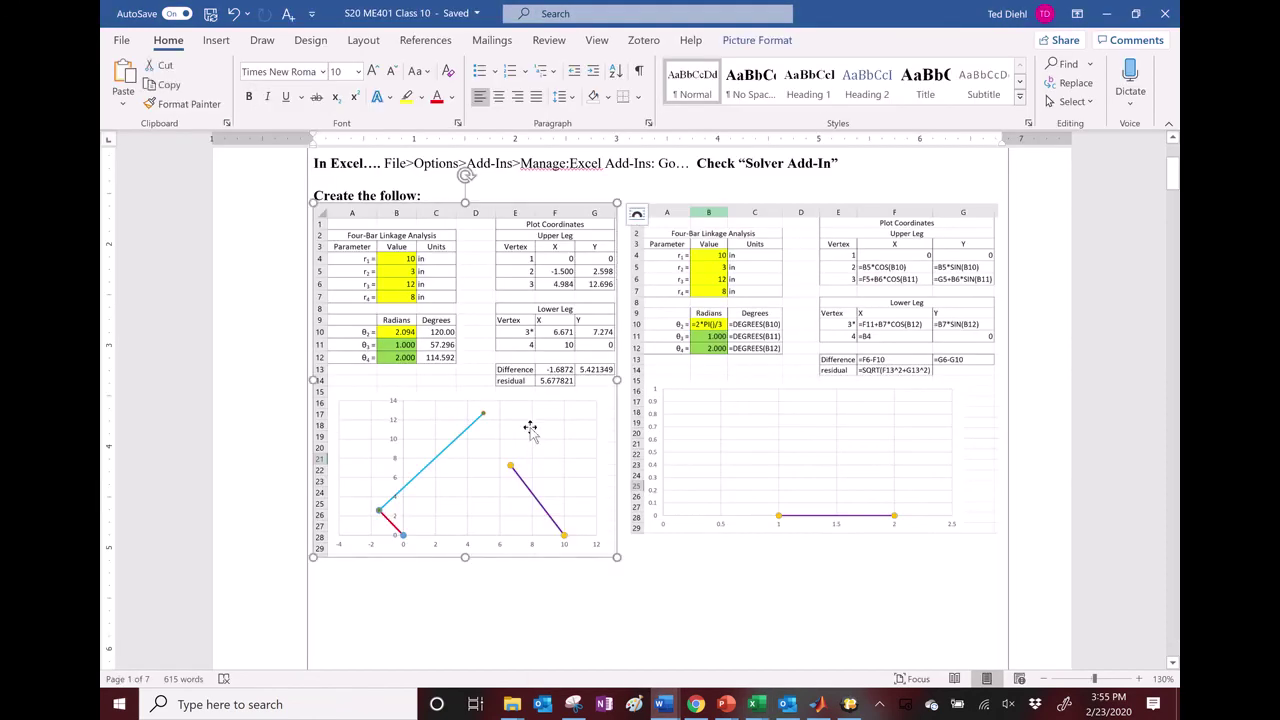
left_click(843, 406)
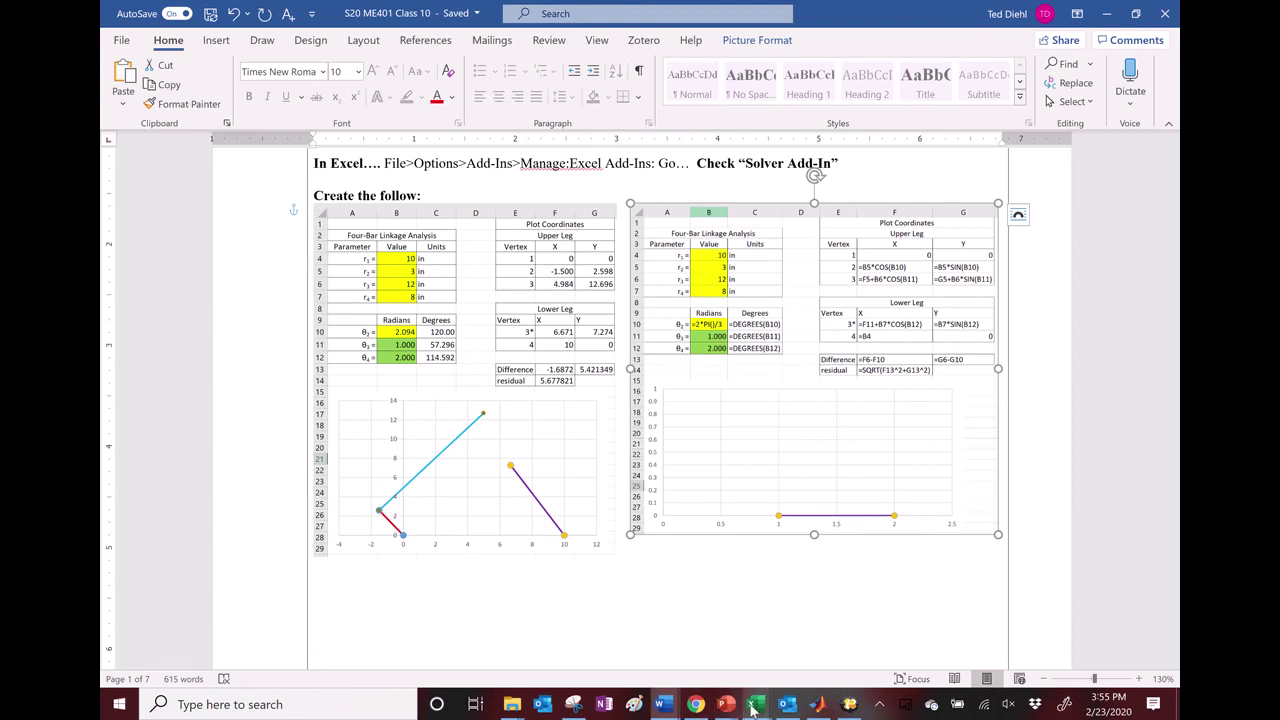
mouse_move(758, 700)
left_click(791, 646)
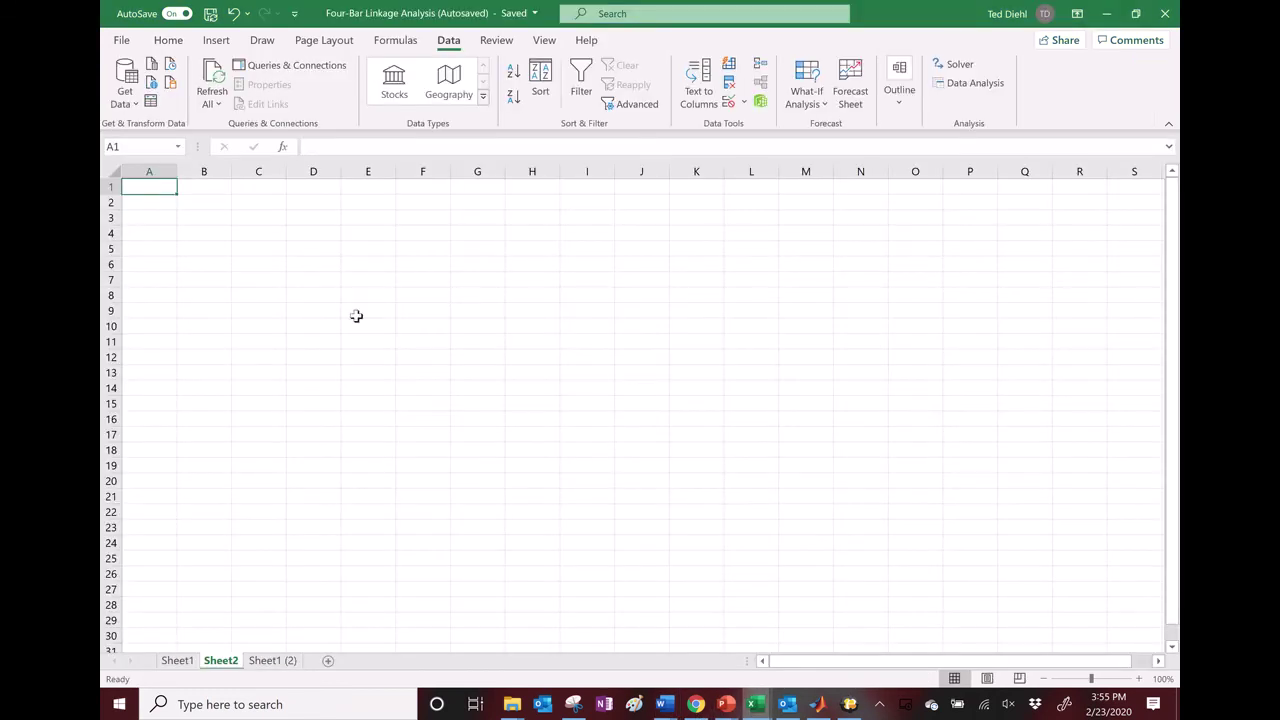
key("ctrl+v")
left_click_drag(352, 338, 704, 364)
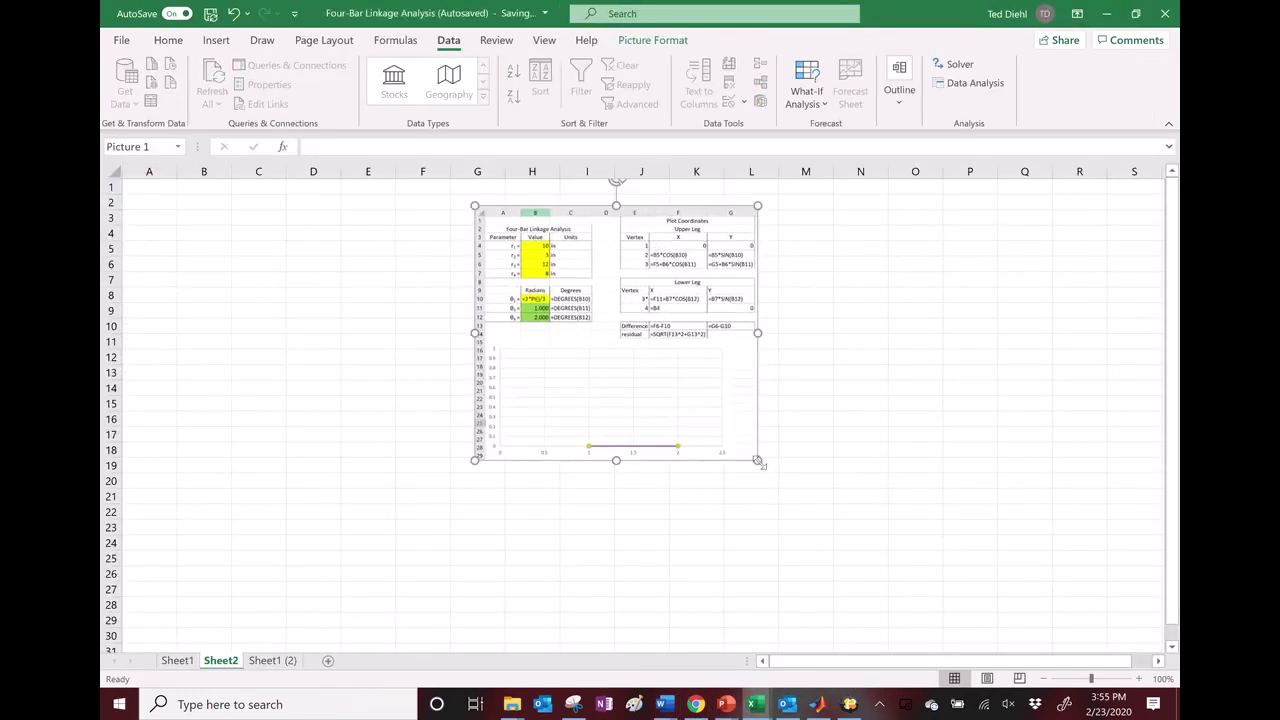
left_click_drag(759, 462, 850, 480)
Enter the title "Four-Bar Linkage Analysis" in cell A2.
left_click(158, 205)
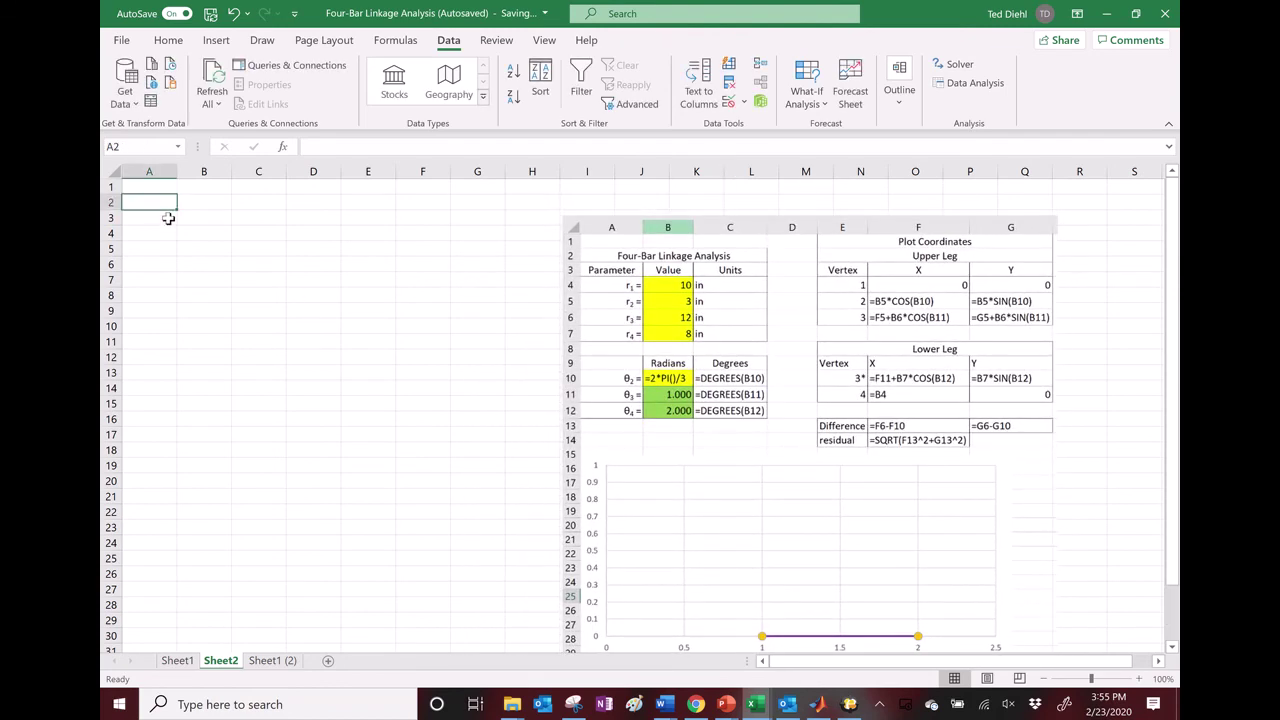
type("Four-Bar")
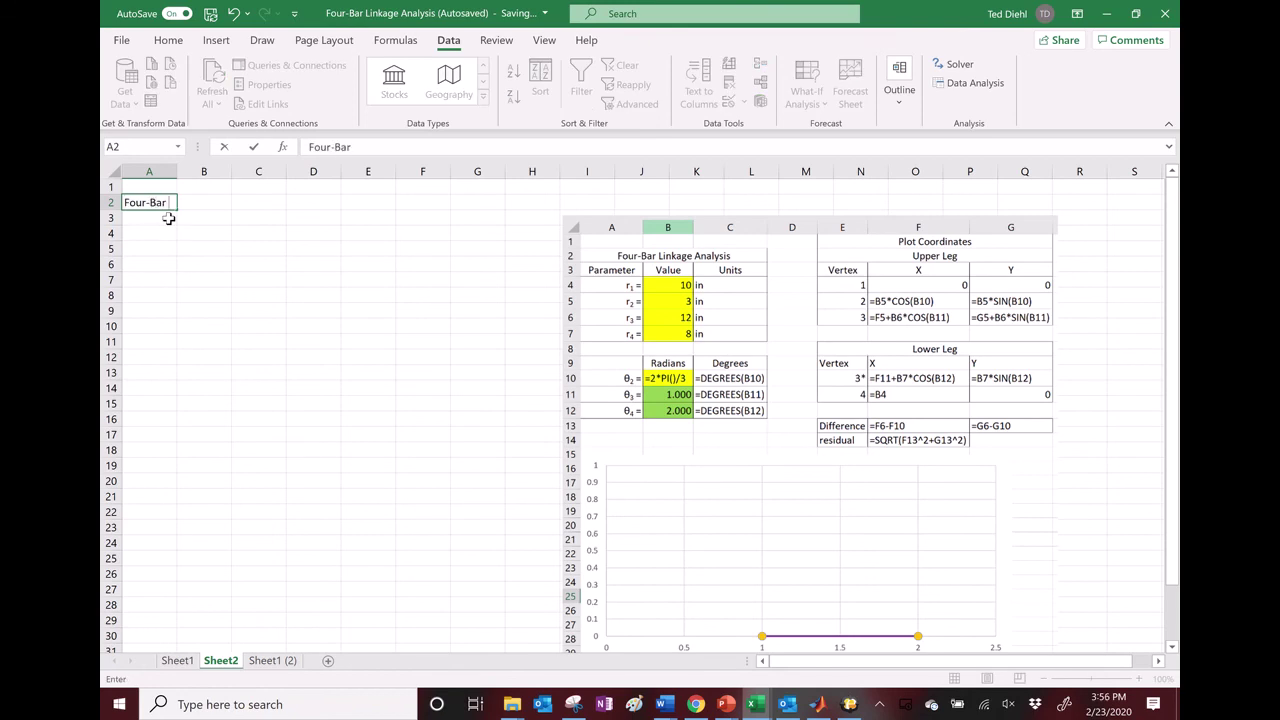
type("Linkage Analysis")
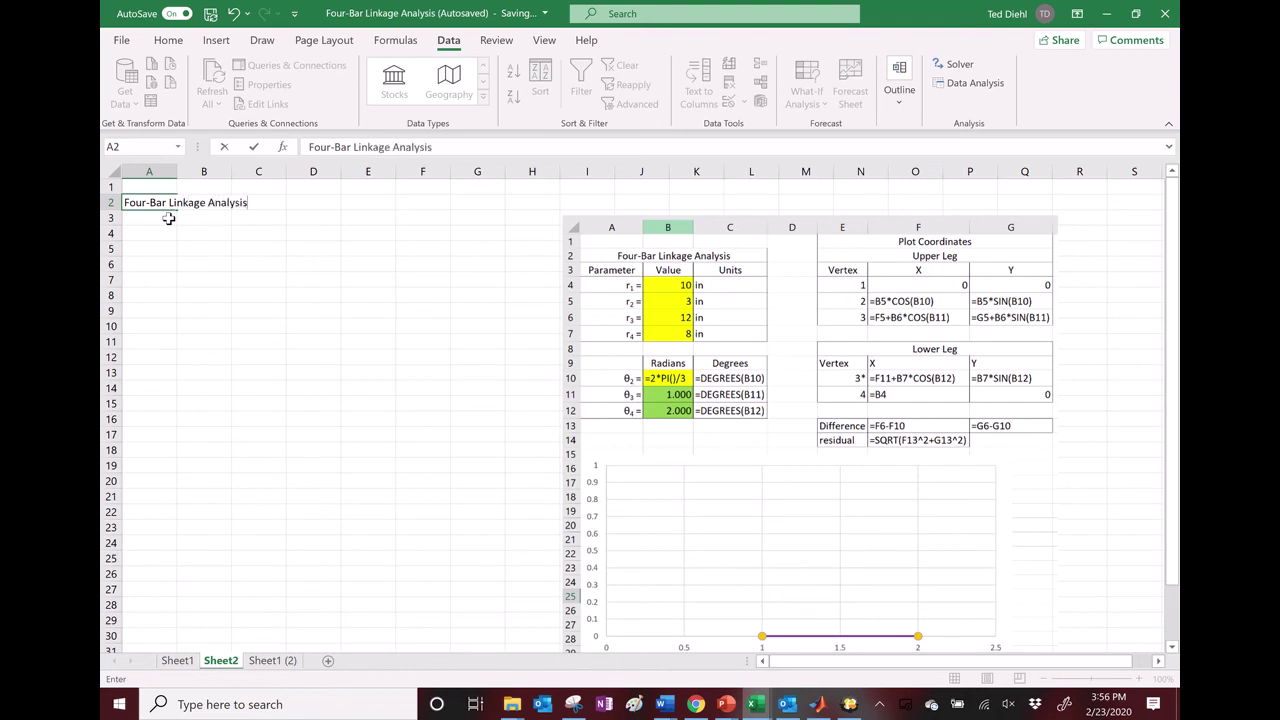
key("Return")
Enter the column headings Parameter, Value and Units in cells A3 to C3.
type("Parameter")
key("Tab")
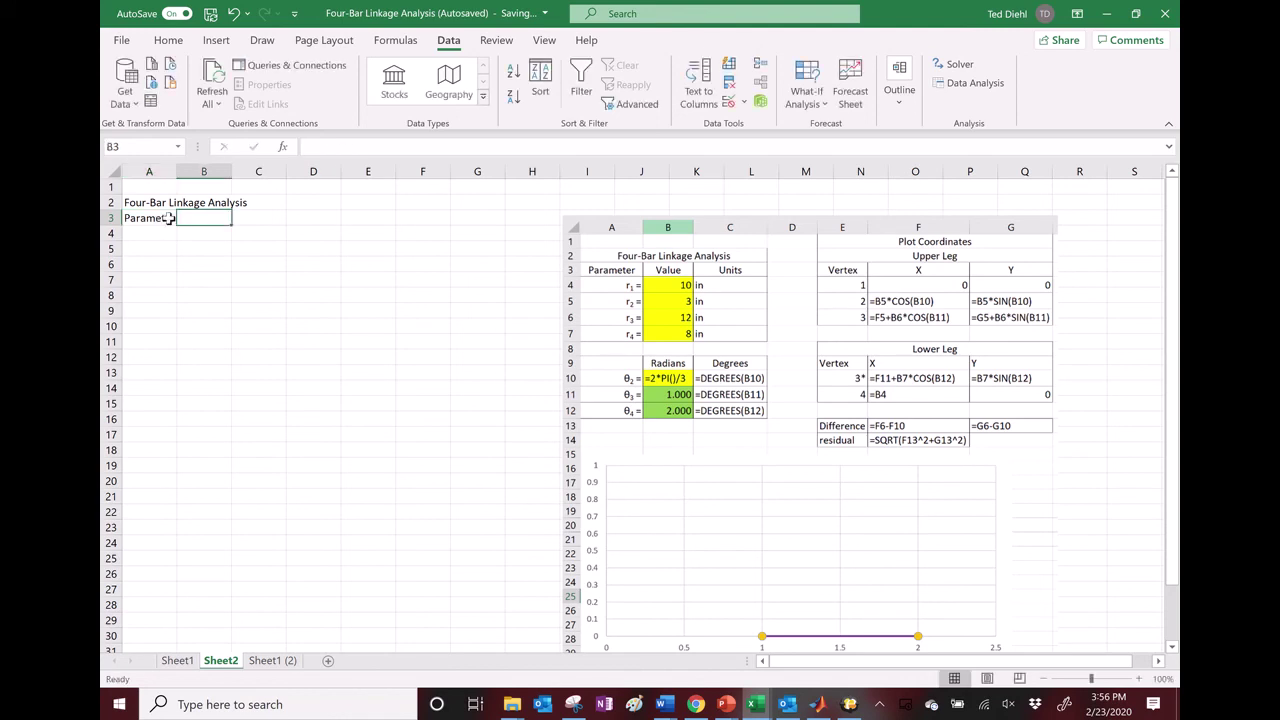
type("Value")
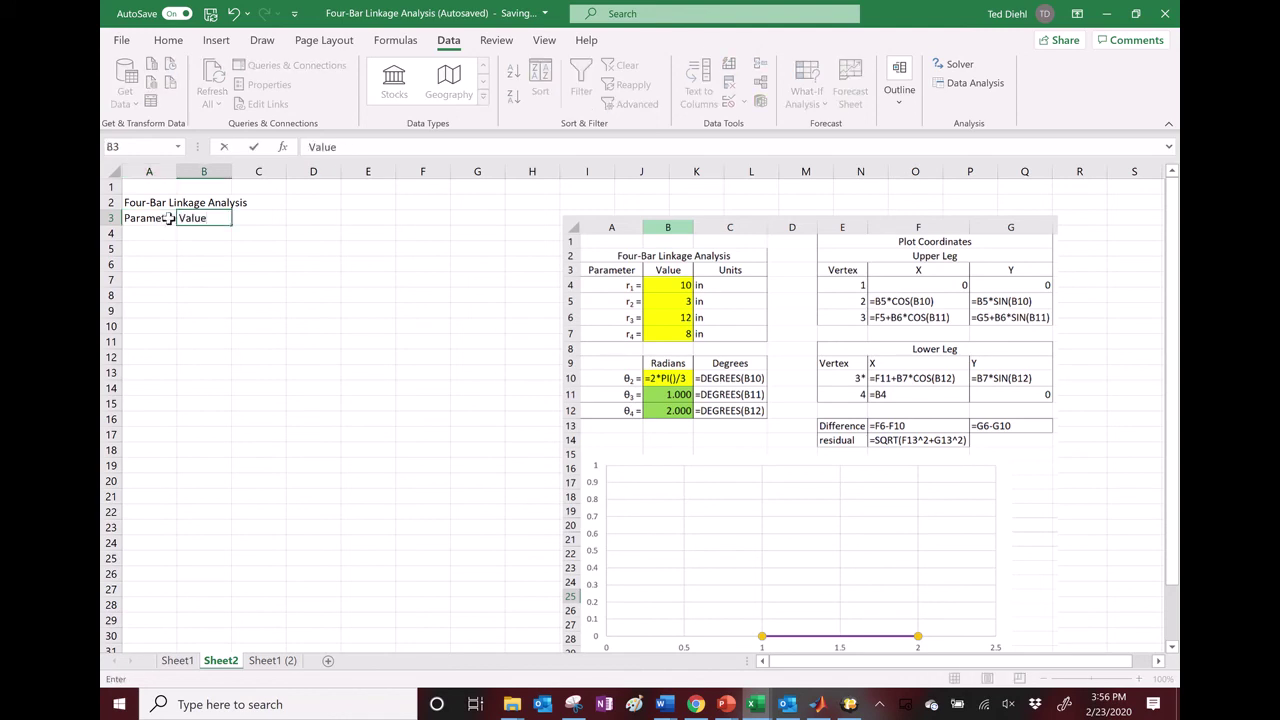
key("Tab")
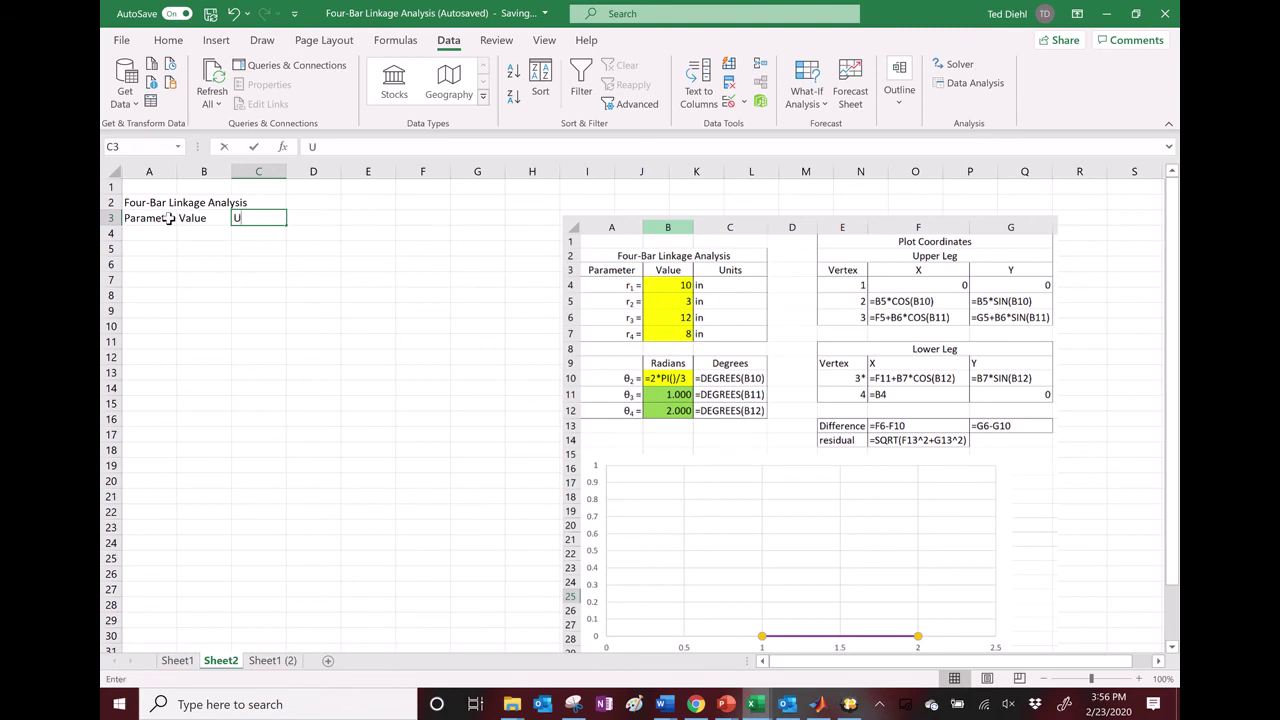
type("Units")
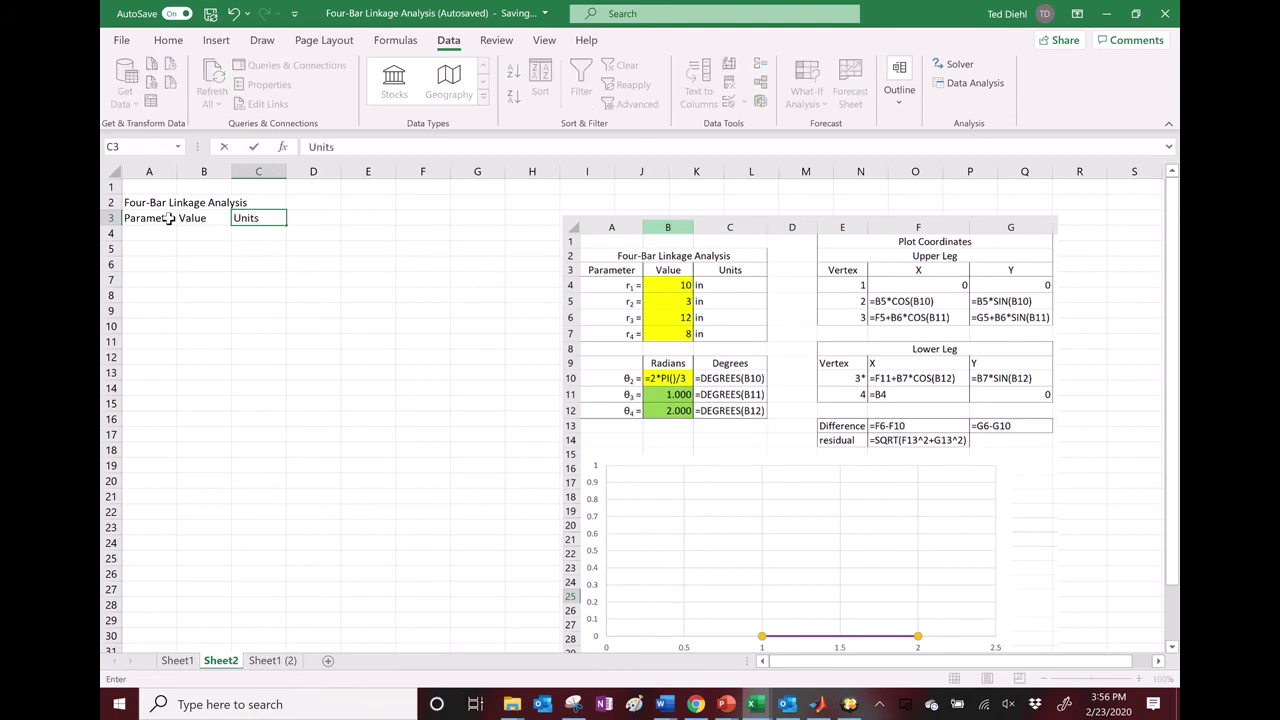
key("Return")
Enter the first parameter label "r1 =" in cell A4.
key("Home")
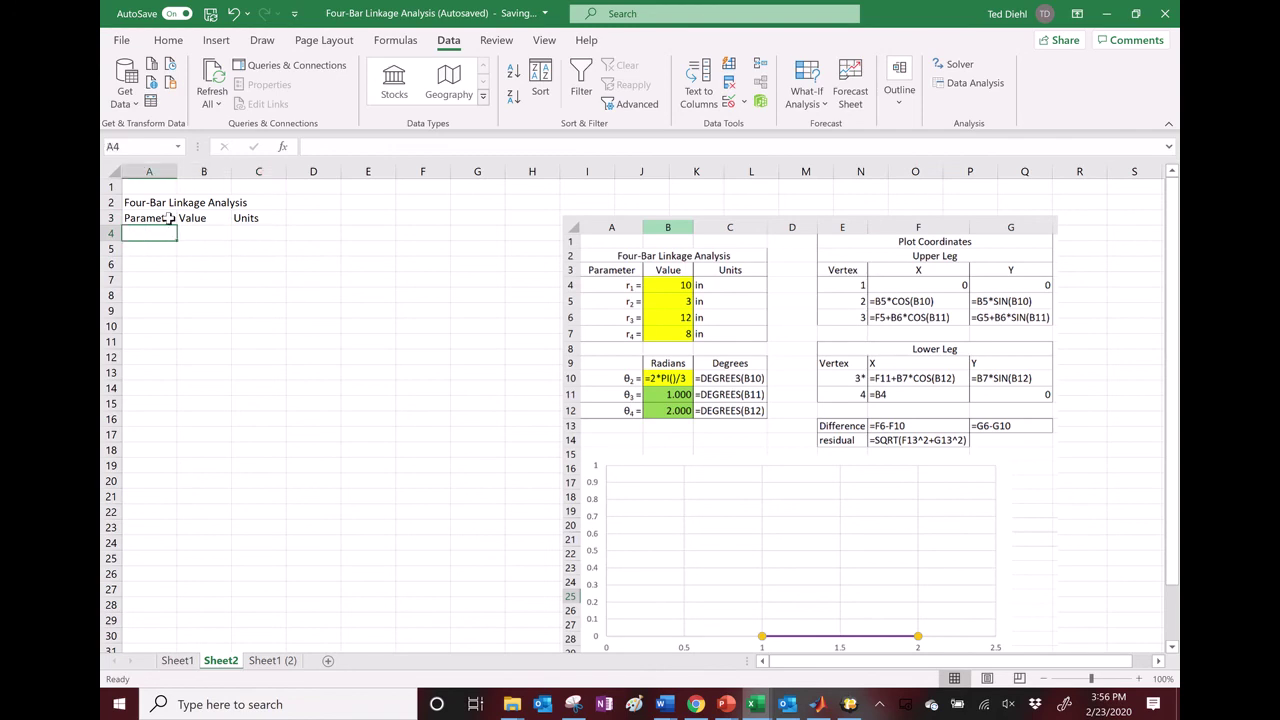
type("r1 =")
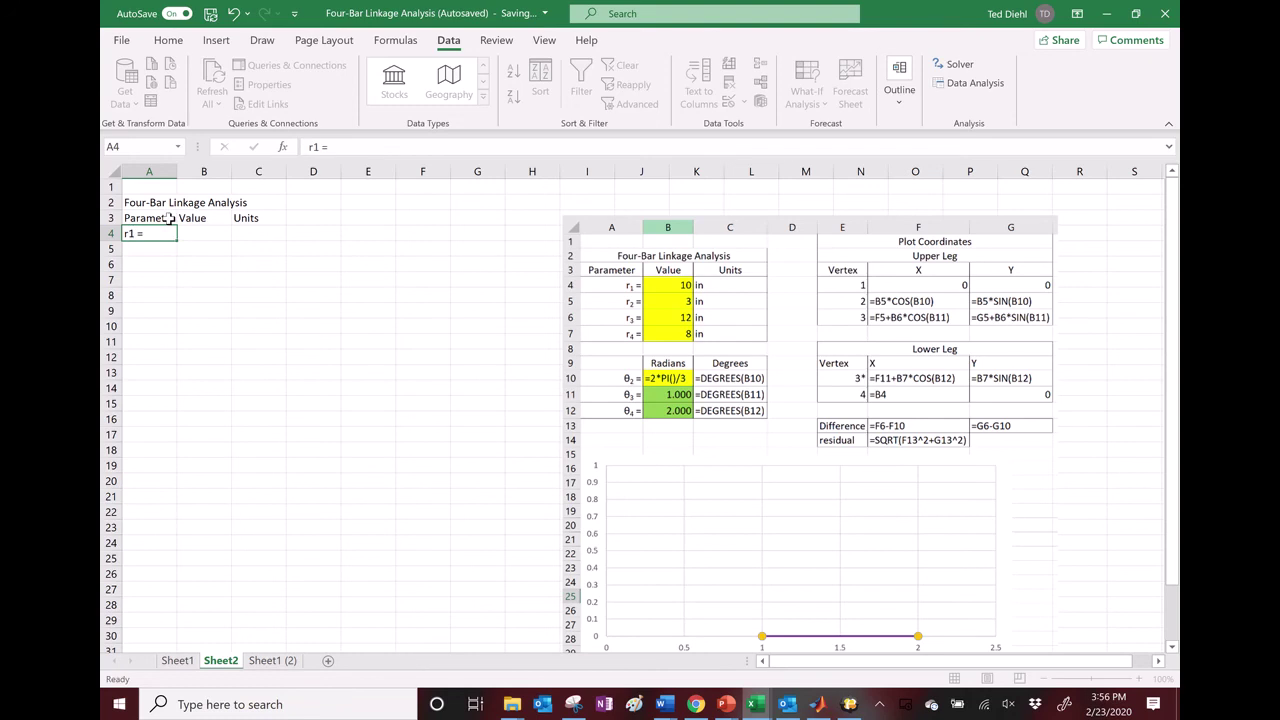
key("Return")
type("r")
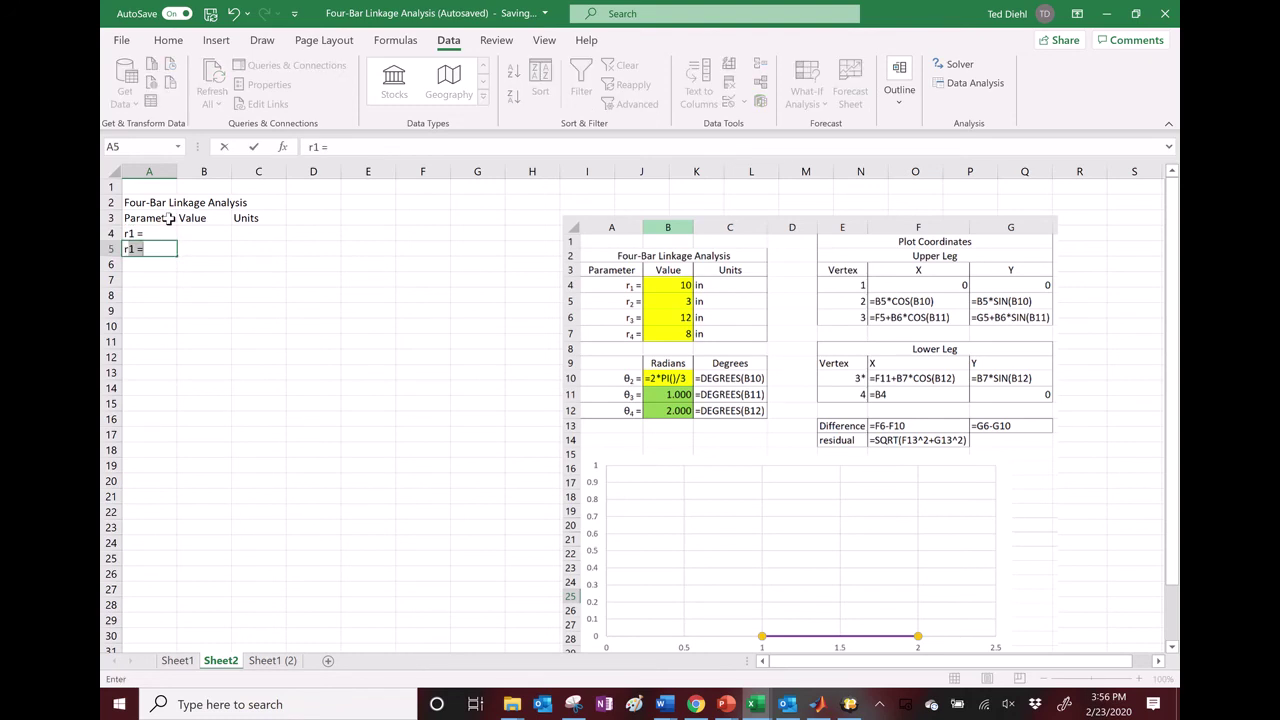
key("Escape")
Format the 1 in the "r1 =" label of cell A4 as a subscript.
left_click(148, 231)
left_click(317, 148)
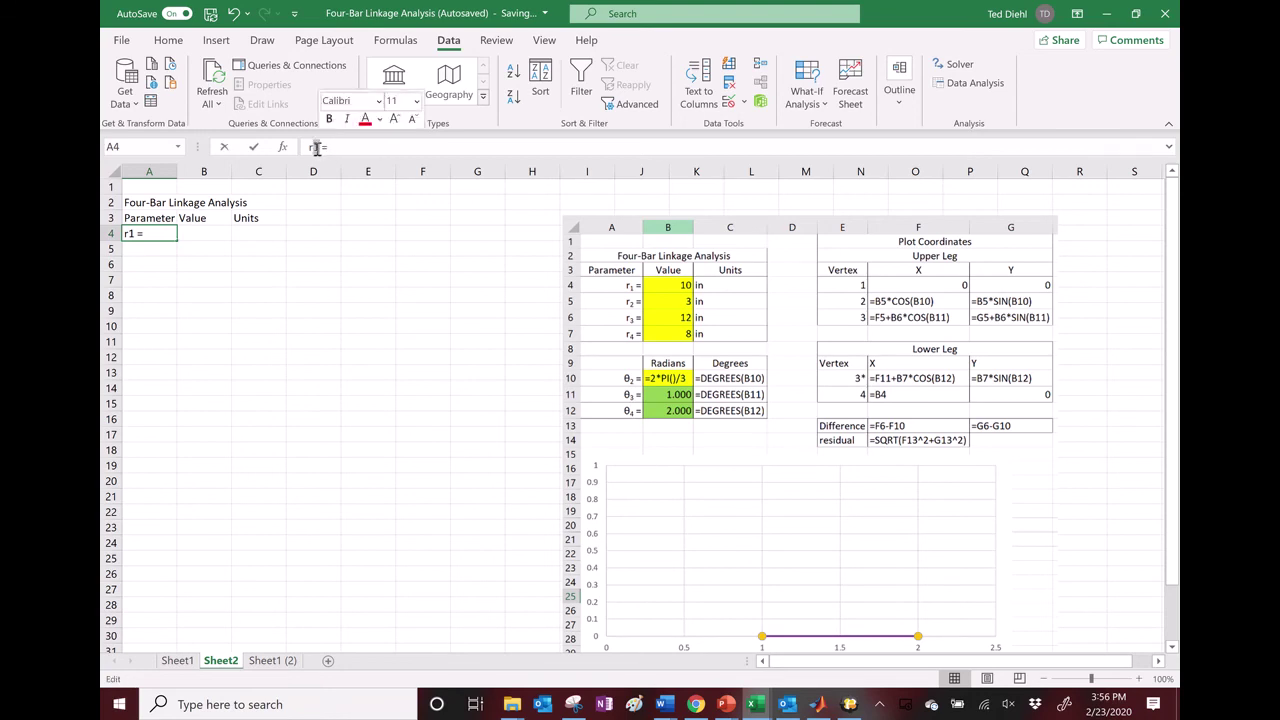
right_click(317, 148)
left_click(376, 287)
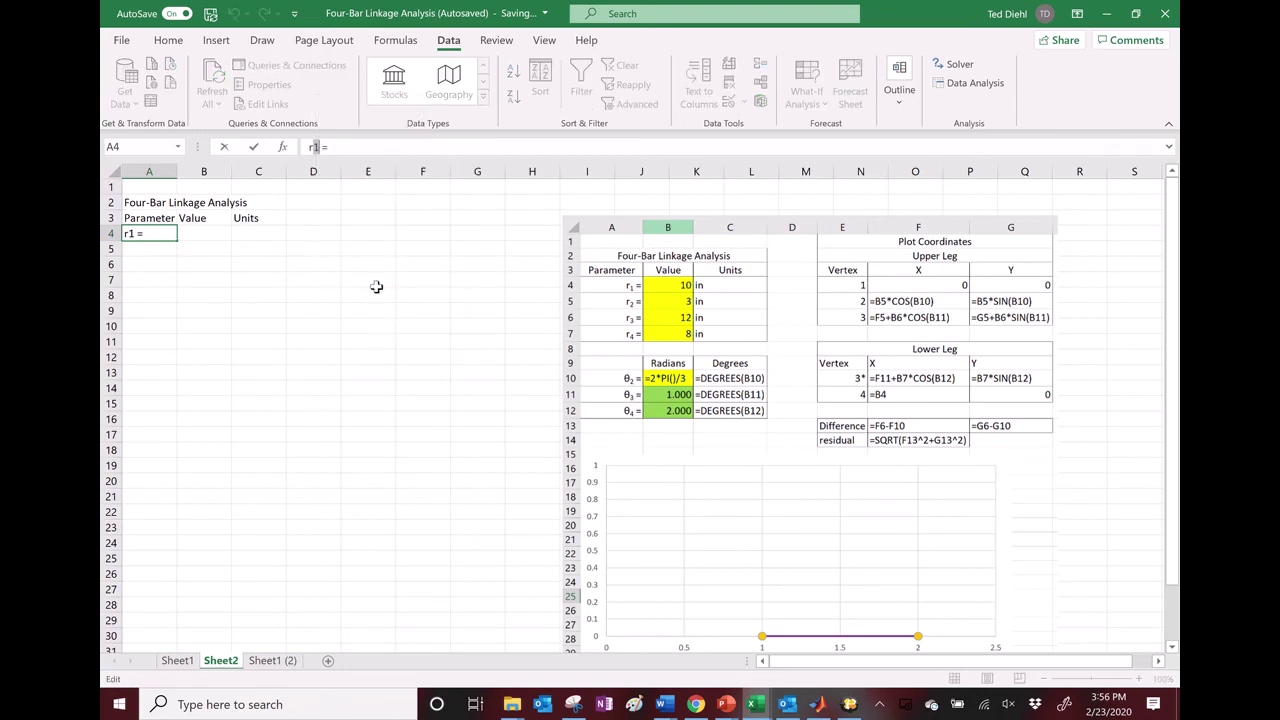
left_click(219, 326)
left_click(476, 468)
key("Return")
Copy the A4 label into A5 and change its subscript to 2 so that it reads "r2 =".
left_click(158, 238)
key("ctrl+c")
left_click(153, 253)
key("ctrl+v")
left_click(316, 147)
type("2")
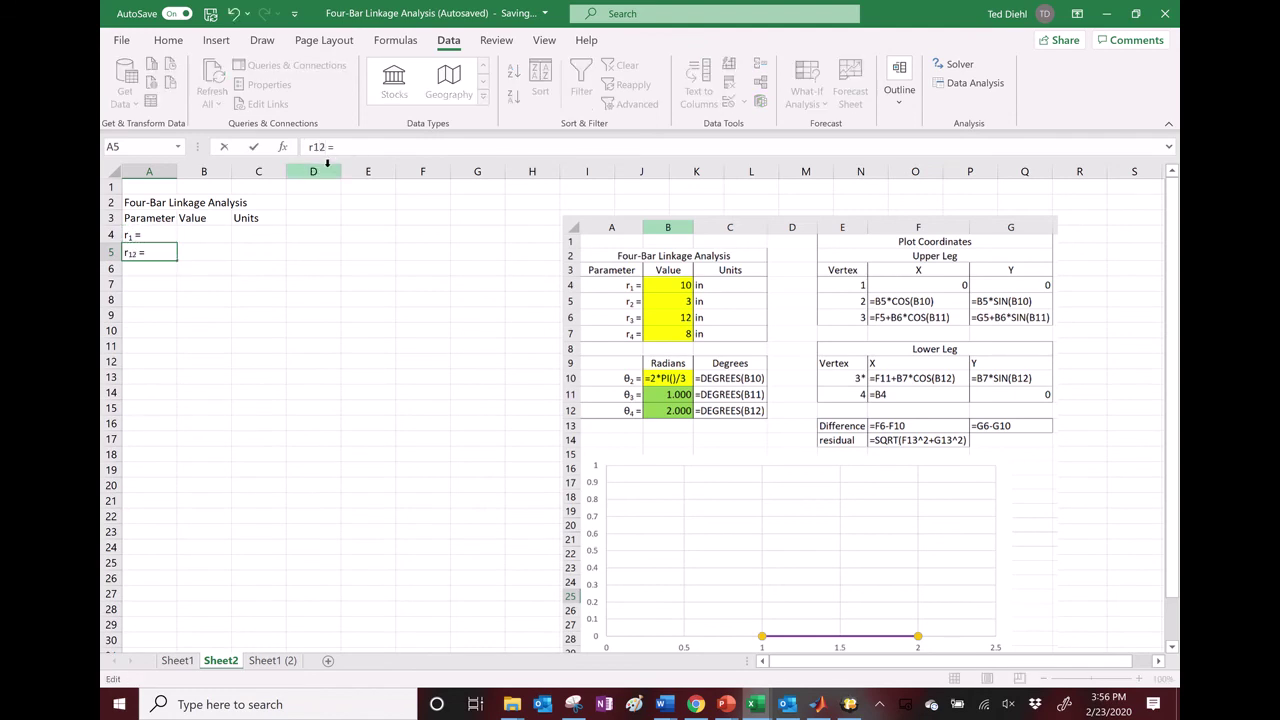
key("Left")
key("BackSpace")
key("Return")
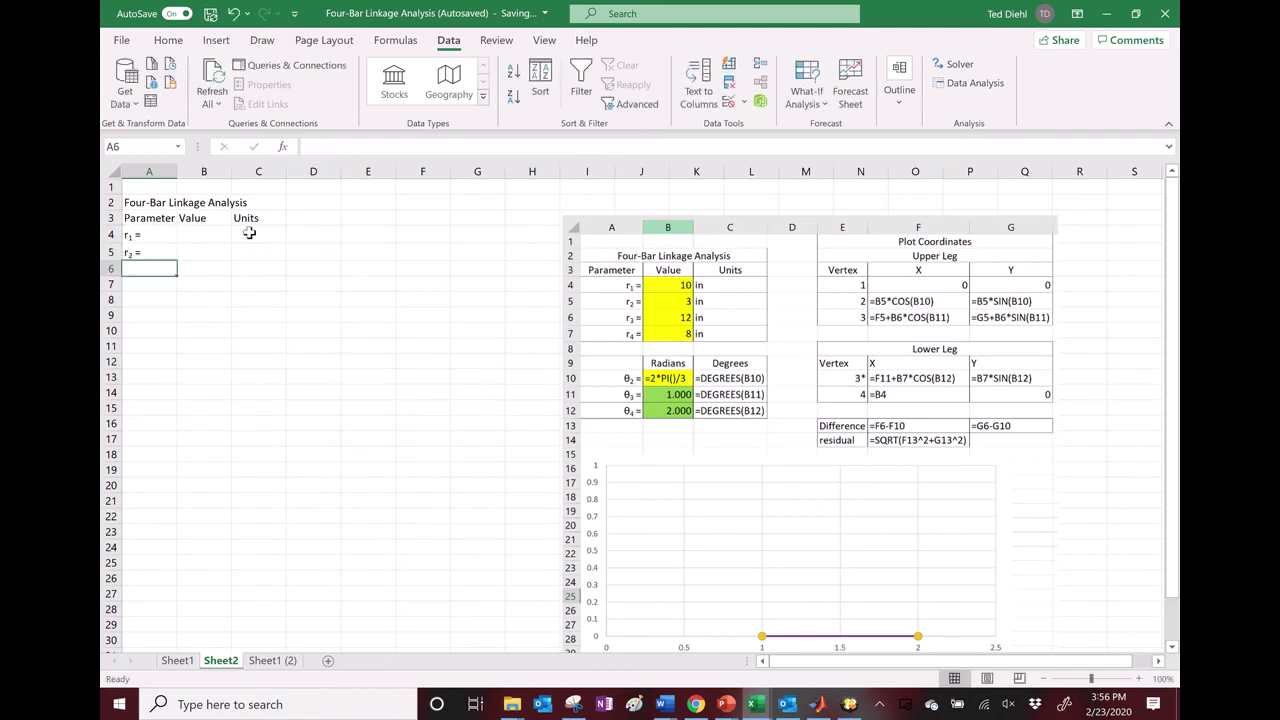
Copy the A5 label into A6 and change its subscript to 3 so that it reads "r3 =".
left_click(152, 256)
key("ctrl+c")
left_click(151, 271)
key("ctrl+v")
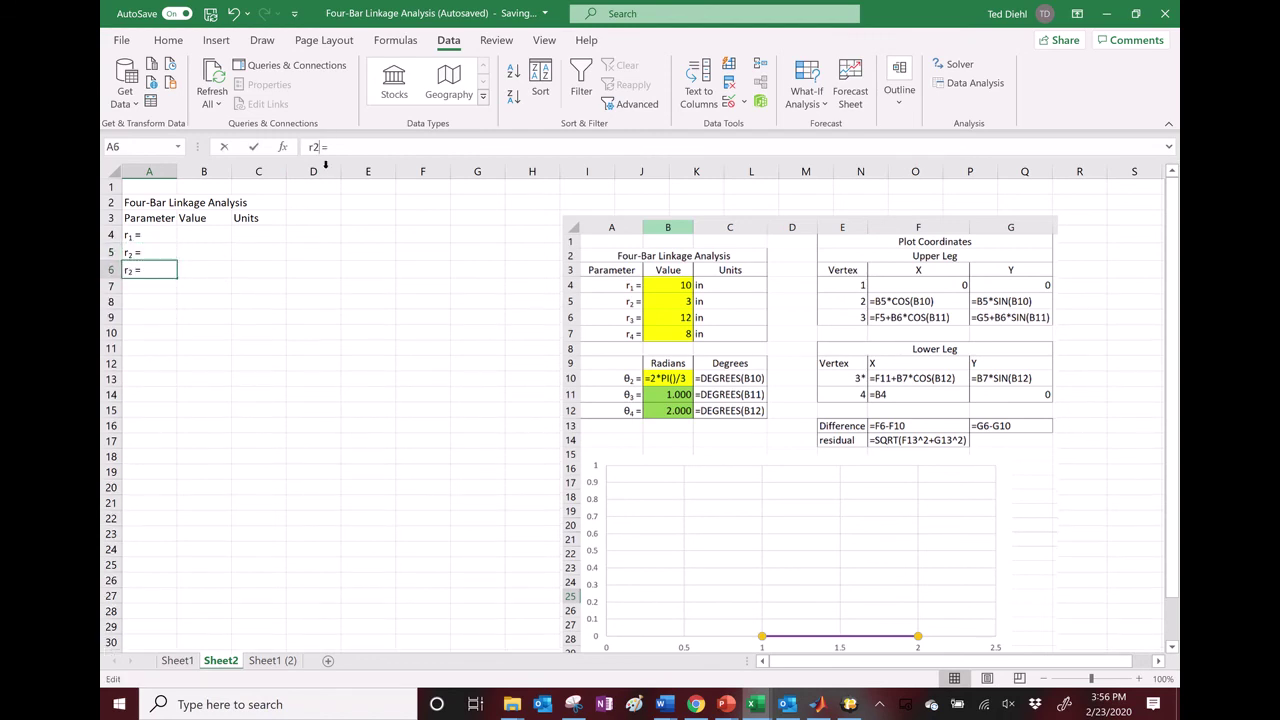
left_click(319, 148)
key("BackSpace")
type("3")
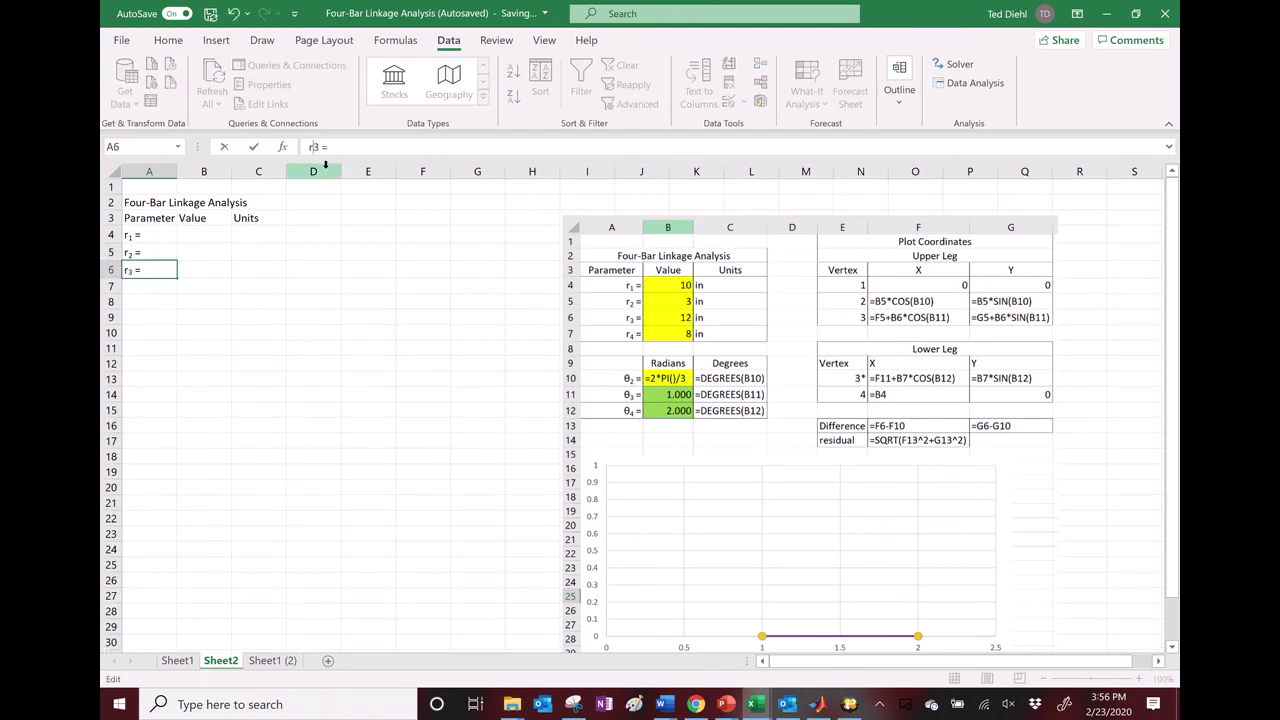
key("Return")
Copy the A6 label into A7 and change its subscript to 4 so that it reads "r4 =".
left_click(148, 270)
key("ctrl+c")
left_click(165, 289)
key("ctrl+v")
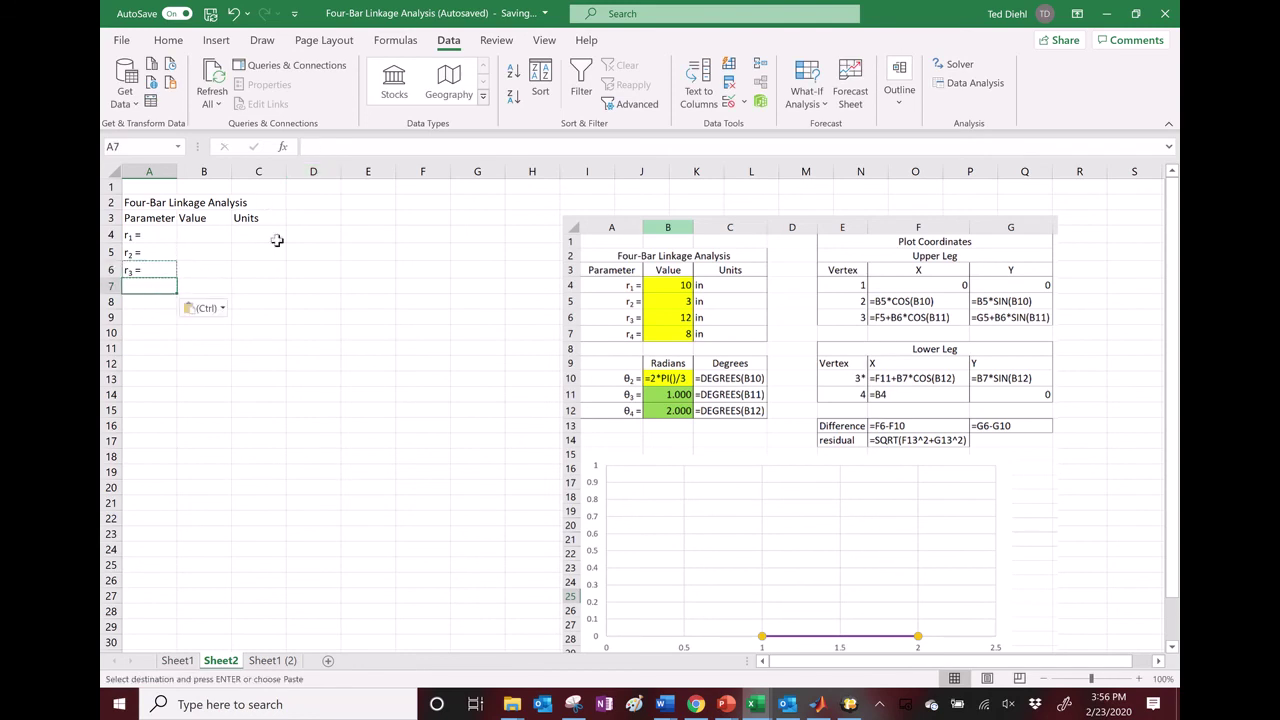
left_click(323, 150)
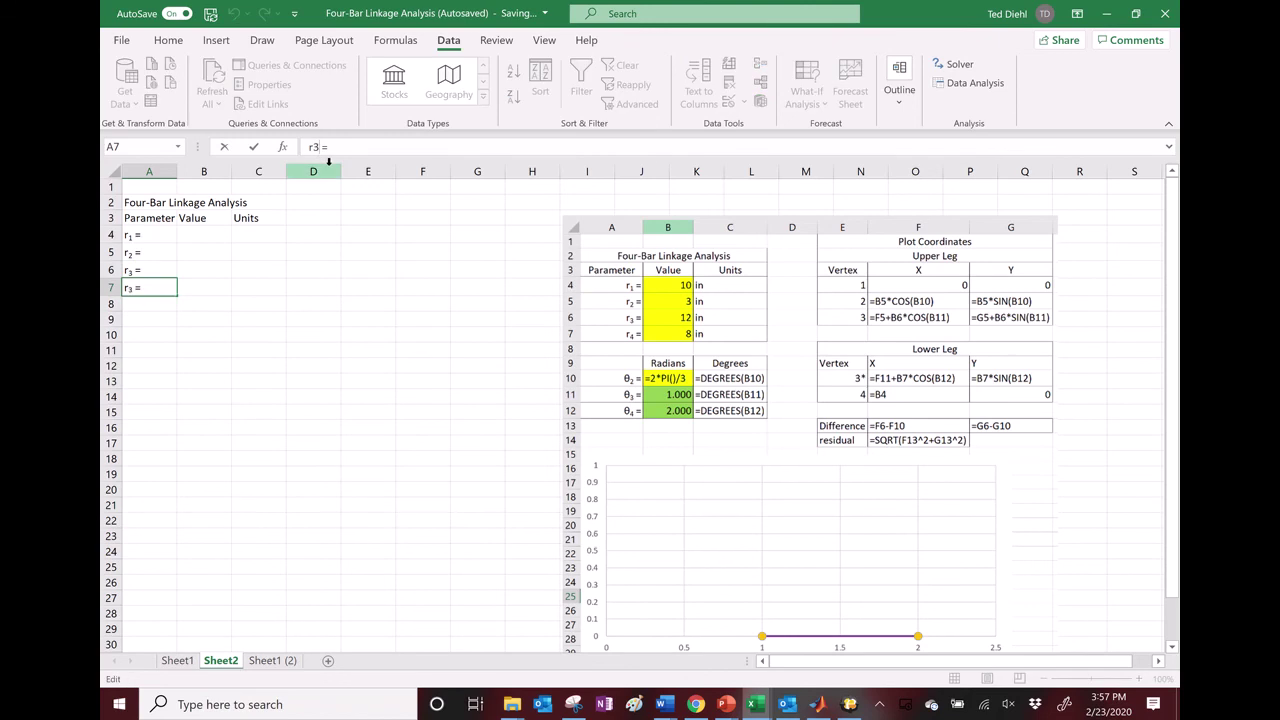
type("4")
key("BackSpace")
key("Return")
Enter the unit "in" for all four link lengths in cells C4 to C7.
left_click(254, 236)
type("in")
key("Return")
type("in")
key("Return")
type("in")
key("Return")
type("i")
key("Return")
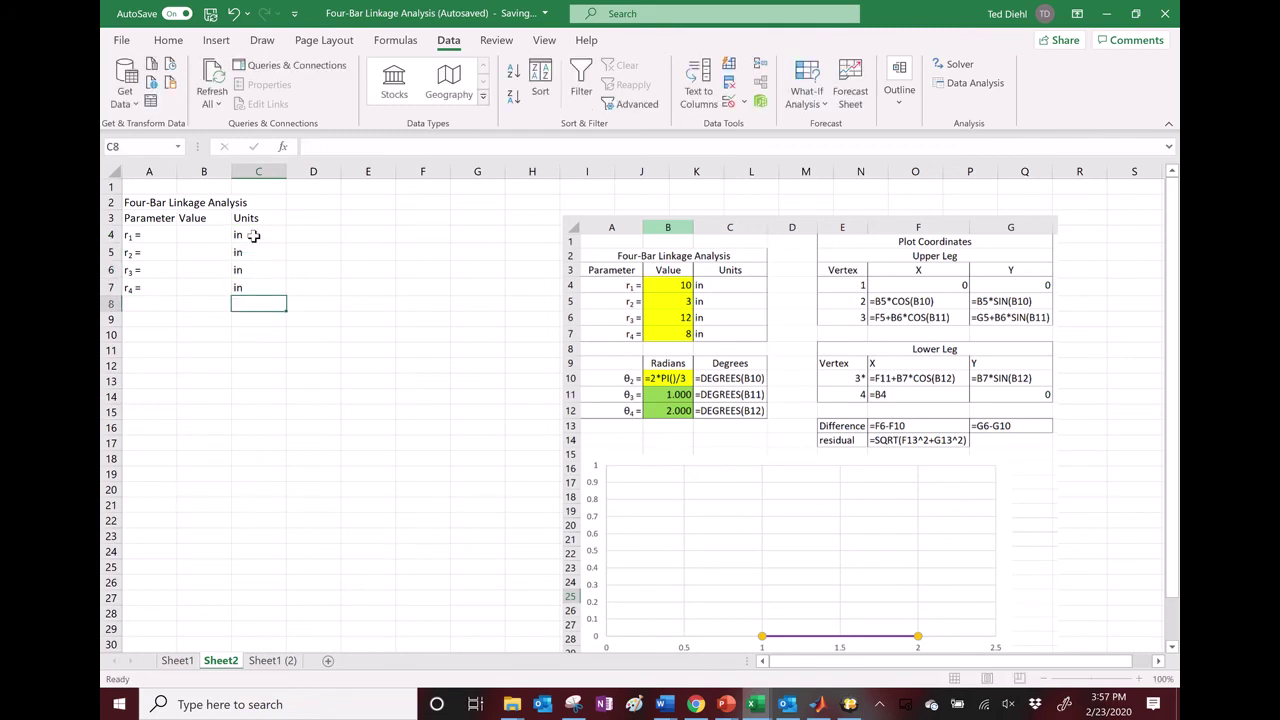
Enter the link lengths 10, 3, 12 and 8 in cells B4 to B7.
left_click(208, 235)
type("10")
key("Return")
type("3")
key("Return")
type("12")
key("Return")
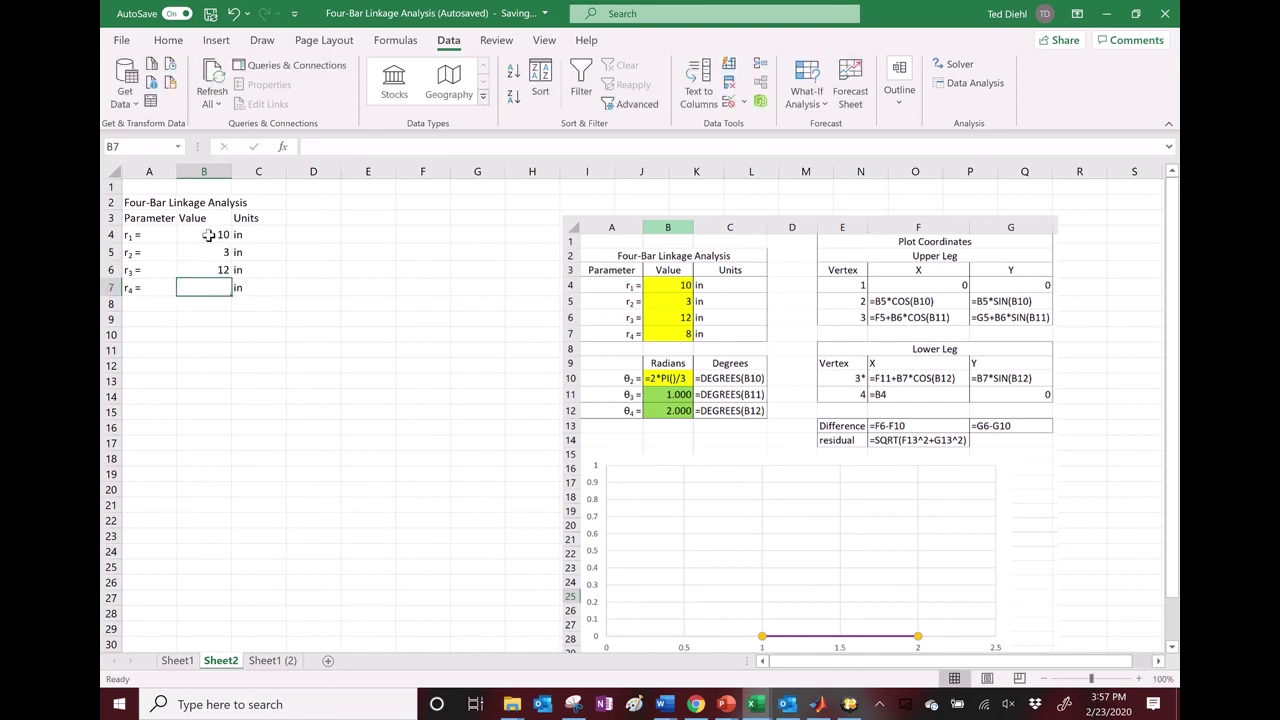
type("8")
key("Return")
Fill the link length cells B4:B7 with yellow.
left_click_drag(210, 235, 214, 288)
left_click(172, 40)
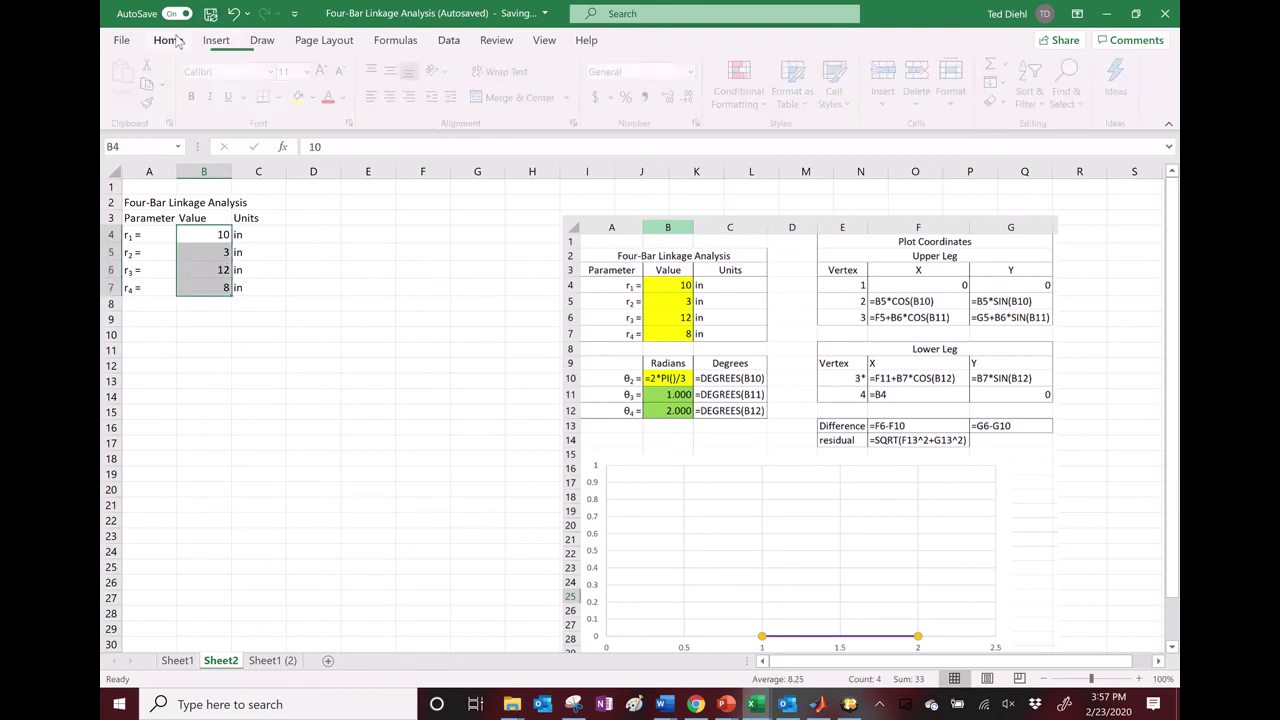
left_click(300, 97)
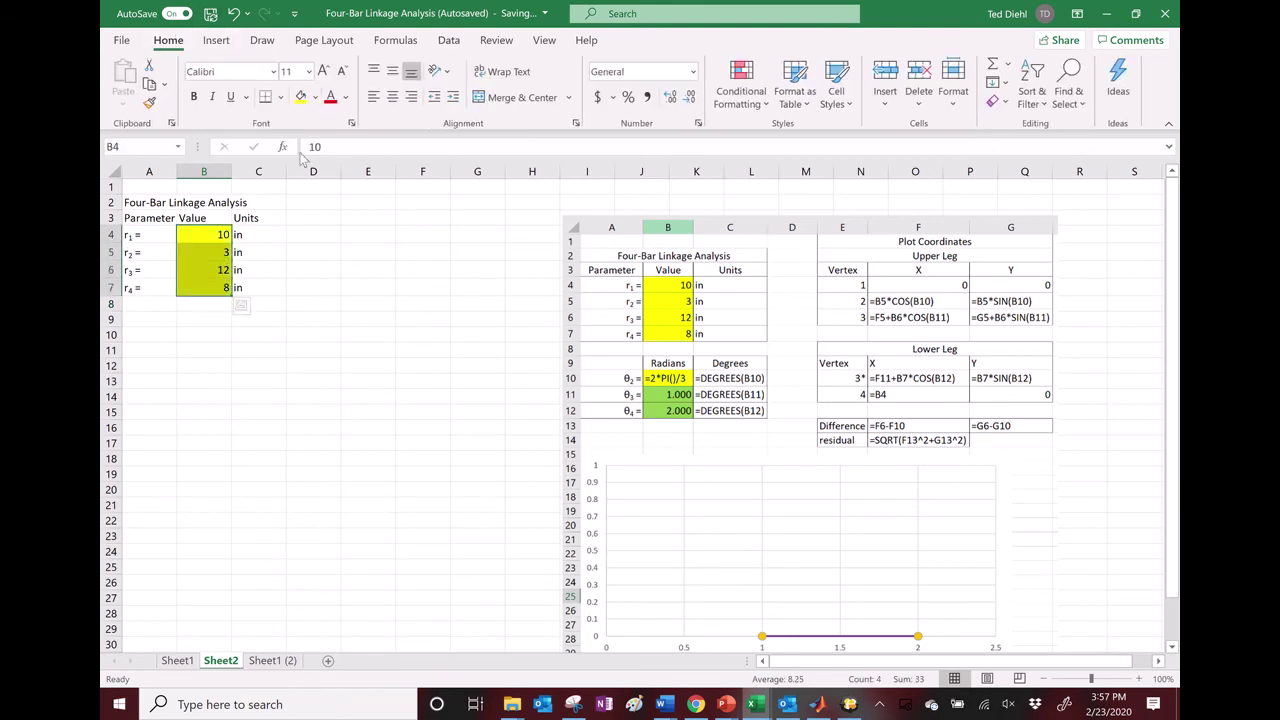
Apply all borders to A2:C7 and merge and center the "Four-Bar Linkage Analysis" title across A2:C2.
left_click_drag(138, 203, 262, 288)
left_click(281, 97)
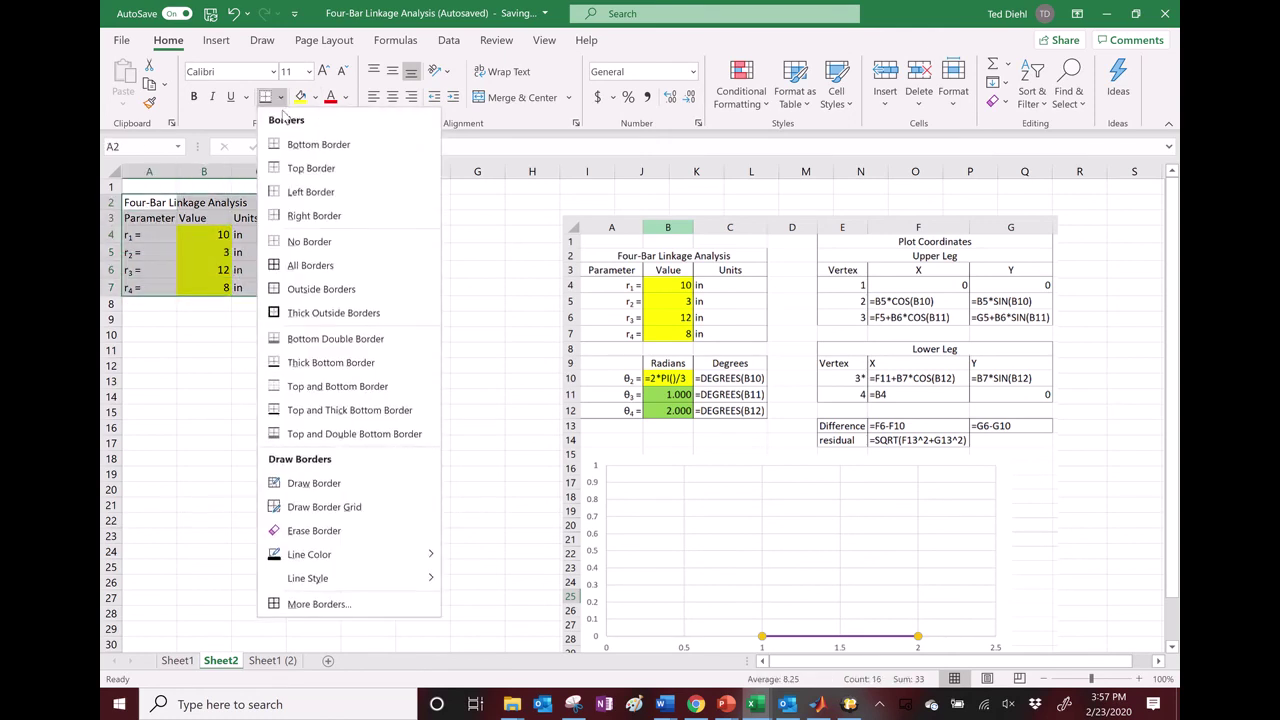
left_click(305, 265)
left_click_drag(143, 203, 268, 203)
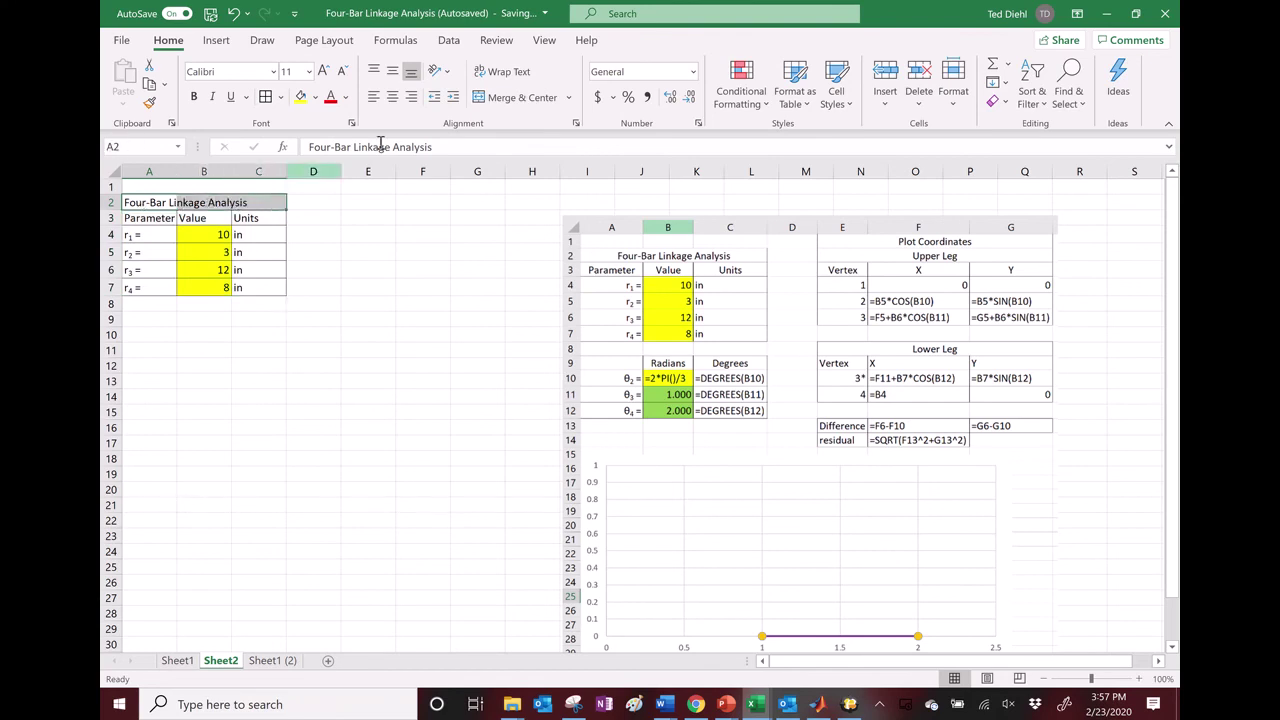
left_click(490, 100)
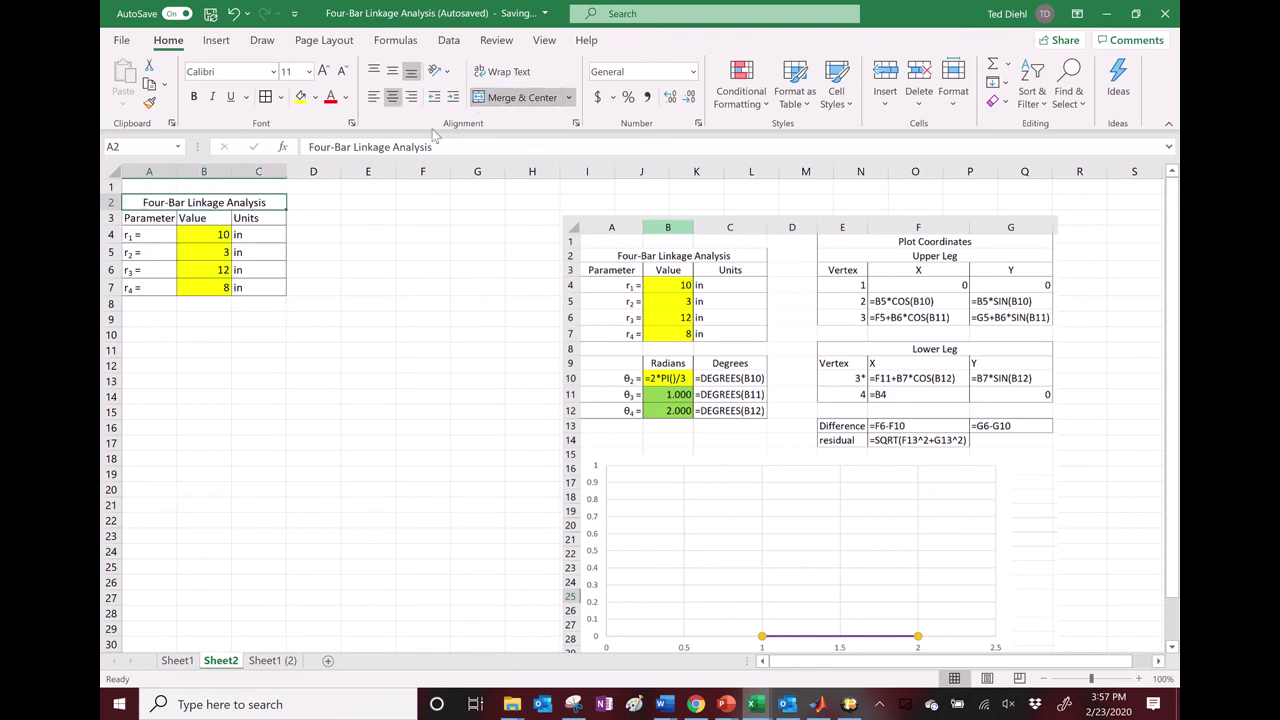
Enter the column headings "Radians" in B9 and "Degrees" in C9.
left_click(145, 322)
left_click(204, 321)
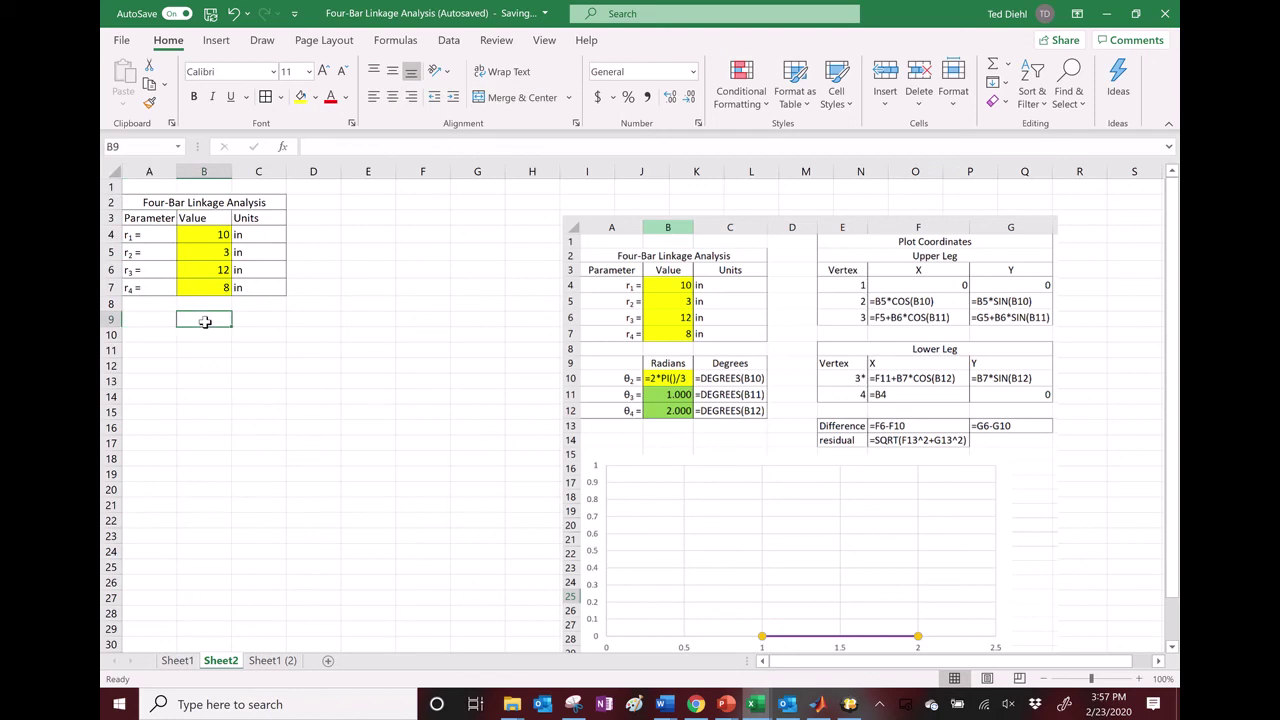
type("Radians")
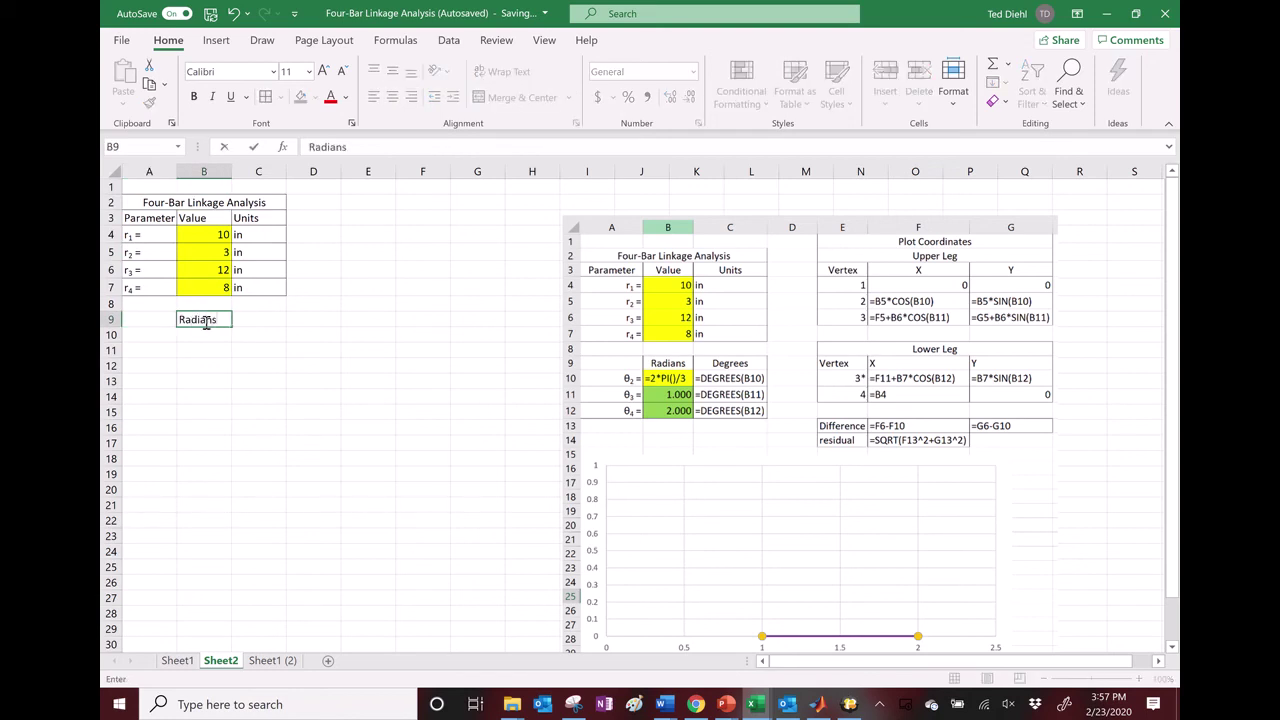
key("Tab")
type("Degrees")
key("Return")
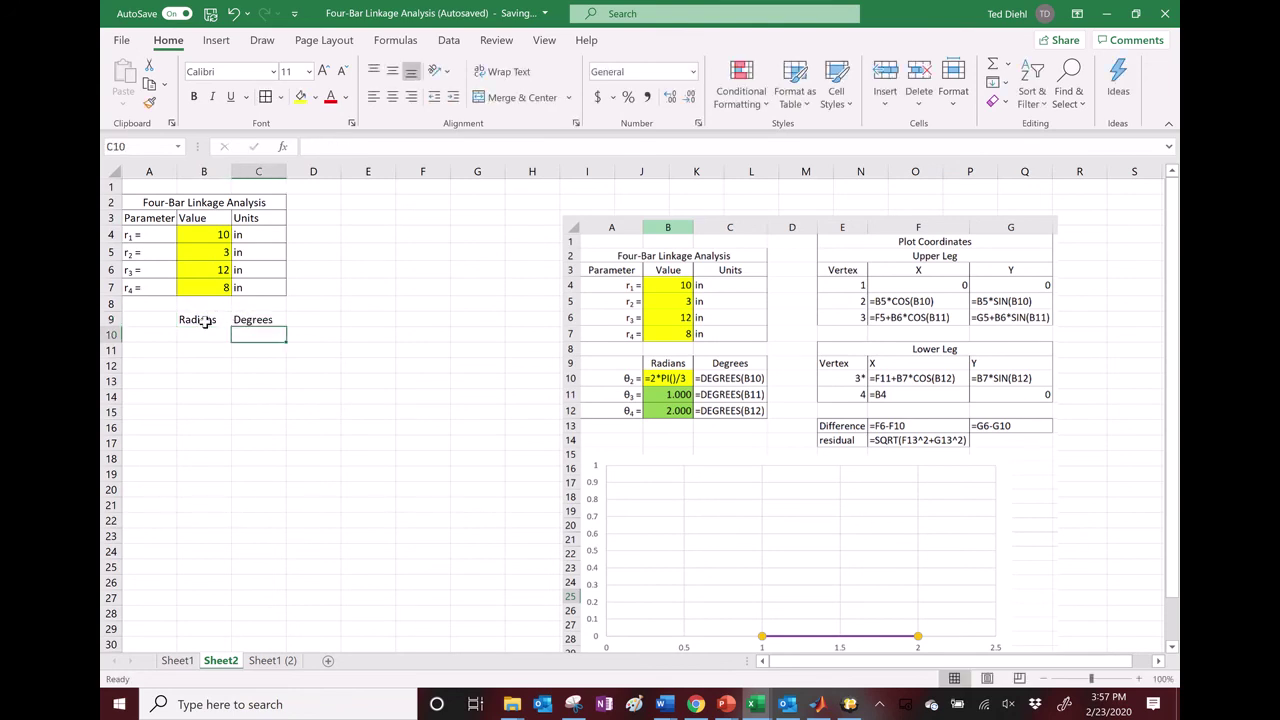
Copy the "r1 =" label from A4 into A10.
left_click(150, 336)
left_click(150, 238)
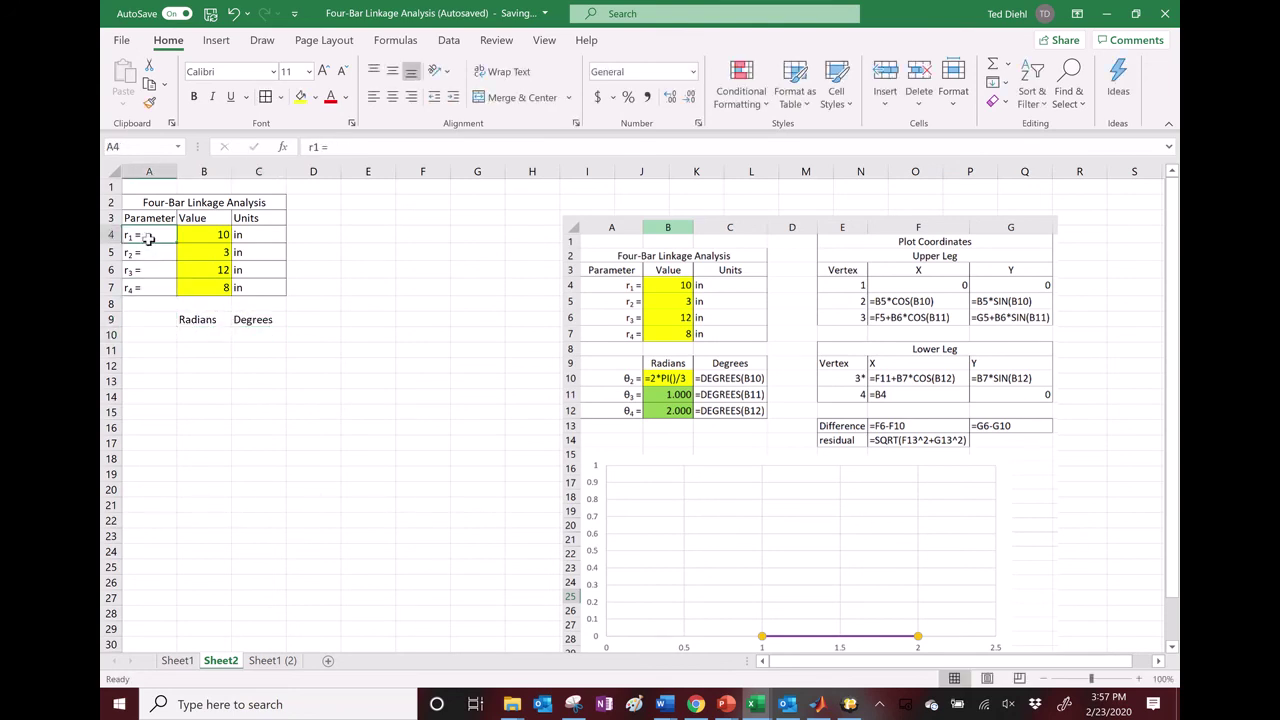
key("ctrl+c")
left_click(157, 333)
key("ctrl+v")
Replace the letter r in the A10 label with the θ symbol, keeping the subscript and equals sign.
left_click(306, 147)
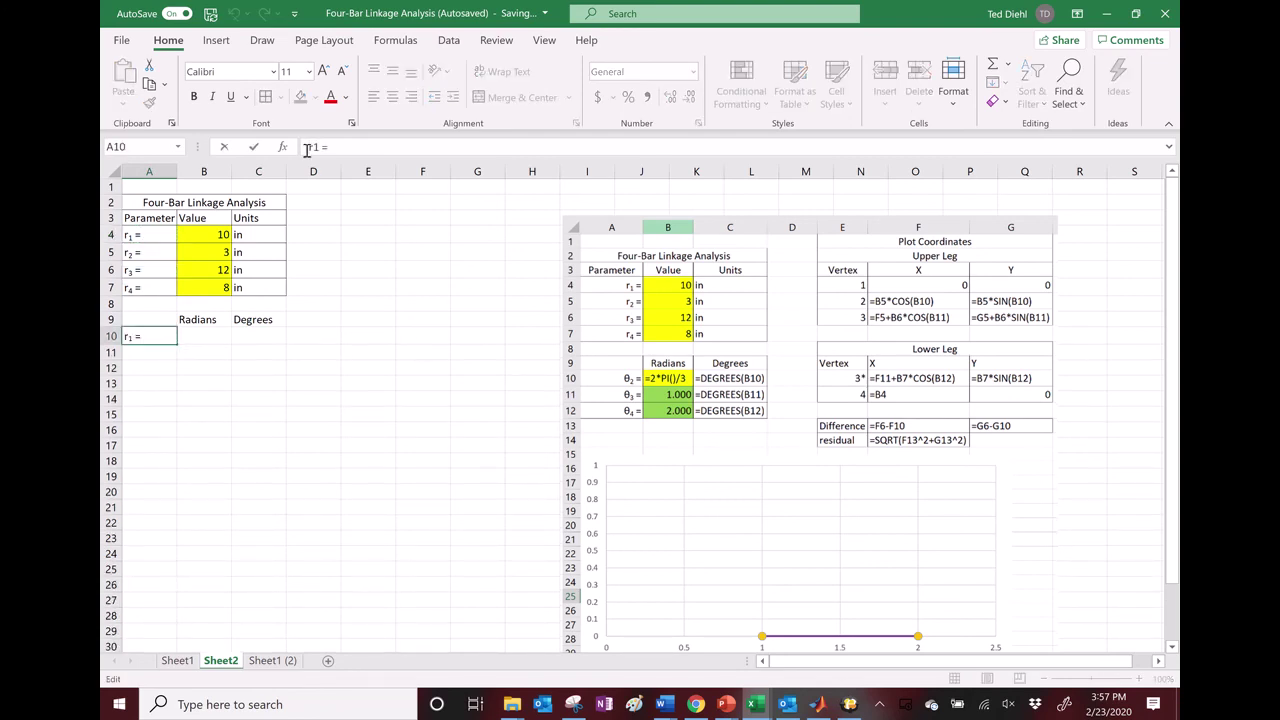
left_click(213, 40)
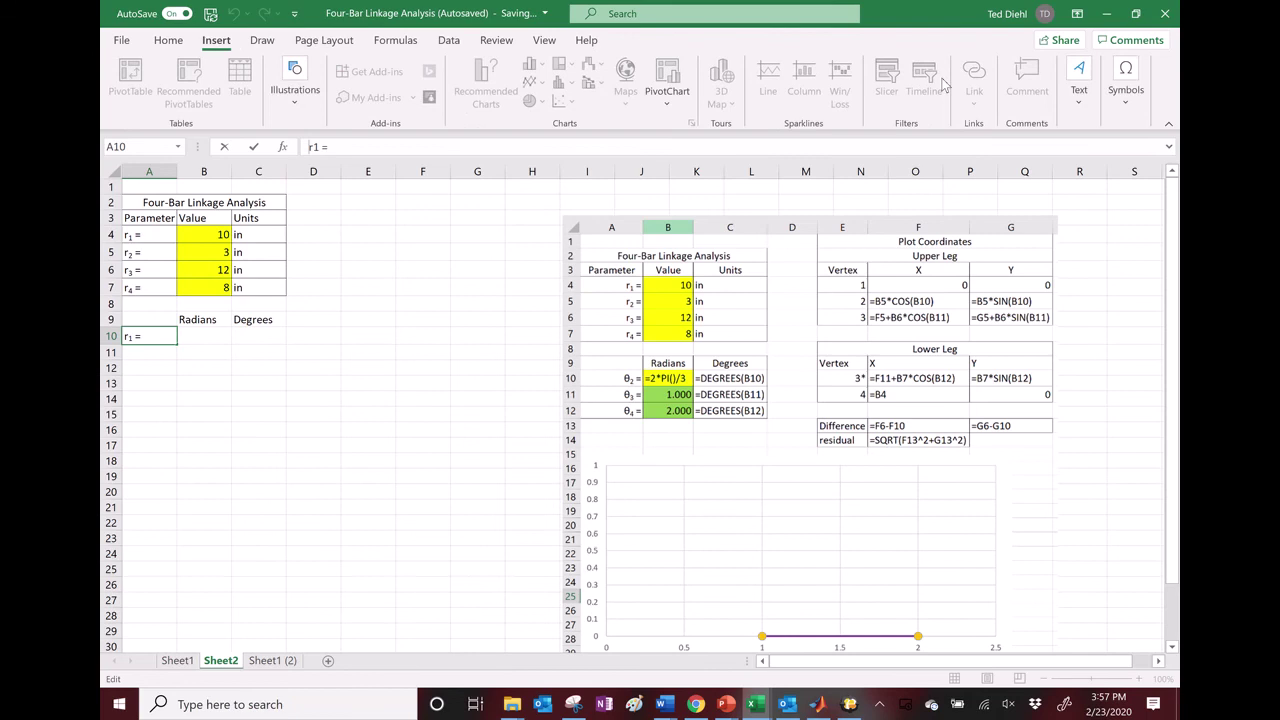
left_click(1125, 85)
left_click(1153, 155)
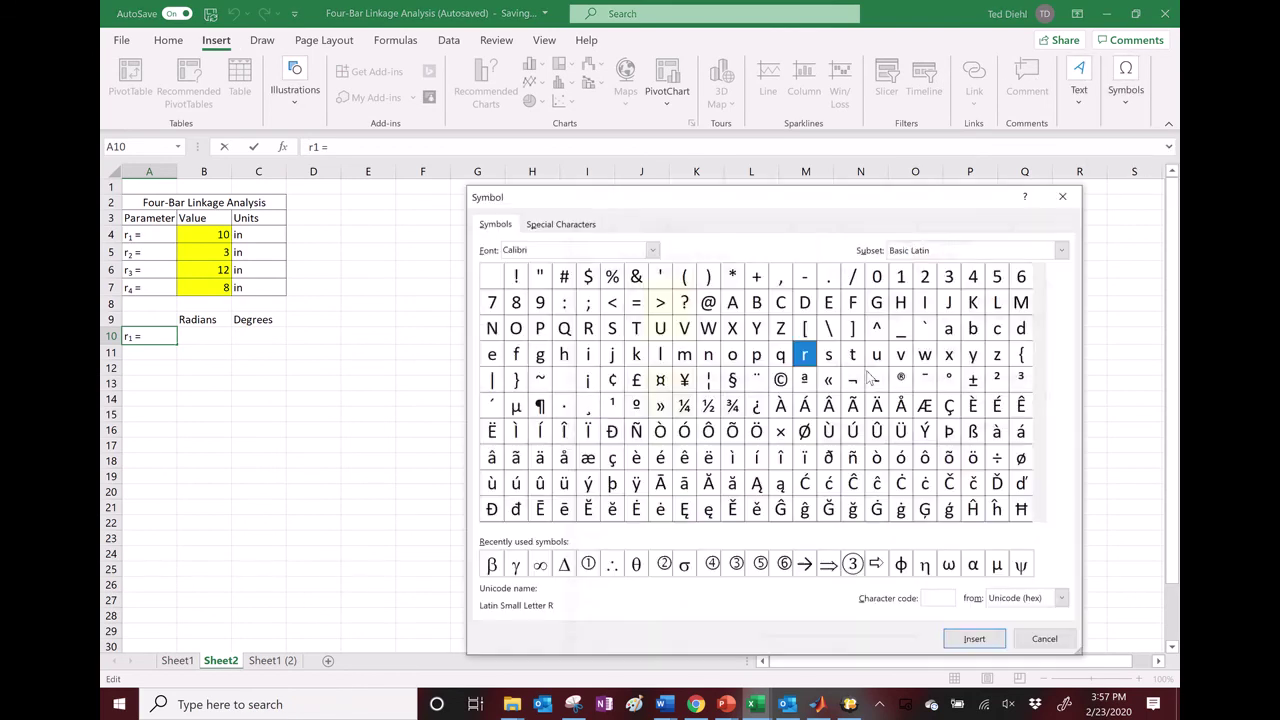
left_click(643, 572)
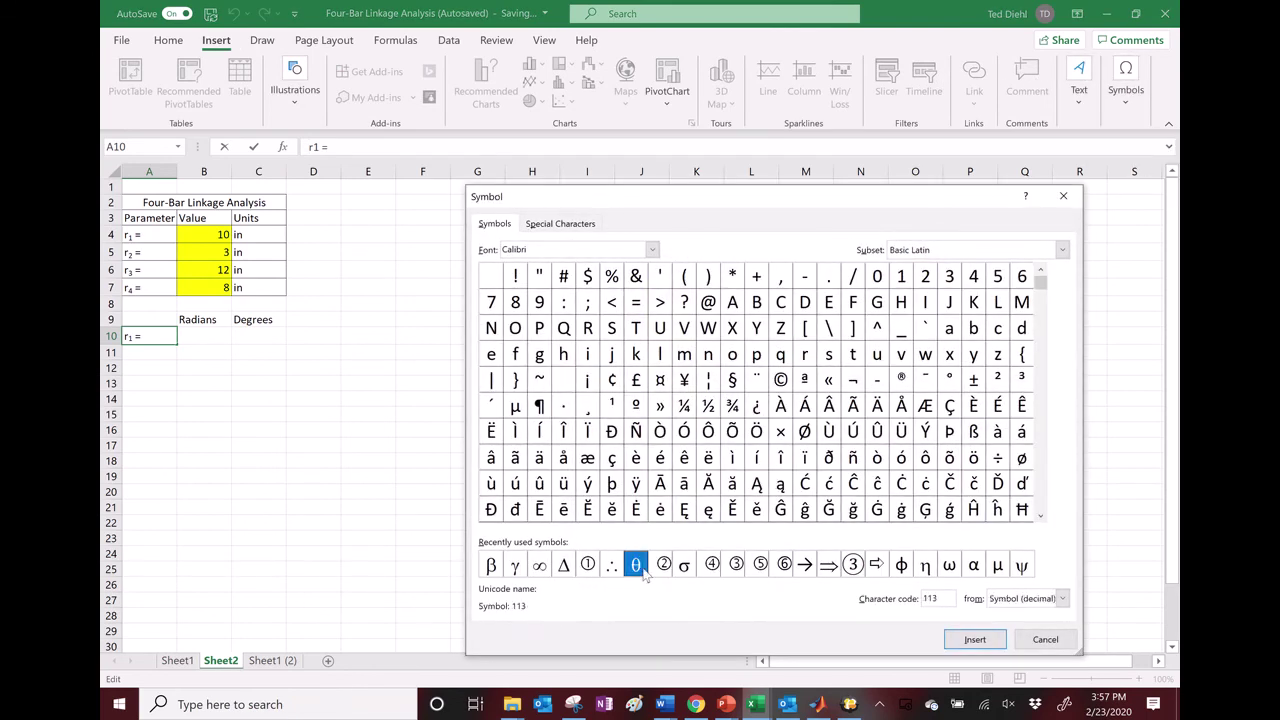
left_click(988, 648)
left_click(1060, 645)
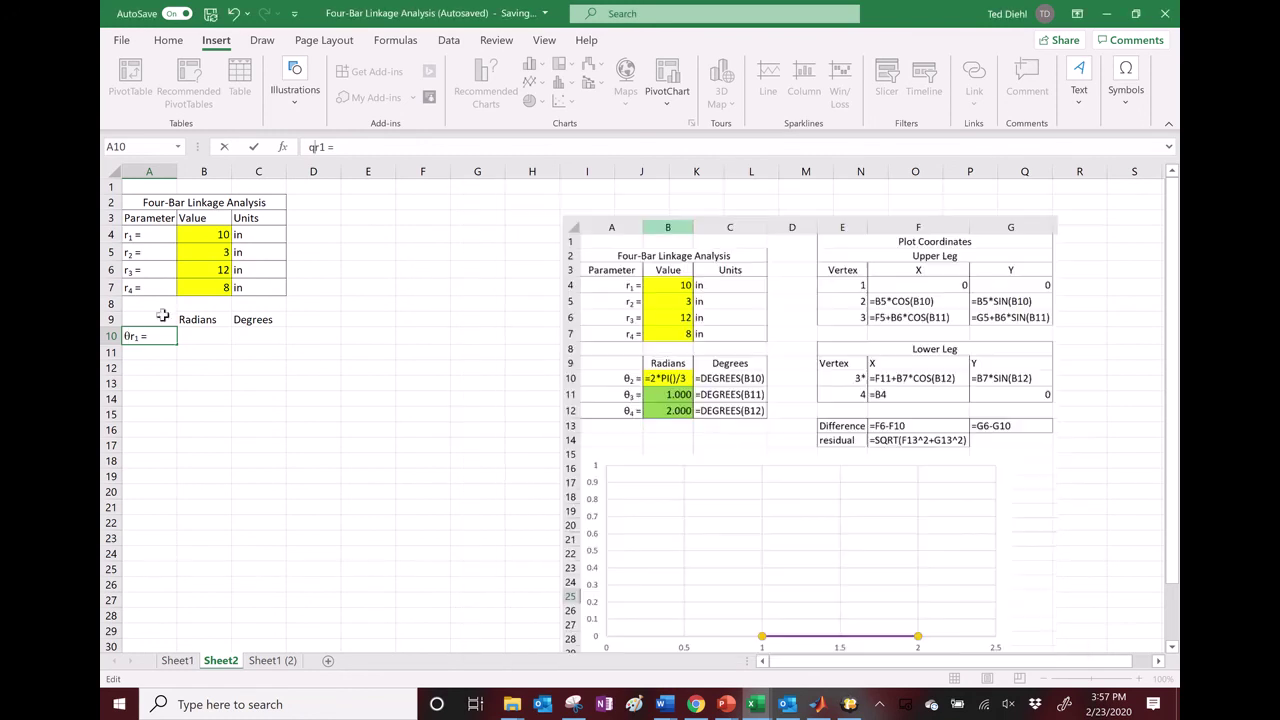
key("Delete")
key("Return")
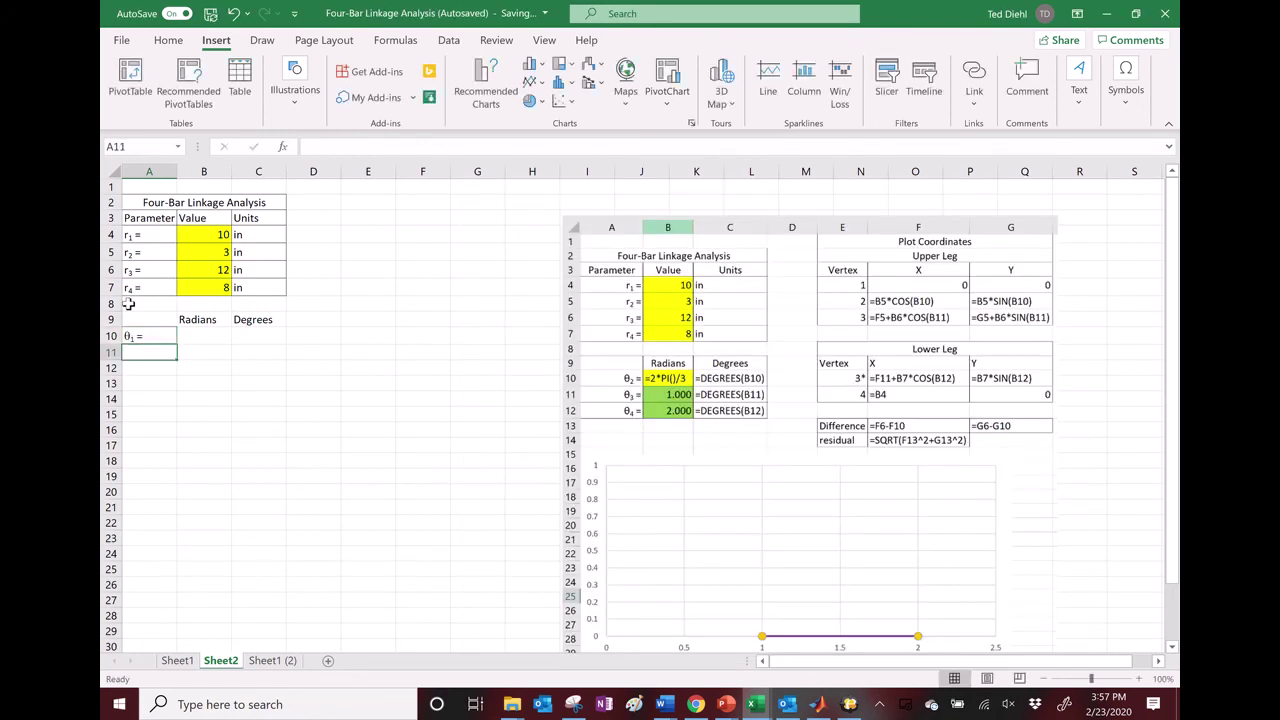
Change the subscript of the A10 label to 2 so that it reads "θ2 =".
left_click(153, 335)
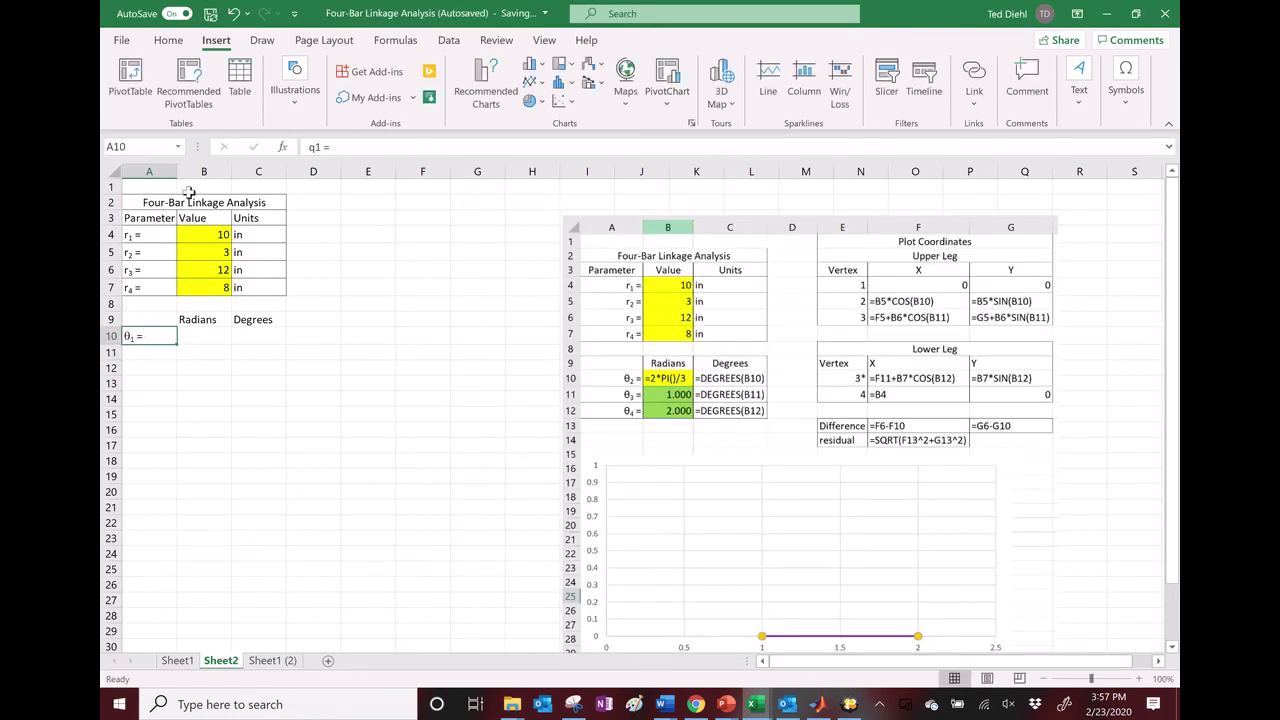
left_click(323, 147)
type("2")
key("BackSpace")
key("Return")
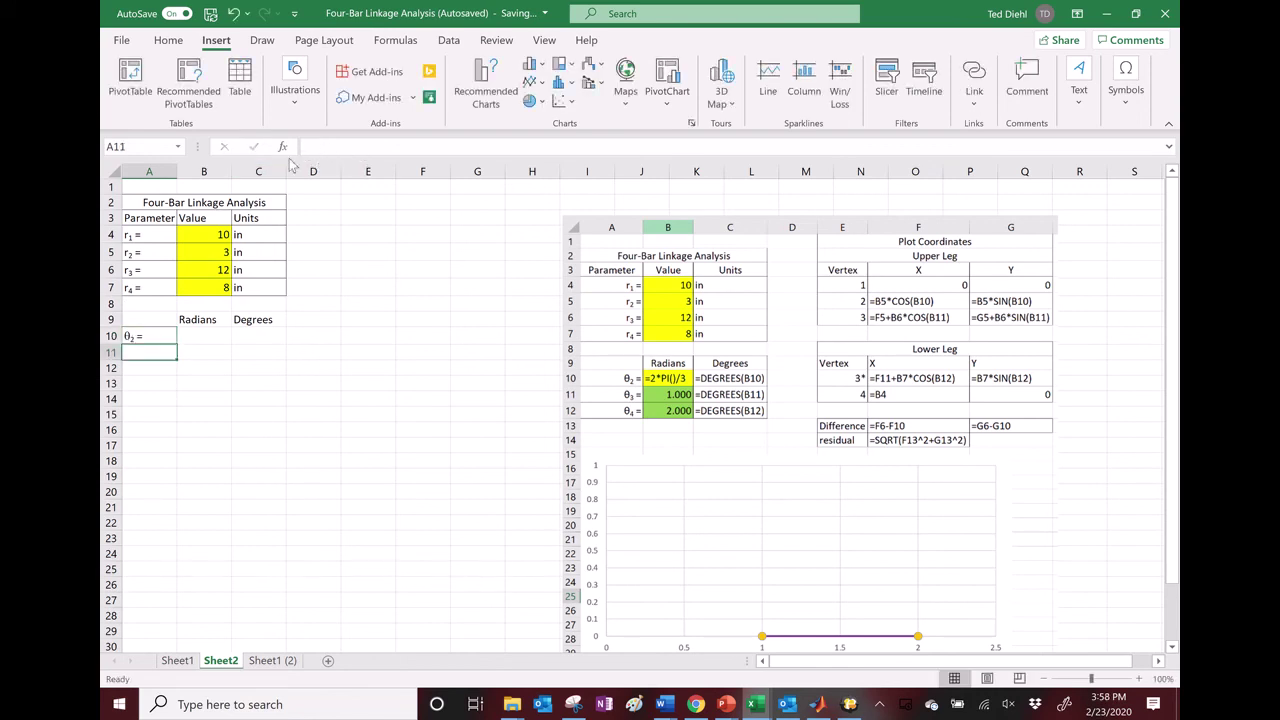
Copy the "θ2 =" label from A10 into A11 and A12.
left_click(145, 337)
key("ctrl+c")
left_click(150, 352)
key("ctrl+v")
key("Down")
key("ctrl+v")
Change the subscript of the A12 label to 3.
left_click(324, 148)
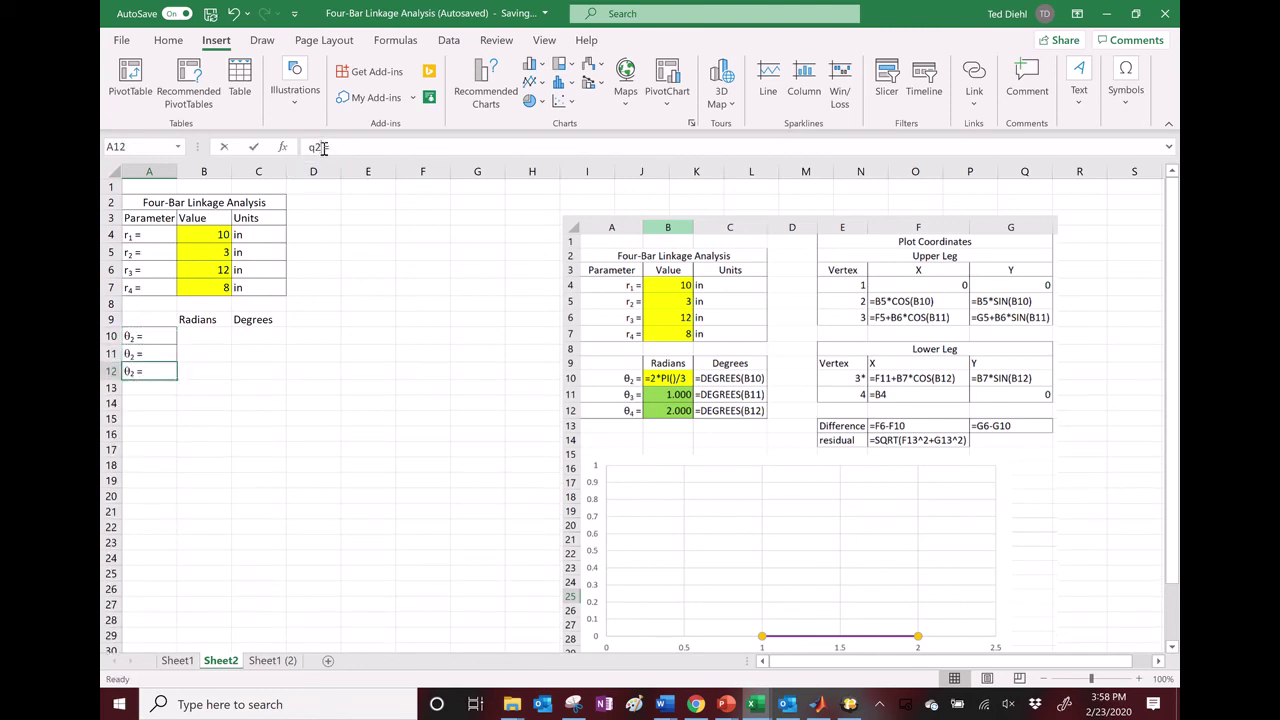
key("BackSpace")
type("3")
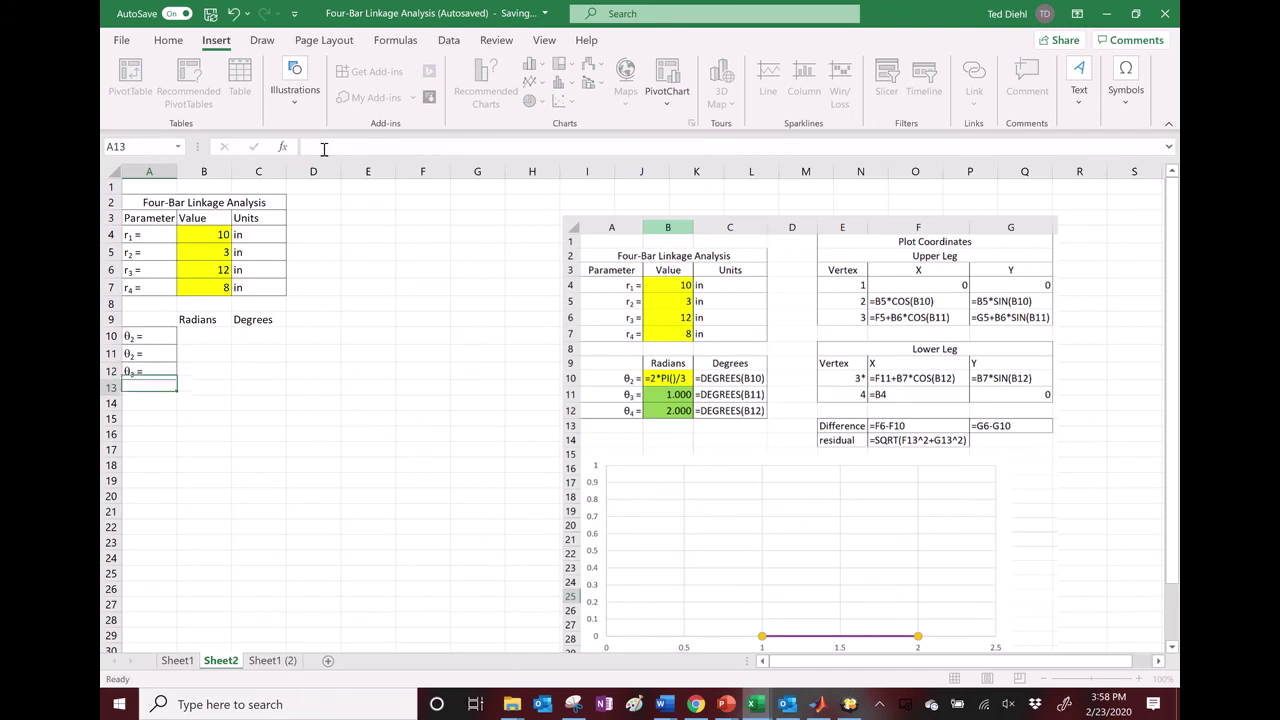
key("Return")
Change the label subscripts so that A11 reads "θ3 =" and A12 reads "θ4 =".
left_click(152, 354)
left_click(323, 149)
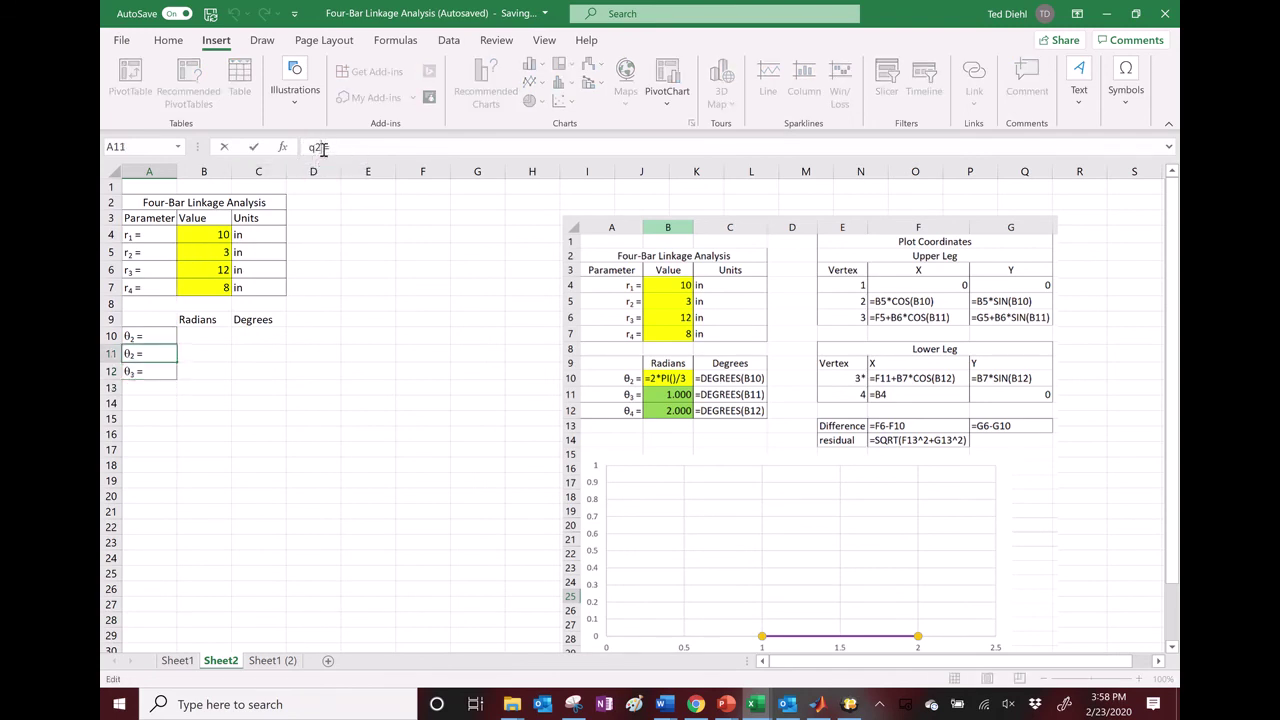
key("BackSpace")
type("3")
key("Return")
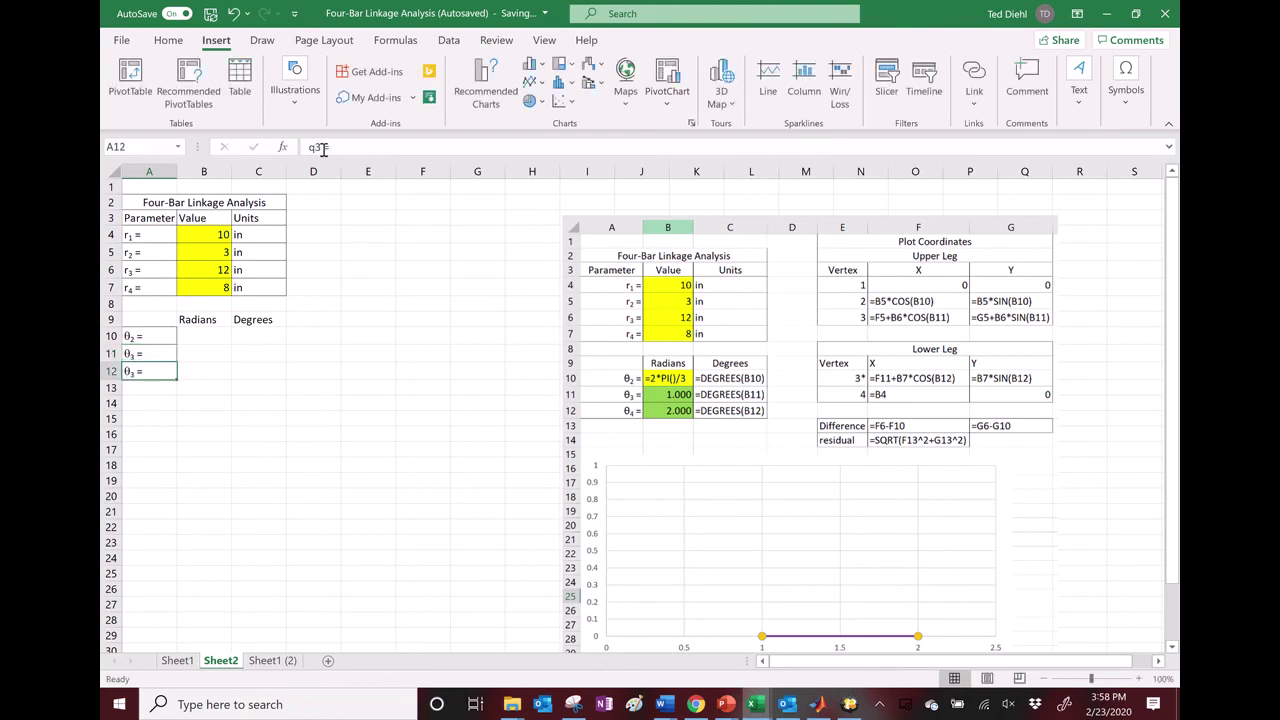
left_click(320, 148)
key("BackSpace")
type("4")
key("Return")
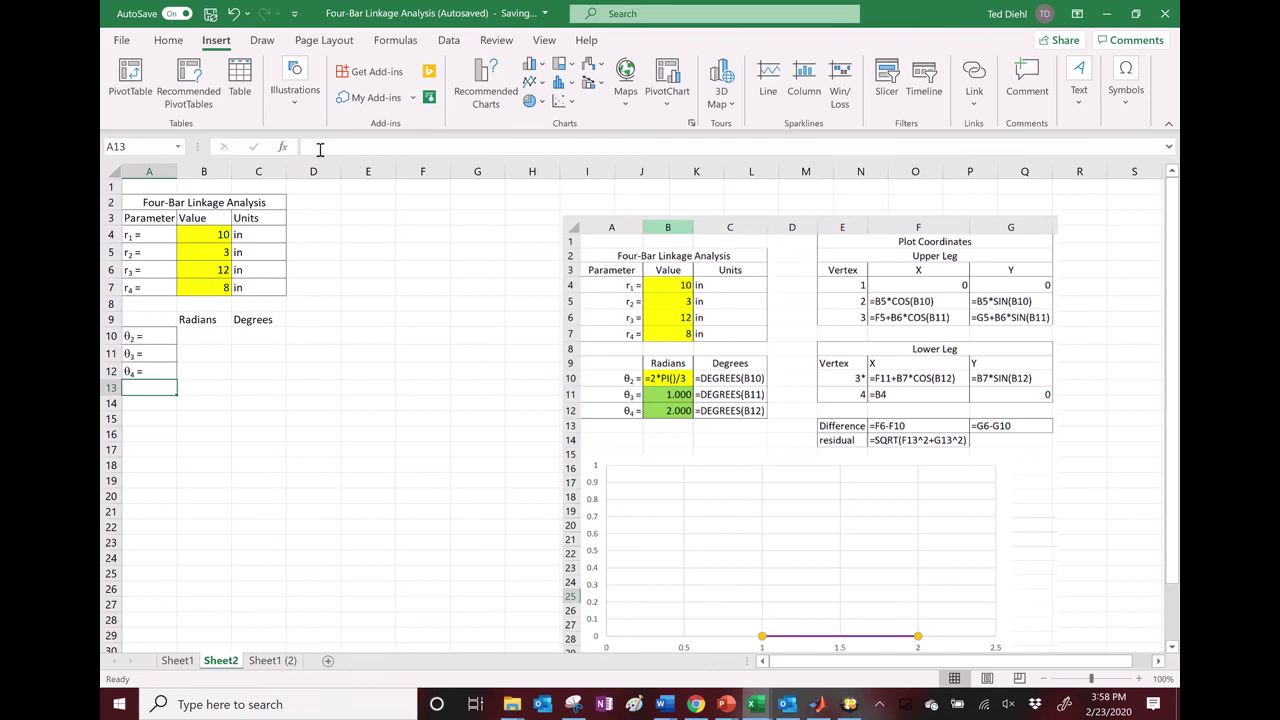
Enter the θ2 angle in radians in B10 as =2*PI()/3.
left_click(213, 334)
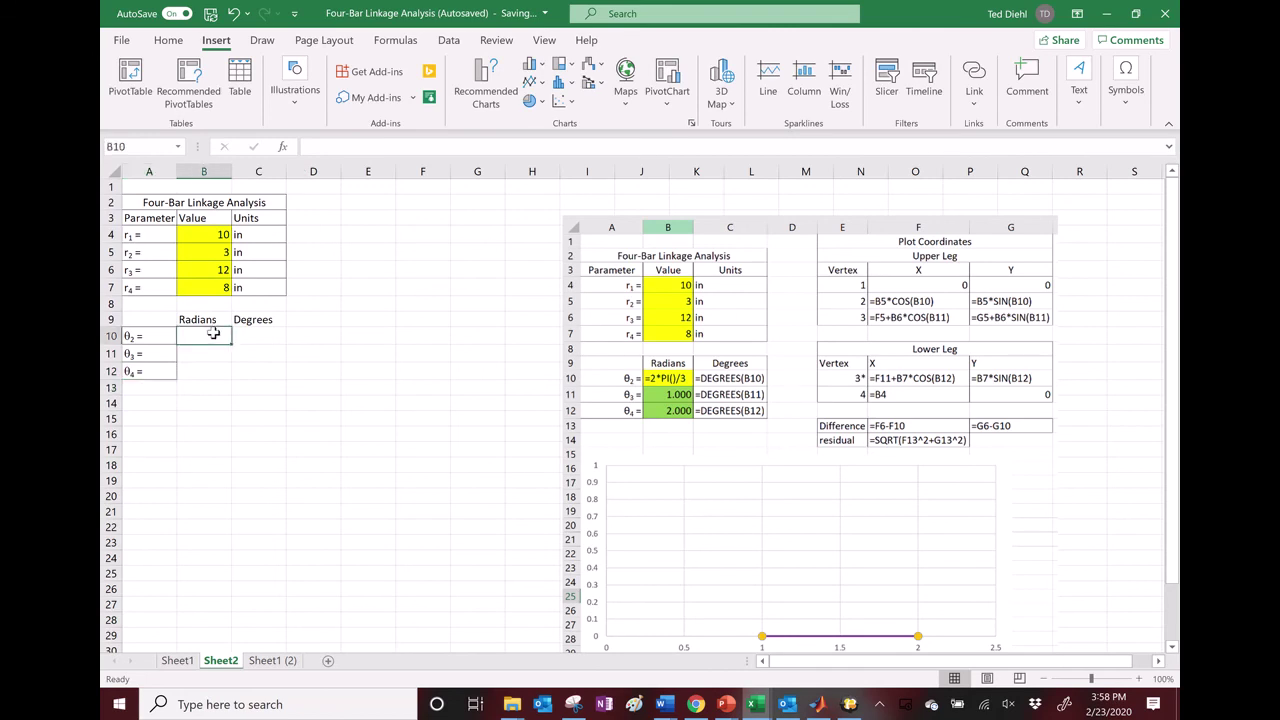
type("=2*")
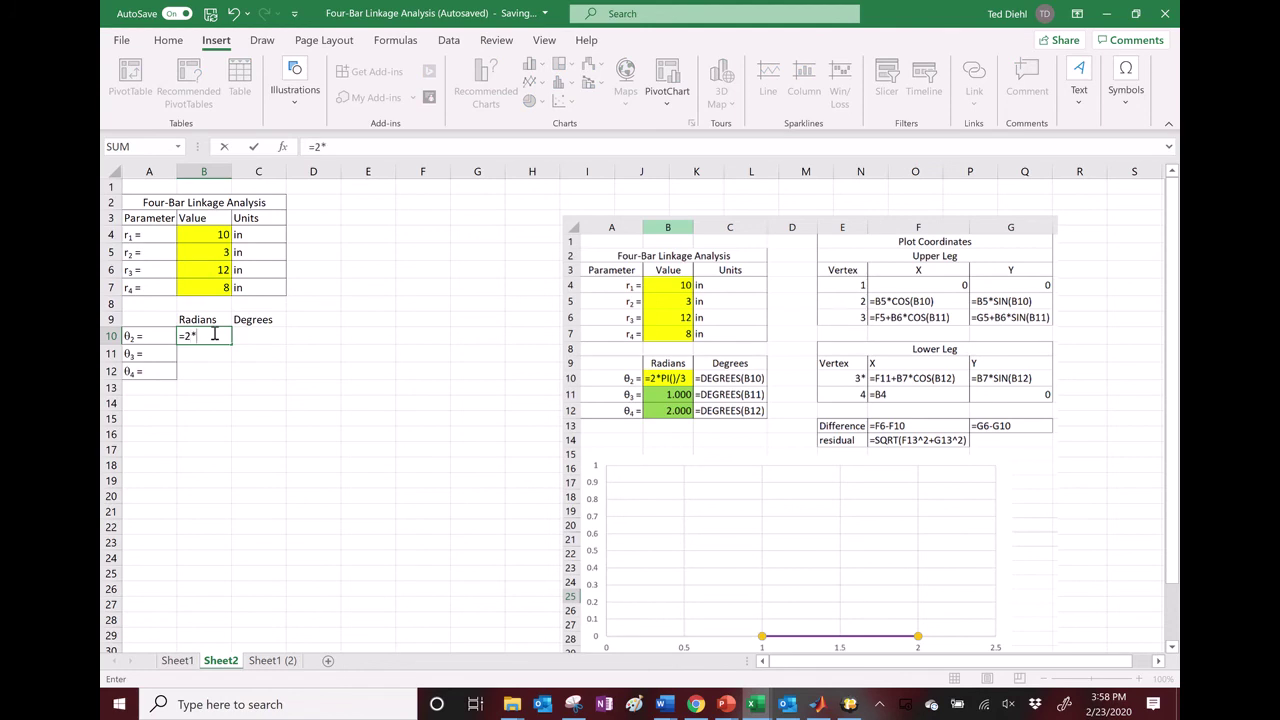
type("PI")
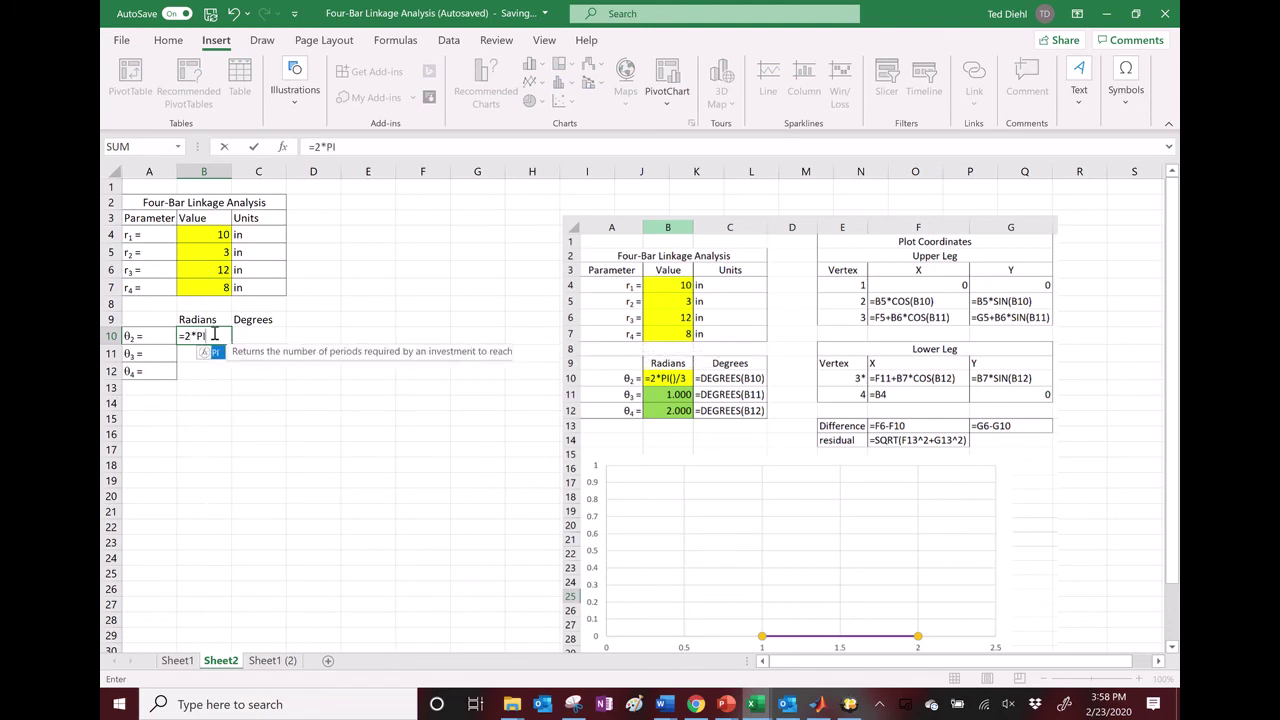
type("()/3")
key("Return")
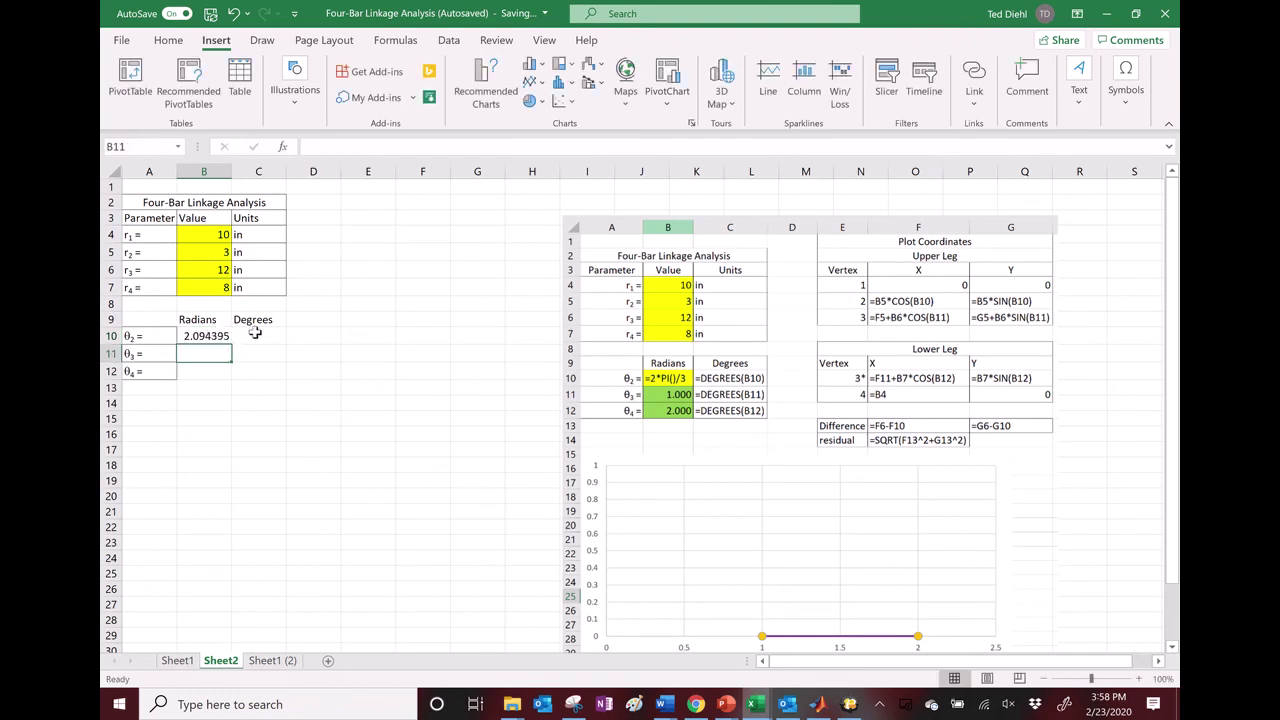
Convert the θ2 angle to degrees in C10 with the formula =DEGREES(B10).
left_click(255, 334)
type("=")
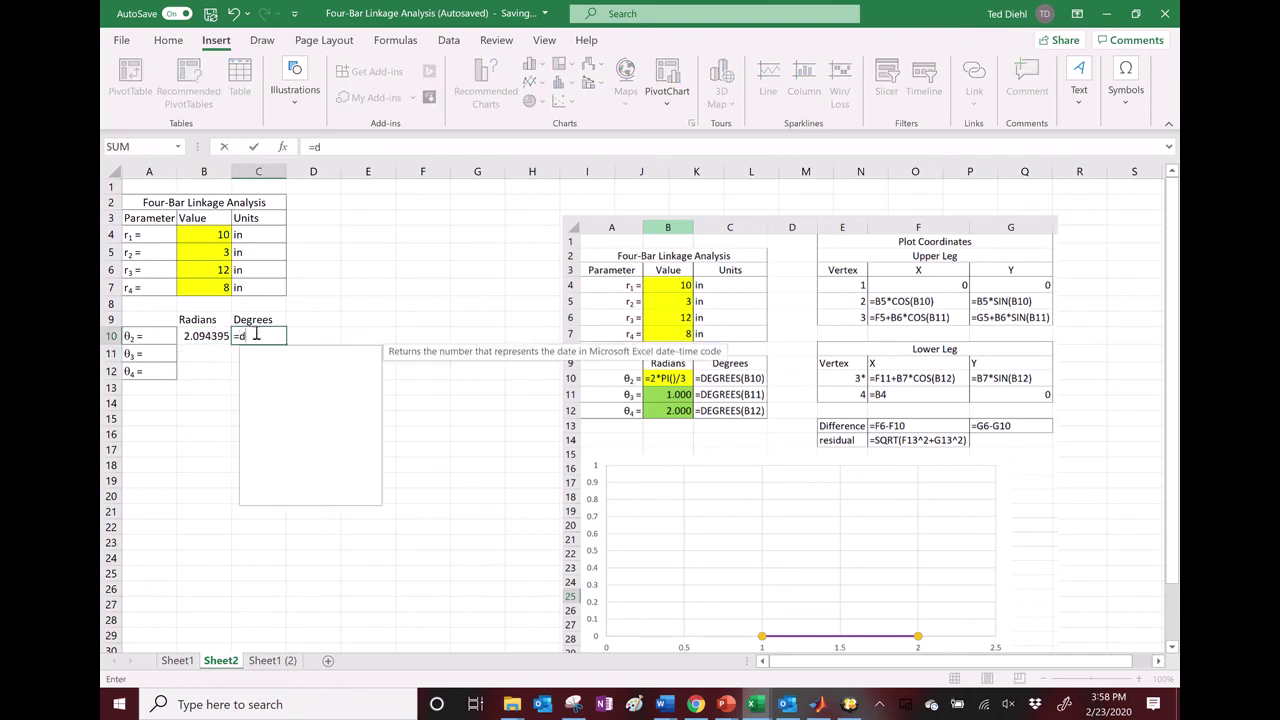
type("degrees(")
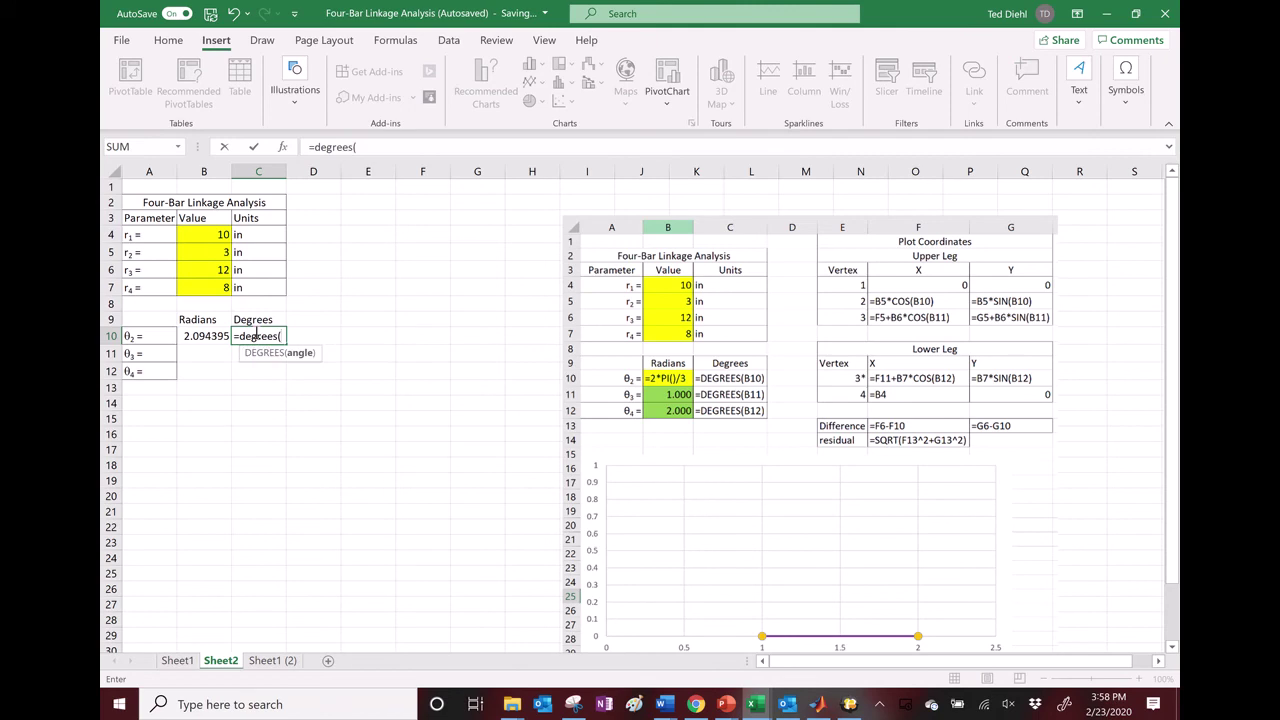
left_click(207, 337)
type(")")
key("Return")
Enter the initial radian values 1 for θ3 in B11 and 2 for θ4 in B12.
left_click(200, 352)
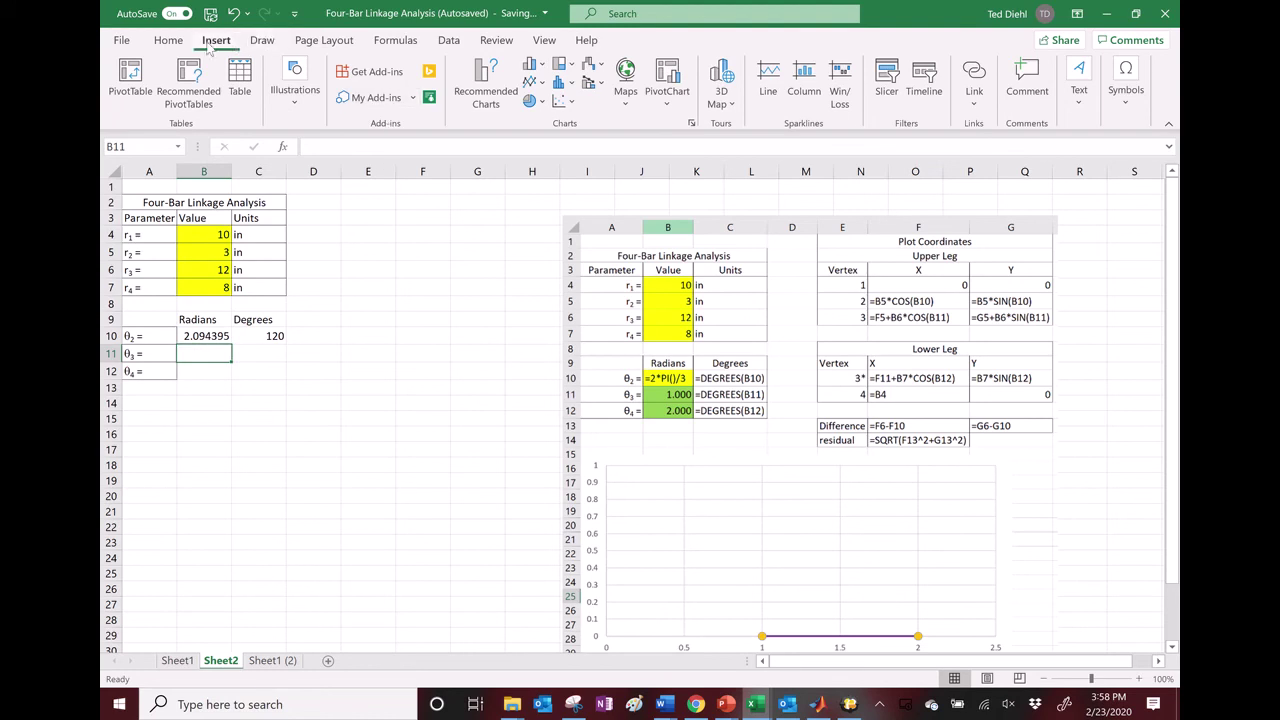
type("1")
key("Return")
type("2")
key("Return")
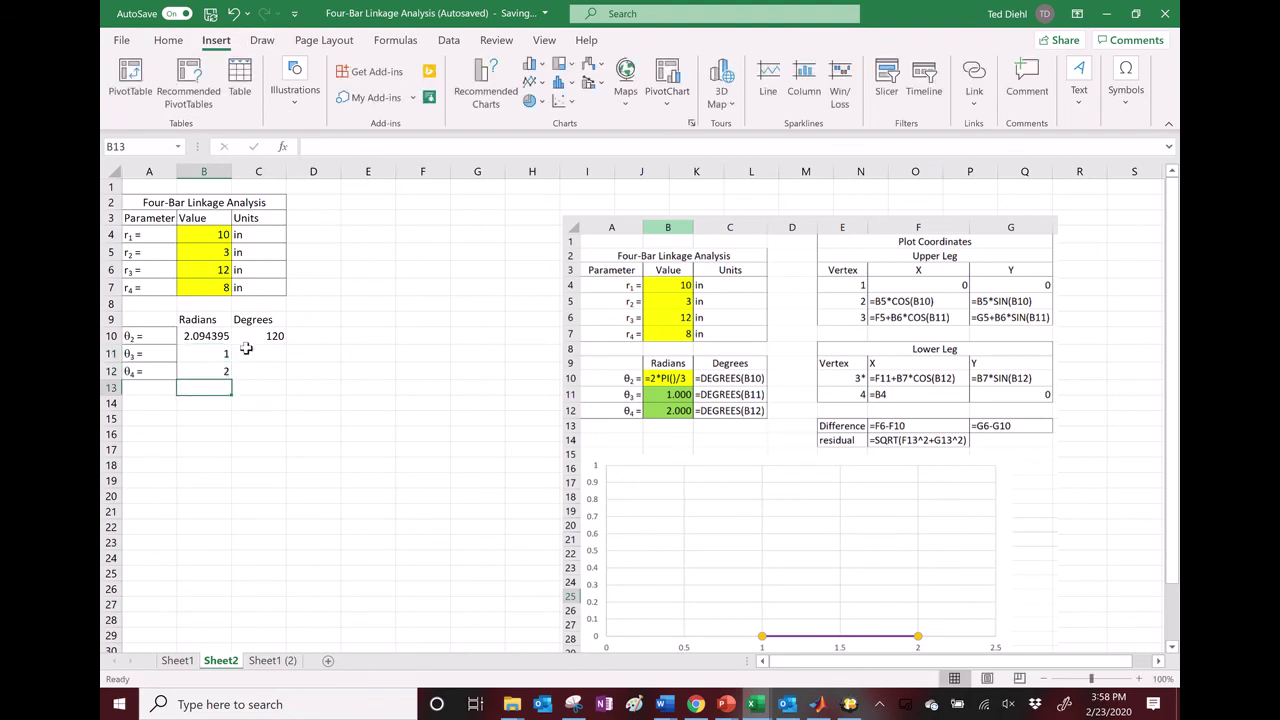
Format the θ3 and θ4 radian values in B11:B12 to four decimal places and fill the cells light green.
left_click_drag(222, 349, 223, 371)
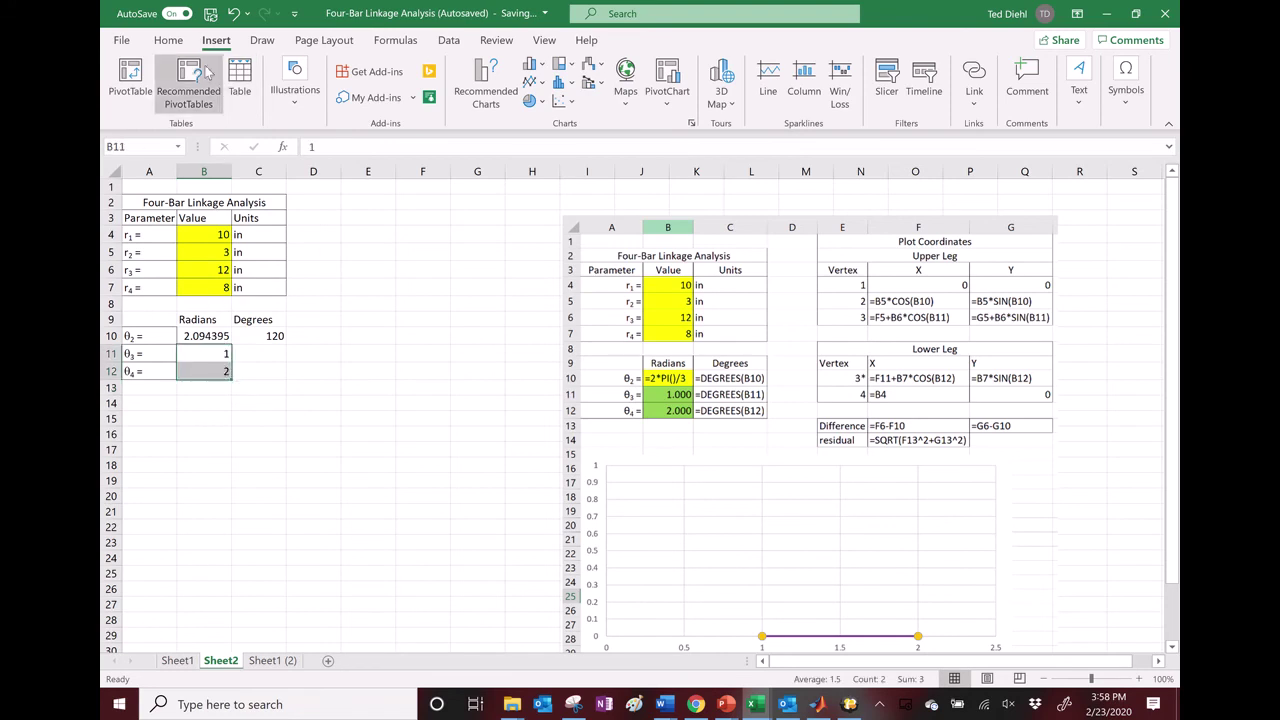
left_click(168, 40)
left_click(672, 96)
left_click(672, 96)
left_click(672, 96)
left_click(672, 96)
left_click(672, 96)
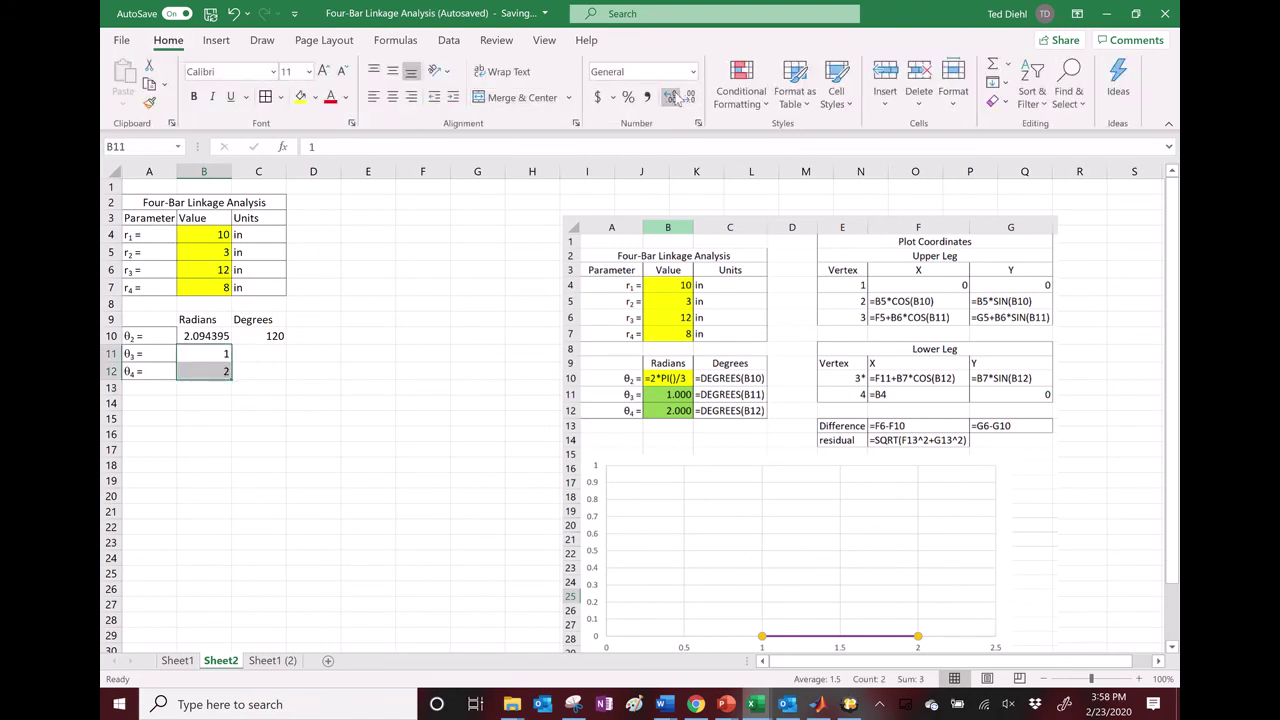
left_click(672, 96)
left_click(672, 96)
left_click(689, 96)
left_click(689, 96)
left_click(689, 96)
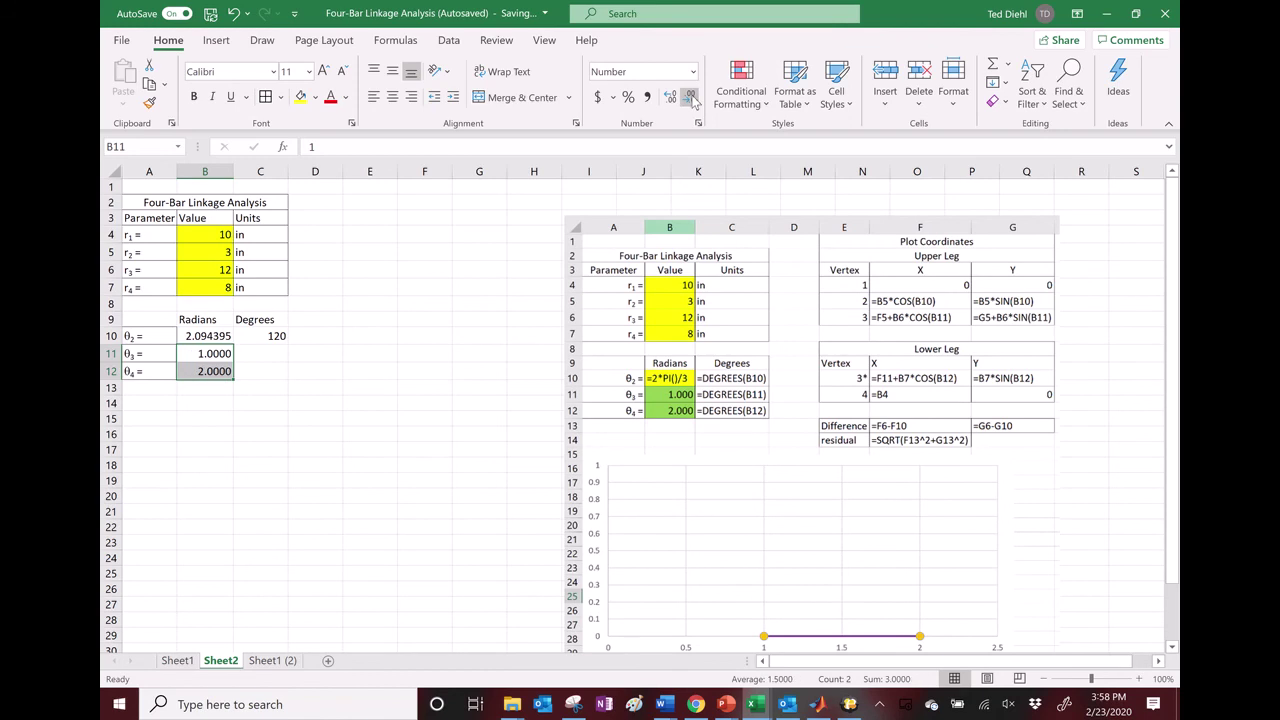
left_click(316, 98)
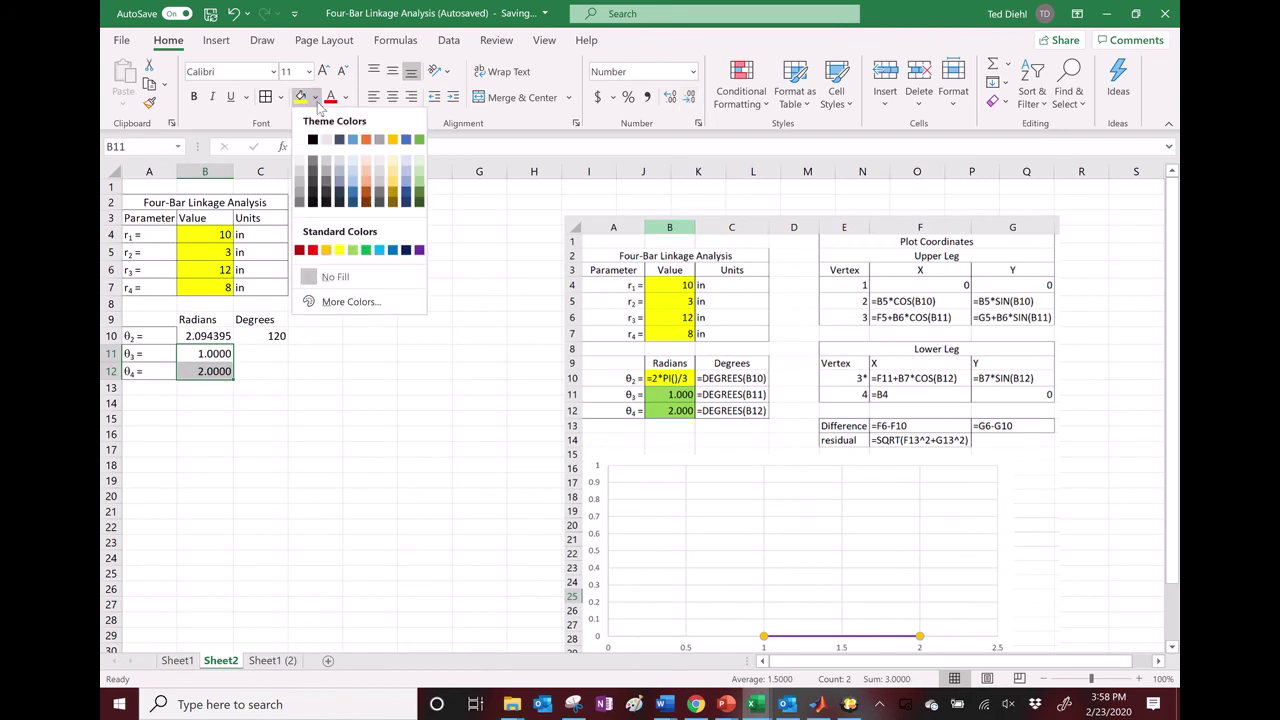
left_click(354, 250)
Fill the degrees formula from C10 down to C12 and apply all borders to A9:C12.
left_click(266, 336)
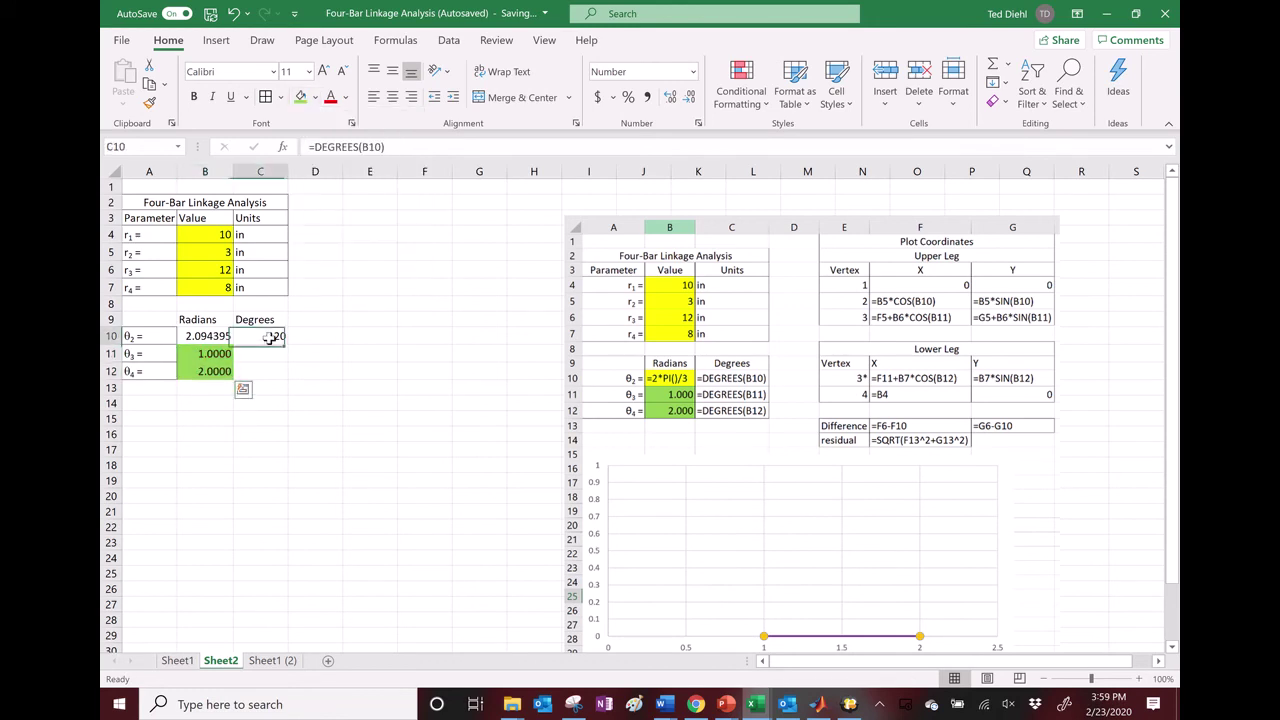
left_click_drag(288, 344, 282, 378)
left_click_drag(160, 321, 263, 371)
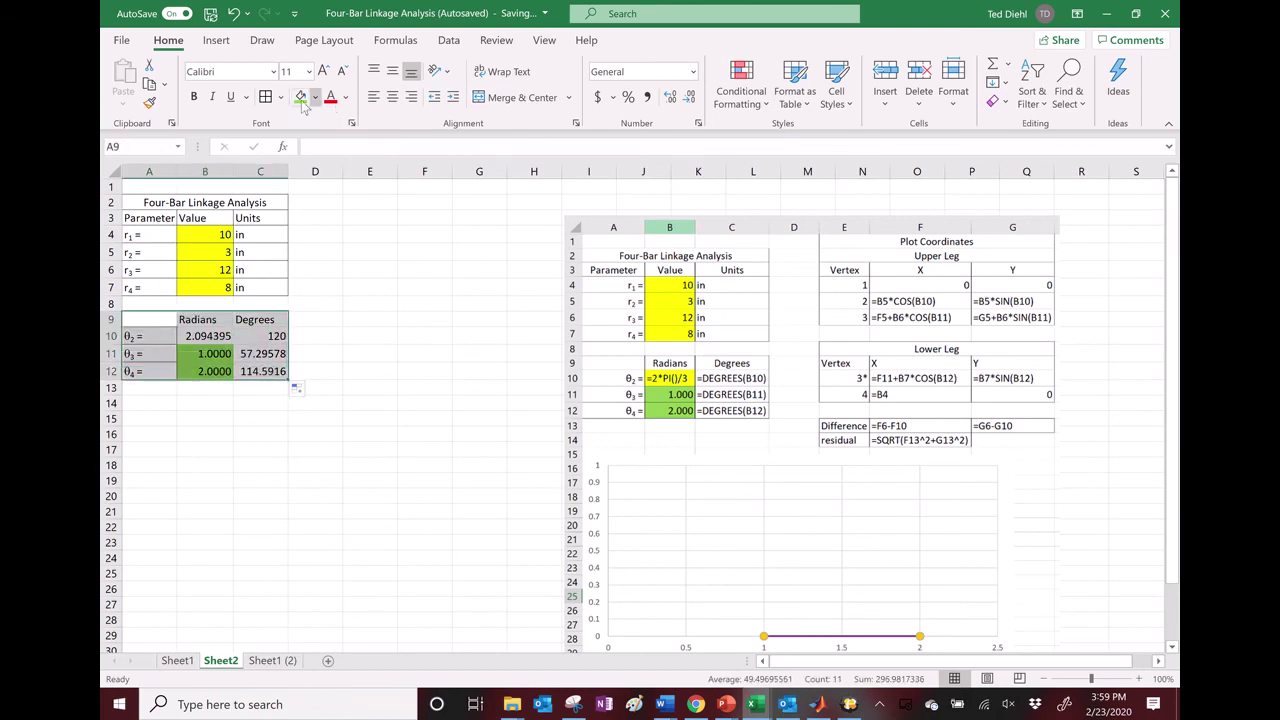
left_click(265, 96)
left_click(338, 352)
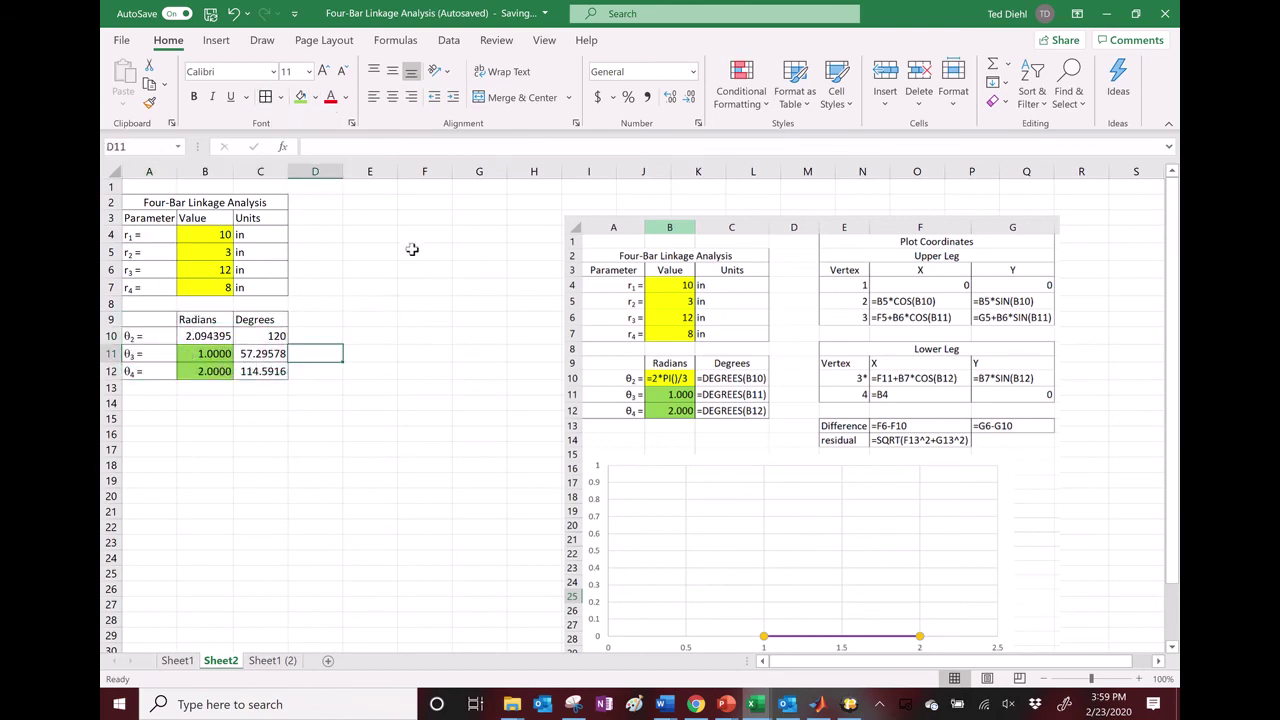
Enter the title "Plot Coordinates" in E1 and the subtitle "Upper Leg" in E2.
left_click(368, 186)
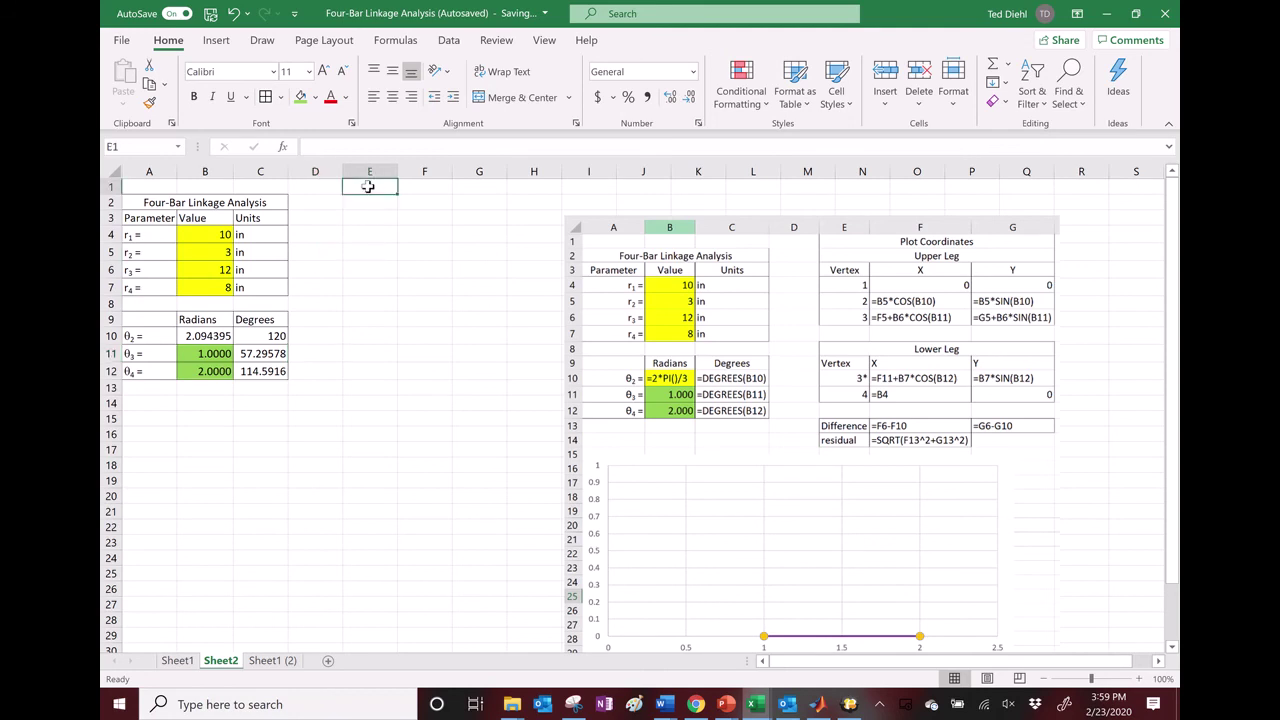
type("Plot Coordinates")
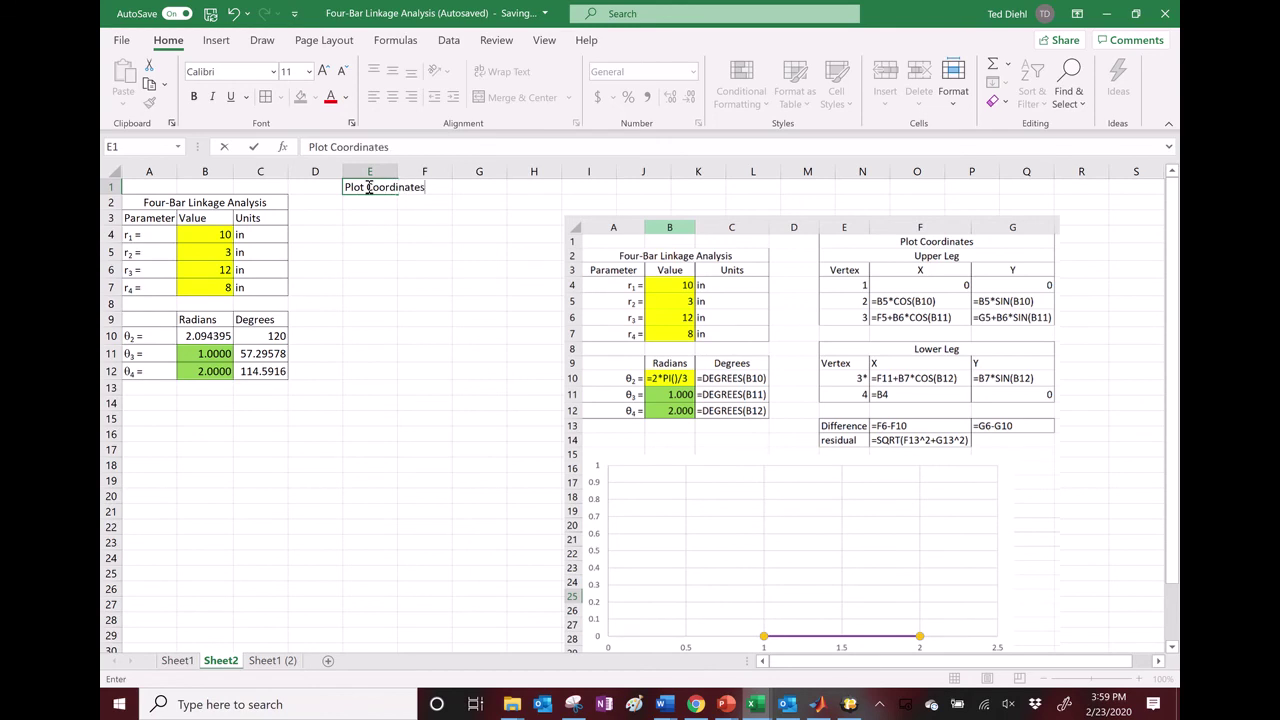
key("Return")
type("Upp")
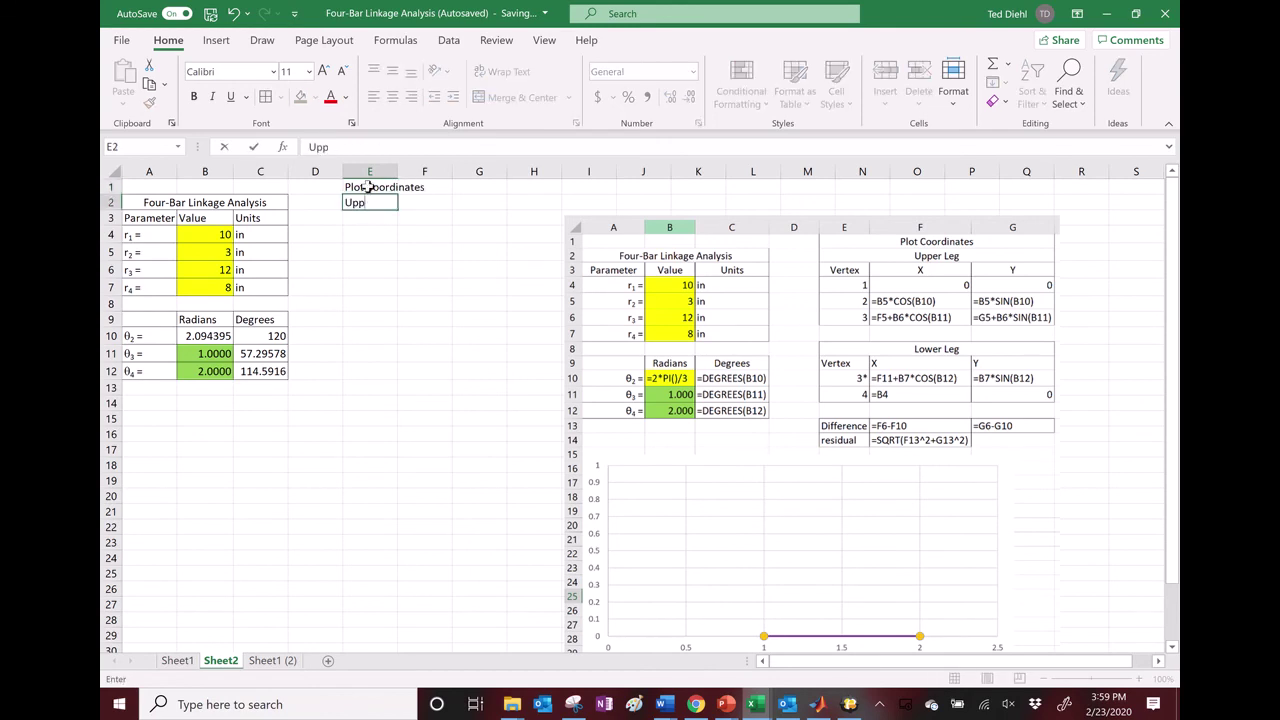
type("er Leg")
key("Return")
Enter the column headings Vertex, X and Y in E3:G3.
type("Vertex")
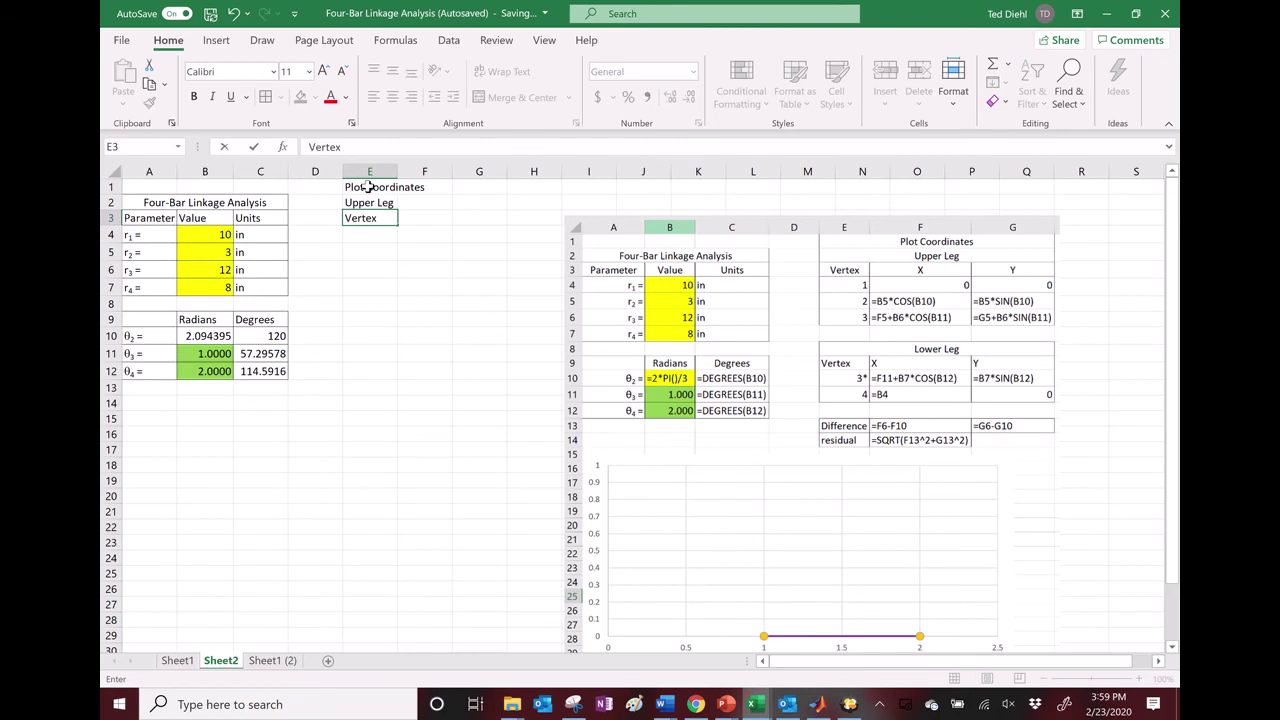
key("Tab")
type("X")
key("Tab")
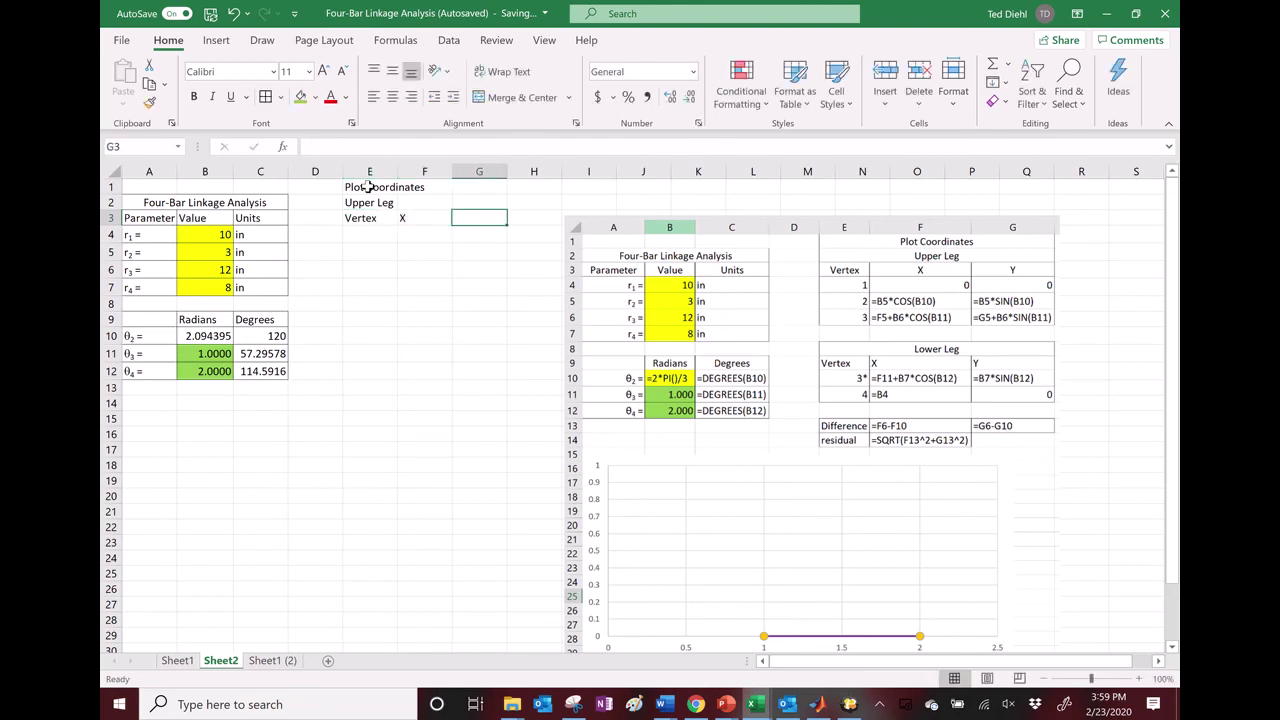
type("Y")
key("Down")
Number the upper leg vertices 1, 2 and 3 in E4:E6.
key("Left")
key("Left")
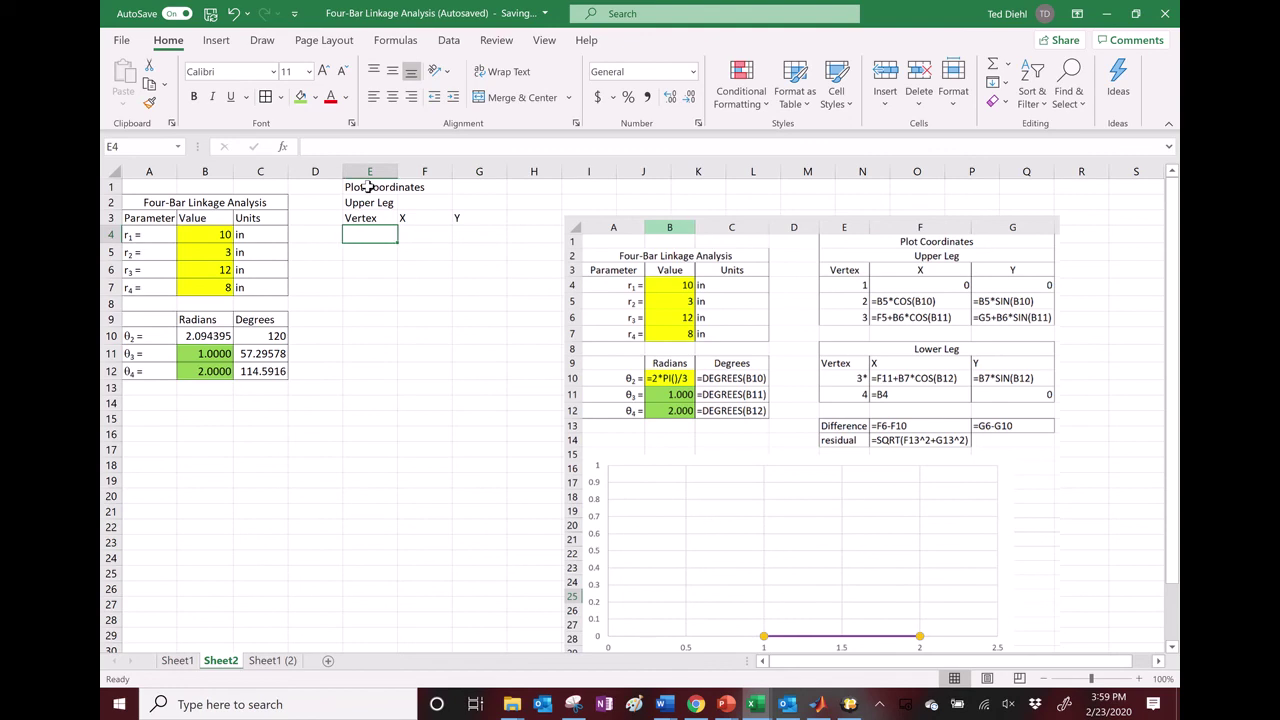
type("12")
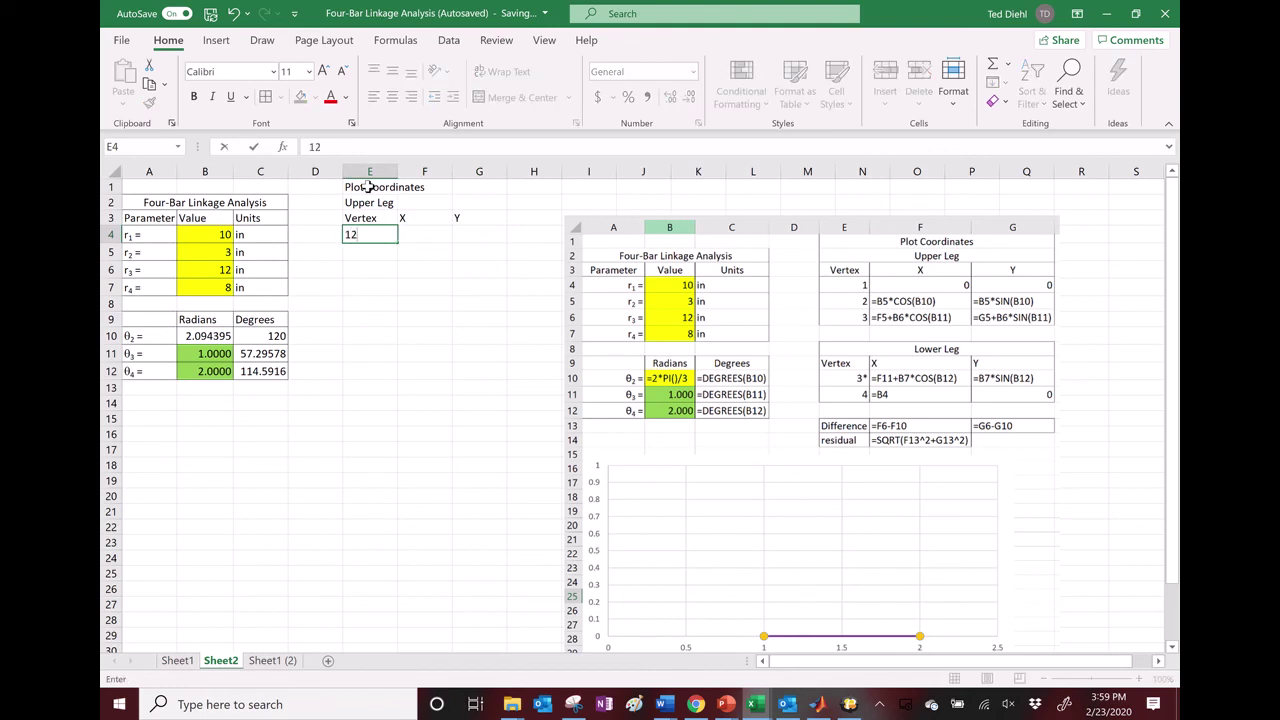
key("BackSpace")
key("Return")
type("2")
key("Return")
type("3")
key("Return")
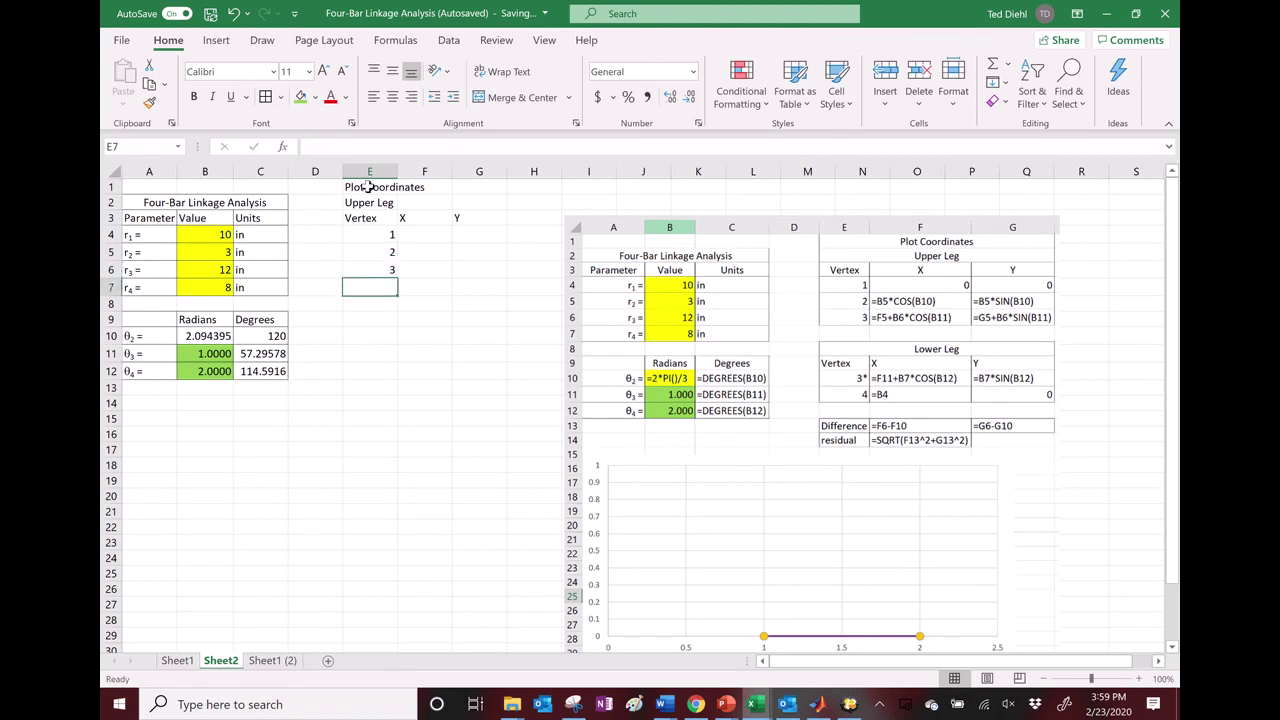
Enter 0 for both the X and Y coordinates of vertex 1 in F4 and G4.
left_click(427, 236)
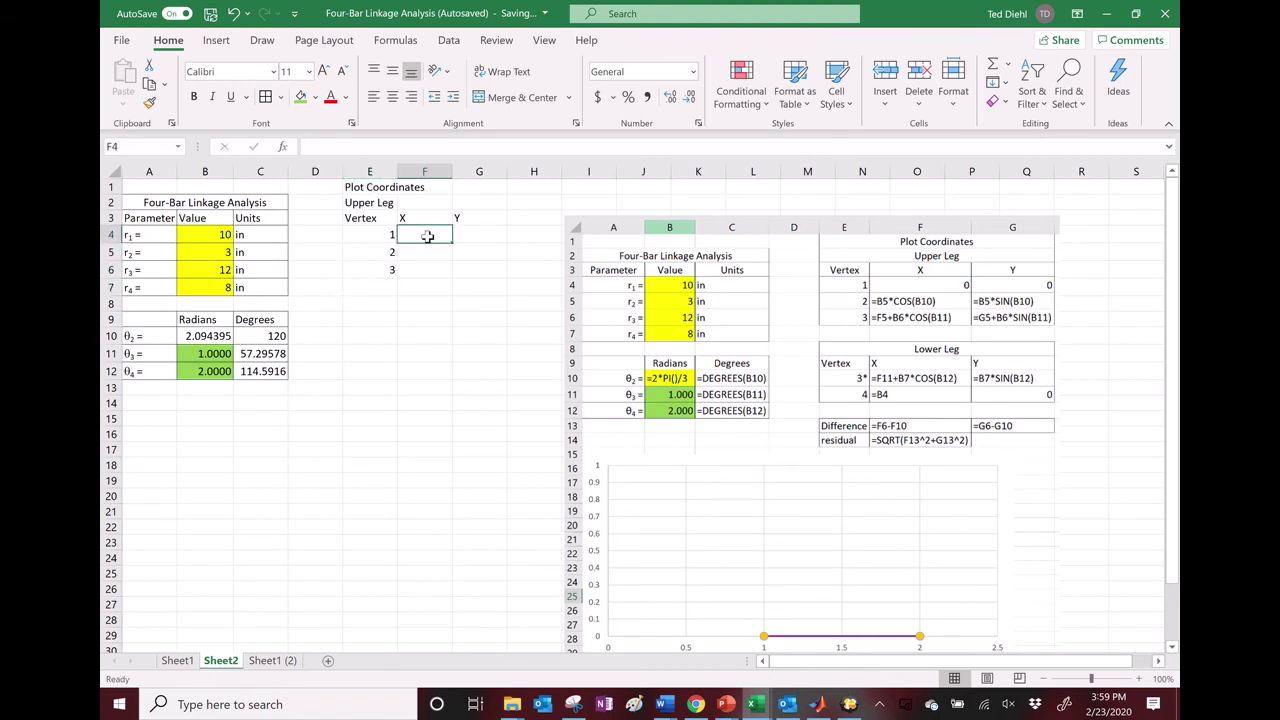
type("0")
key("Tab")
type("0")
key("Tab")
key("Left")
key("Left")
key("Down")
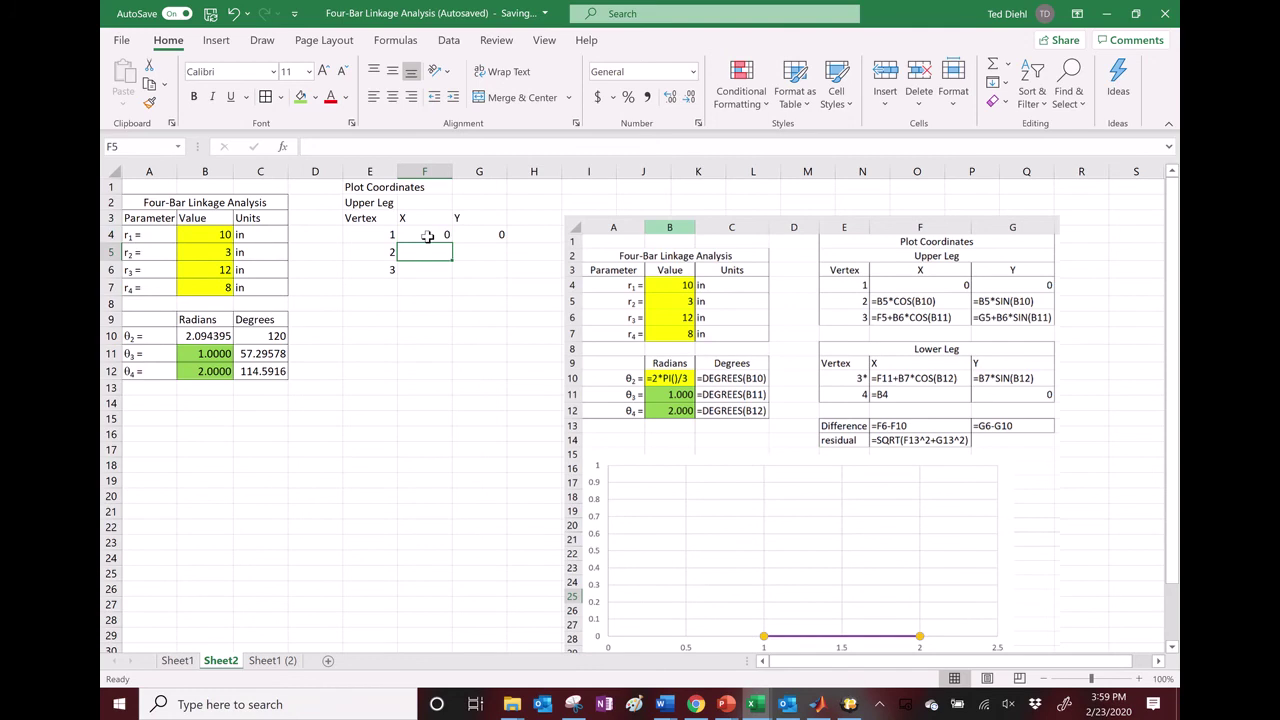
Move the reference picture slightly farther from the coordinate table and enter the subtitle "Lower Leg" in E8.
left_click_drag(580, 236, 632, 226)
left_click(370, 306)
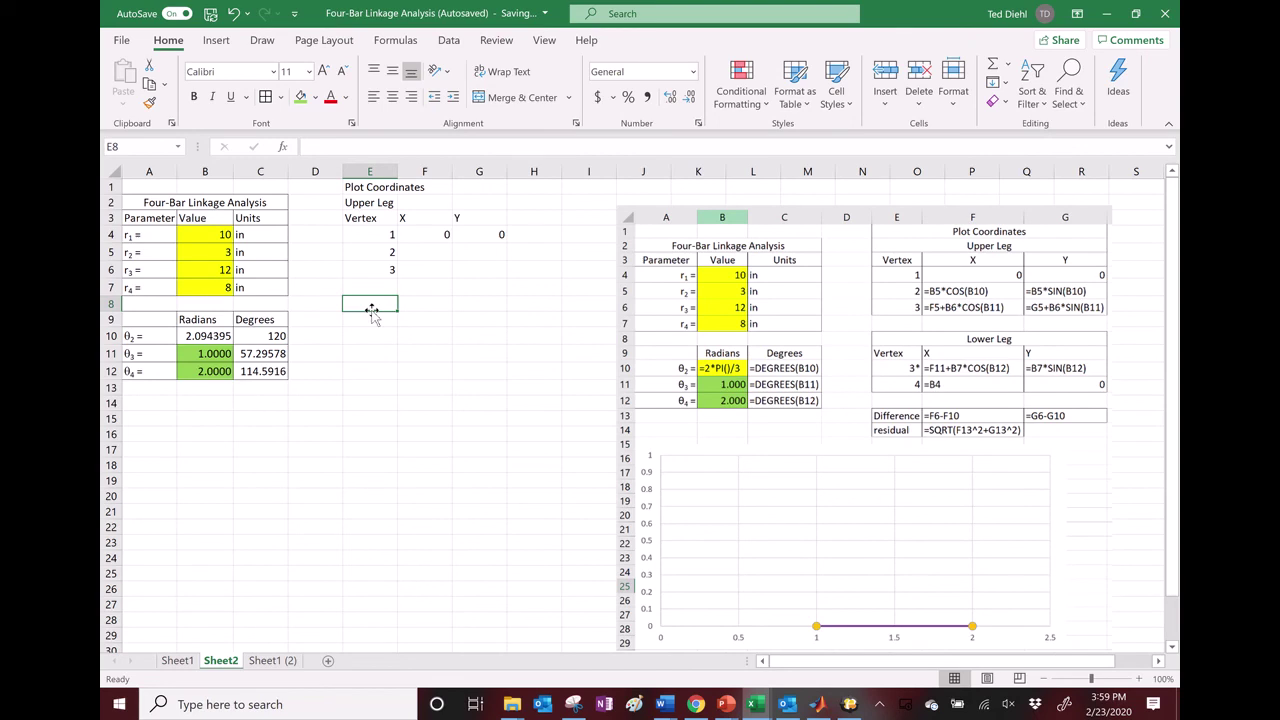
type("Lov")
type("er")
type(" Leg")
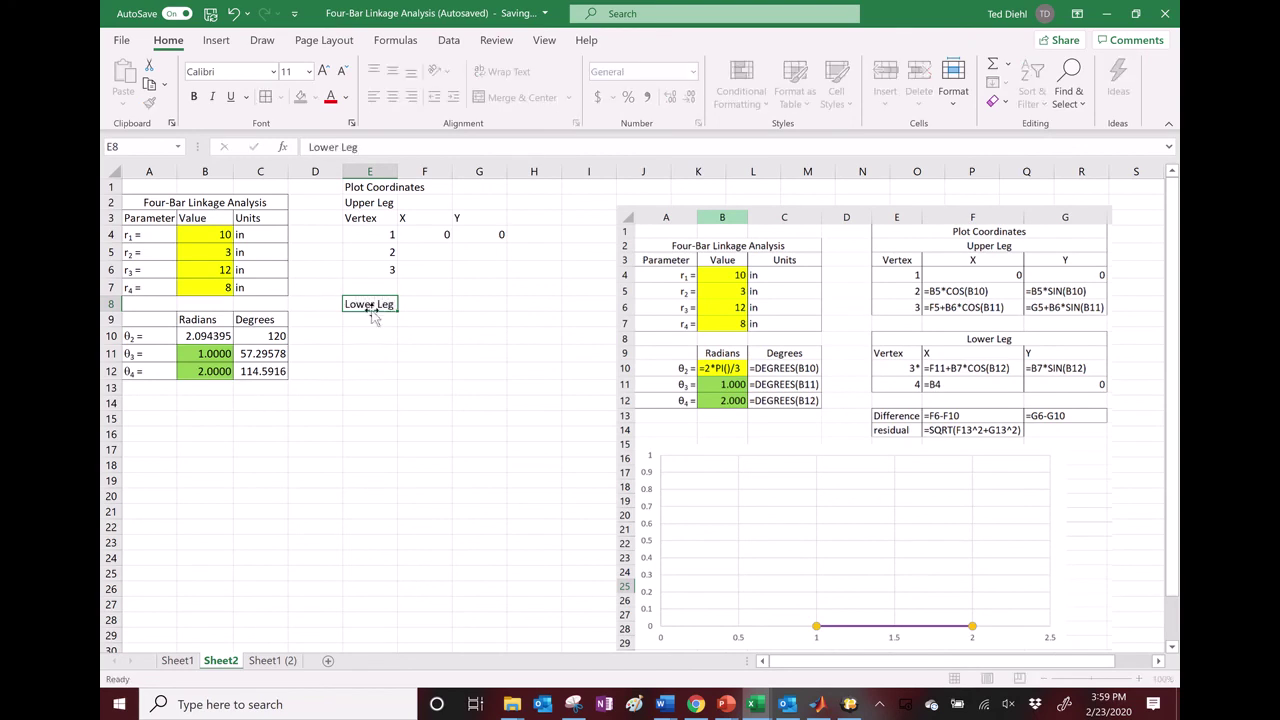
key("Return")
Copy the Vertex, X and Y headings from E3:G3 to E9:G9 for the lower leg.
type("Verex")
key("Return")
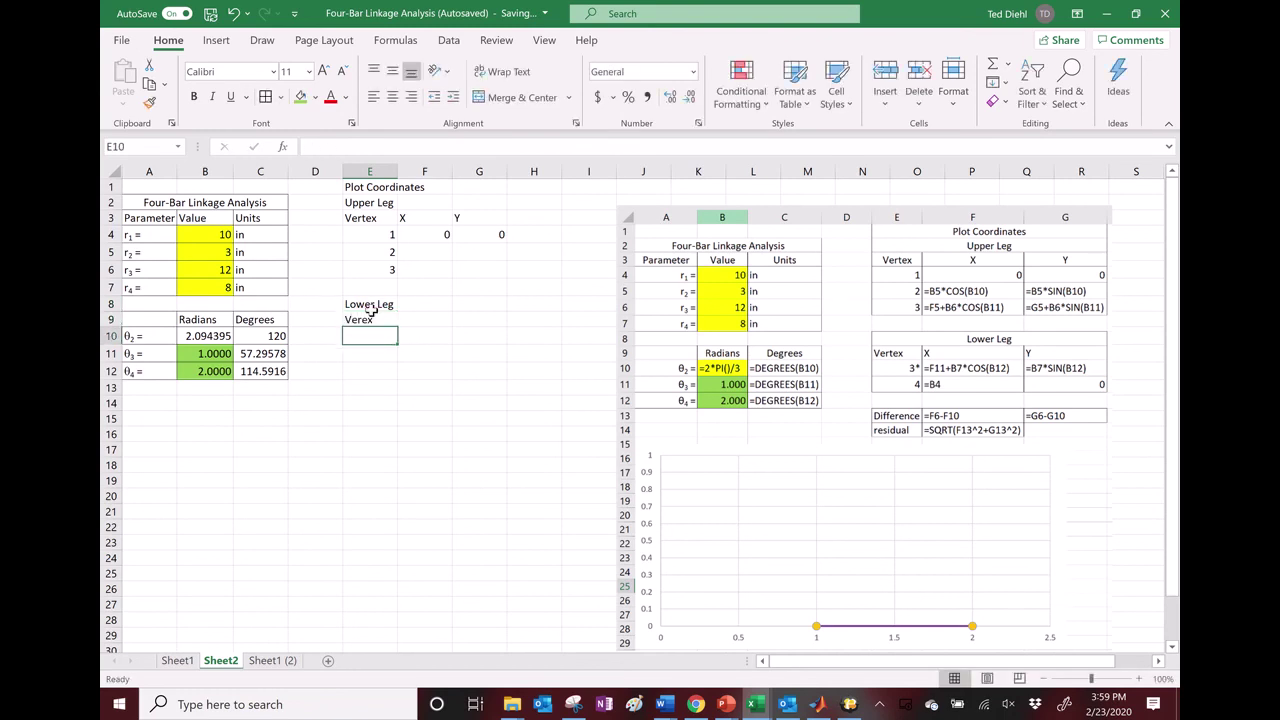
left_click_drag(389, 218, 490, 222)
key("ctrl+c")
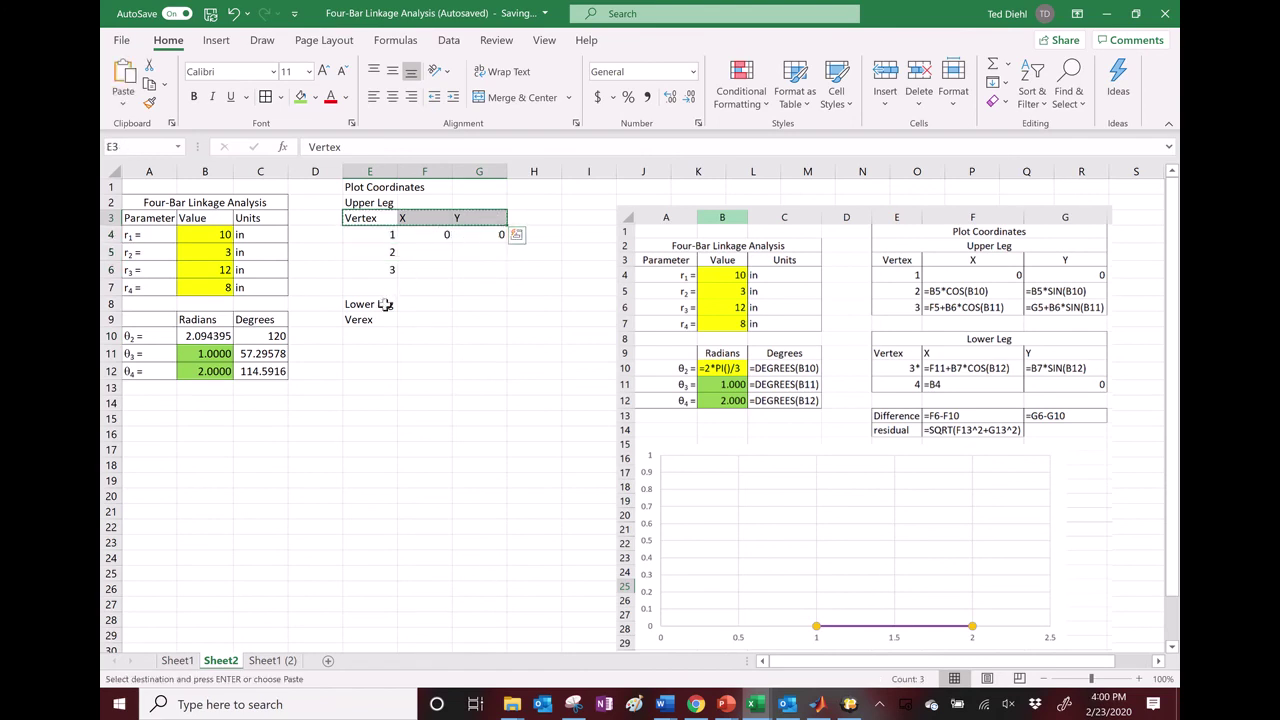
left_click(374, 320)
key("ctrl+v")
Enter the lower leg vertex labels 3* and 4 in E10:E11 and right-align them.
left_click(378, 340)
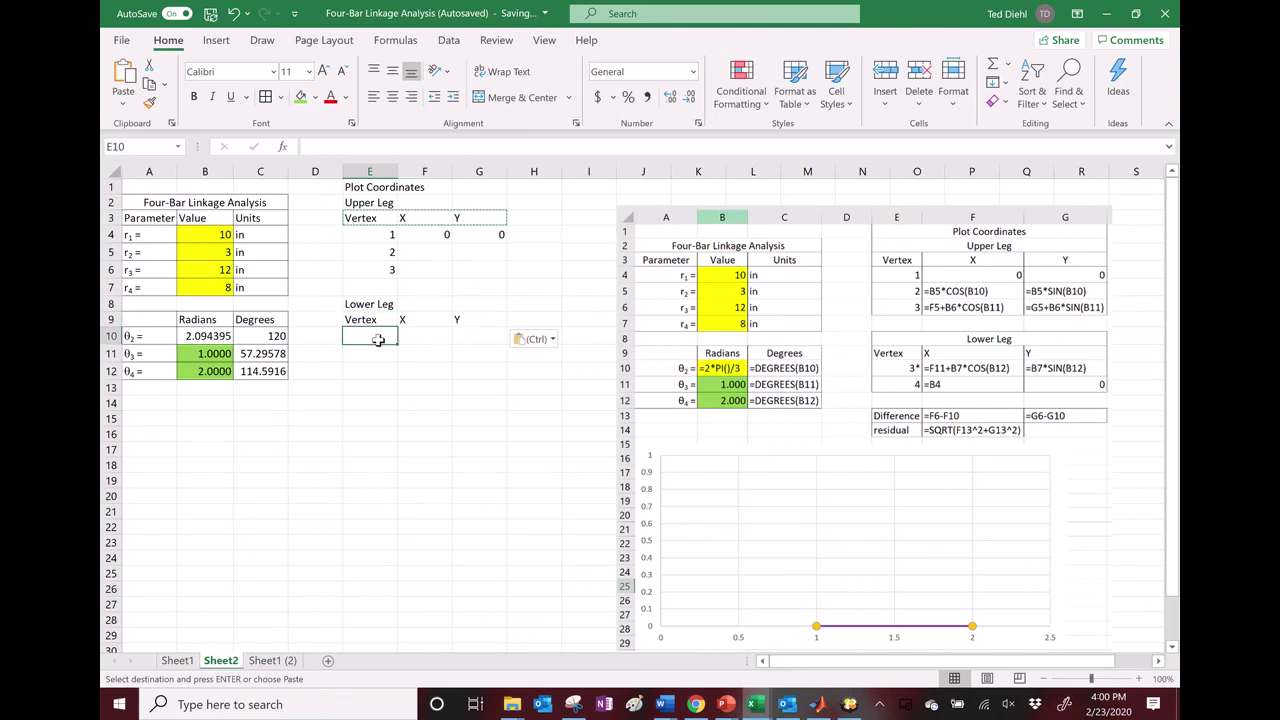
type("3")
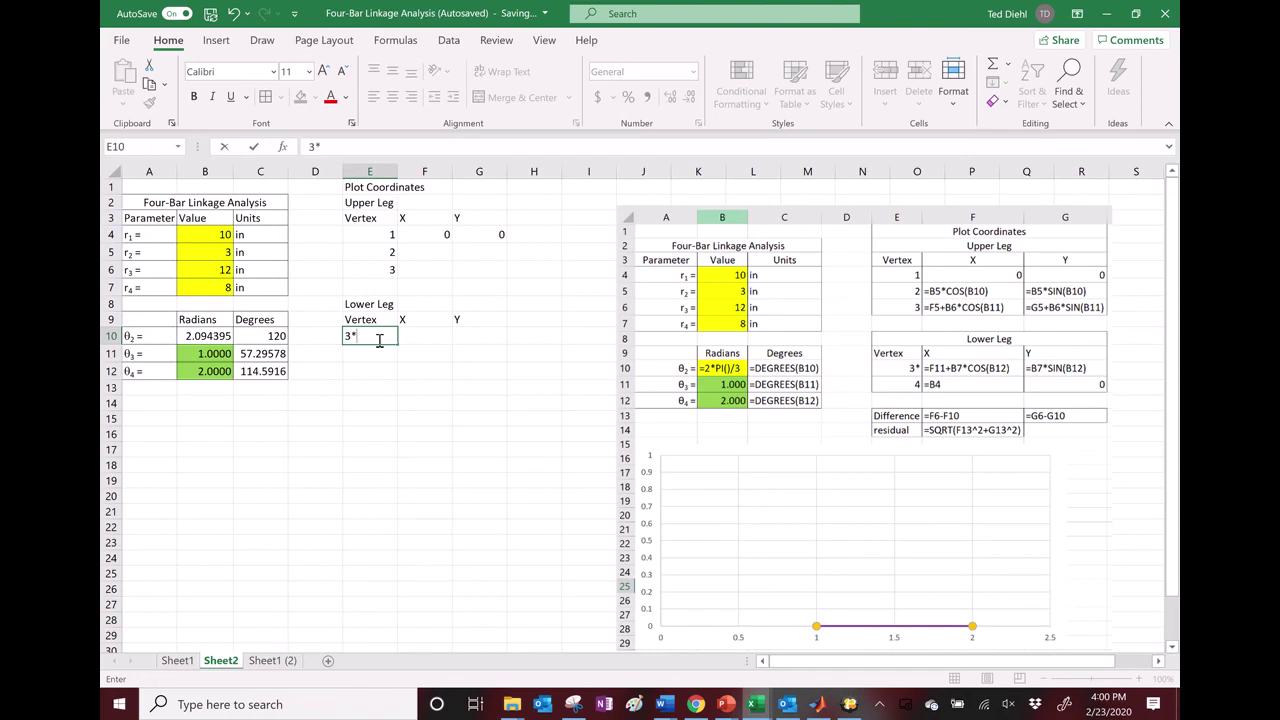
type("*")
key("Return")
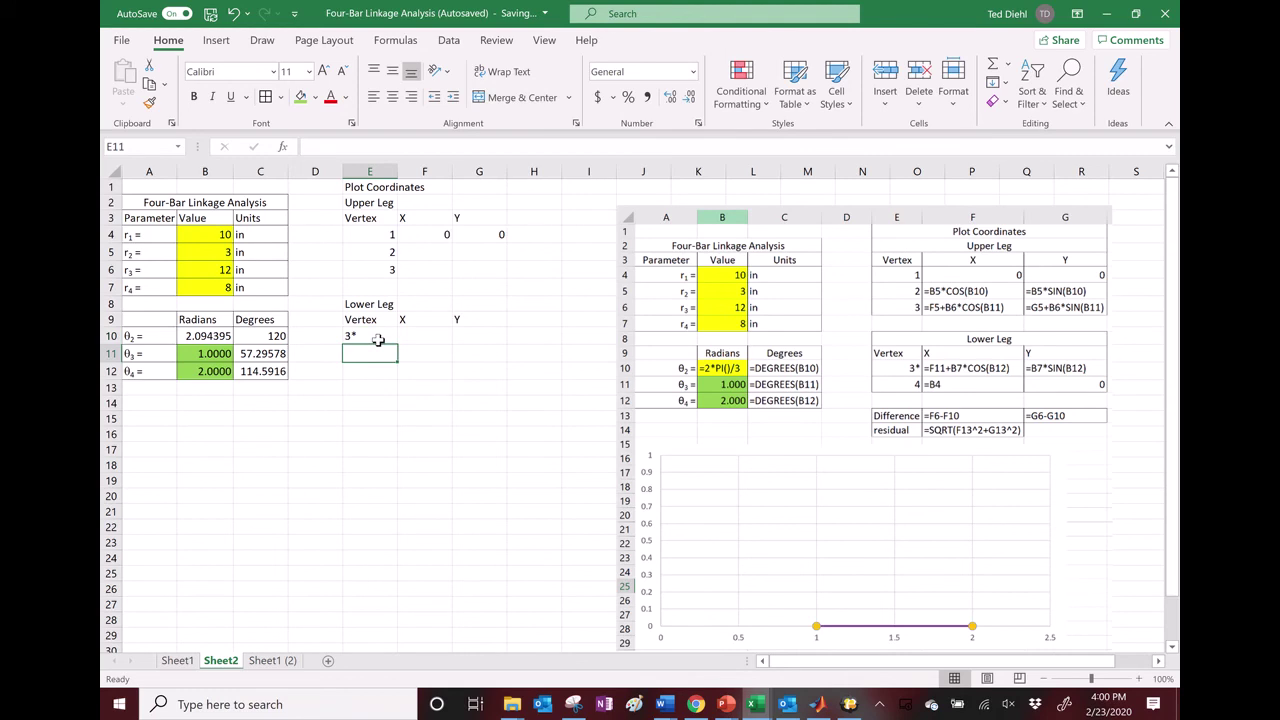
type("4")
left_click(377, 340)
left_click_drag(377, 340, 380, 354)
left_click(411, 97)
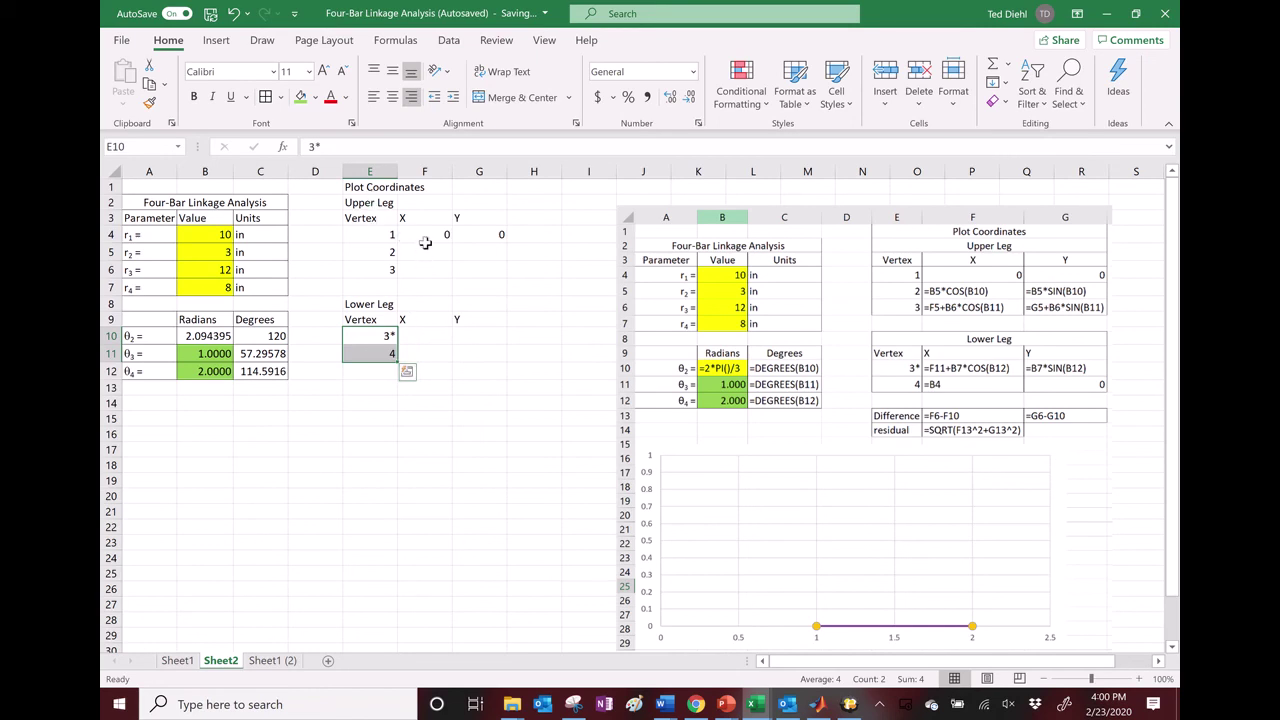
Calculate the X coordinate of vertex 2 in F5 with the formula =B5*COS(B10).
left_click(425, 252)
type("=")
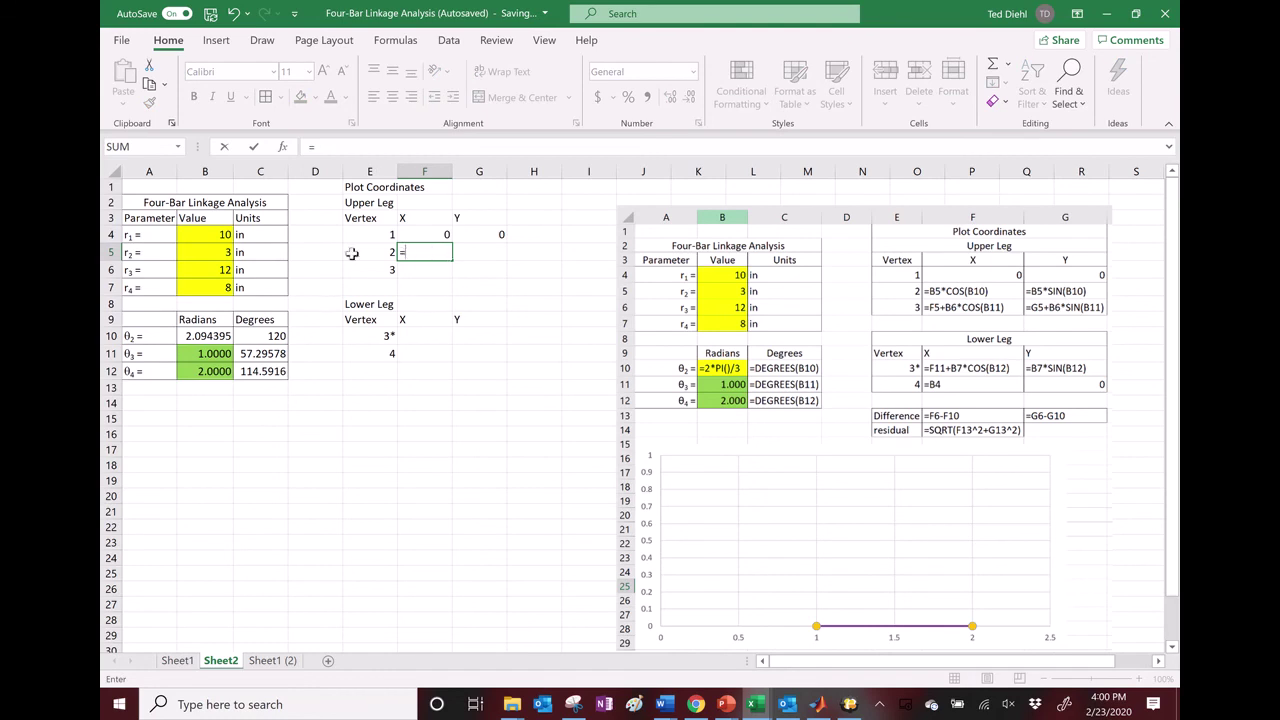
left_click(212, 252)
type("*cos(")
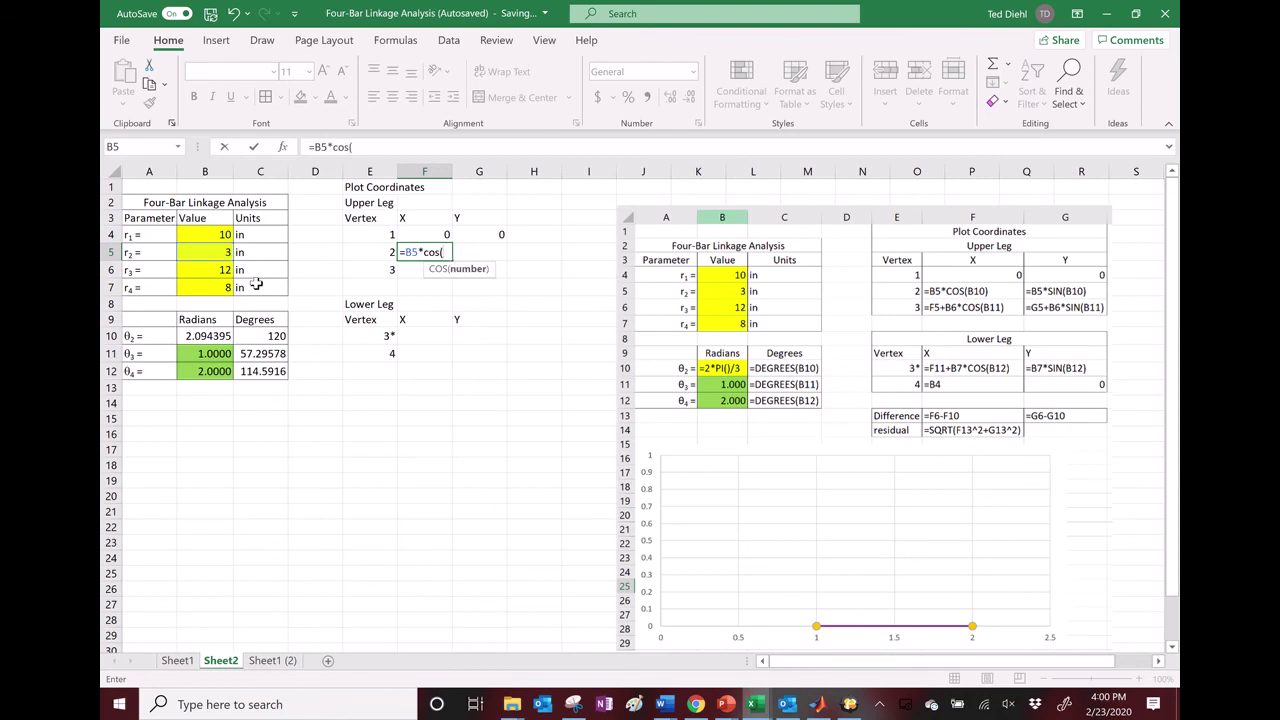
left_click(207, 337)
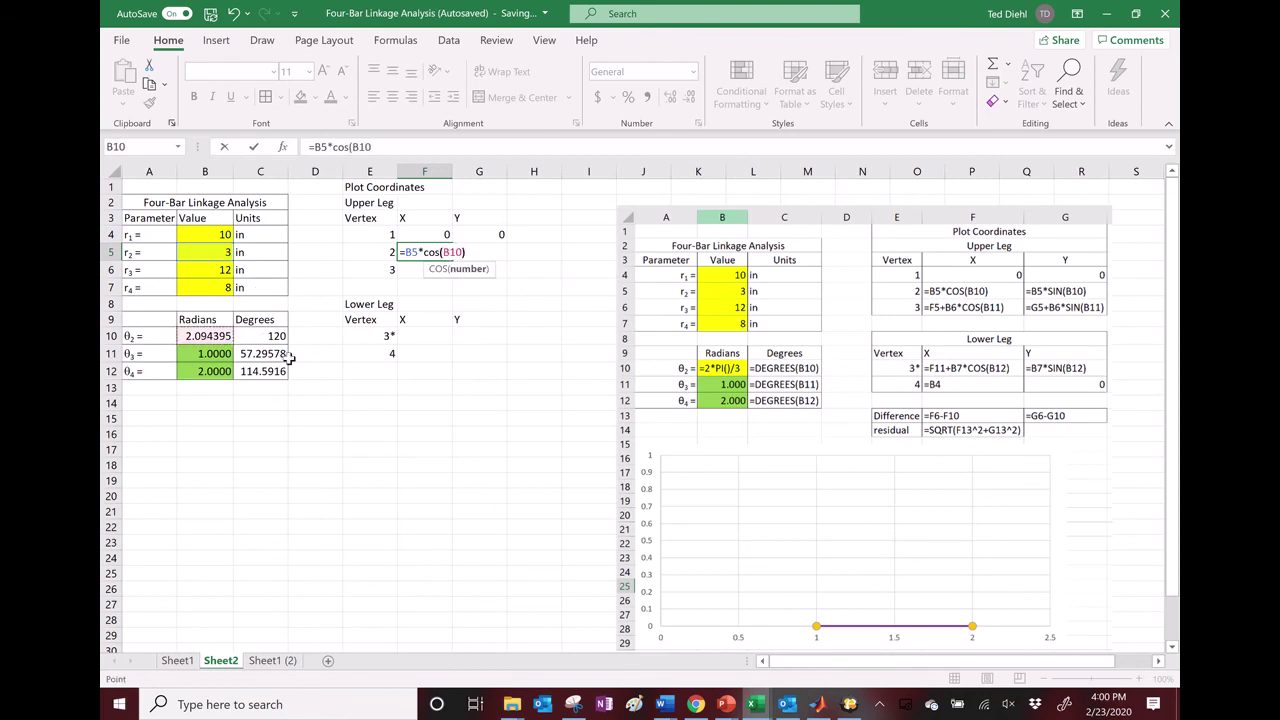
key("Return")
Calculate the Y coordinate of vertex 2 in G5 with the formula =B5*SIN(B10).
left_click(483, 253)
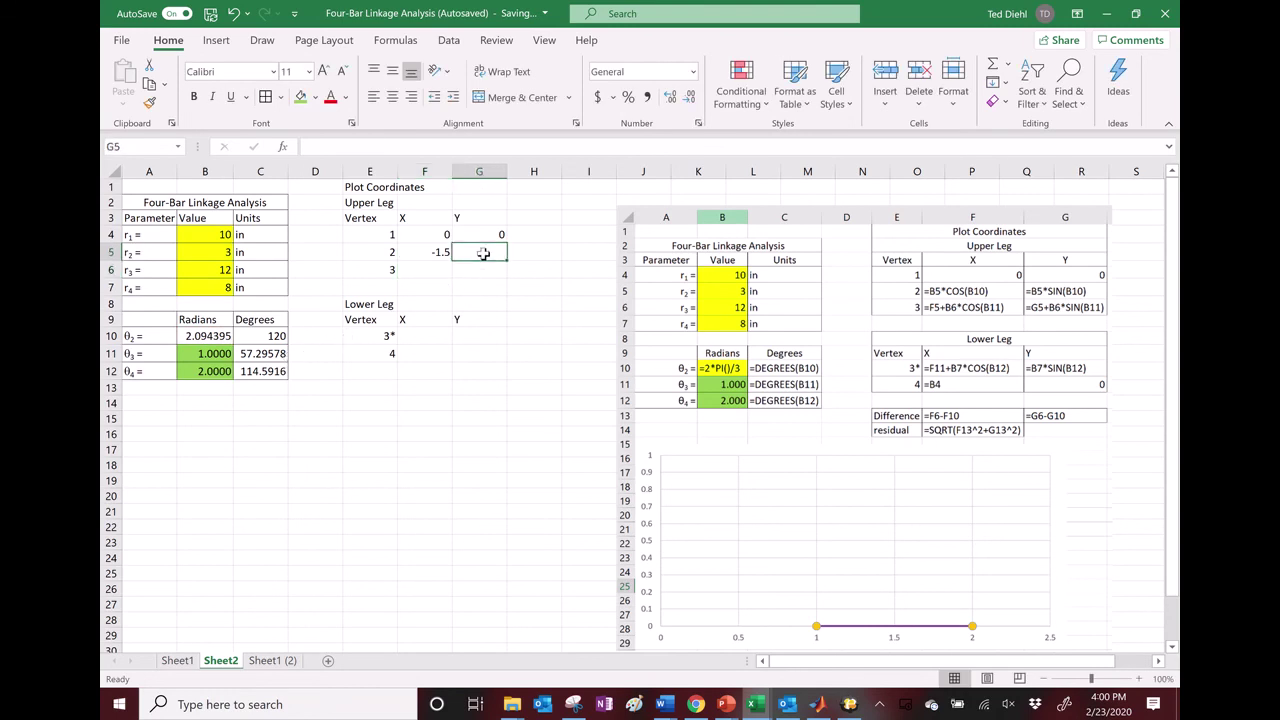
type("=")
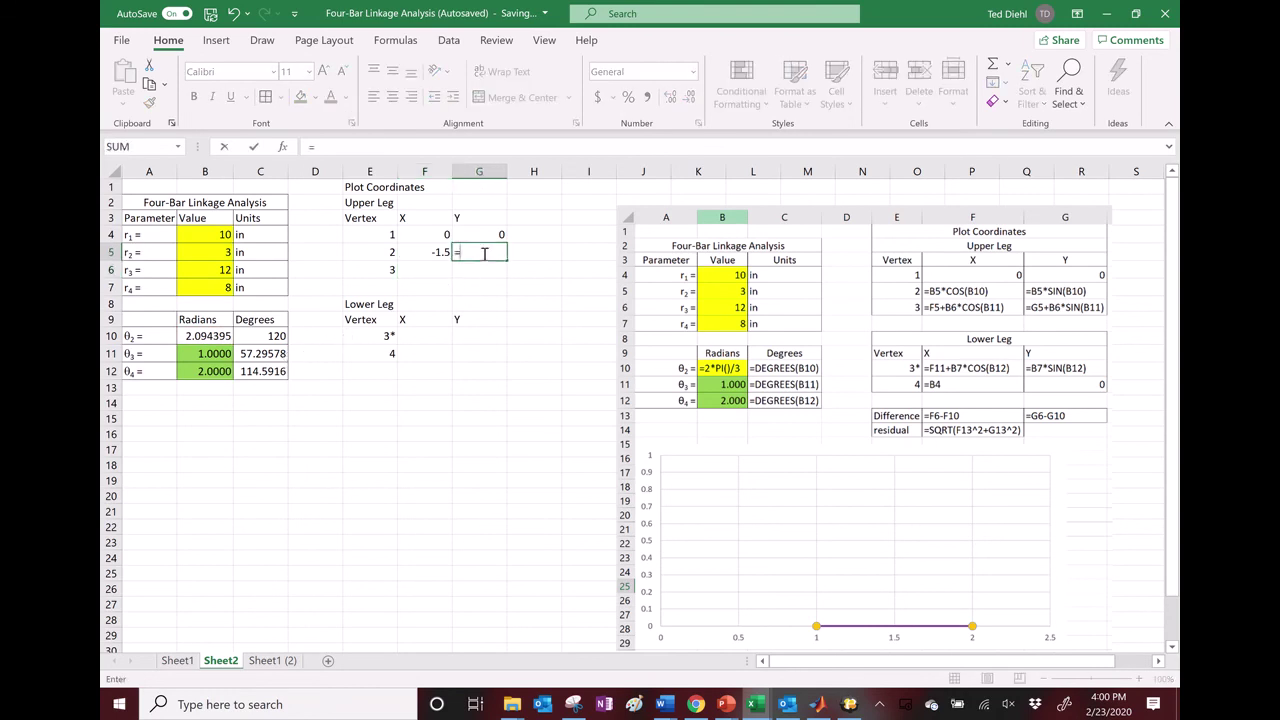
left_click(220, 253)
type("*")
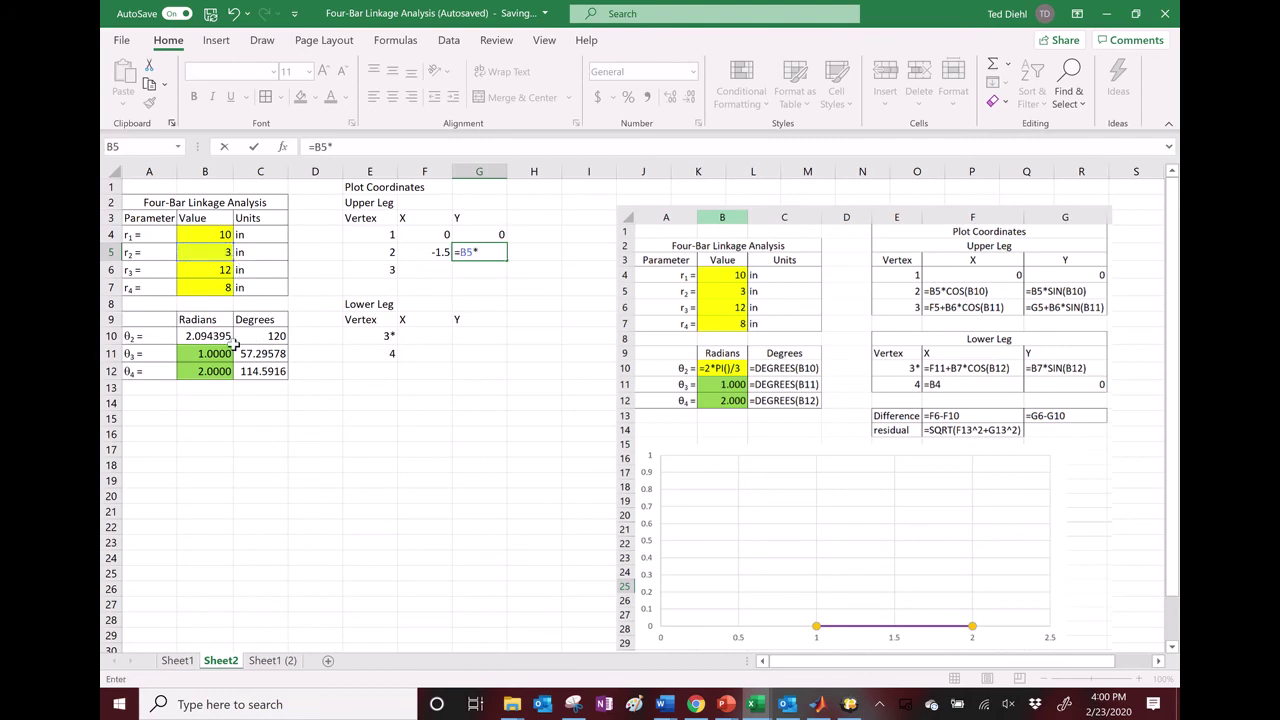
type("sin(")
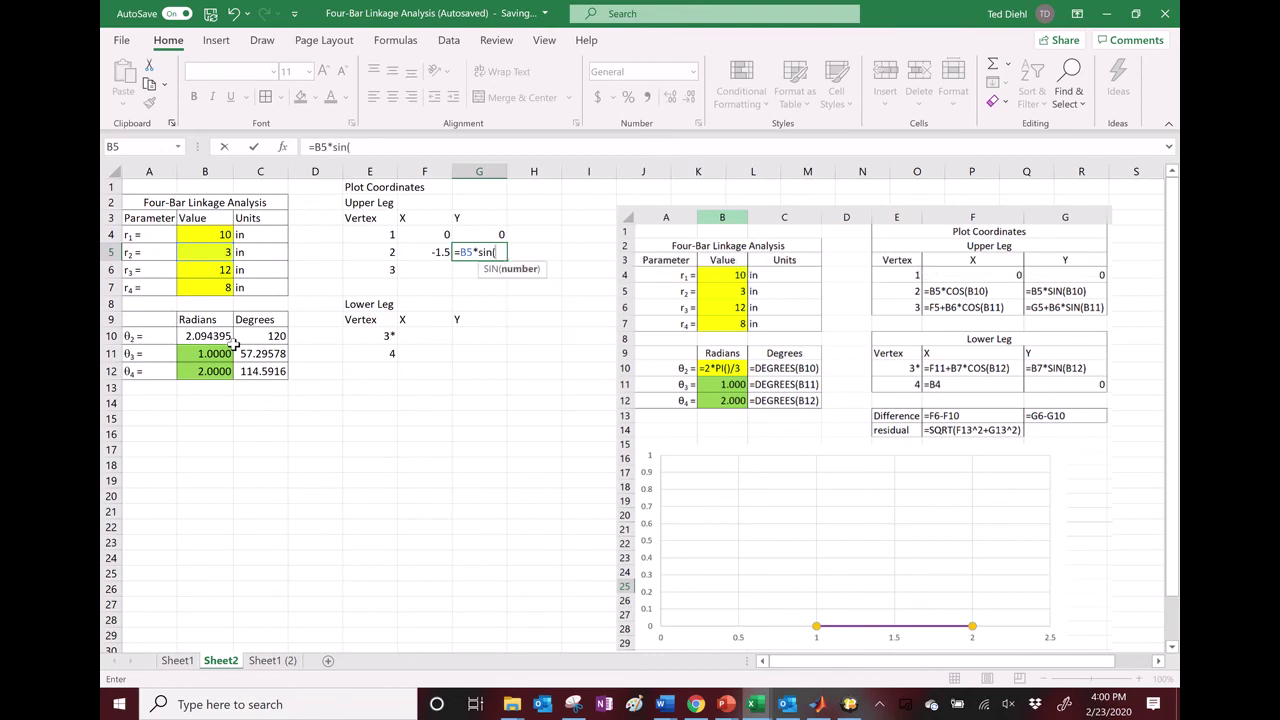
left_click(203, 337)
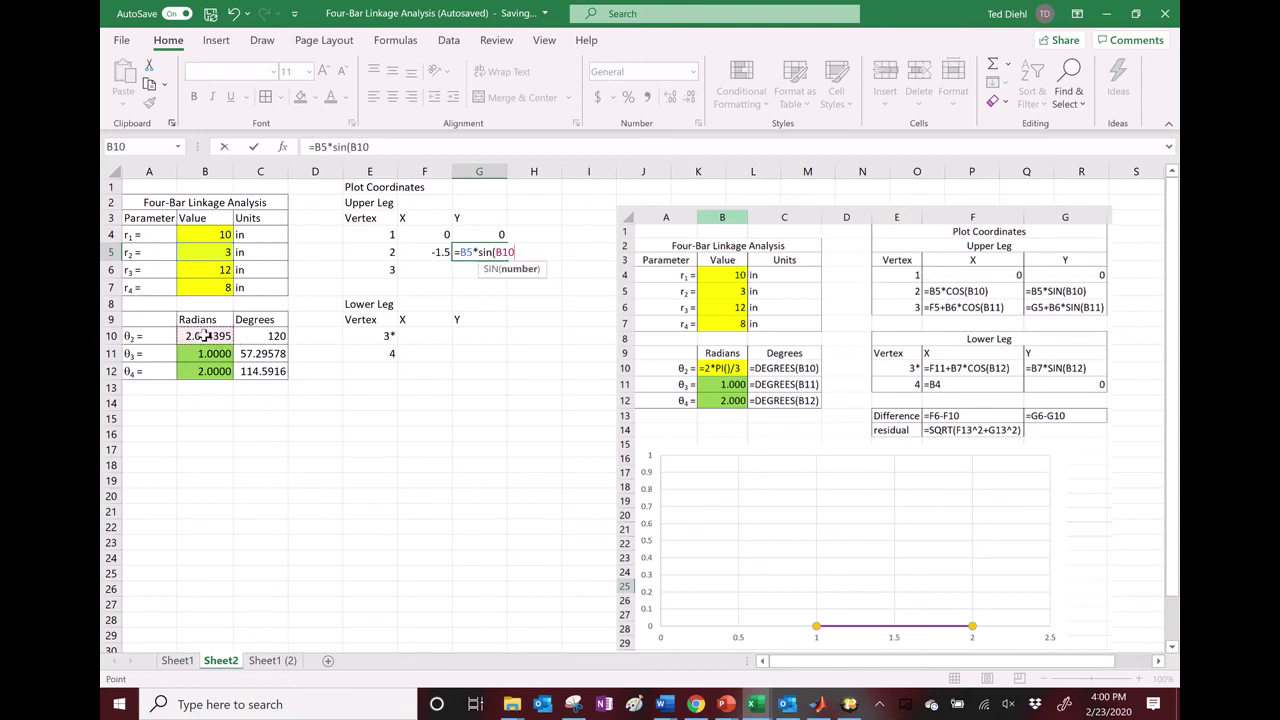
type(")")
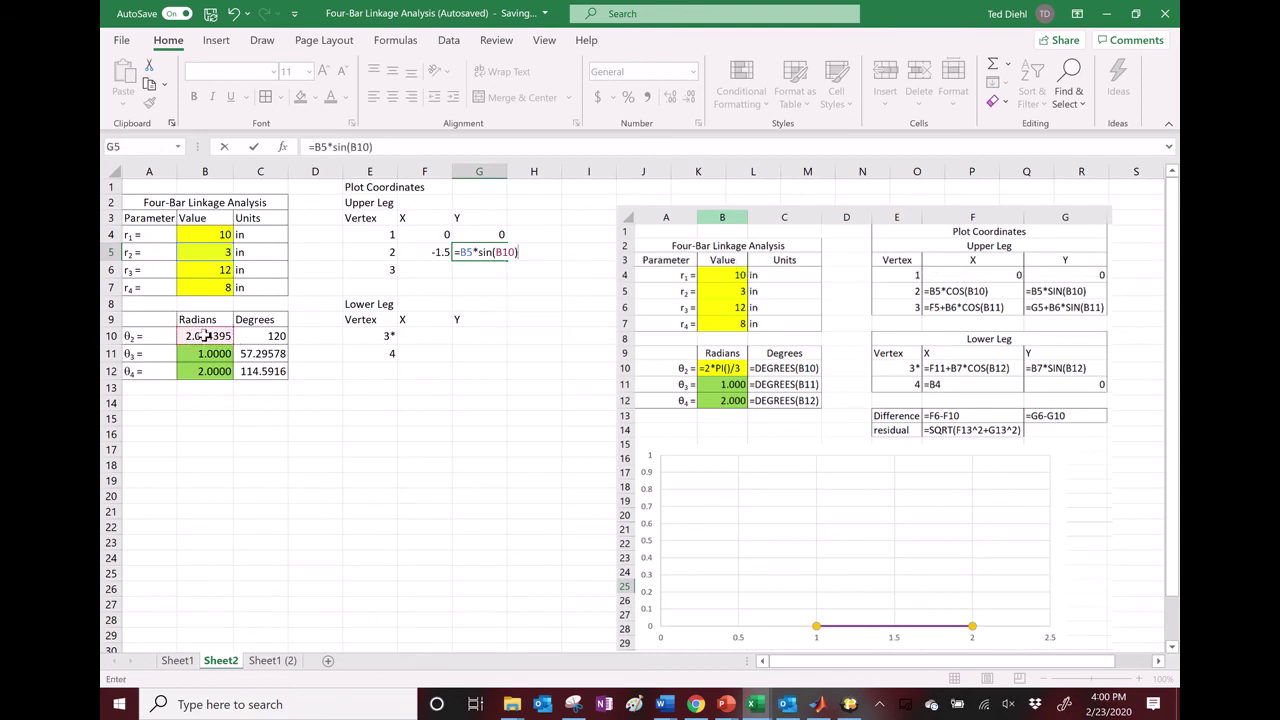
key("Return")
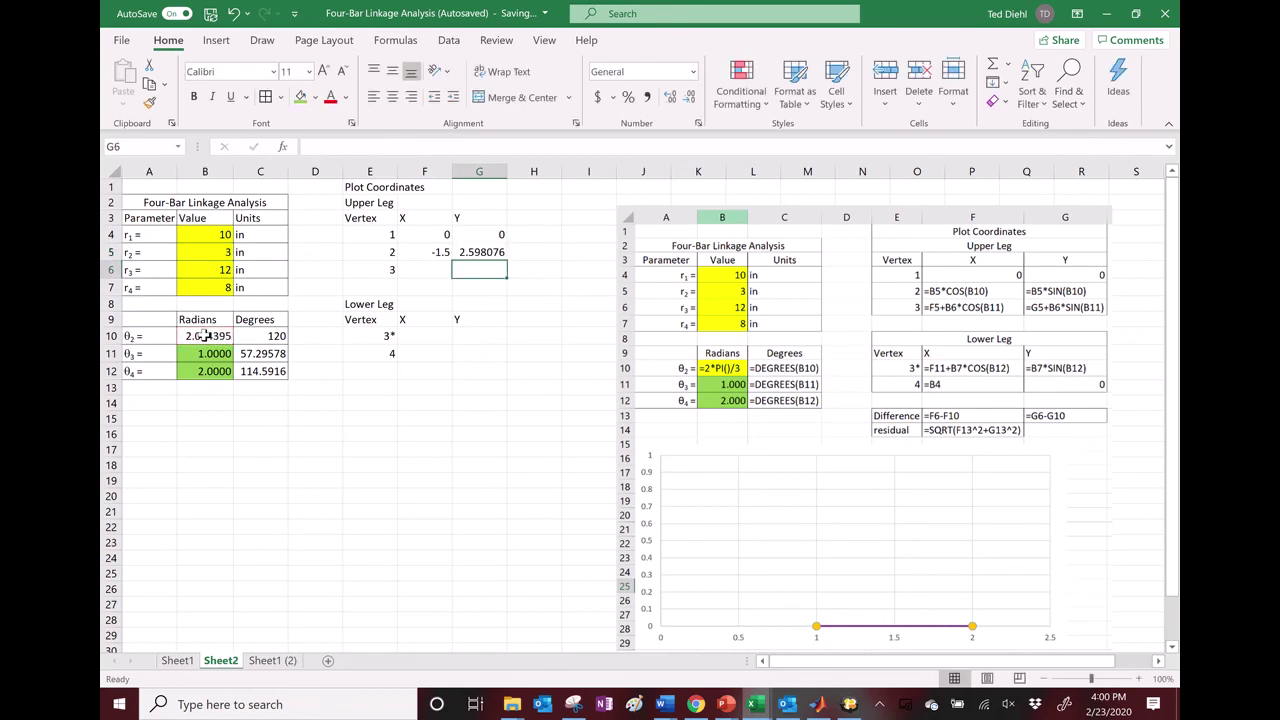
Calculate the X coordinate of vertex 3 in F6 with the formula =F5+B6*COS(B11).
left_click(422, 268)
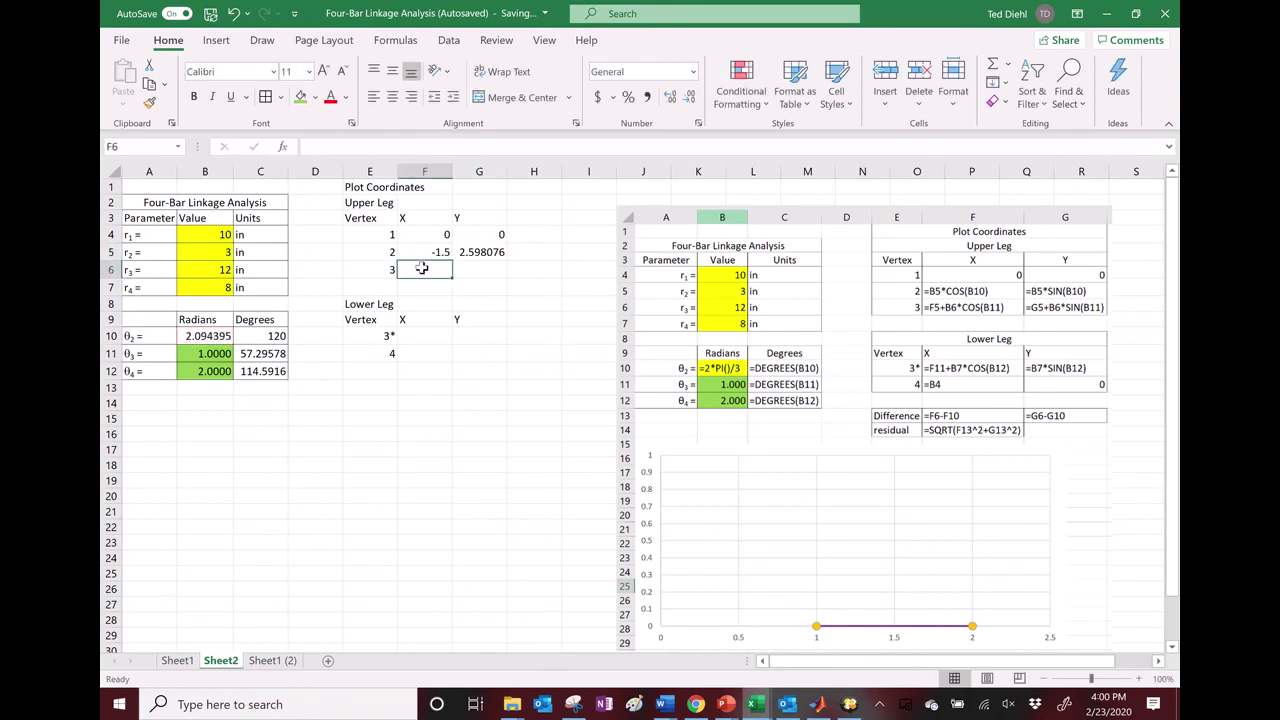
type("=")
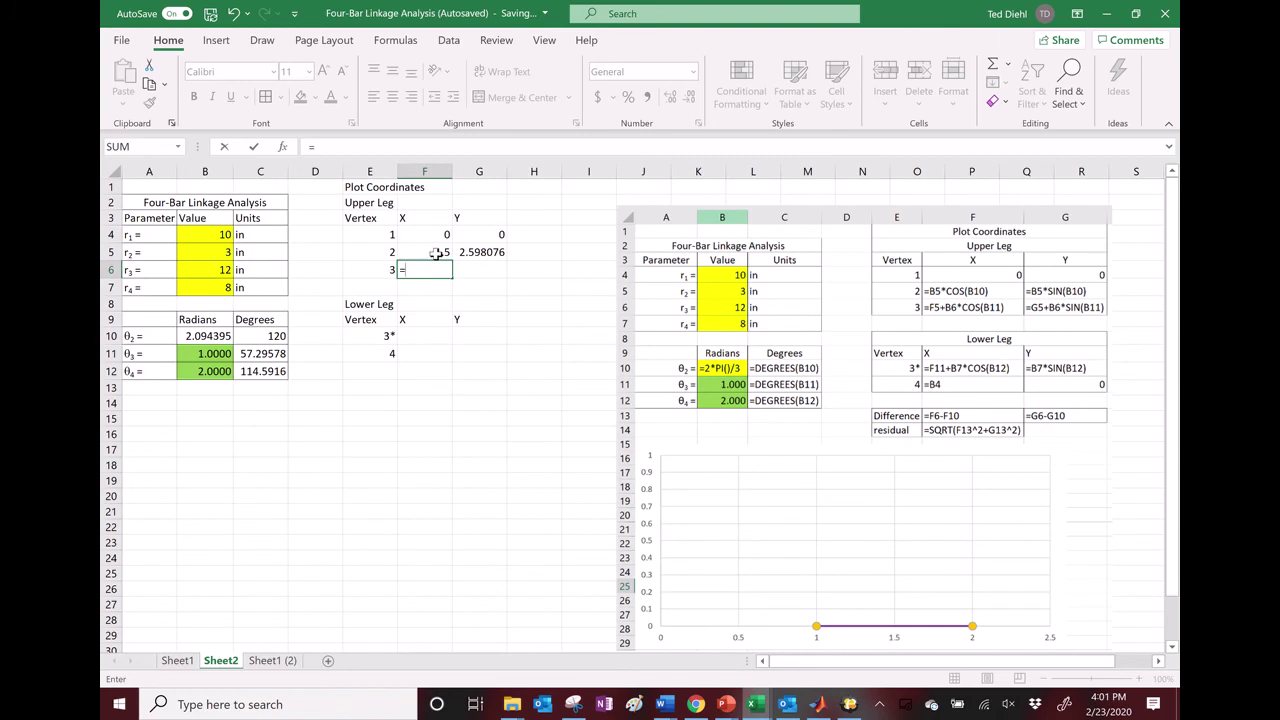
left_click(437, 254)
type("+")
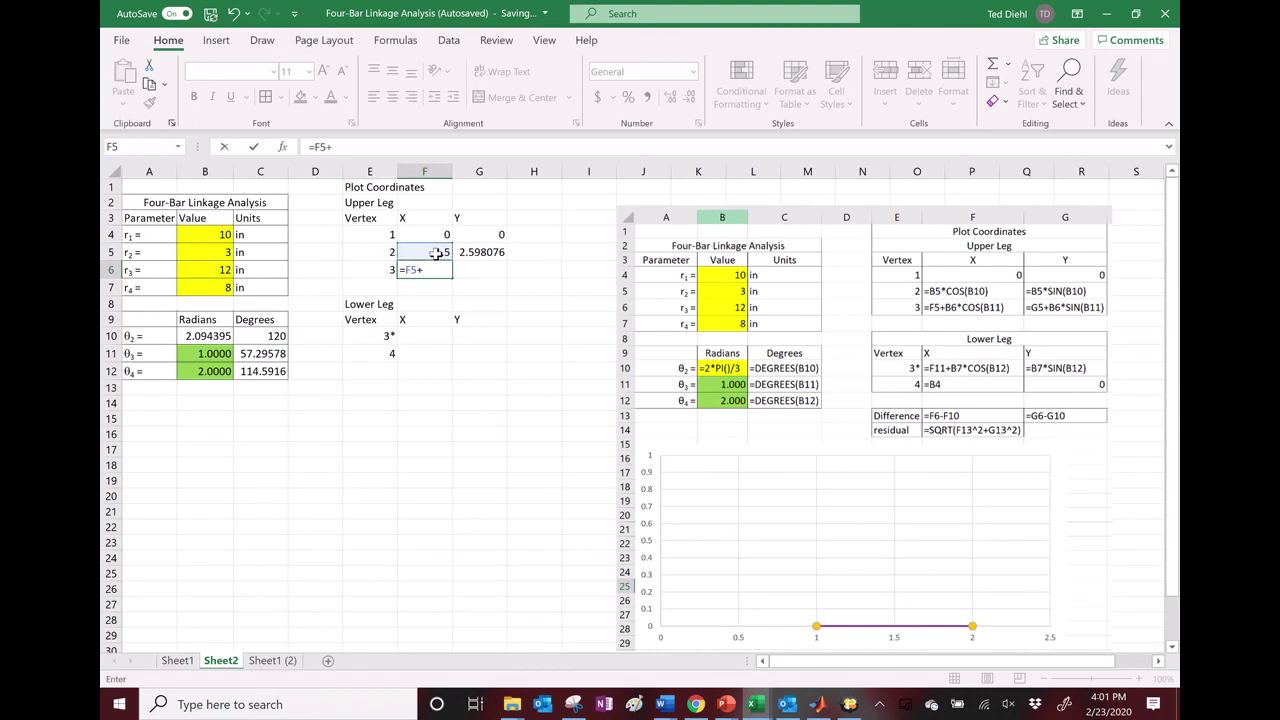
left_click(218, 275)
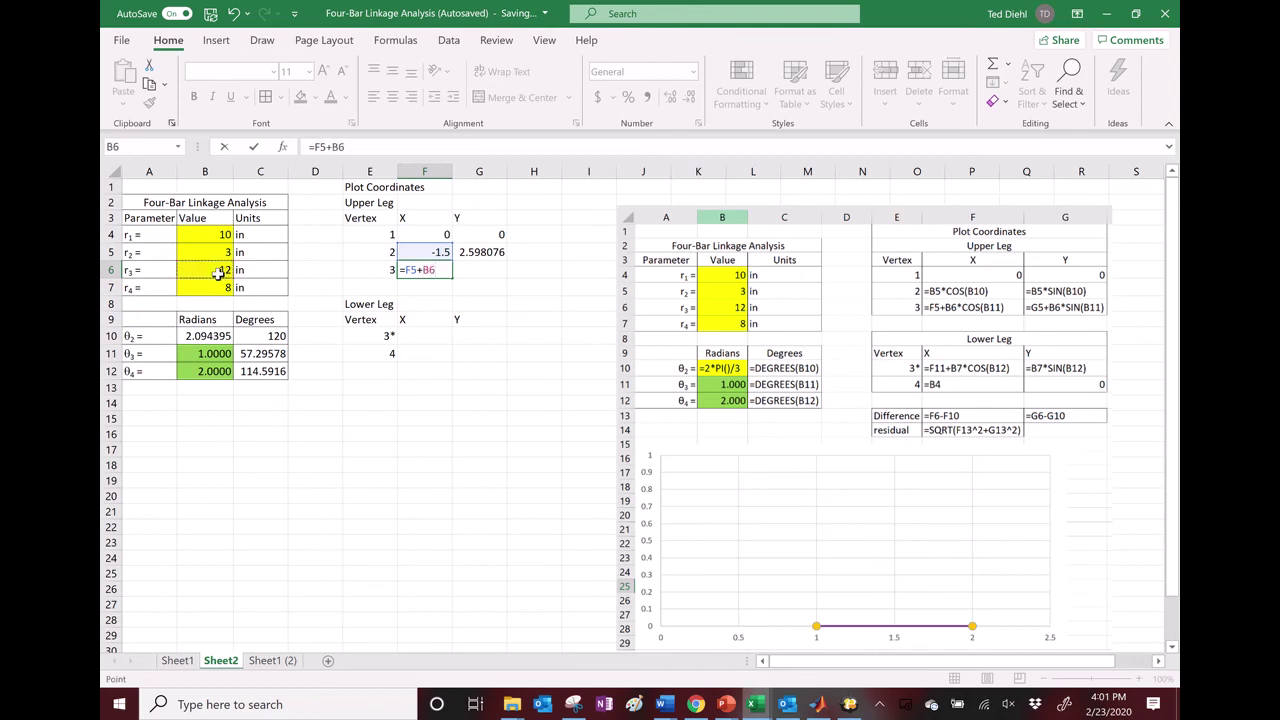
type("*cos(")
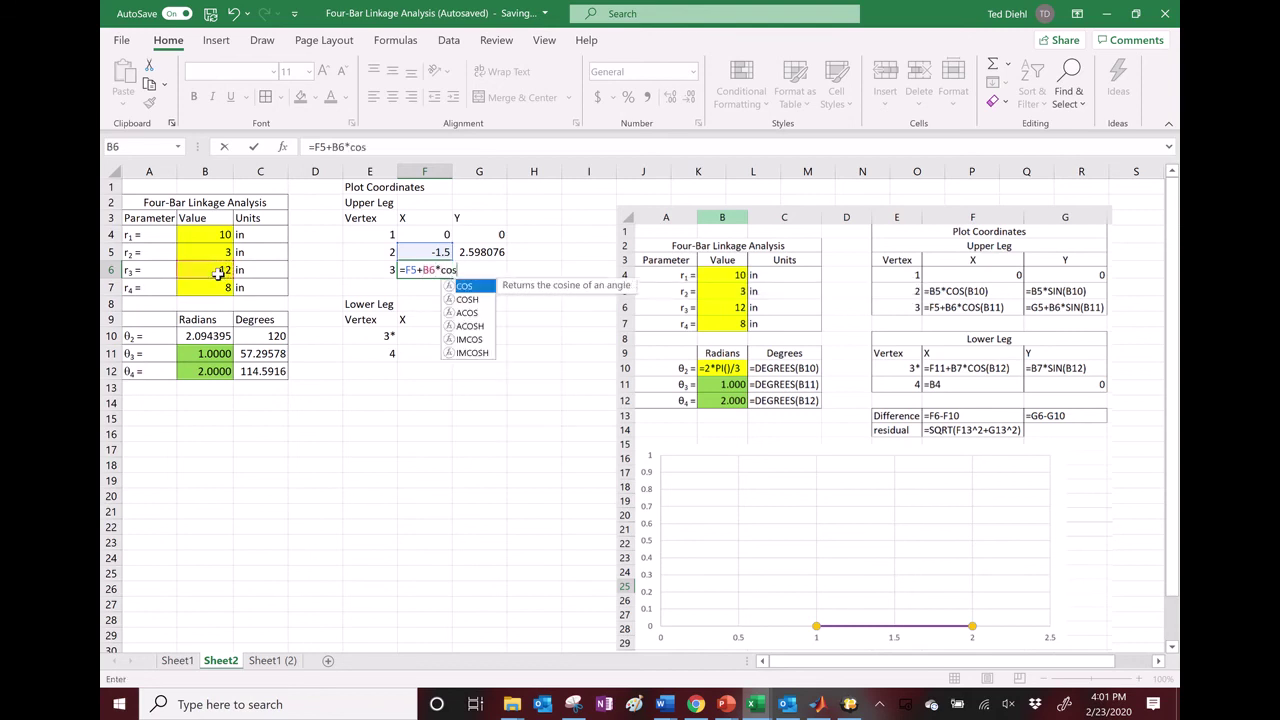
left_click(217, 355)
type(")")
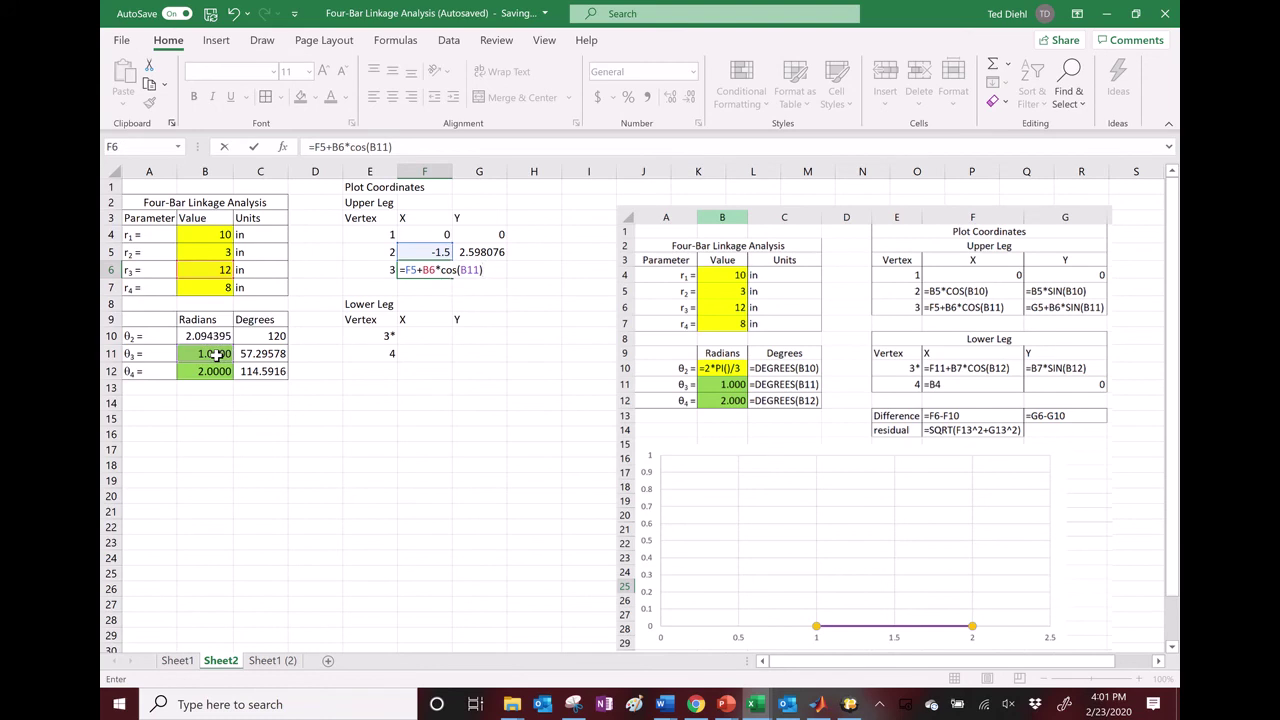
key("Return")
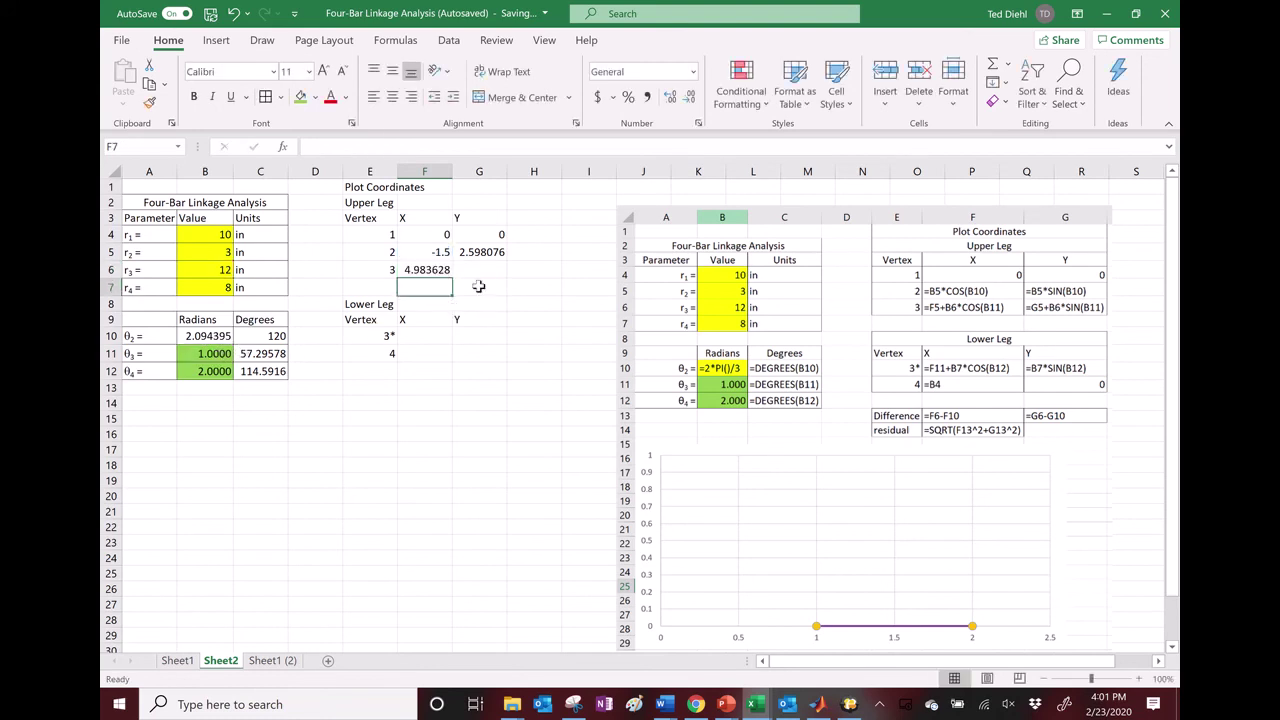
Calculate the Y coordinate of vertex 3 in G6 with the formula =G5+B6*SIN(B11).
left_click(481, 270)
type("=")
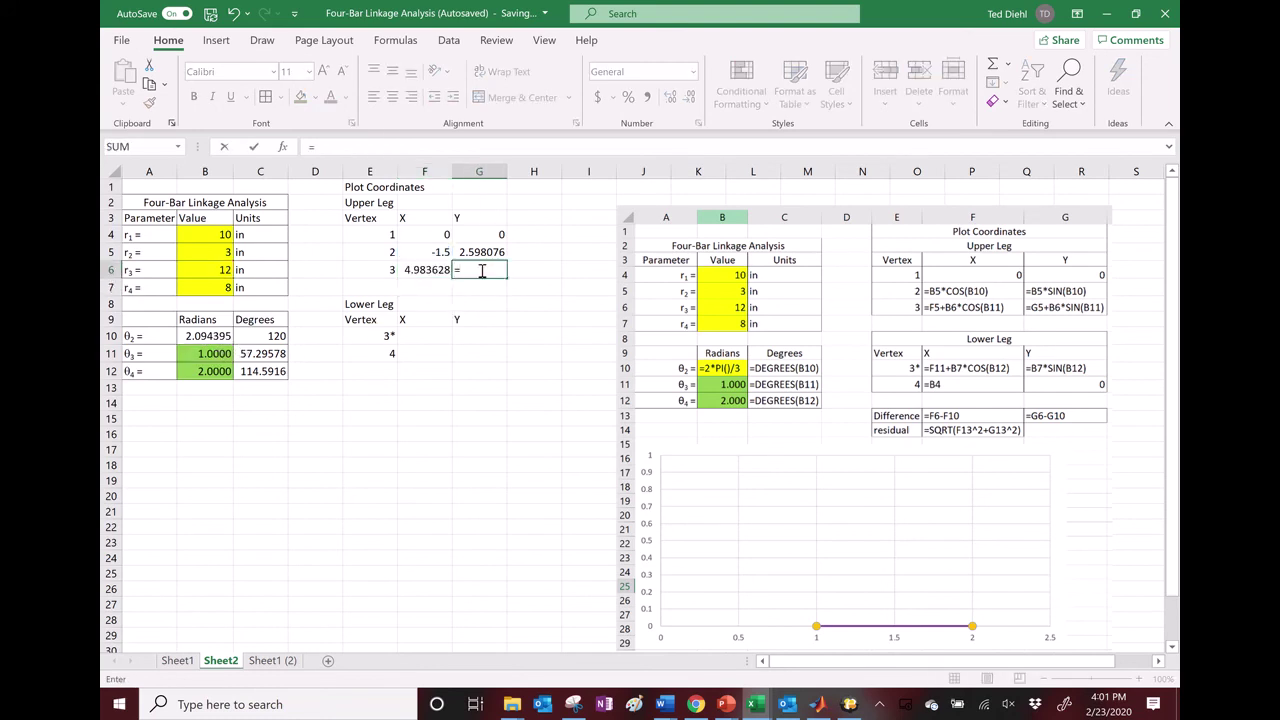
left_click(485, 253)
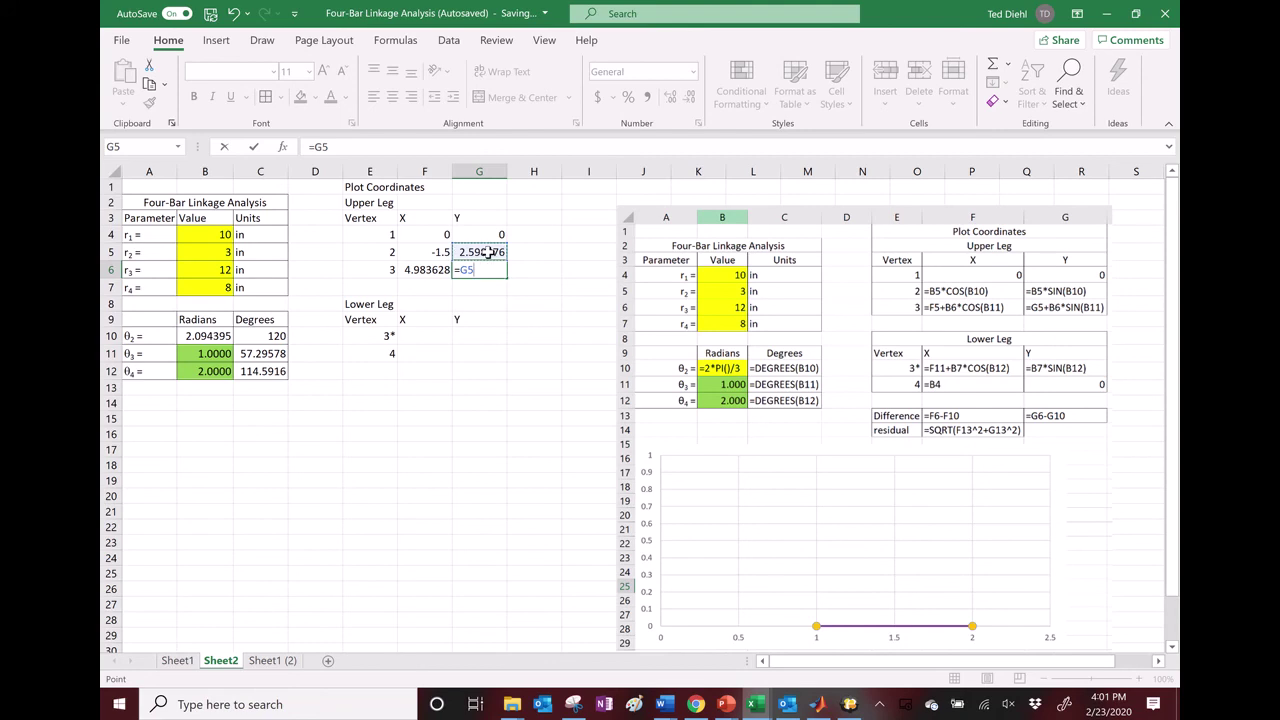
type("*sin")
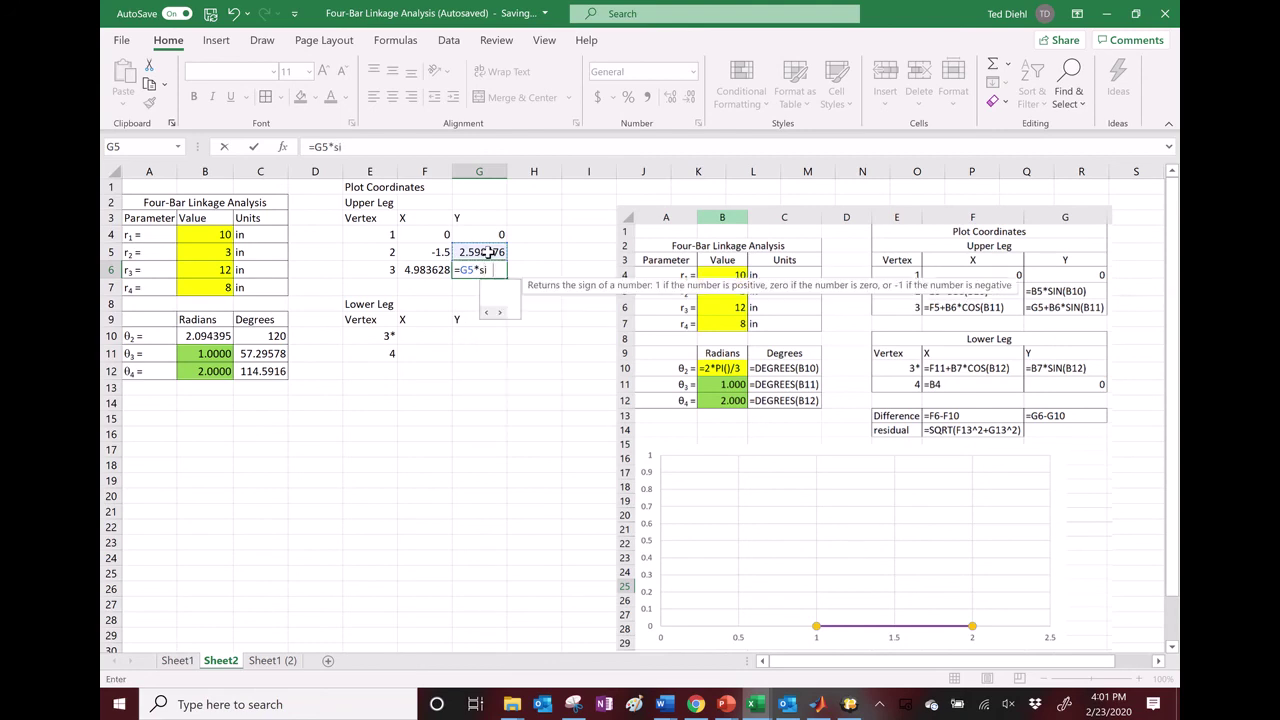
key("BackSpace")
key("BackSpace")
key("BackSpace")
key("BackSpace")
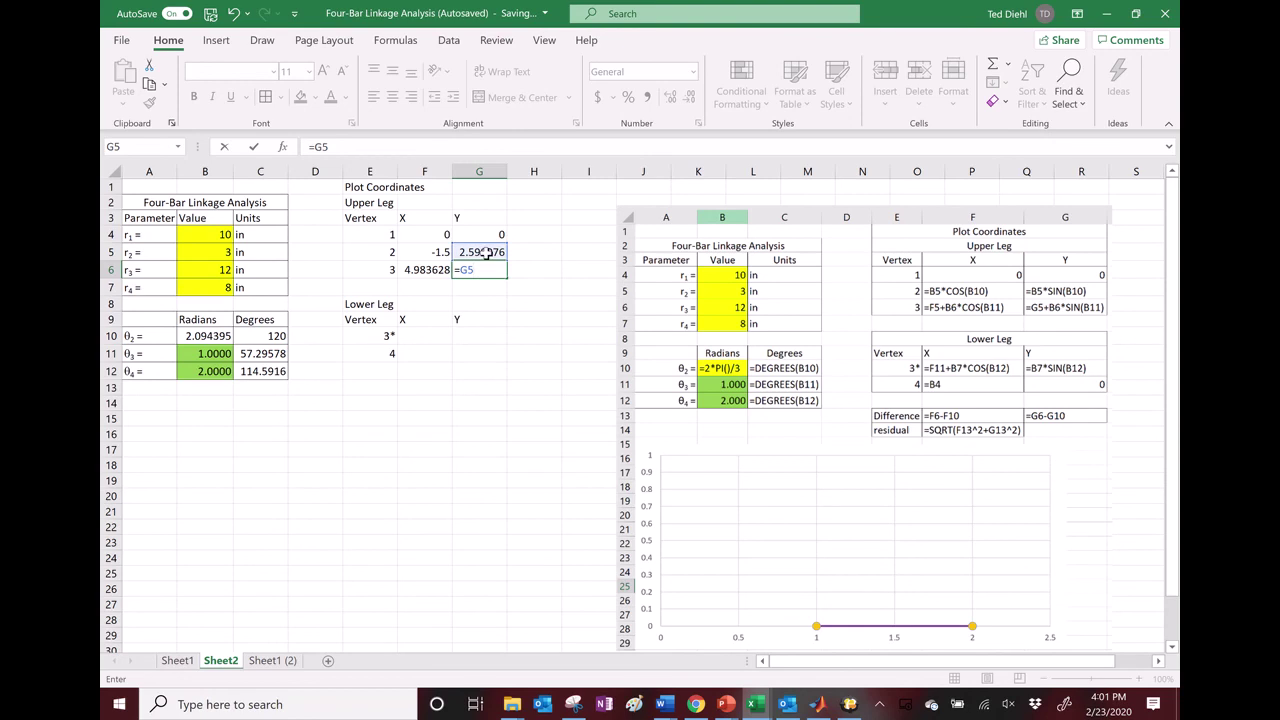
left_click(218, 269)
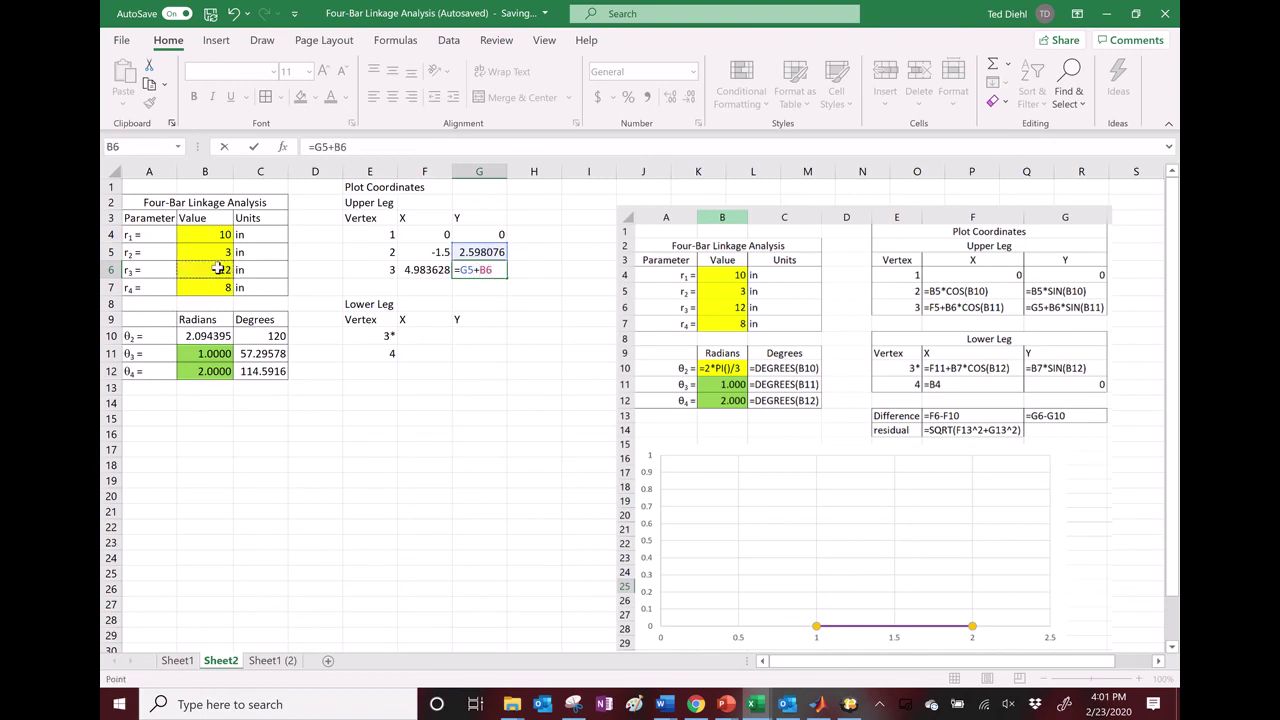
type("*sin(")
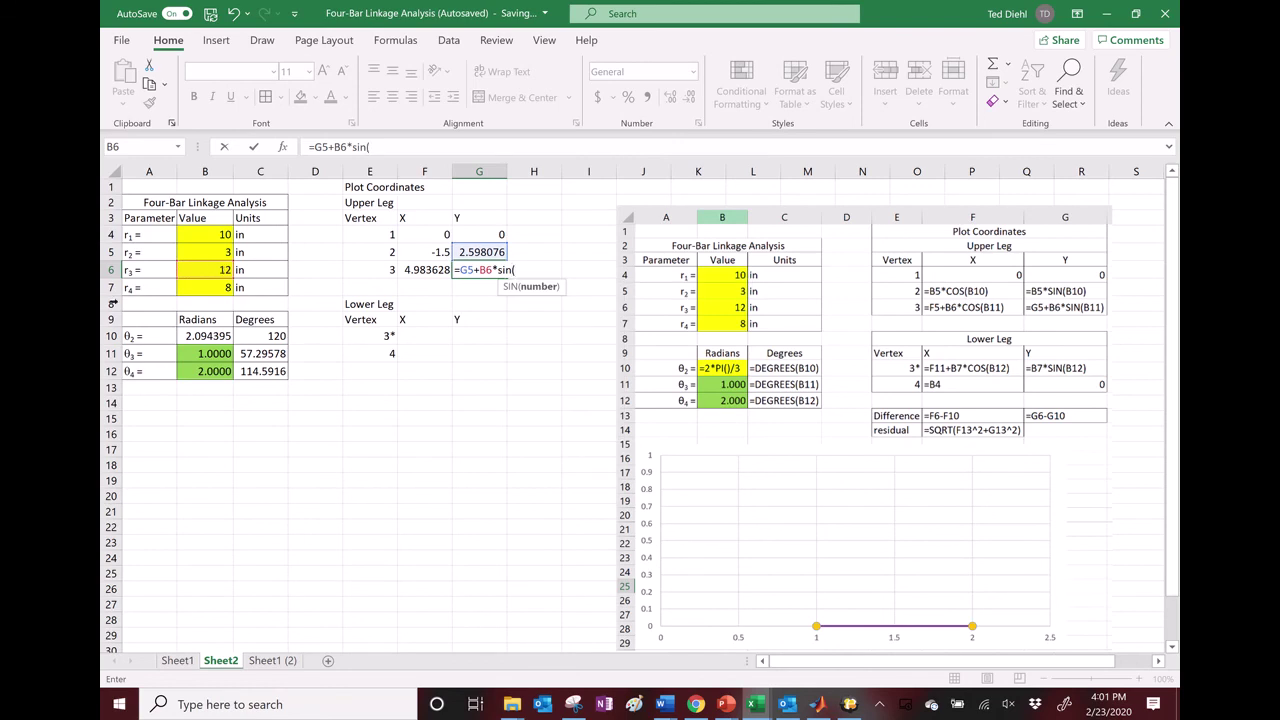
left_click(210, 354)
type(")")
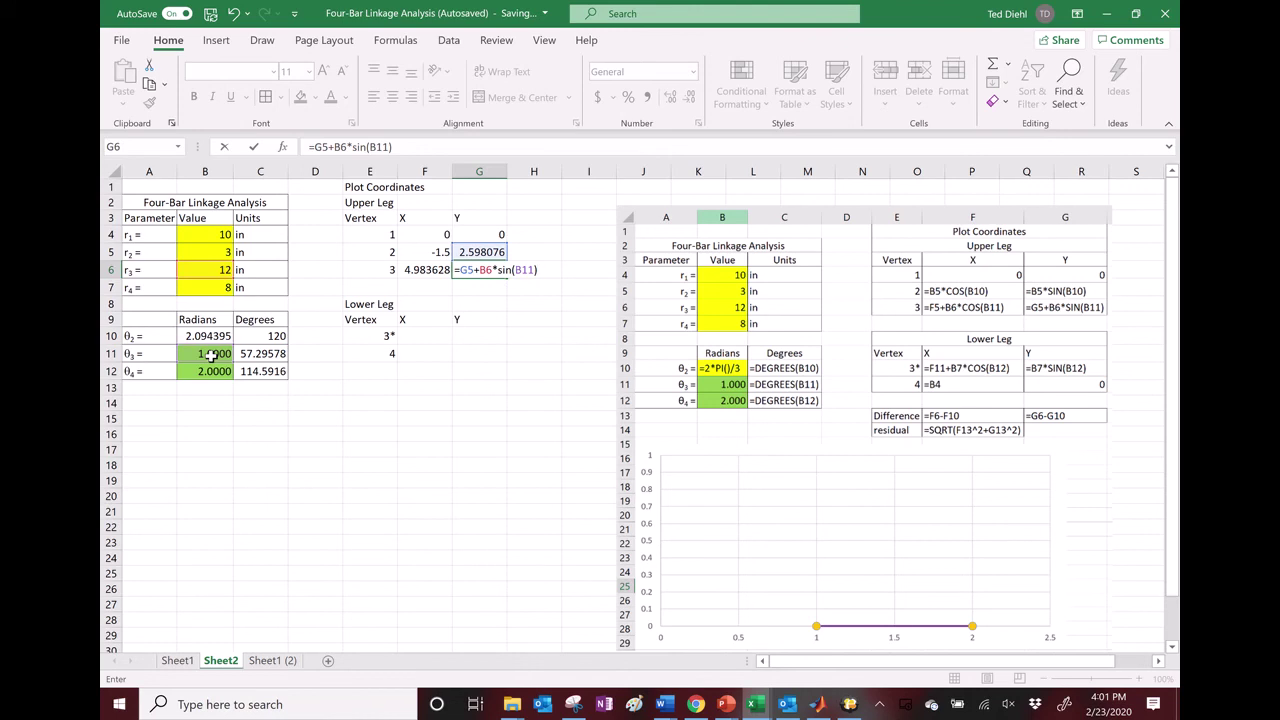
key("Return")
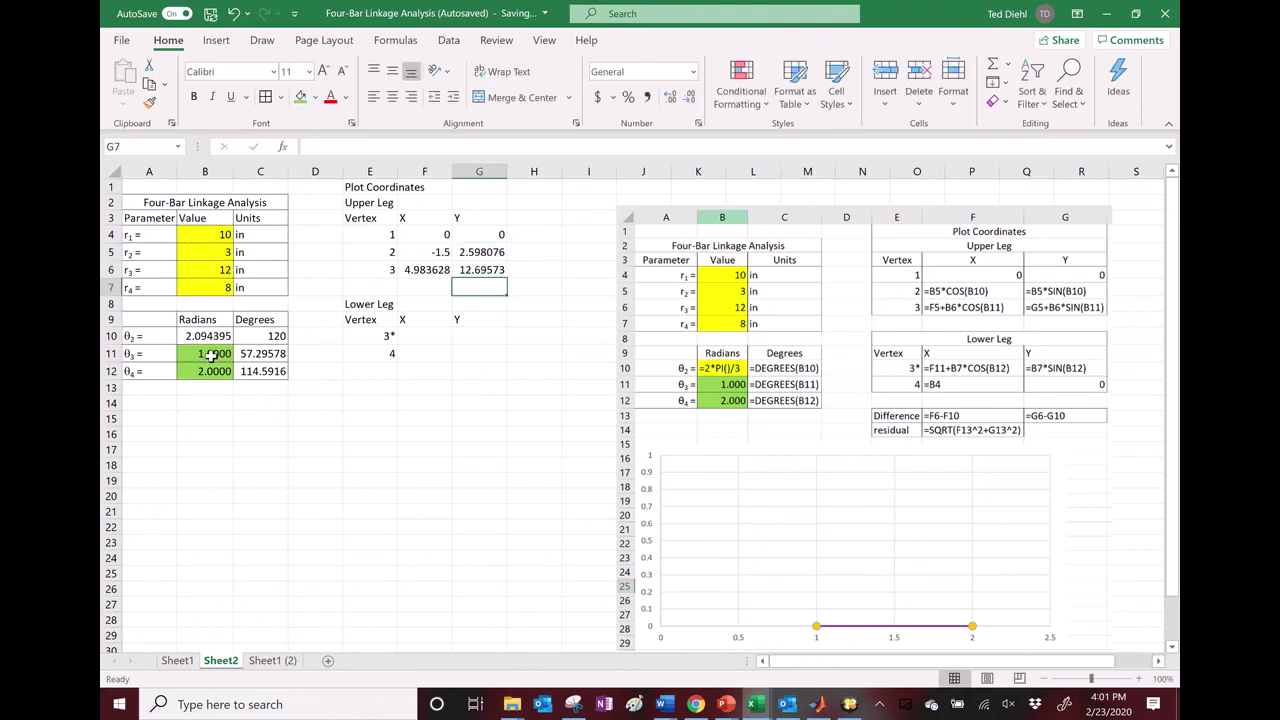
Enter the lower leg vertex 4 coordinates, with X in F11 as =B4 and Y in G11 as 0.
left_click(426, 338)
left_click(424, 358)
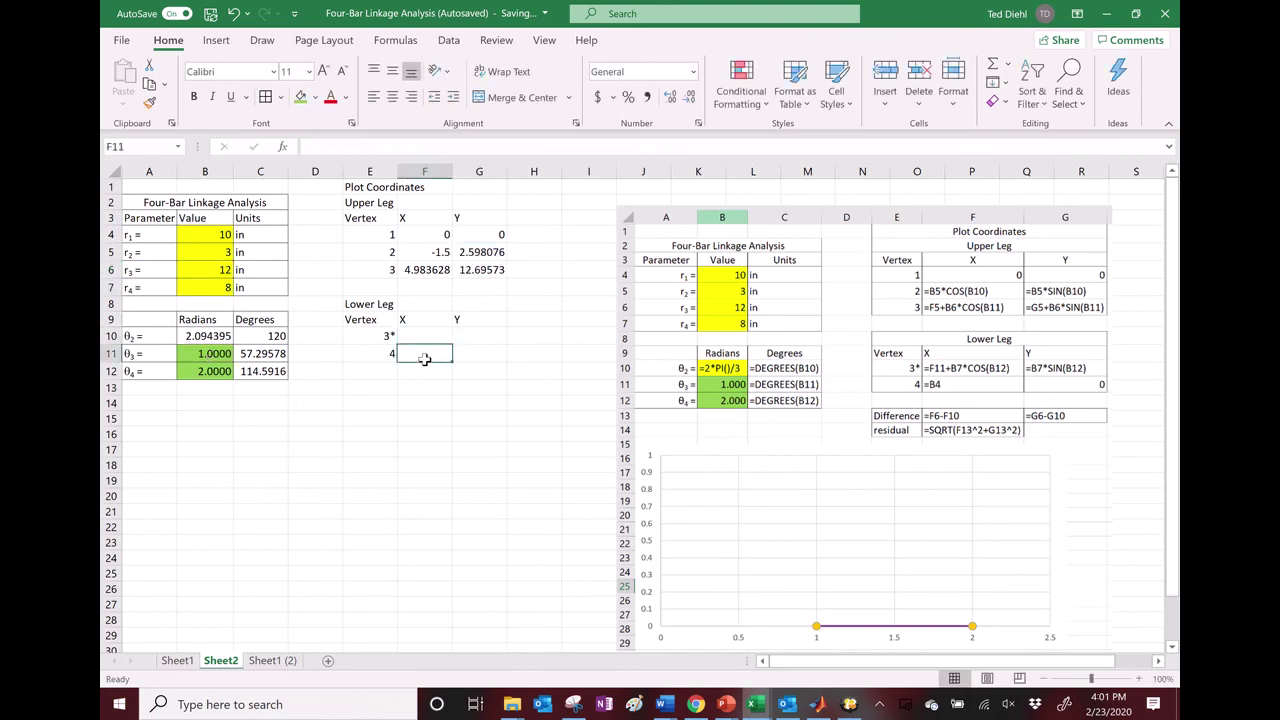
type("=")
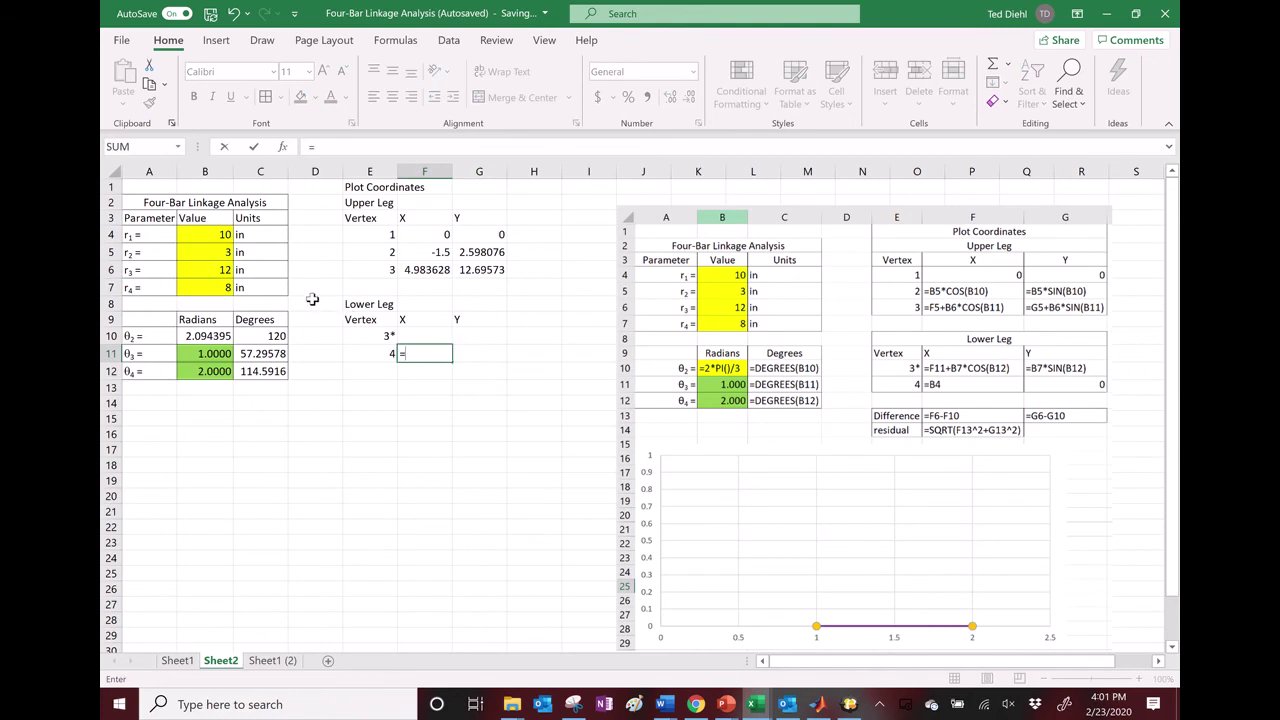
left_click(219, 234)
key("Return")
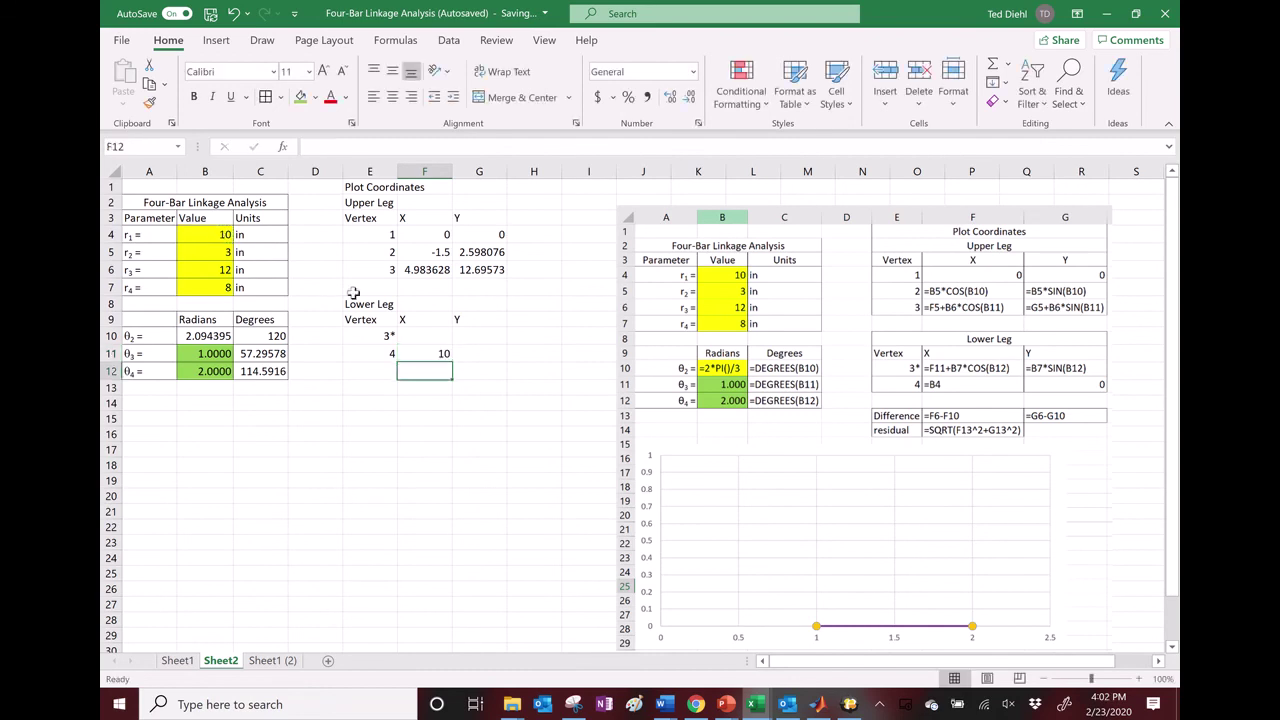
left_click(484, 353)
type("0")
key("Return")
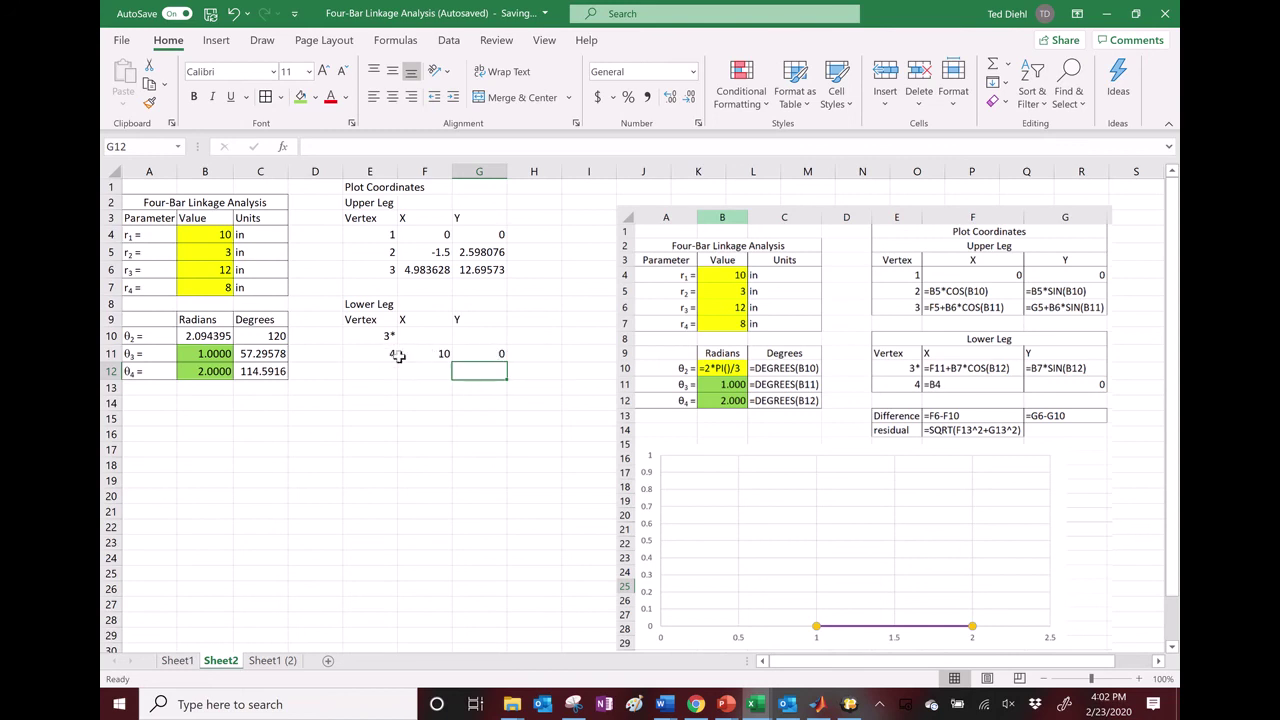
Calculate the X coordinate of vertex 3* in F10 with the formula =F11+B7*COS(B12).
left_click(423, 336)
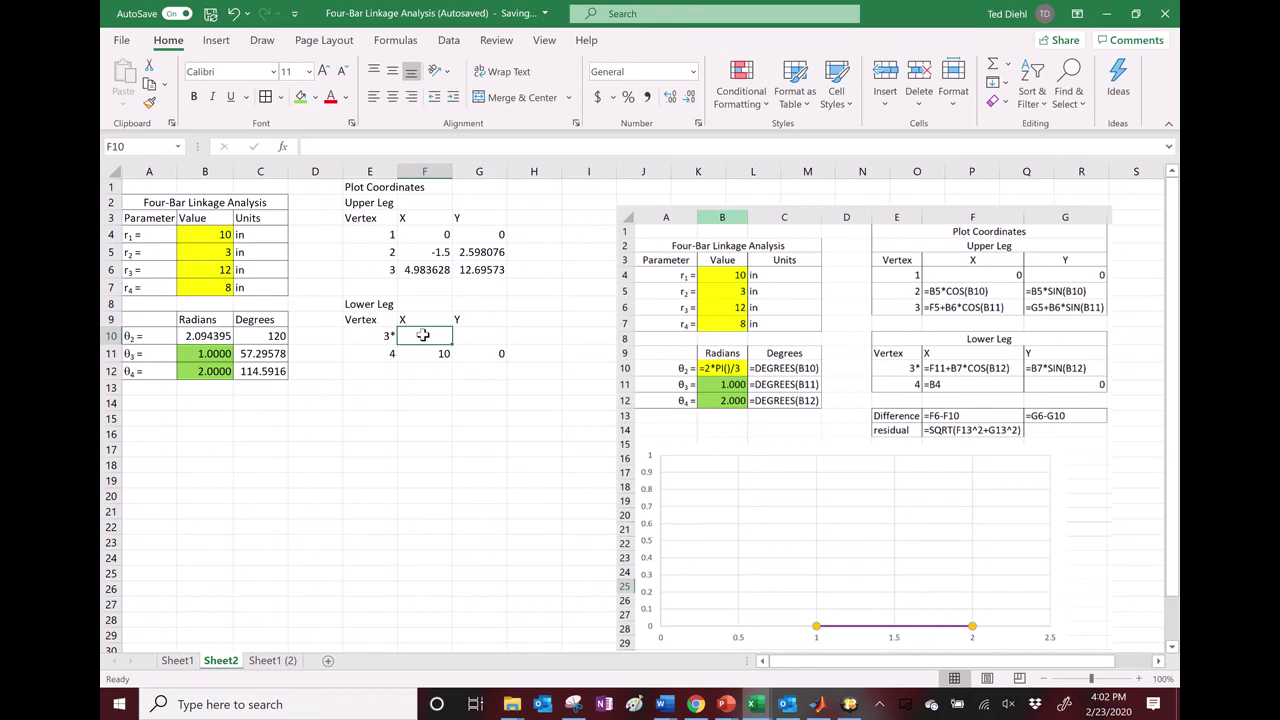
type("=")
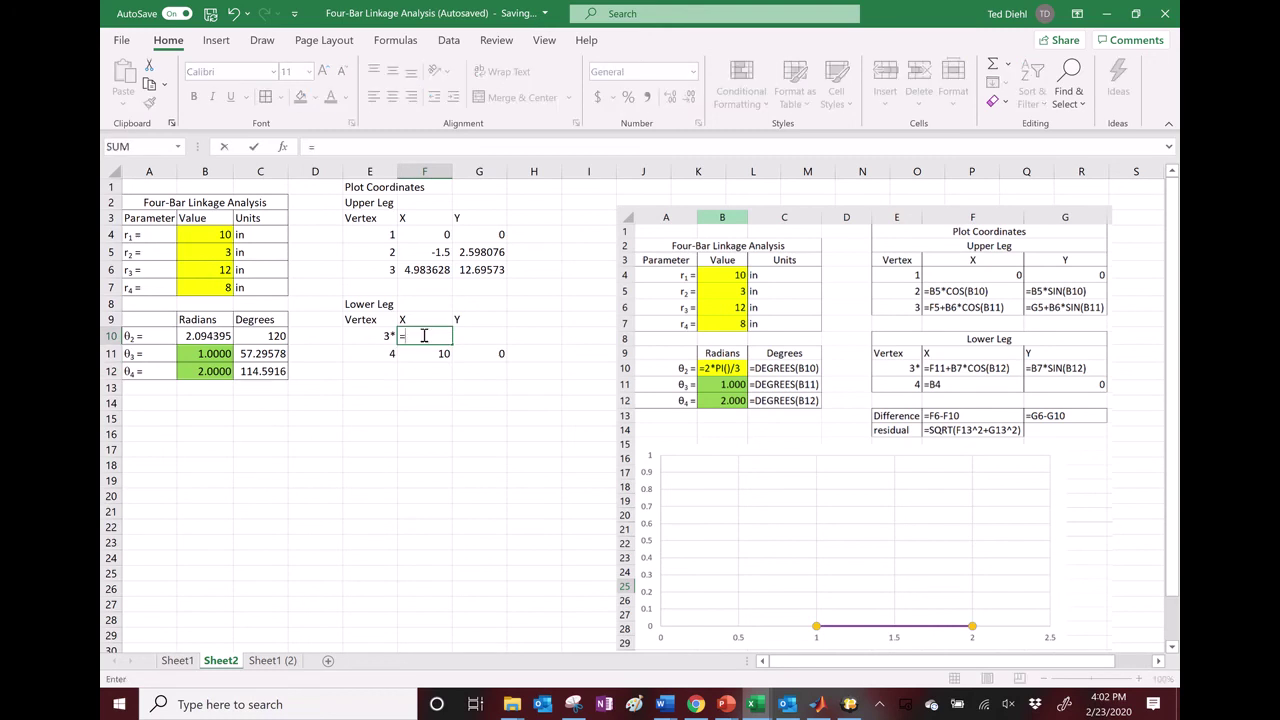
left_click(429, 353)
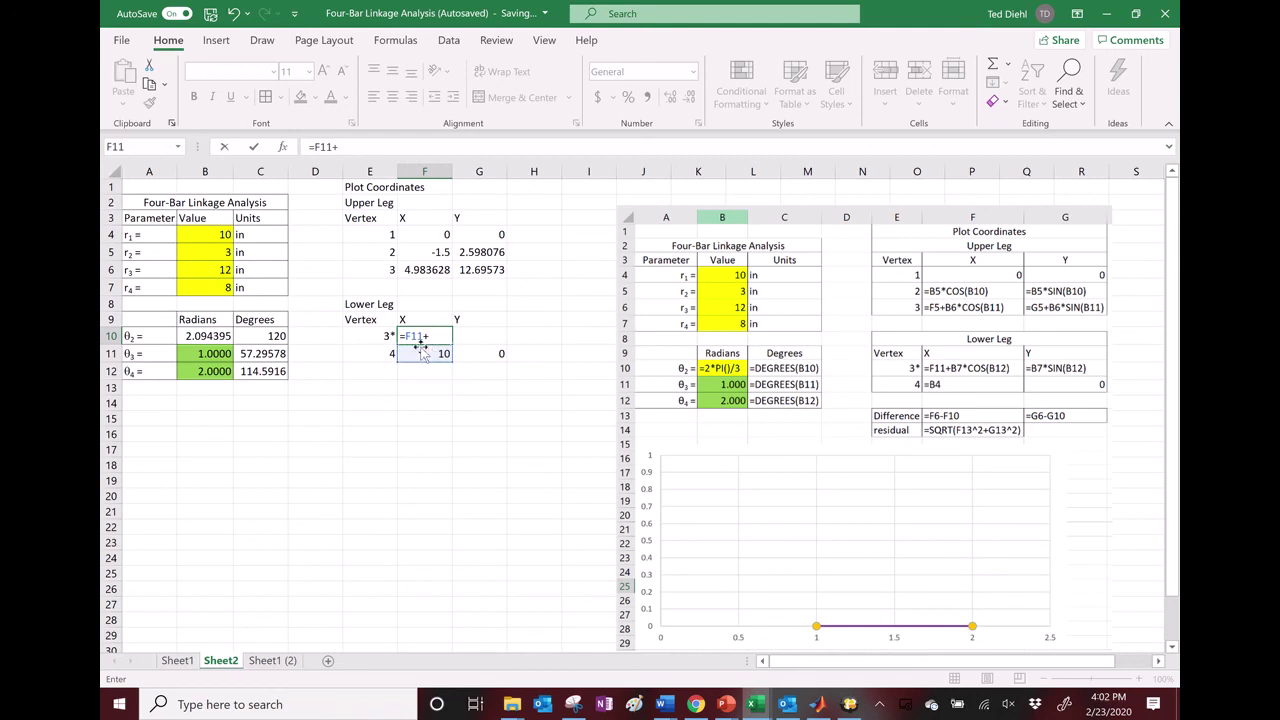
left_click(216, 288)
type("*cos(")
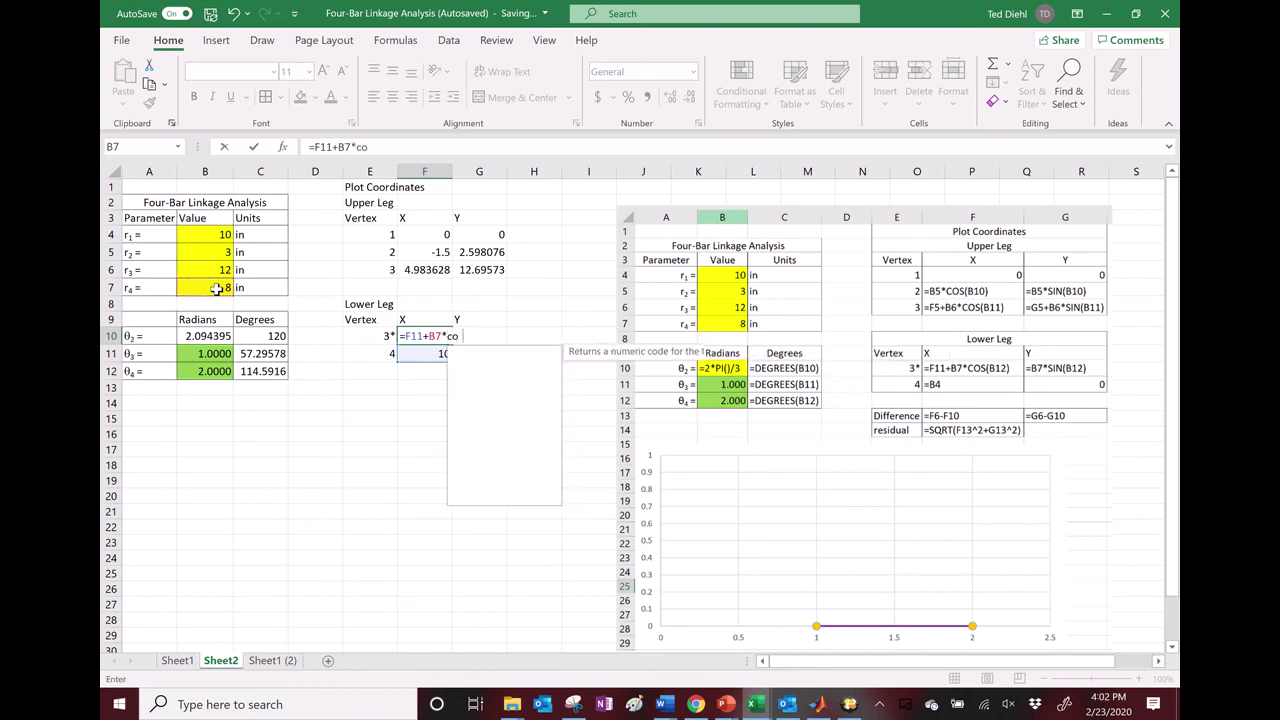
left_click(213, 372)
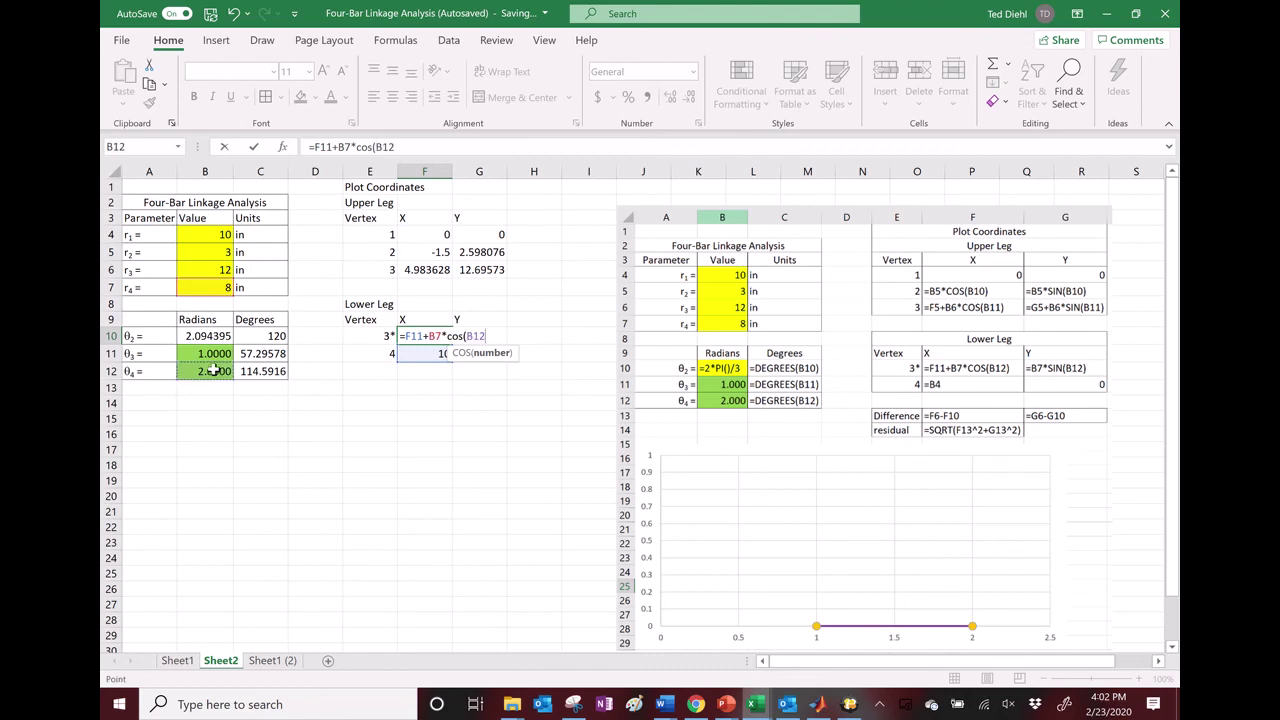
key("Return")
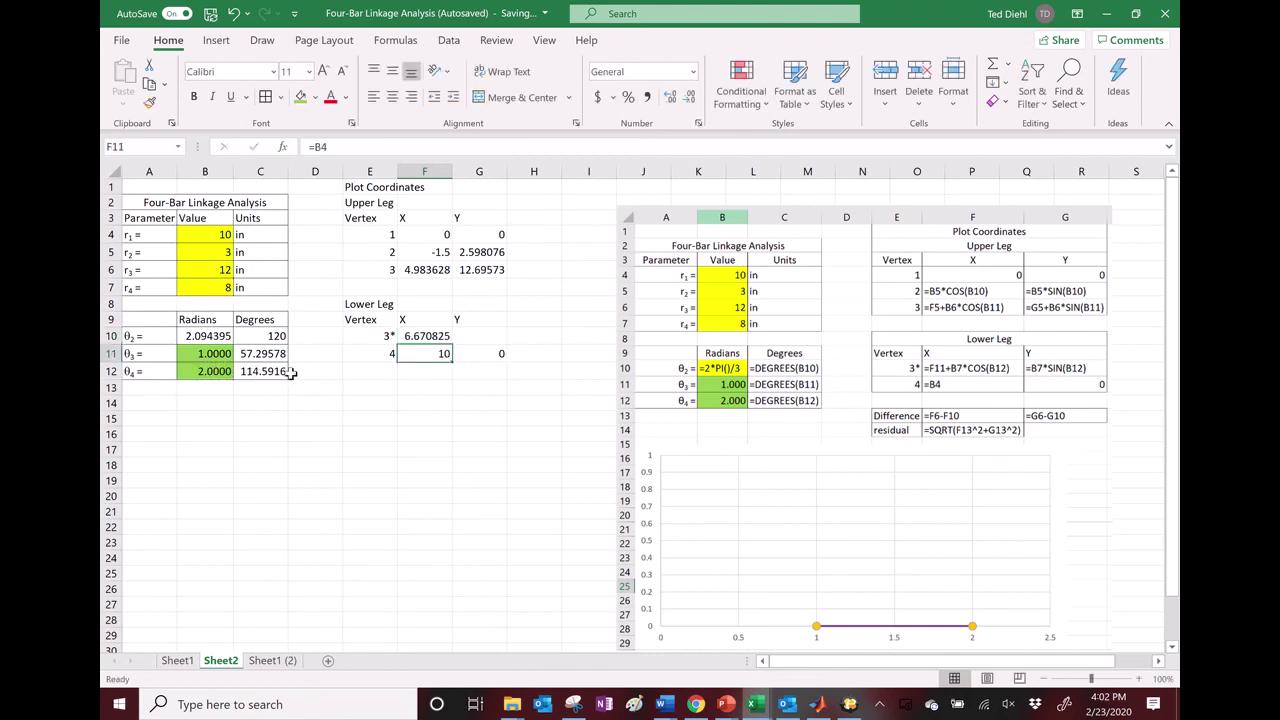
Calculate the Y coordinate of vertex 3* in G10 with the formula =G11+B7*SIN(B12).
left_click(477, 341)
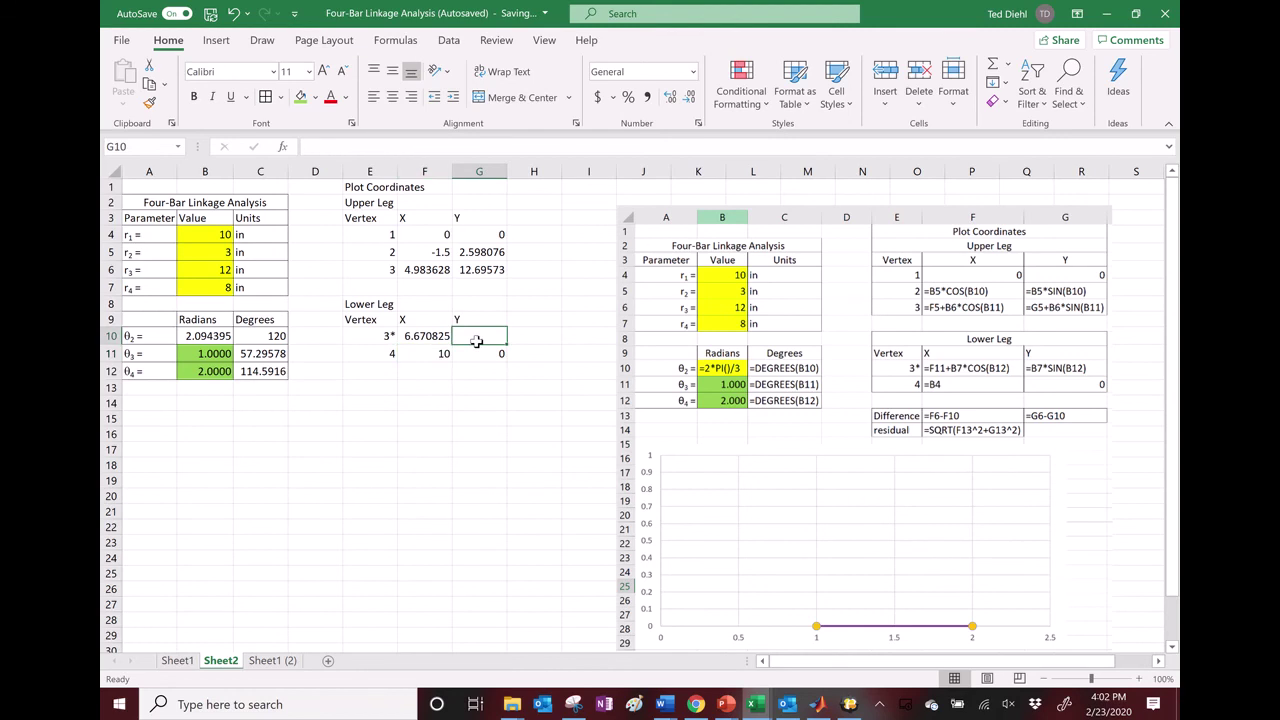
type("=")
left_click(481, 353)
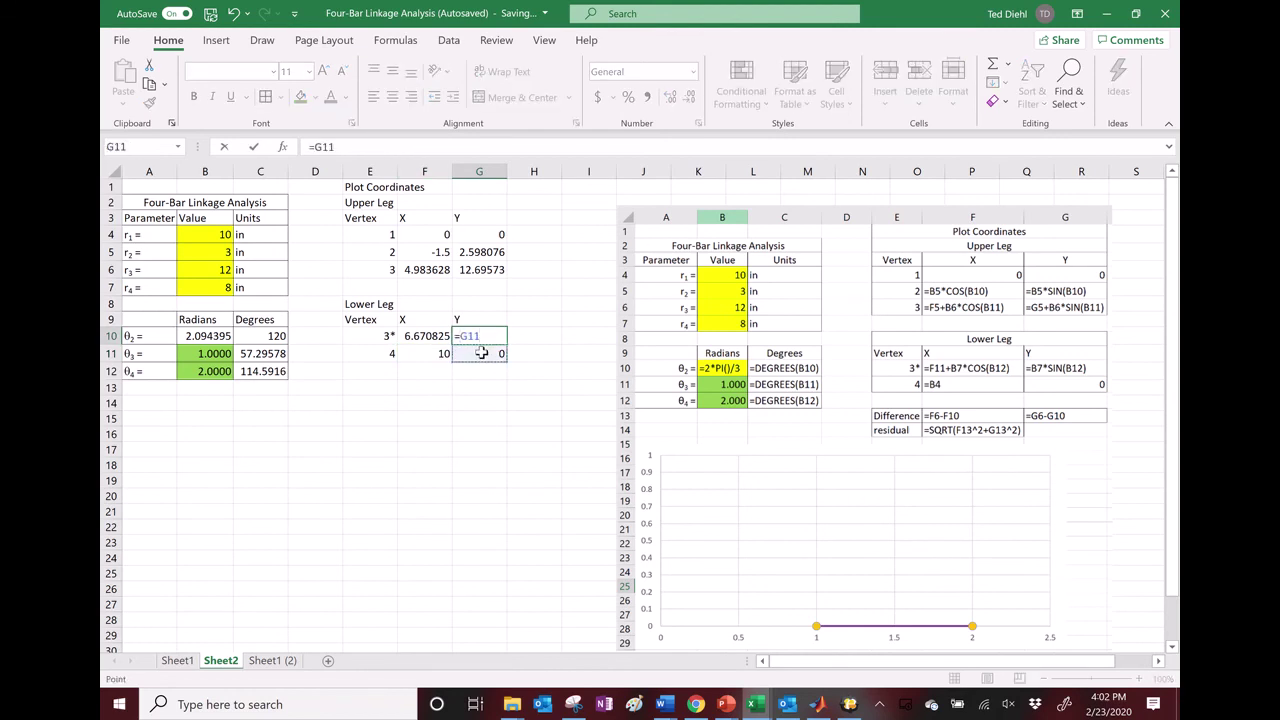
type("+sin(")
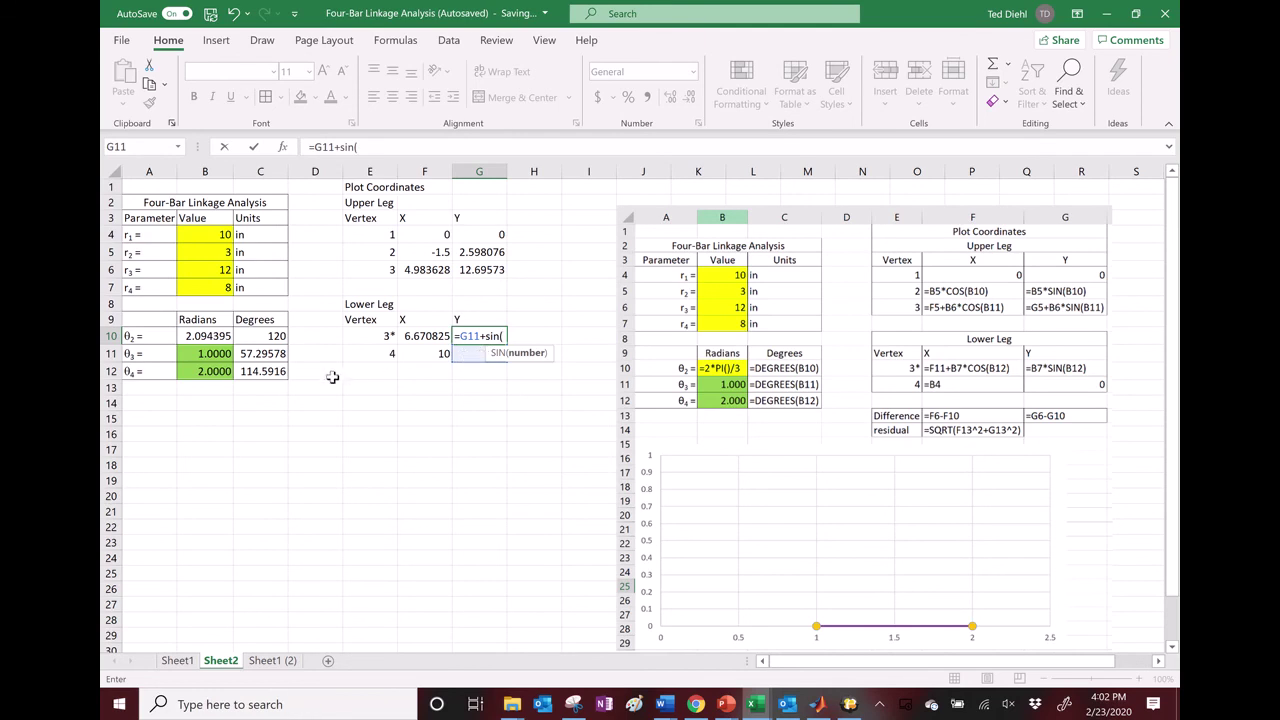
key("BackSpace")
key("BackSpace")
key("BackSpace")
key("BackSpace")
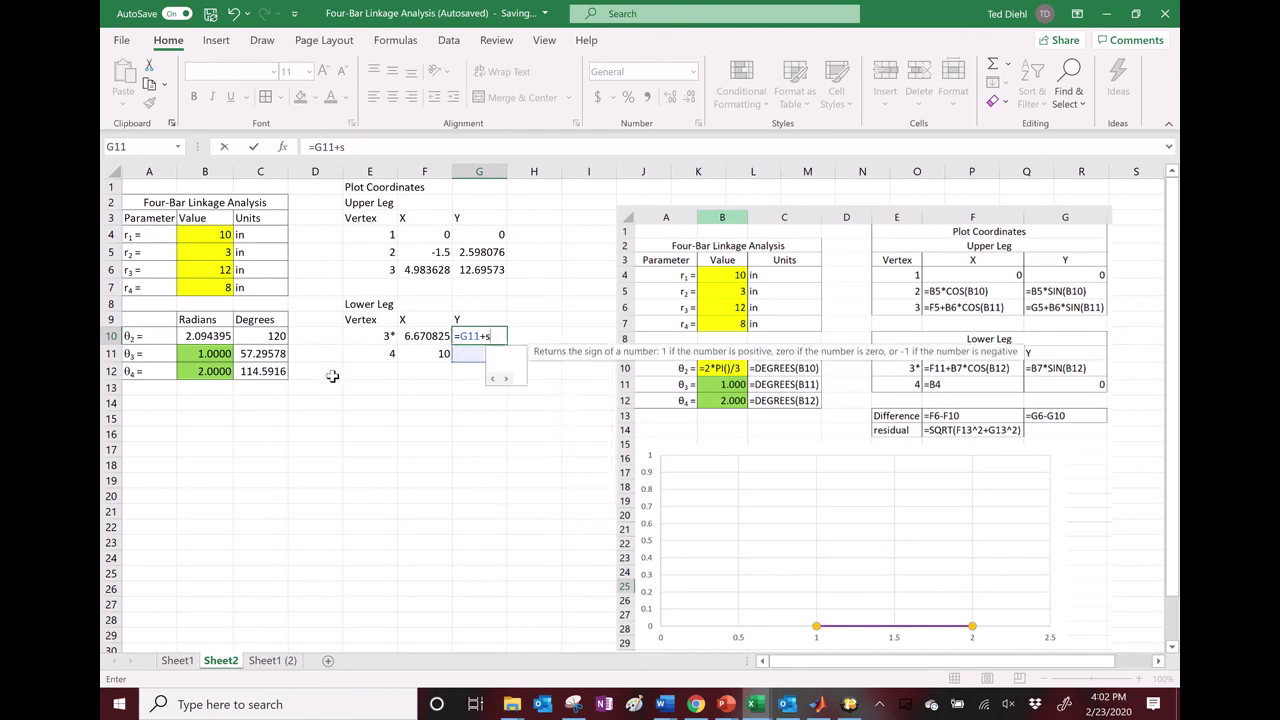
left_click(215, 288)
type("*sin(")
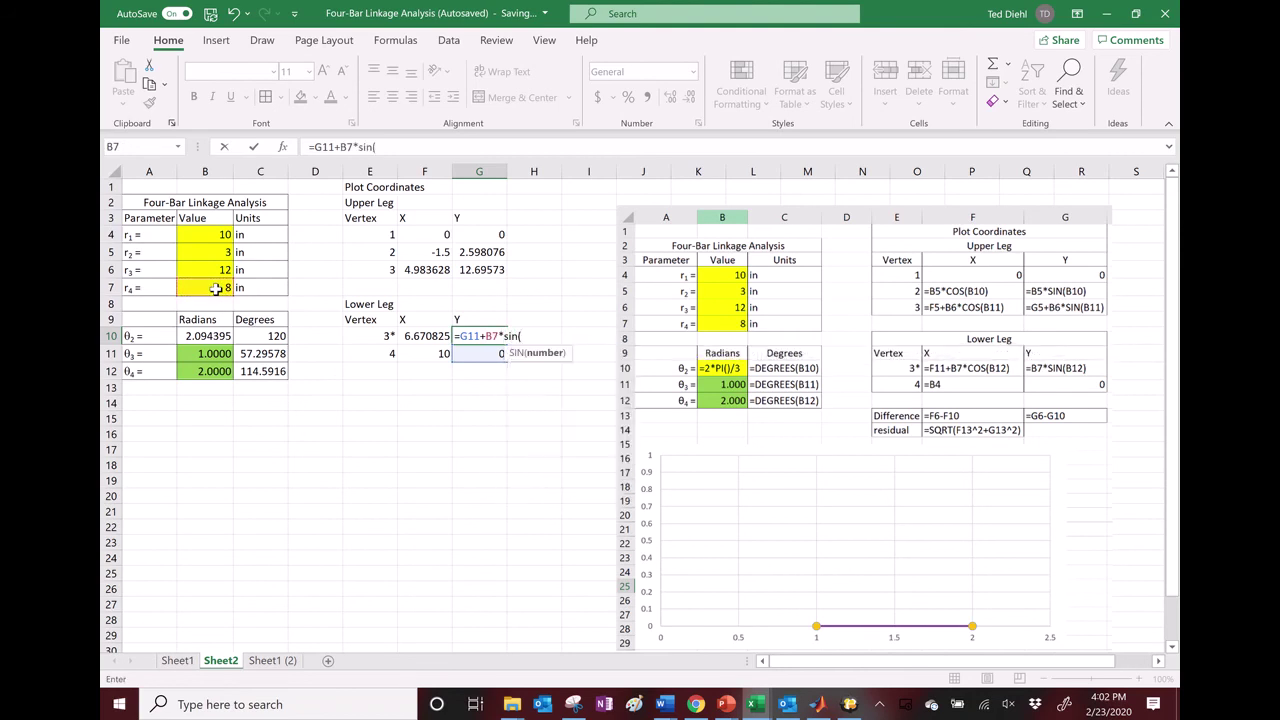
left_click(204, 371)
type(")")
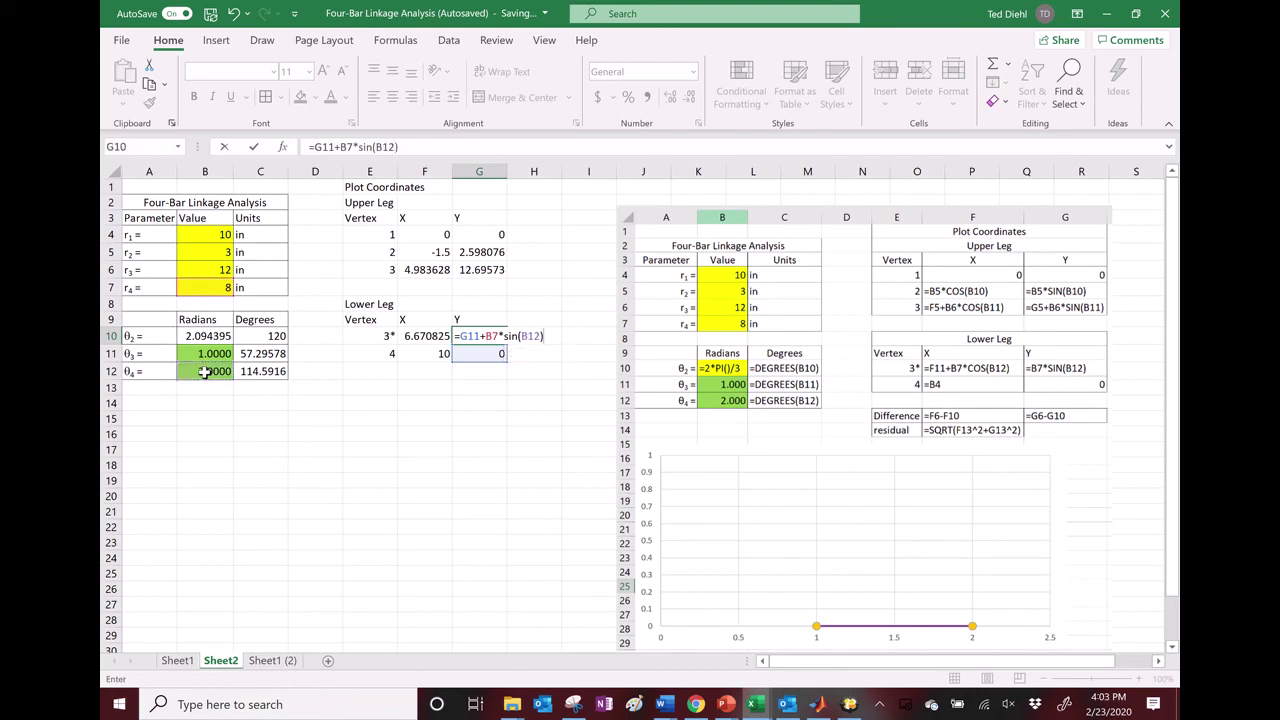
key("Return")
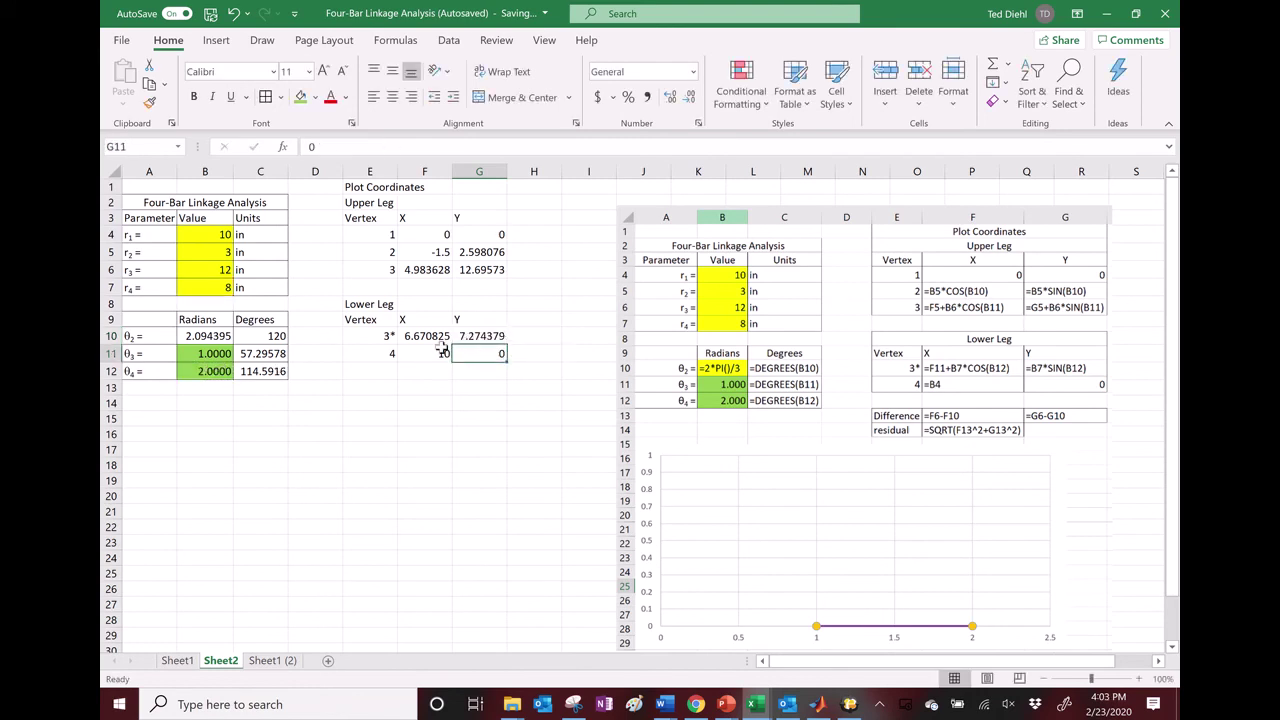
left_click(205, 357)
left_click_drag(204, 371, 218, 371)
left_click(215, 357)
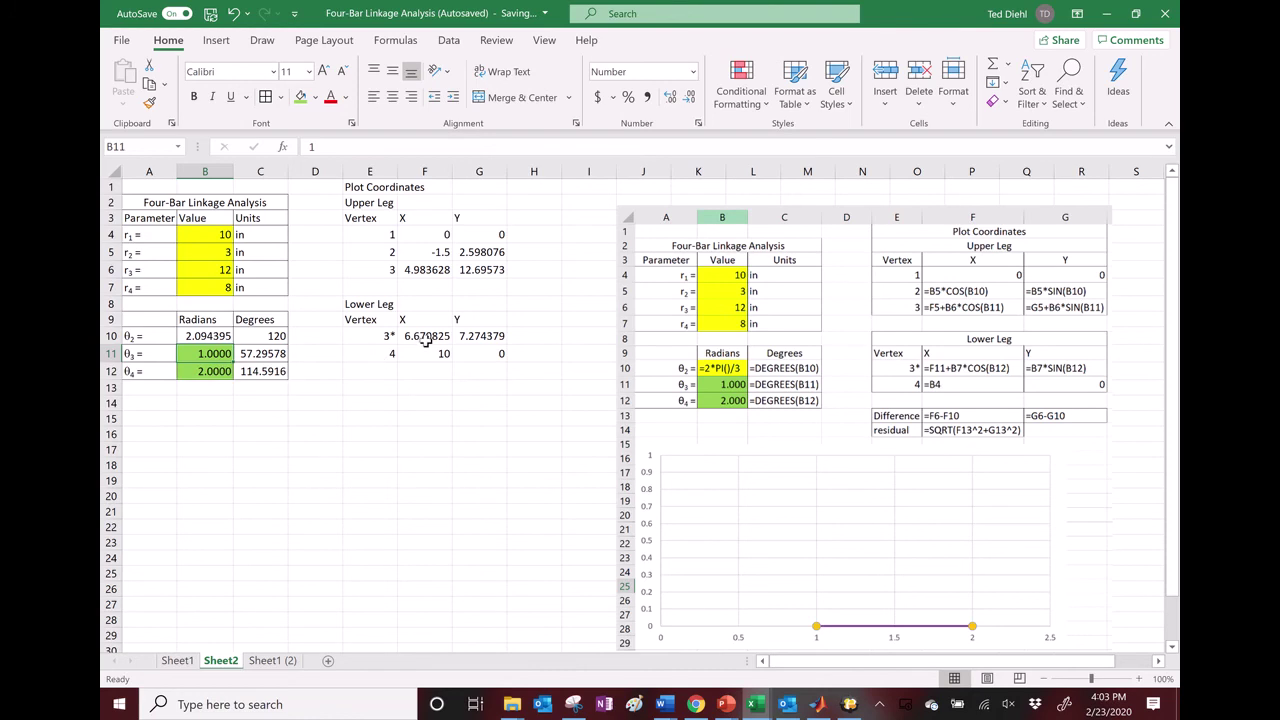
left_click_drag(380, 337, 565, 338)
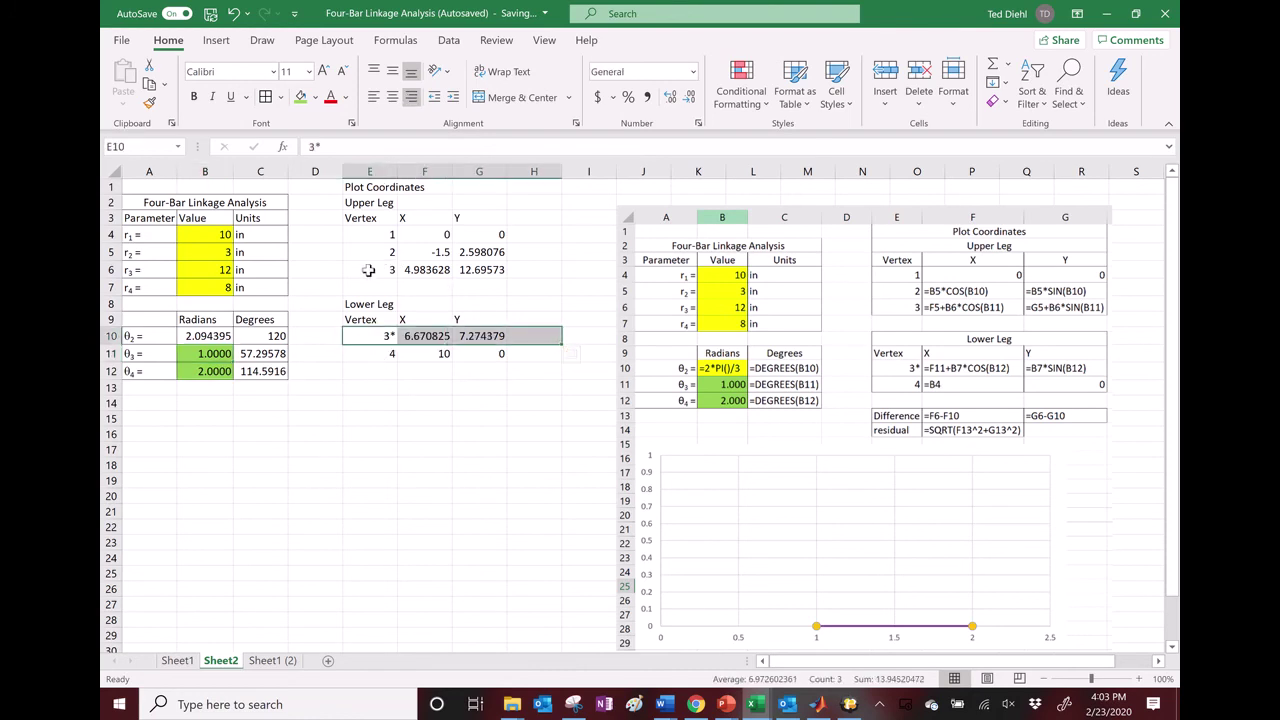
left_click_drag(380, 268, 495, 270)
left_click(440, 336)
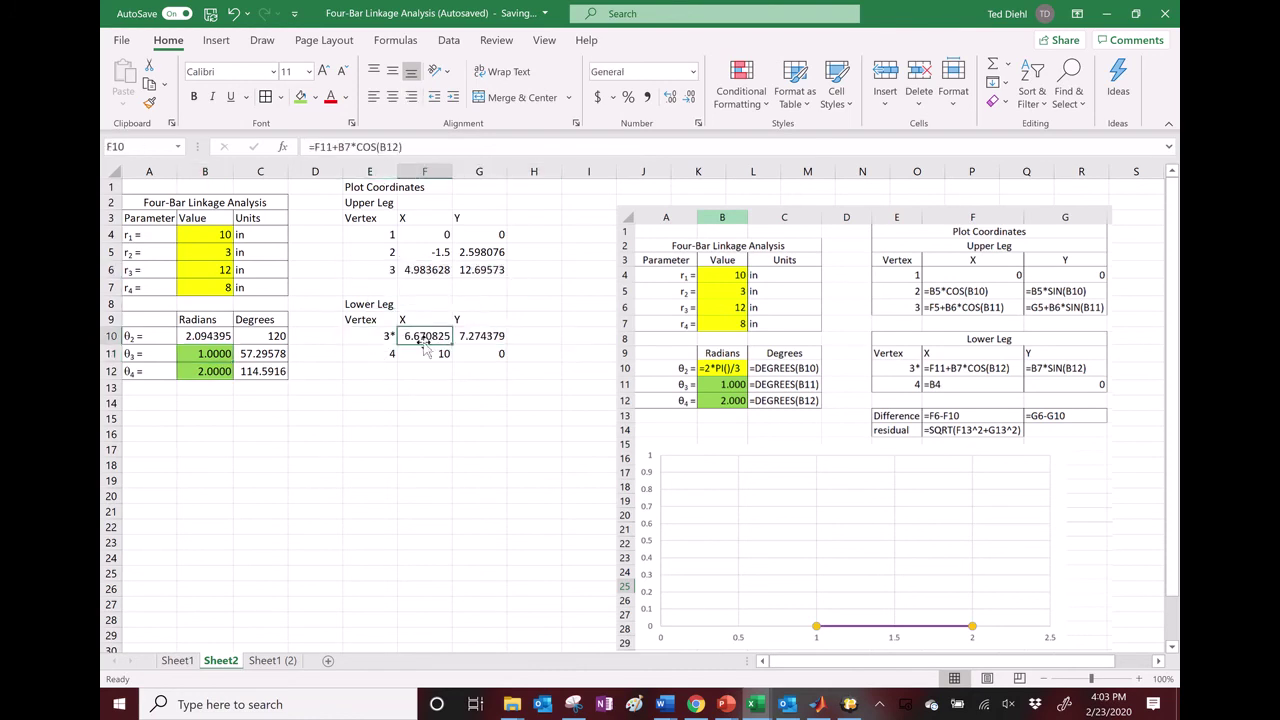
Enter the row labels Difference in E13 and residual in E14 below the lower leg table.
left_click(371, 384)
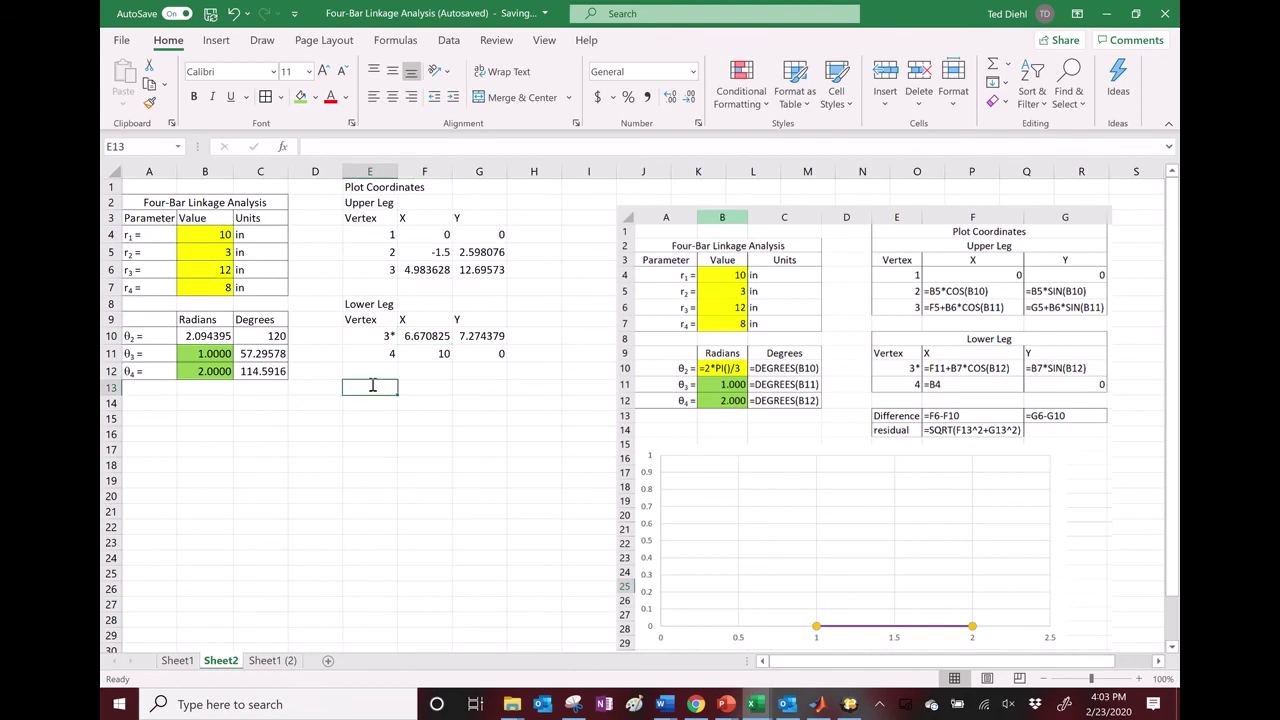
type("Difference")
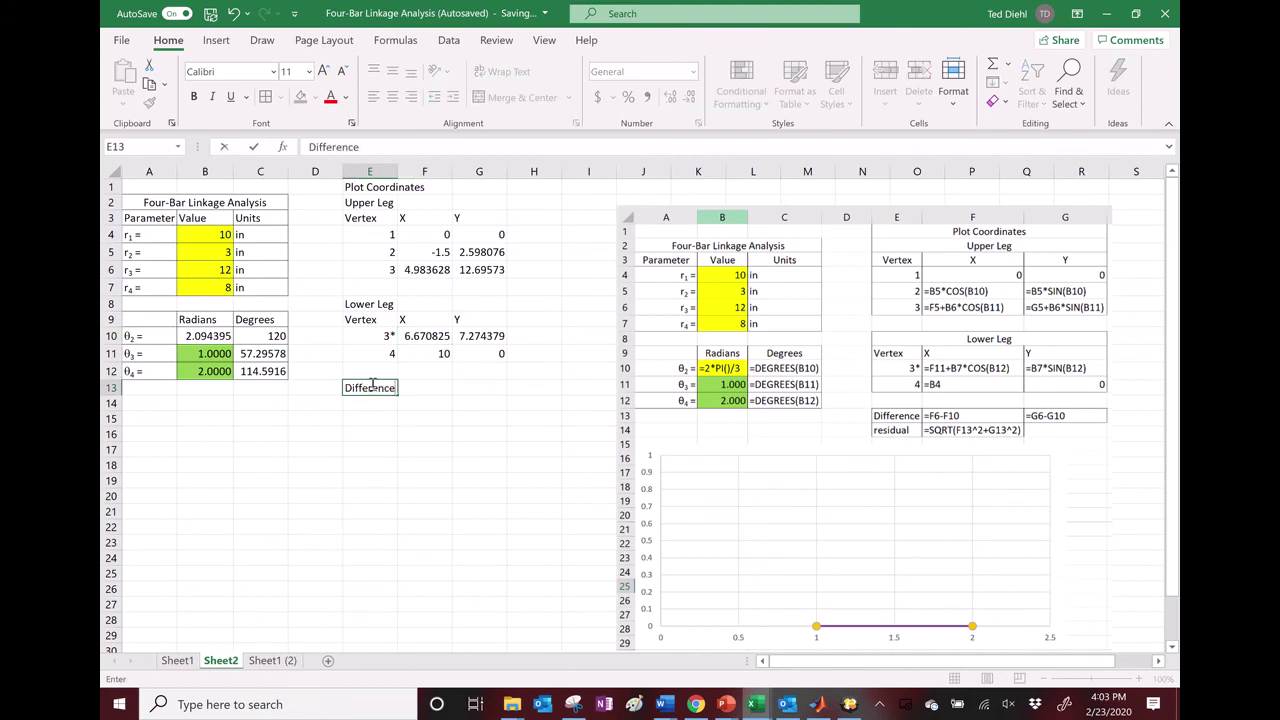
key("Return")
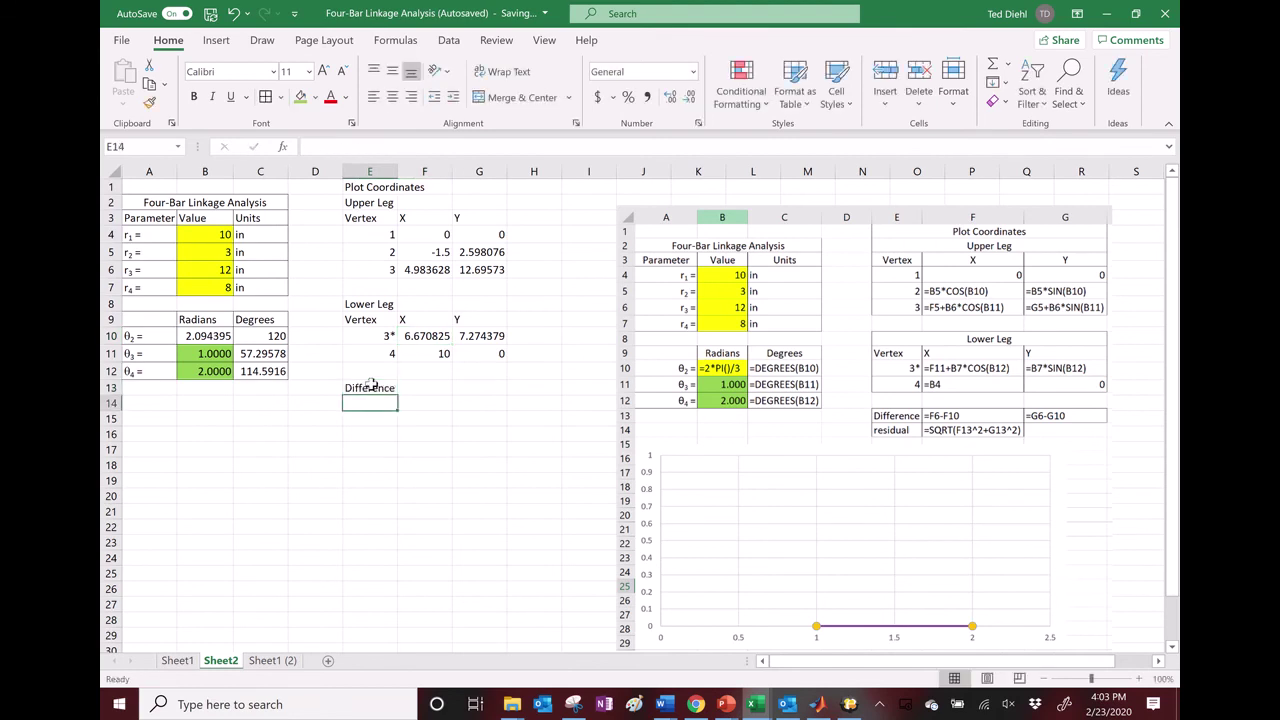
type("re")
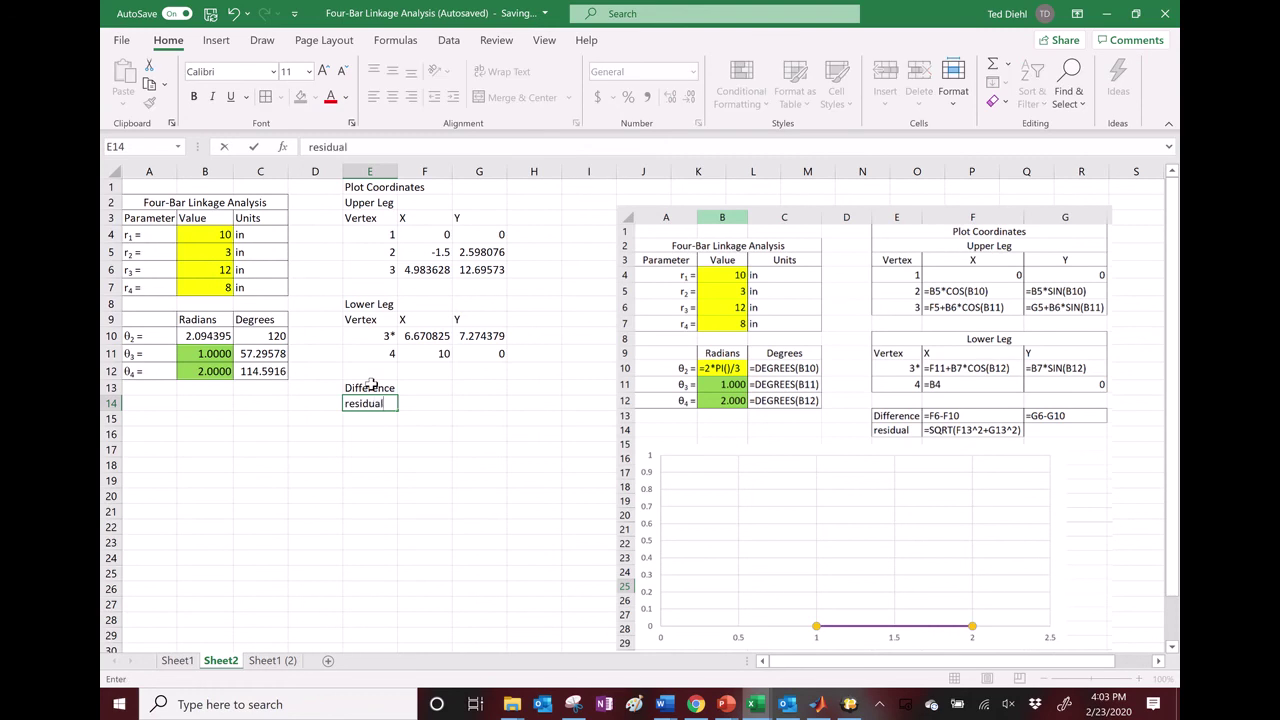
type("sidual")
key("Return")
Calculate the X difference between vertices 3 and 3* in F13 with the formula =F6-F10.
left_click(425, 388)
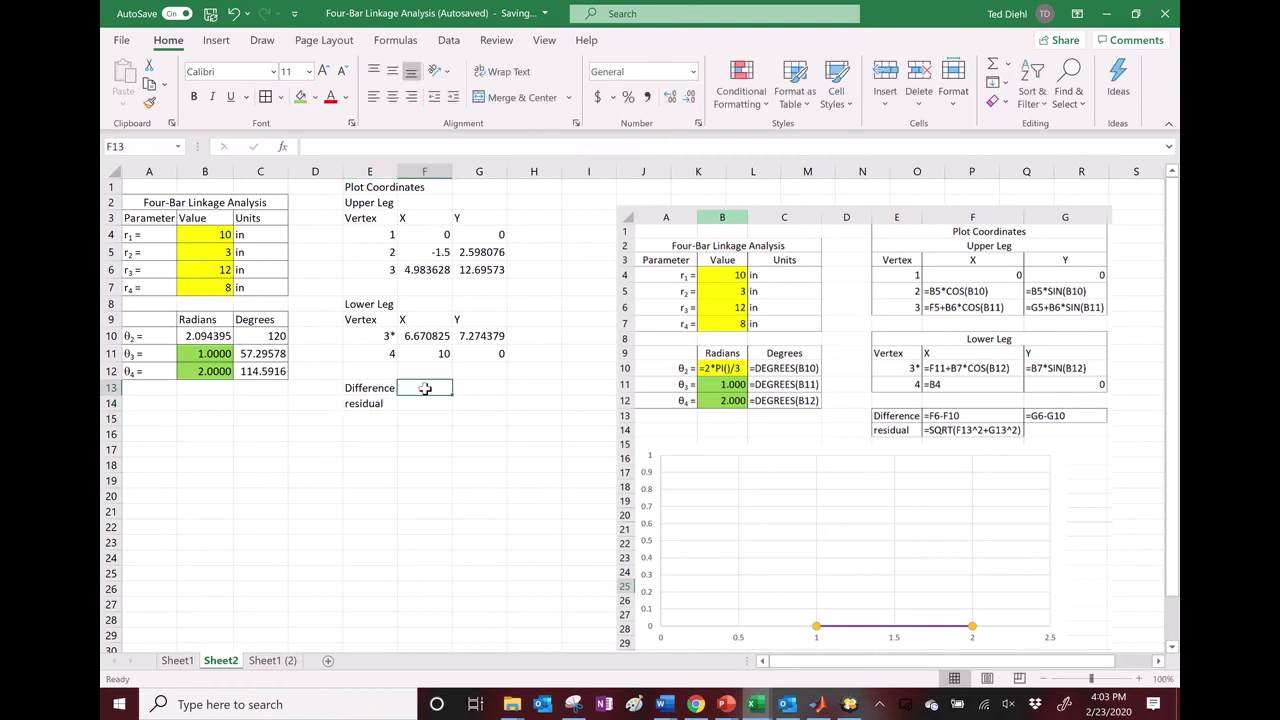
type("=")
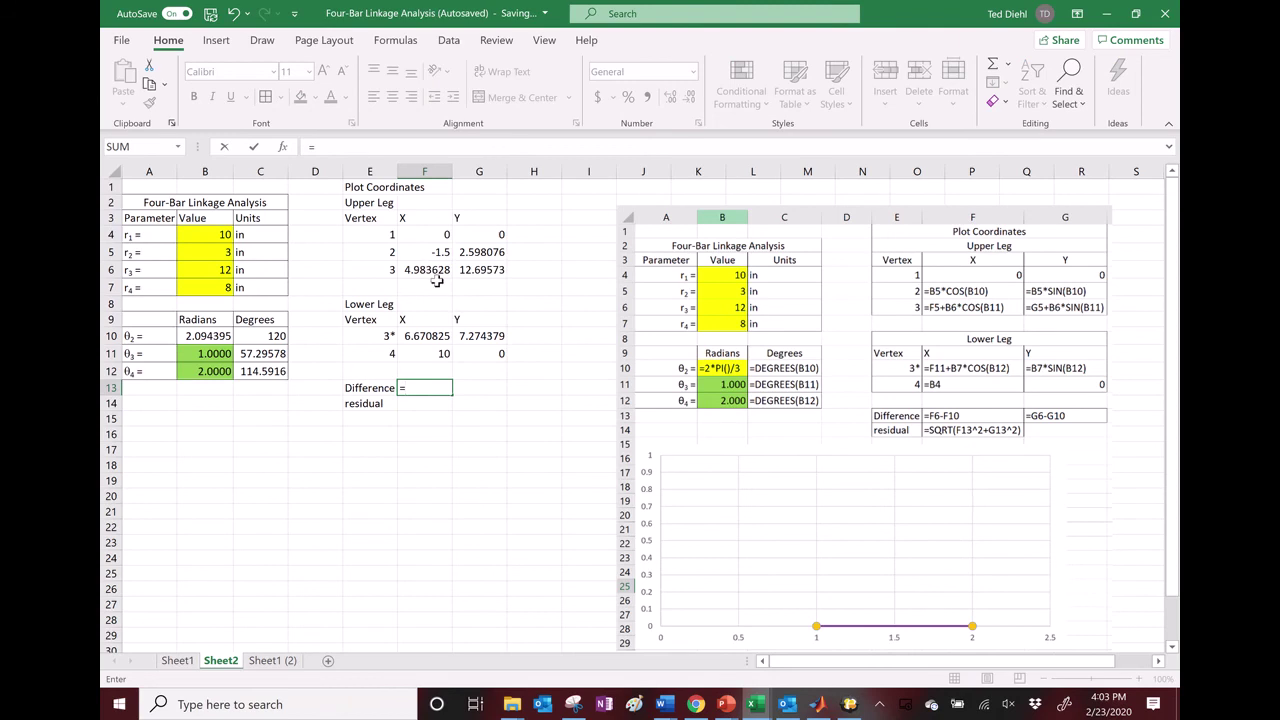
left_click(433, 272)
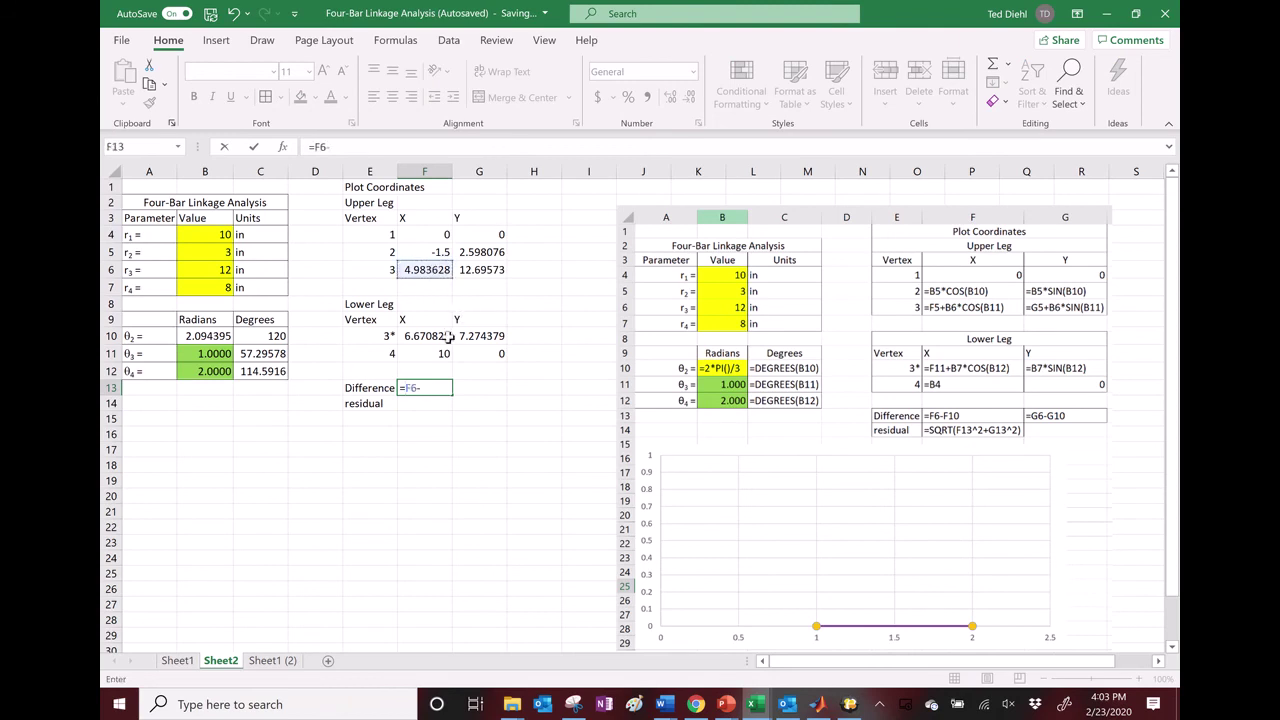
left_click(431, 338)
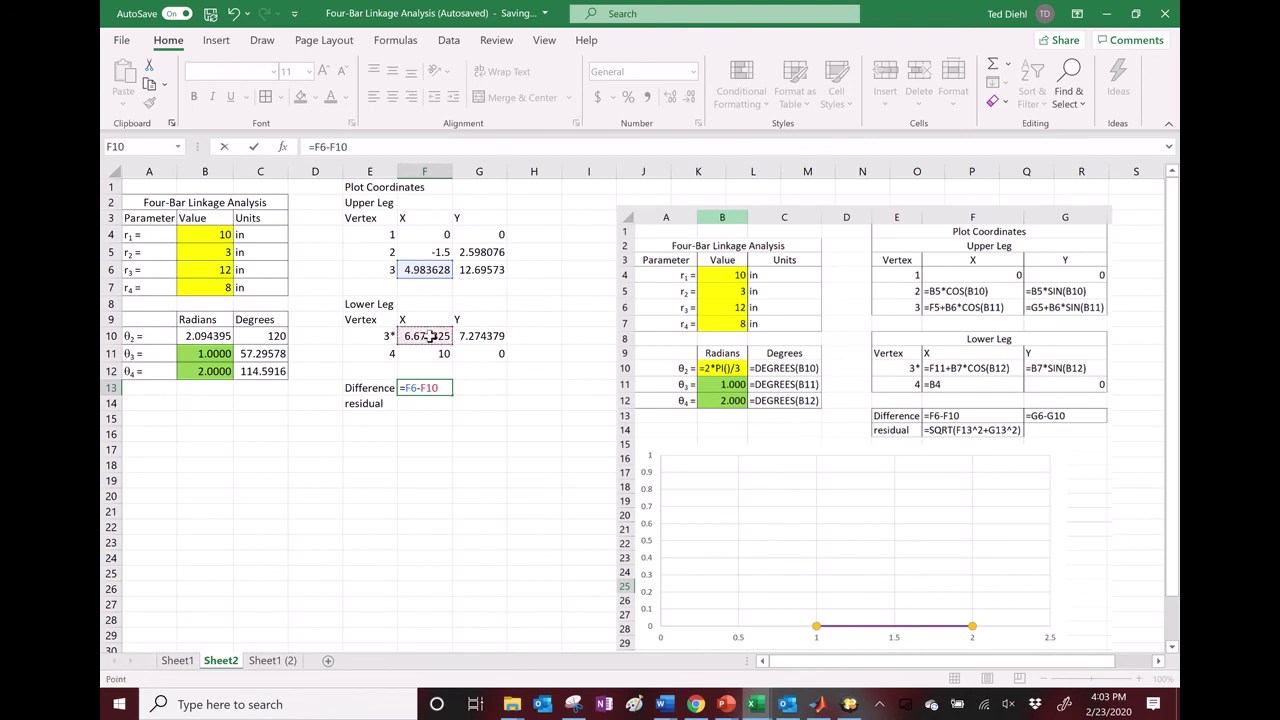
key("Return")
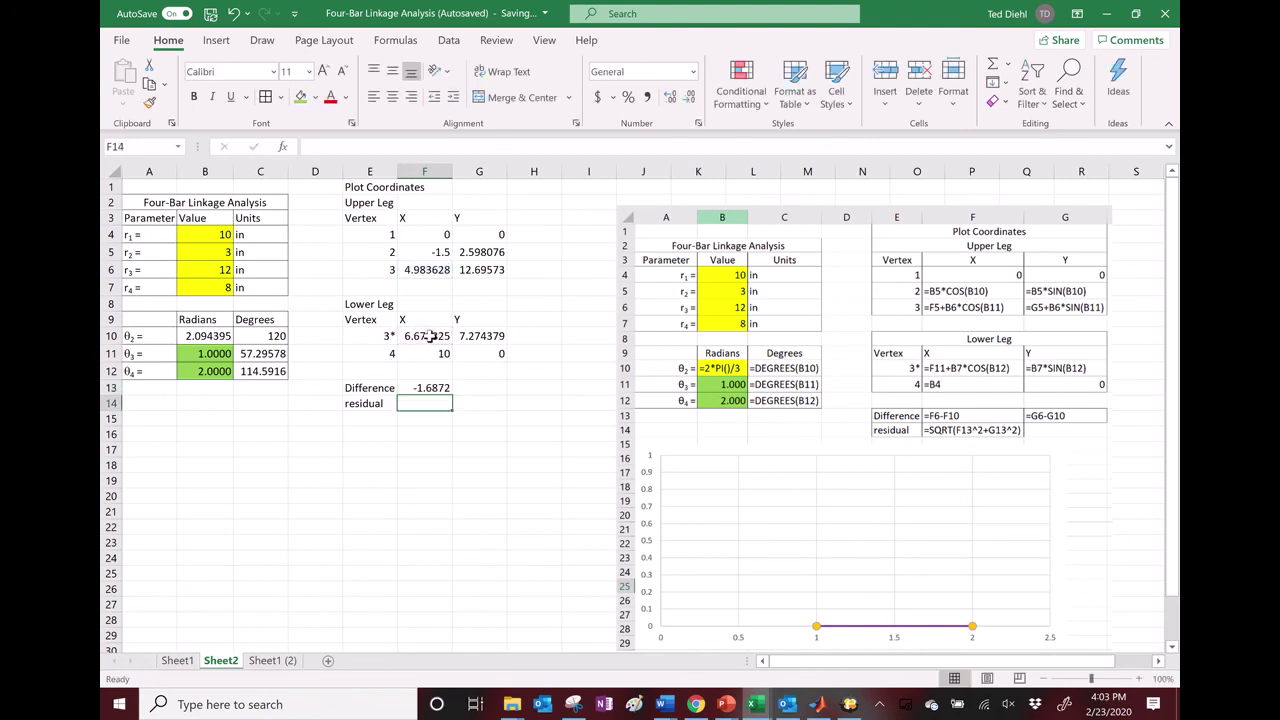
Copy the difference formula from F13 to G13 to calculate the Y difference.
left_click(445, 389)
key("ctrl+c")
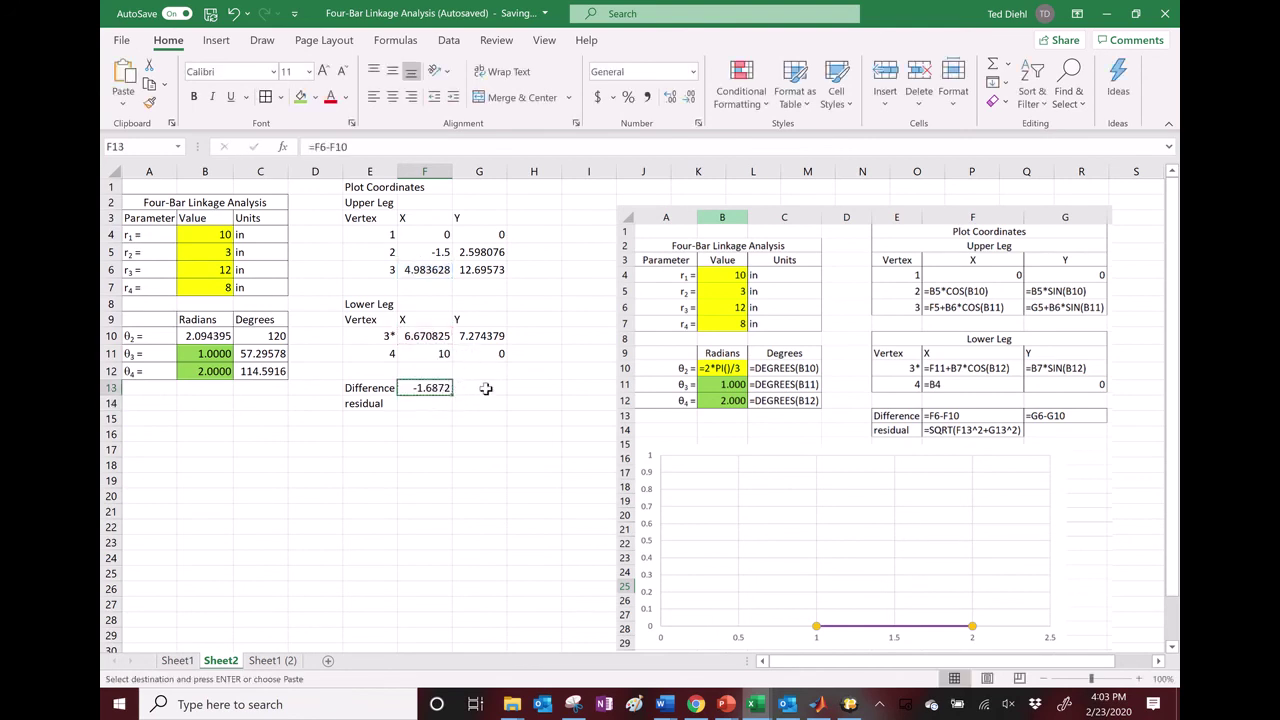
left_click(480, 388)
key("ctrl+v")
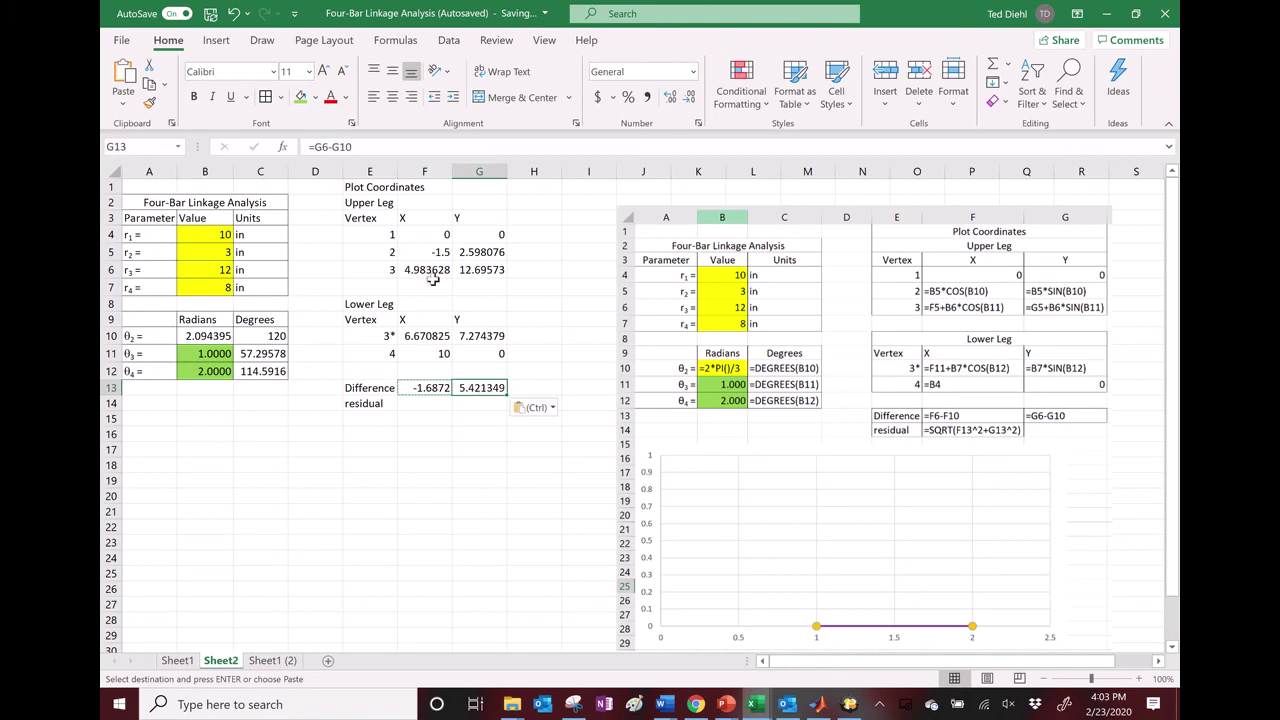
Calculate the residual in F14 with the formula =SQRT(F13^2+G13^2).
left_click(429, 403)
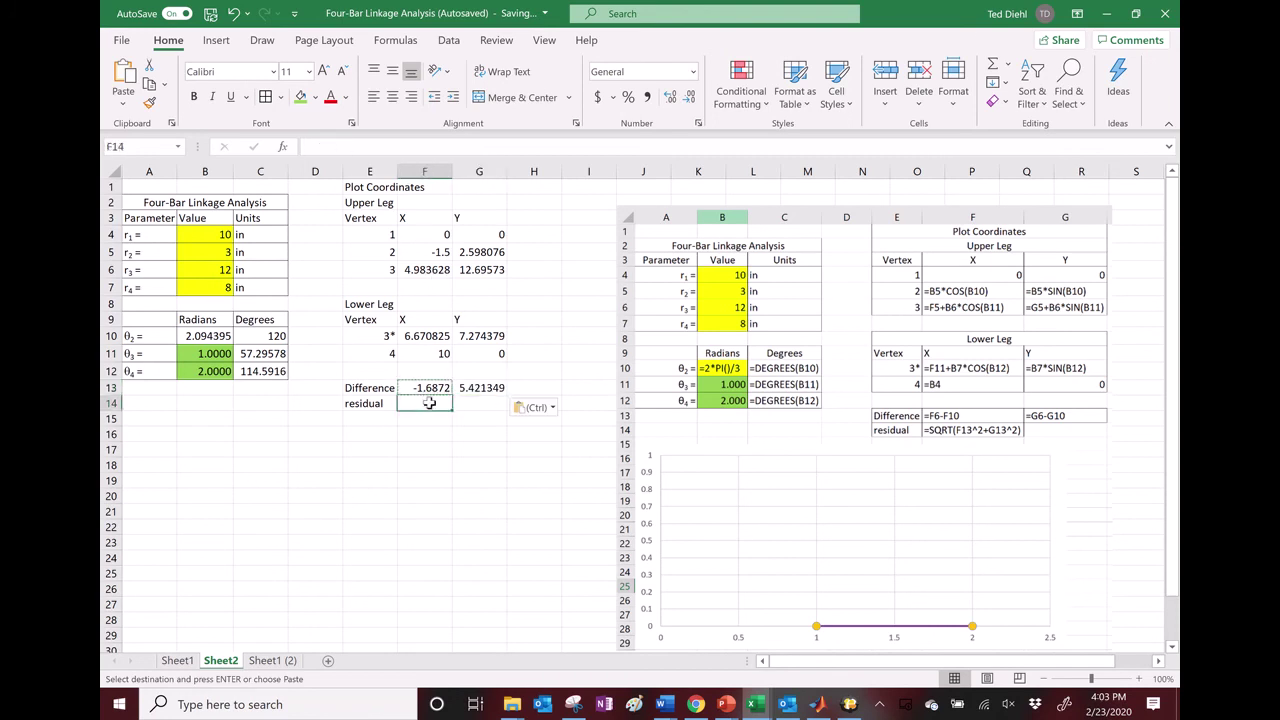
type("=sqrt(")
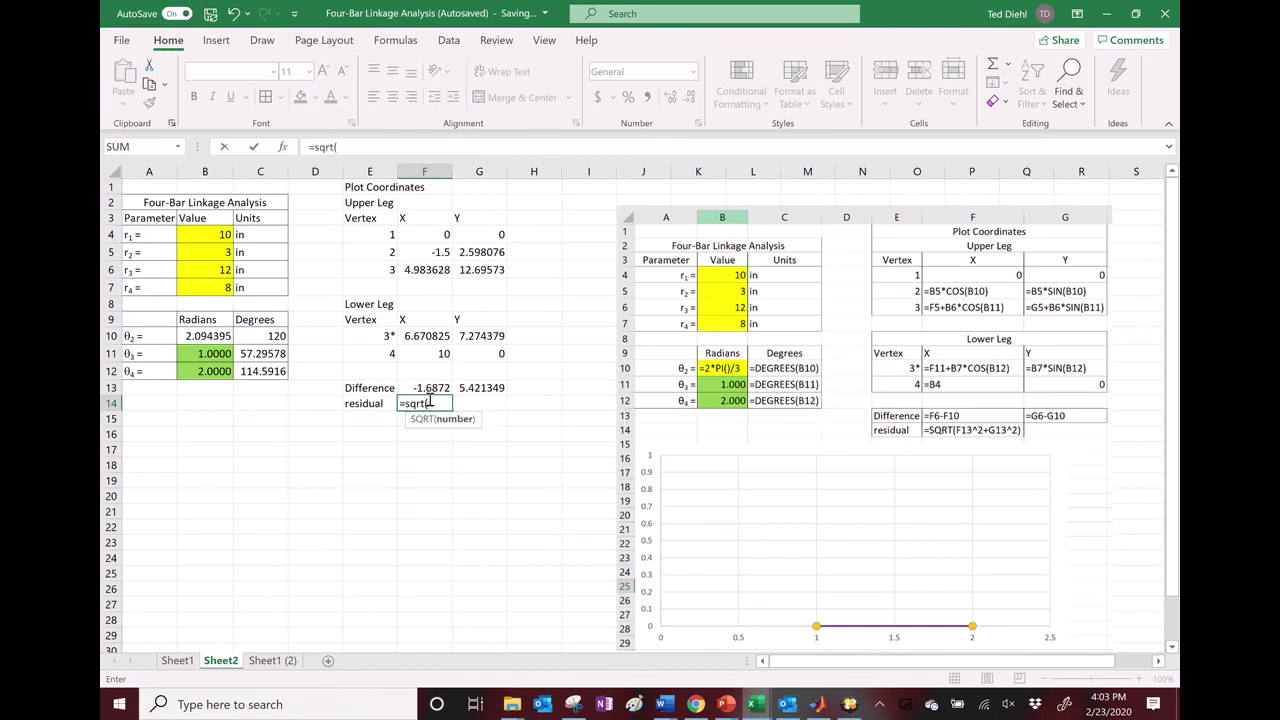
left_click(431, 388)
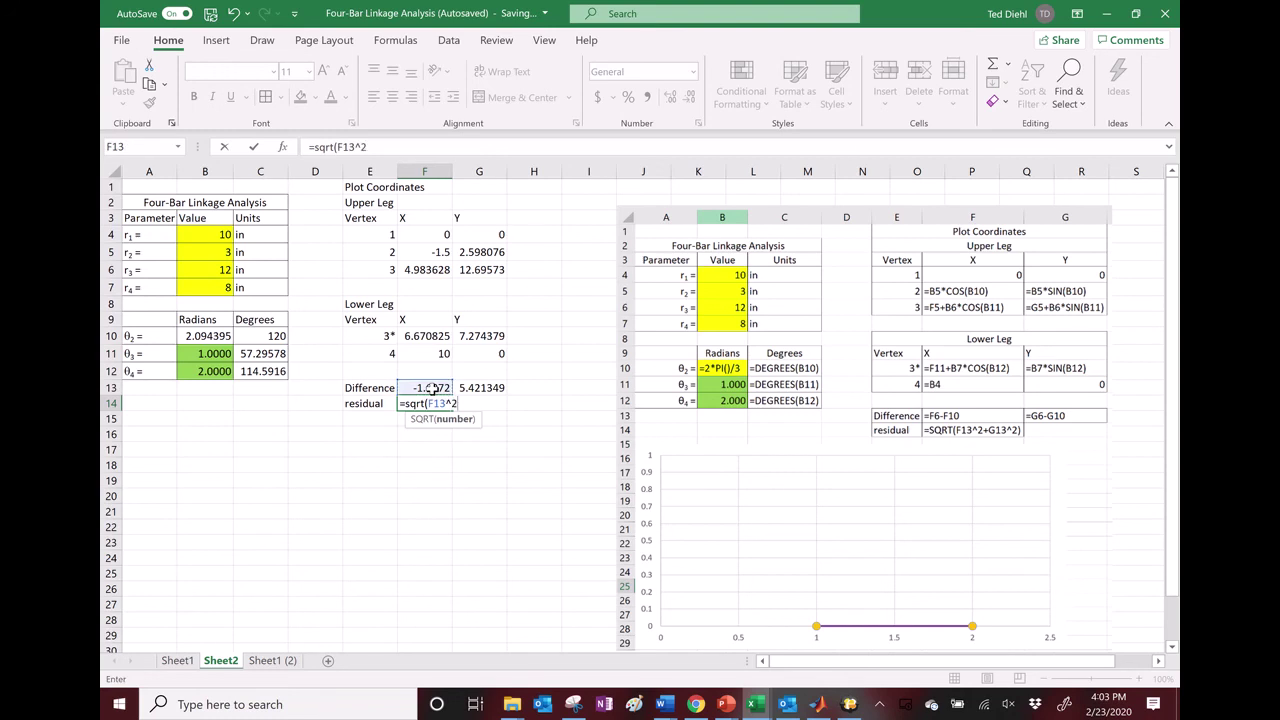
type("^2+")
left_click(476, 388)
type("^2)")
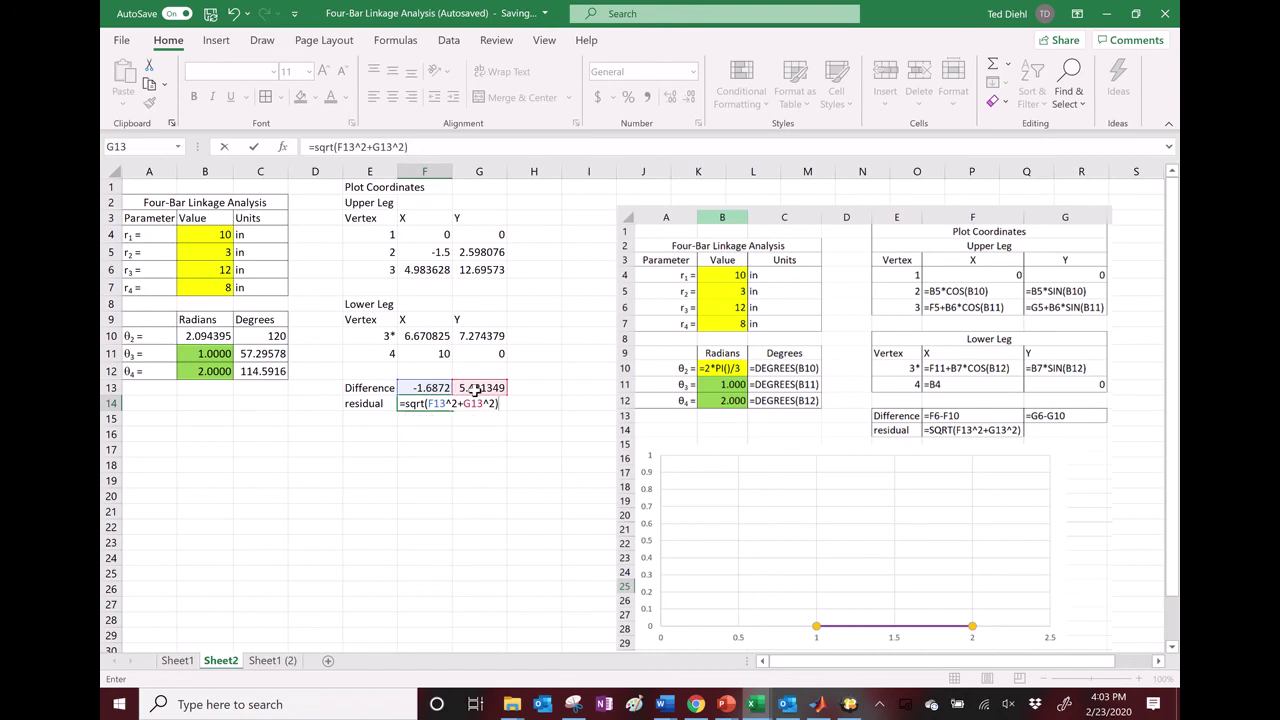
key("Return")
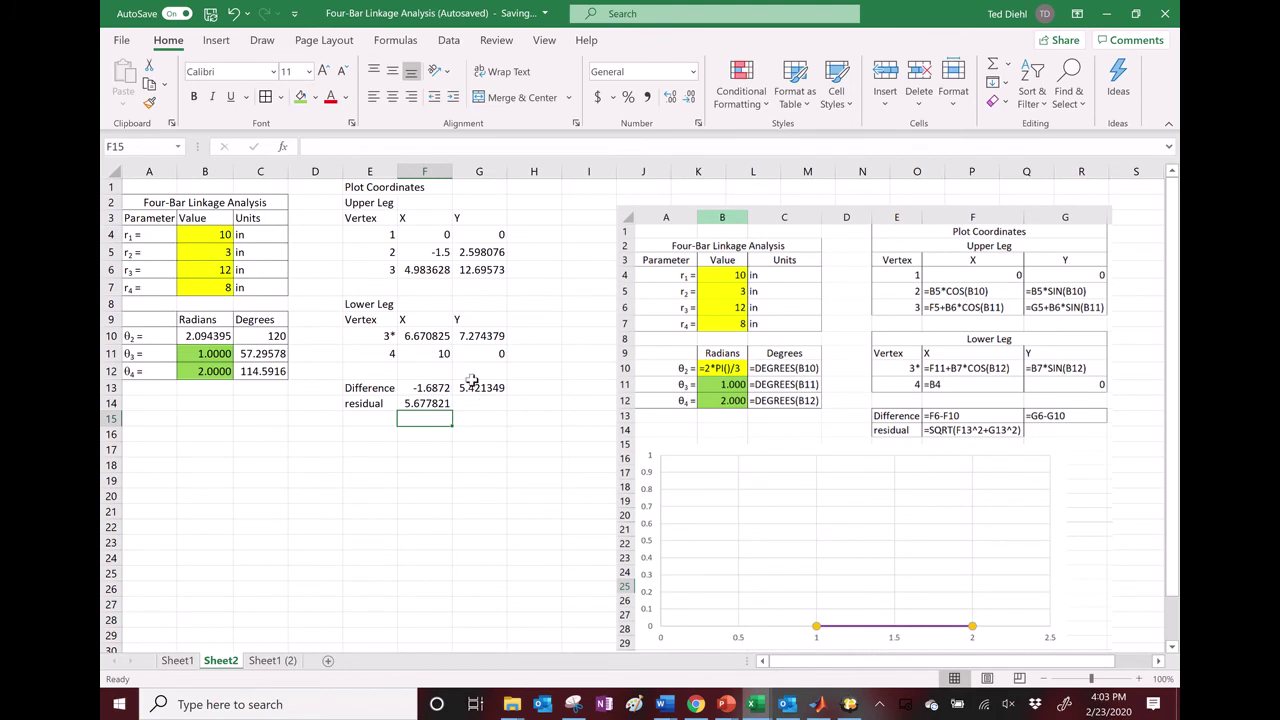
Merge and center the Plot Coordinates and Upper Leg titles across columns E to G, and center the upper leg table in E3:G6.
left_click(373, 188)
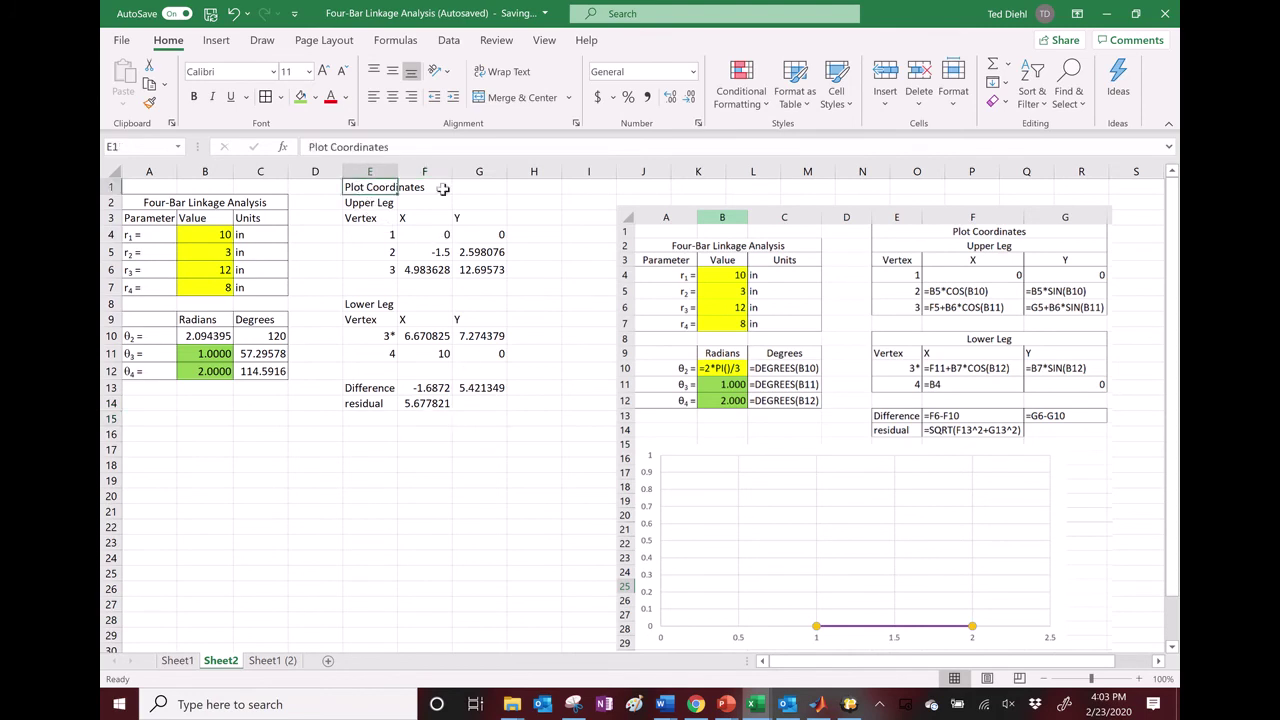
left_click_drag(373, 188, 485, 187)
left_click(512, 97)
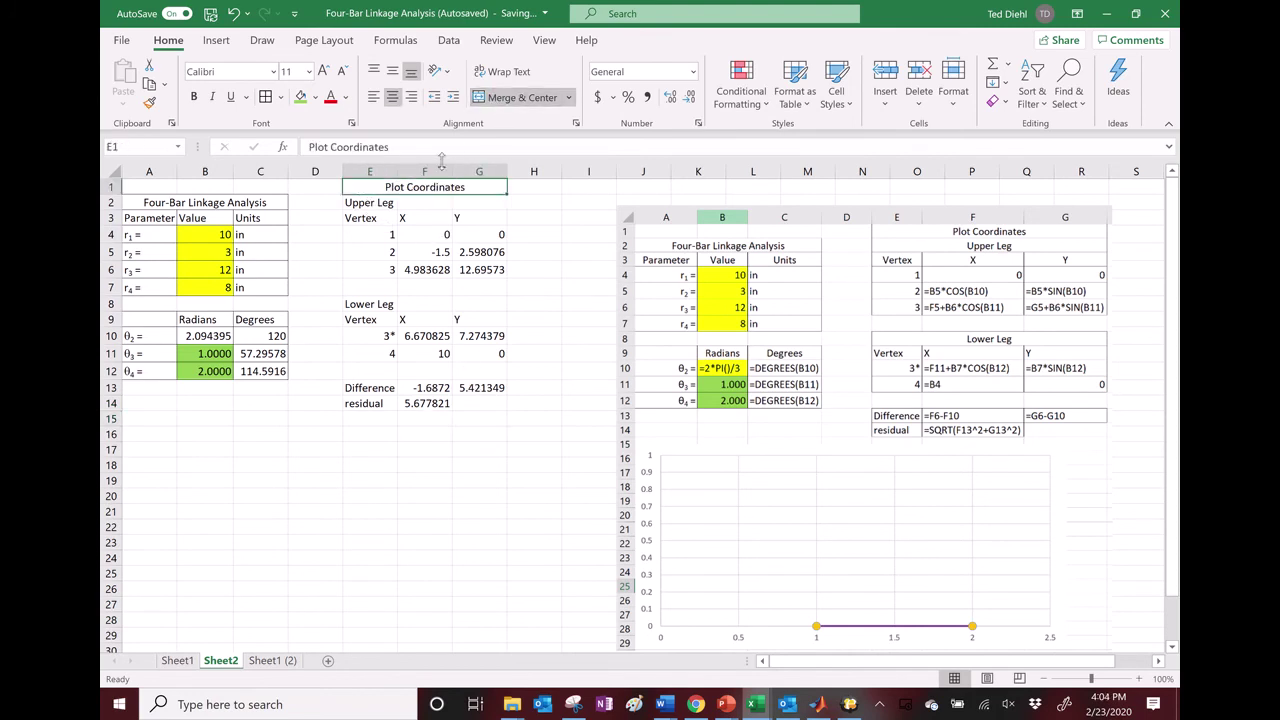
left_click_drag(360, 210, 485, 202)
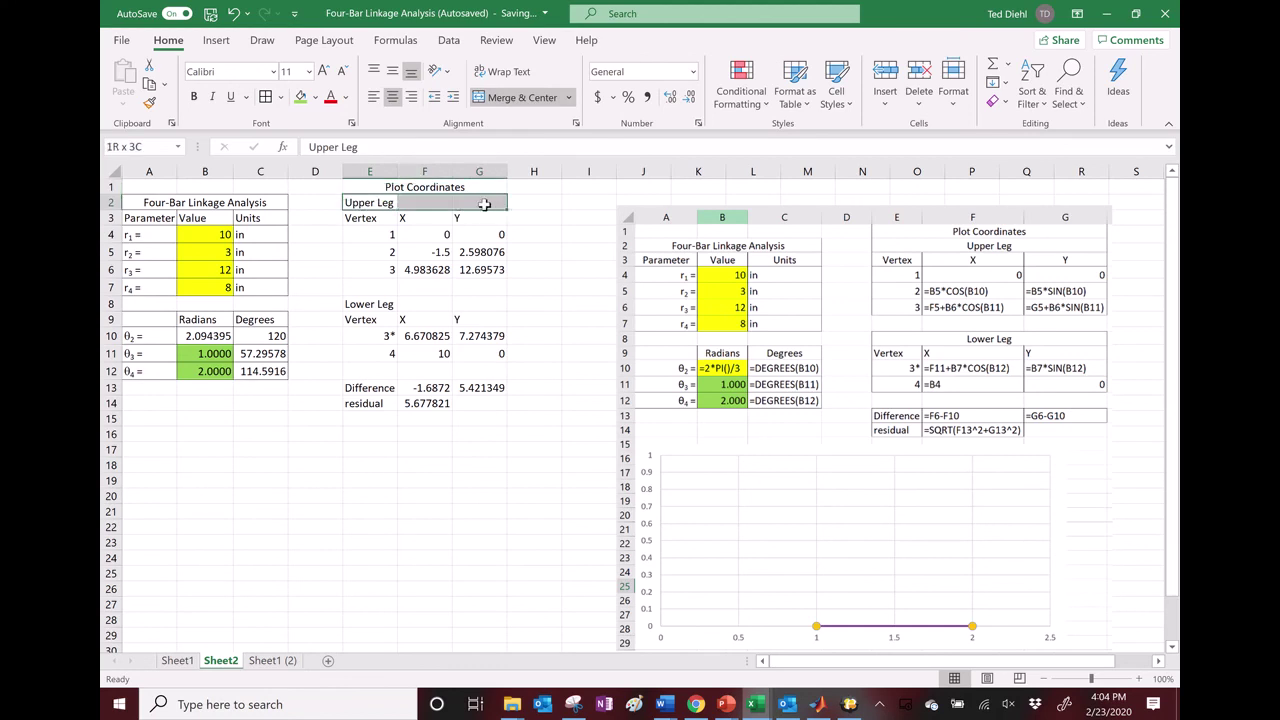
left_click(519, 99)
left_click_drag(365, 218, 490, 268)
left_click(392, 96)
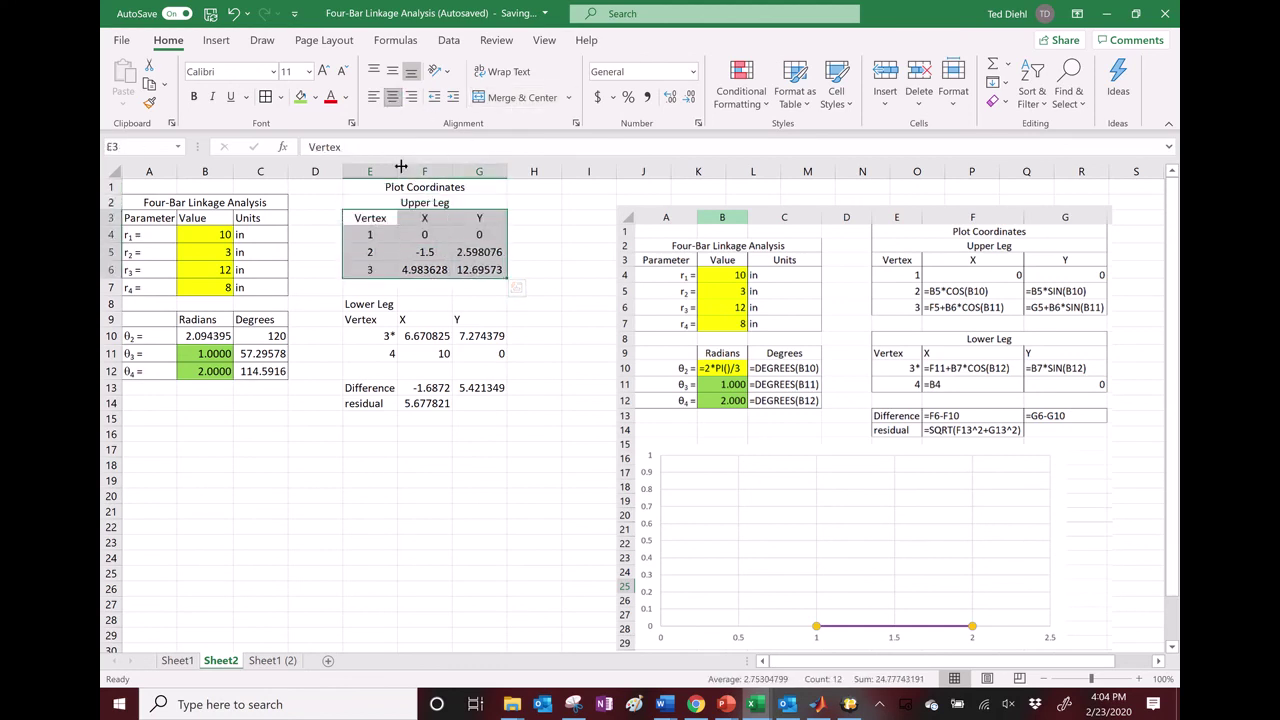
Merge and center the Lower Leg title across E8:G8, and center the lower leg table and the difference and residual values.
left_click_drag(378, 306, 495, 305)
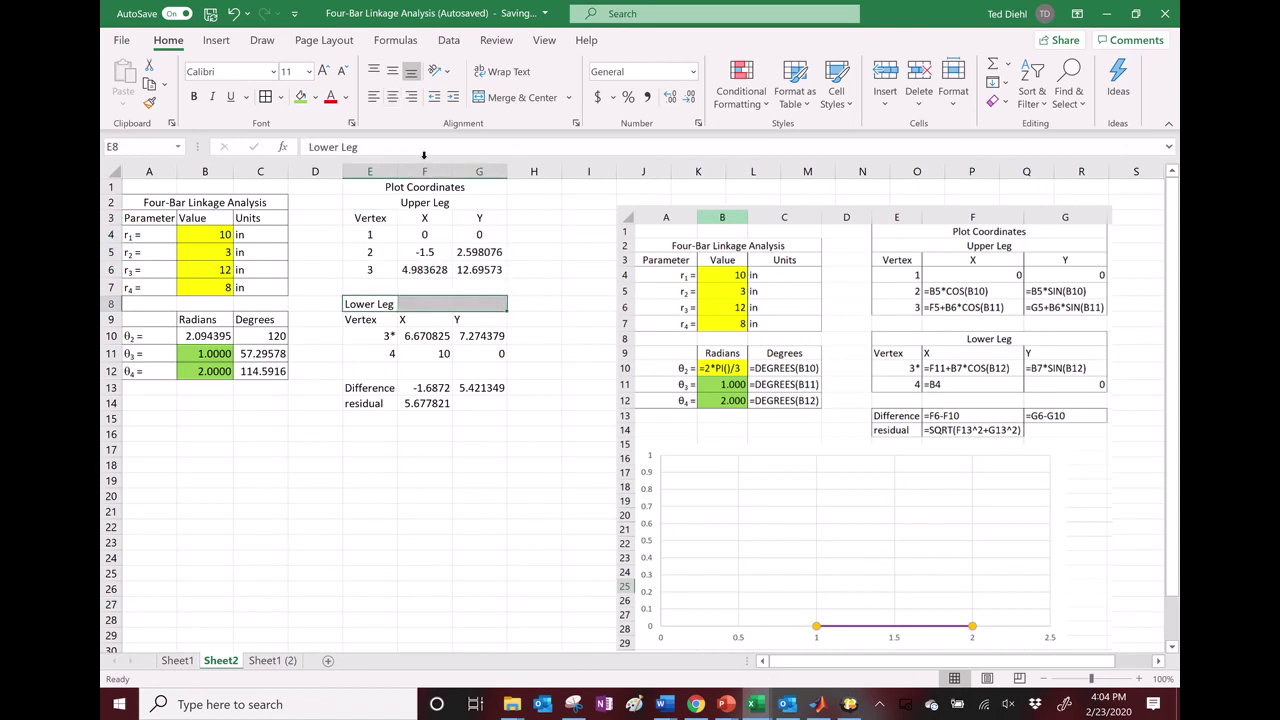
left_click(510, 97)
left_click_drag(370, 320, 500, 358)
left_click(393, 97)
left_click_drag(370, 388, 484, 404)
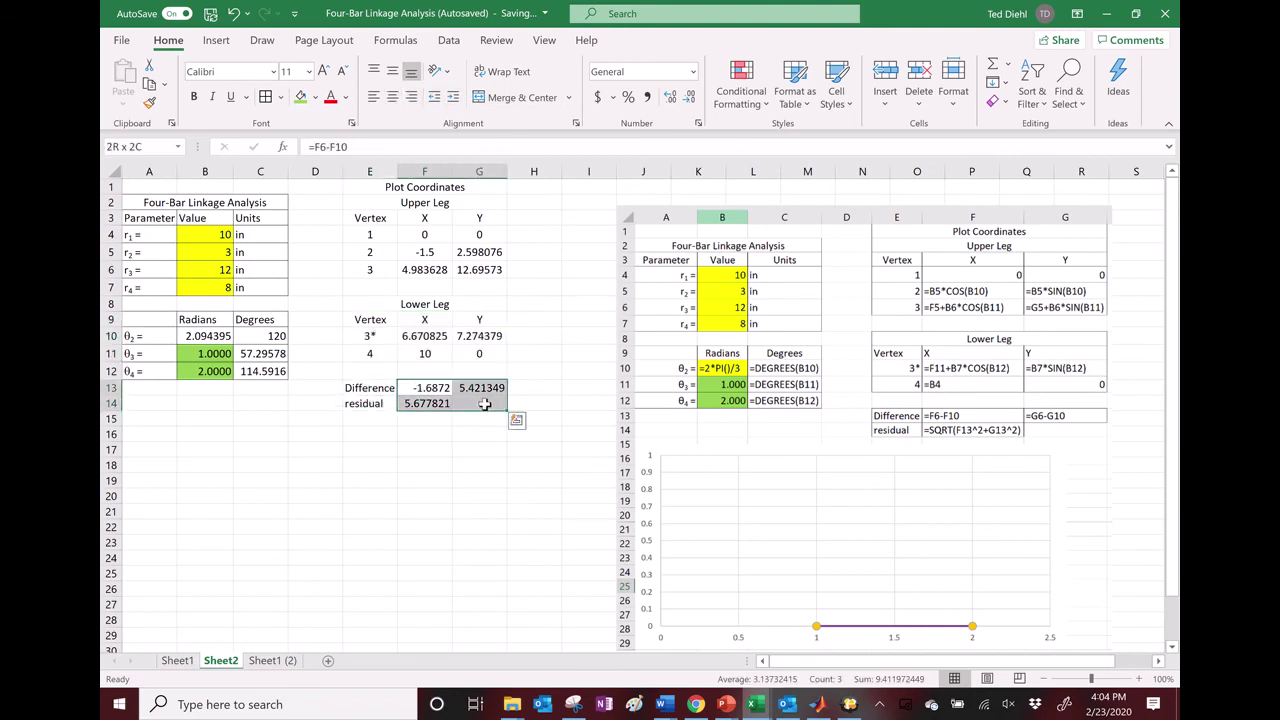
left_click(393, 97)
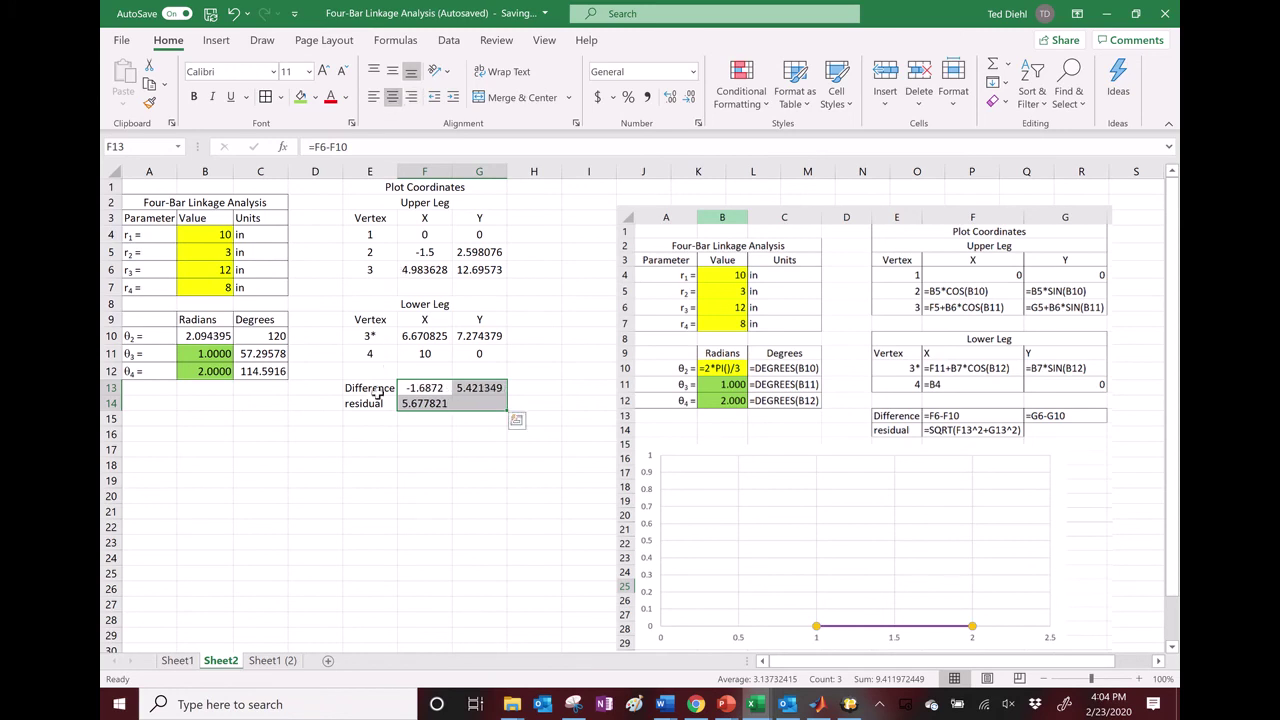
Apply all borders to the upper leg table, the lower leg table and the Difference and residual block in E13:G14.
left_click(375, 386)
left_click_drag(378, 187, 478, 272)
left_click(265, 96)
left_click_drag(395, 304, 480, 404)
left_click(265, 96)
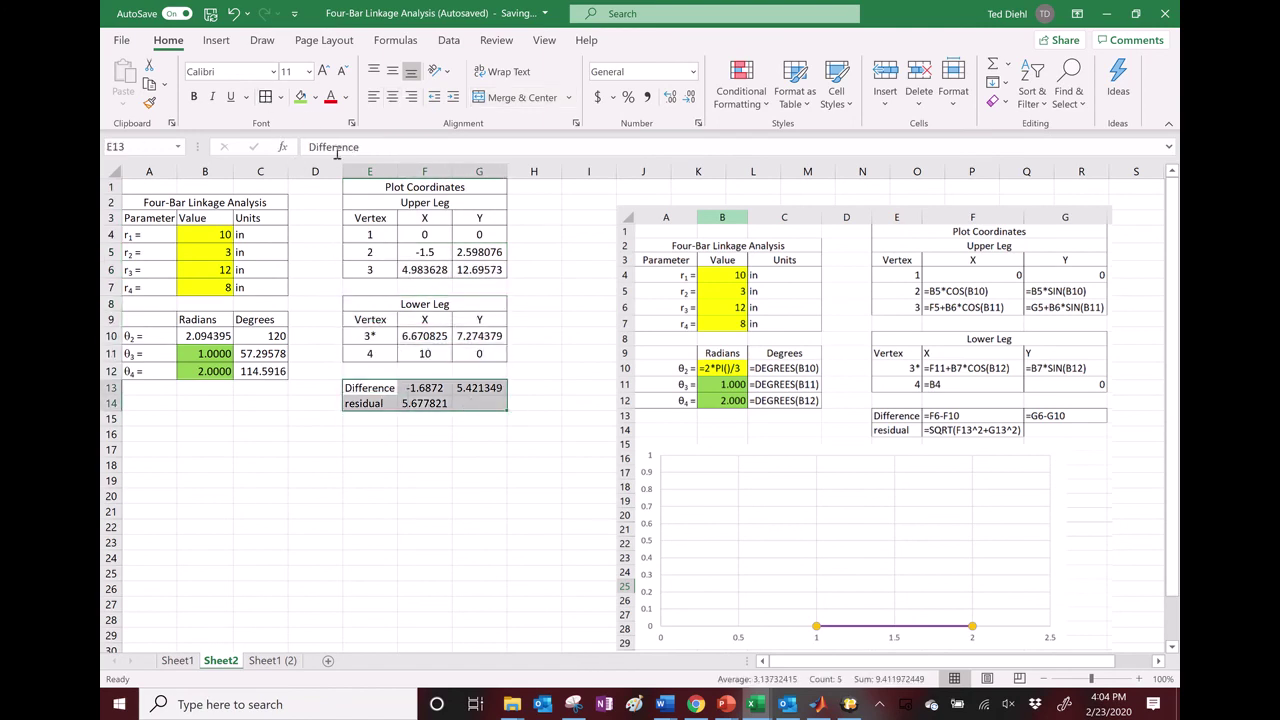
left_click(265, 96)
left_click(395, 335)
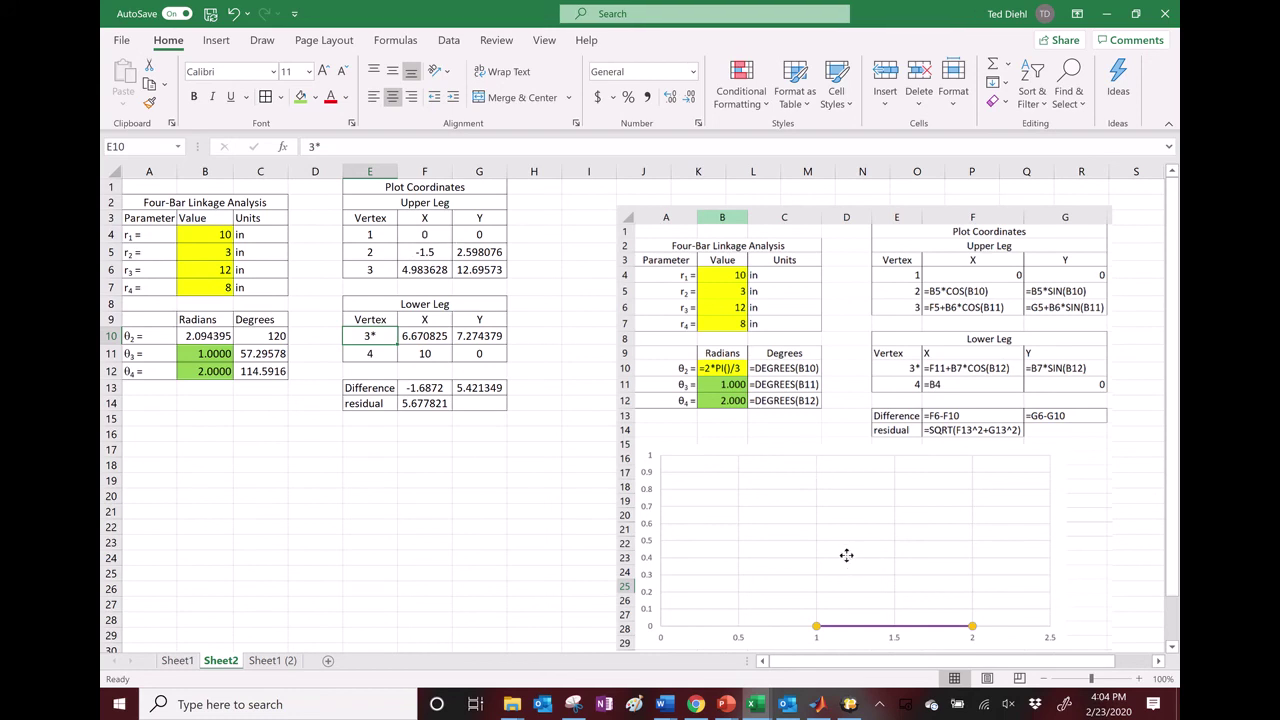
Delete the formula reference picture, then switch to the Word document S20 ME401 Class 10 and copy the example picture showing calculated values and the linkage chart.
left_click(847, 557)
key("Delete")
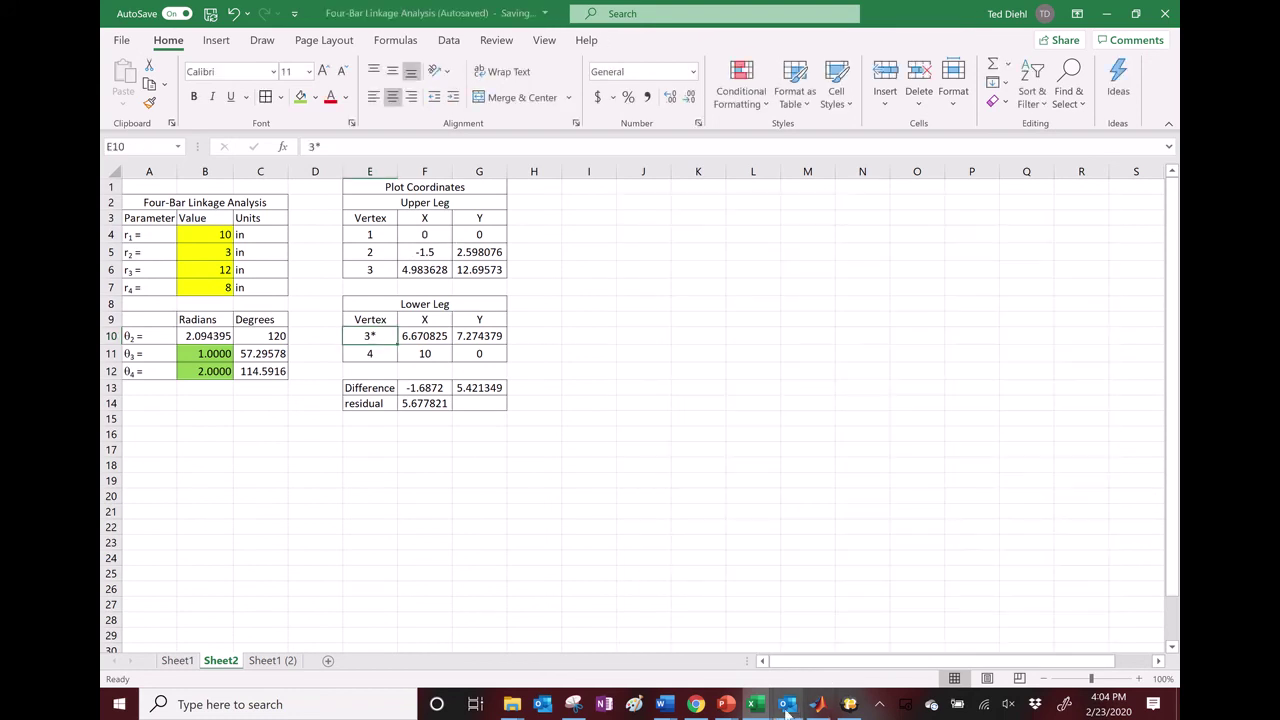
left_click(786, 706)
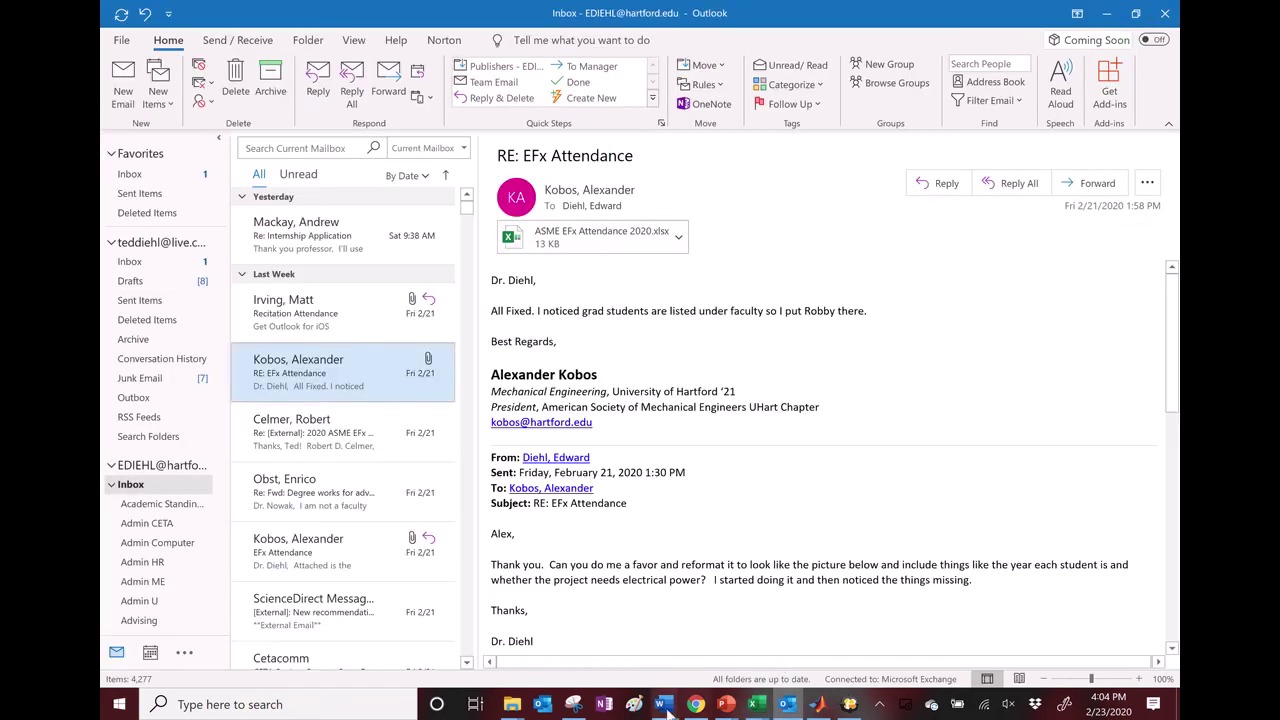
mouse_move(664, 703)
left_click(683, 683)
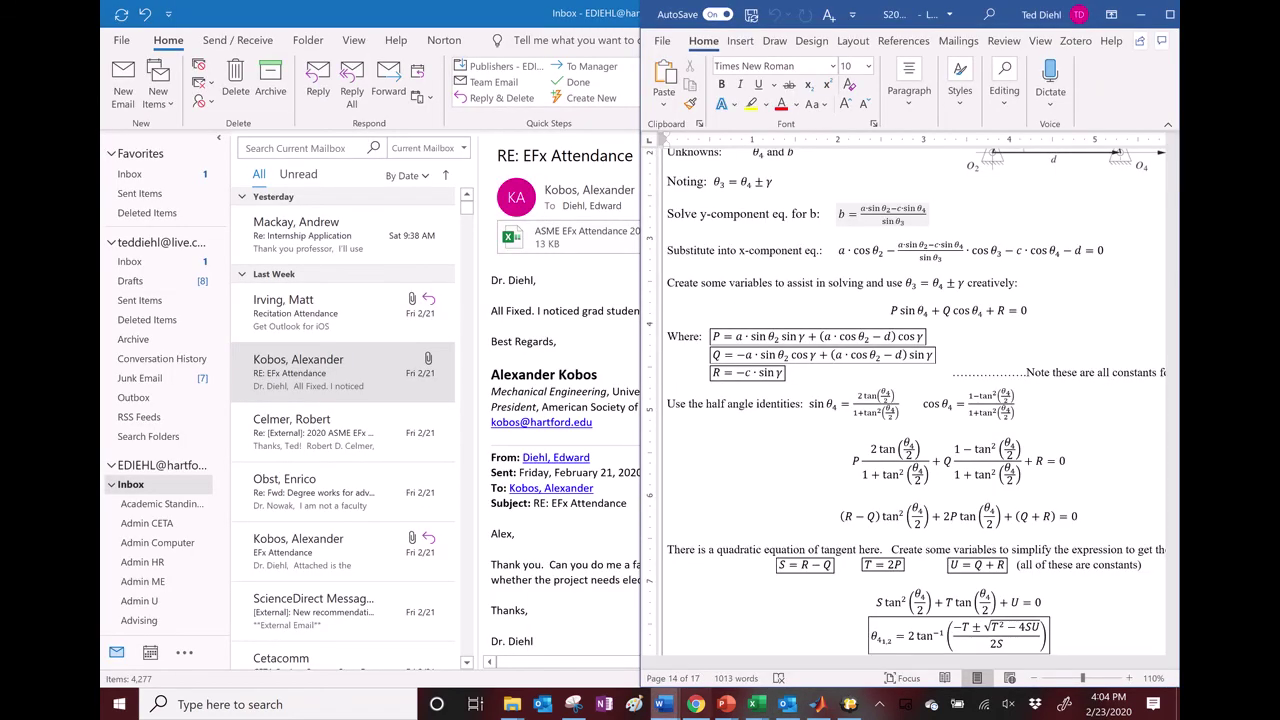
left_click(664, 706)
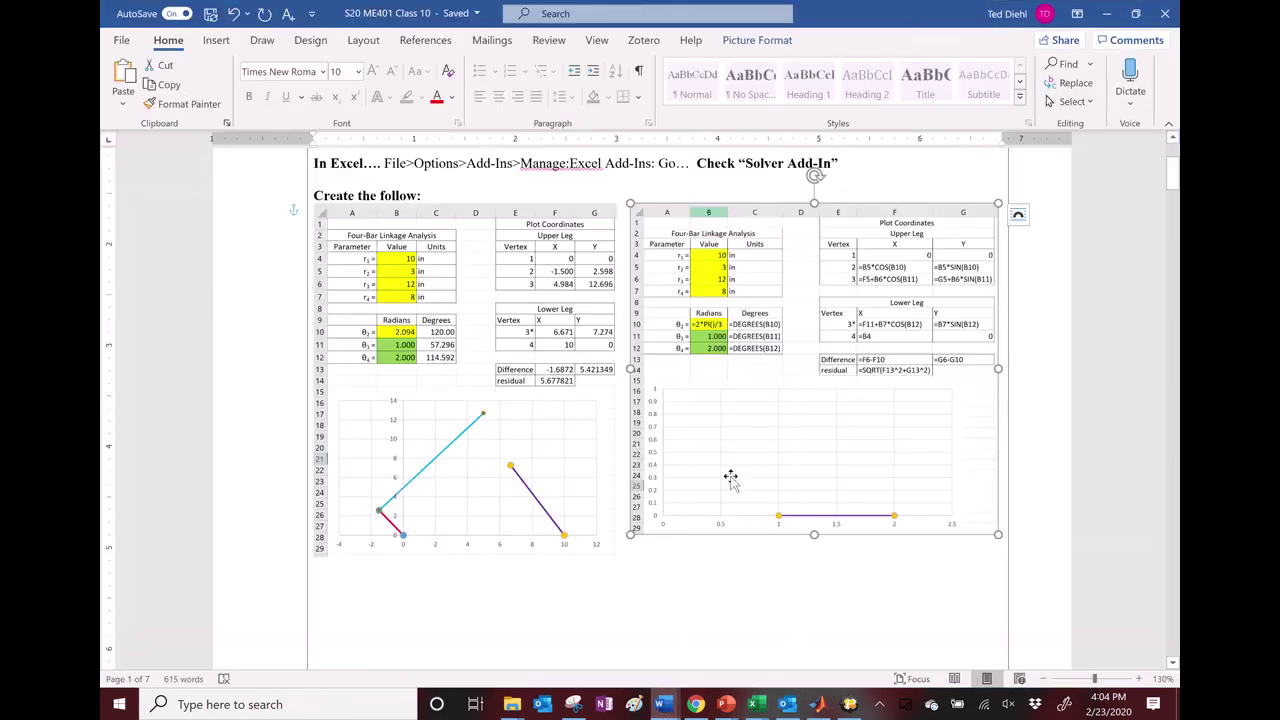
left_click(546, 480)
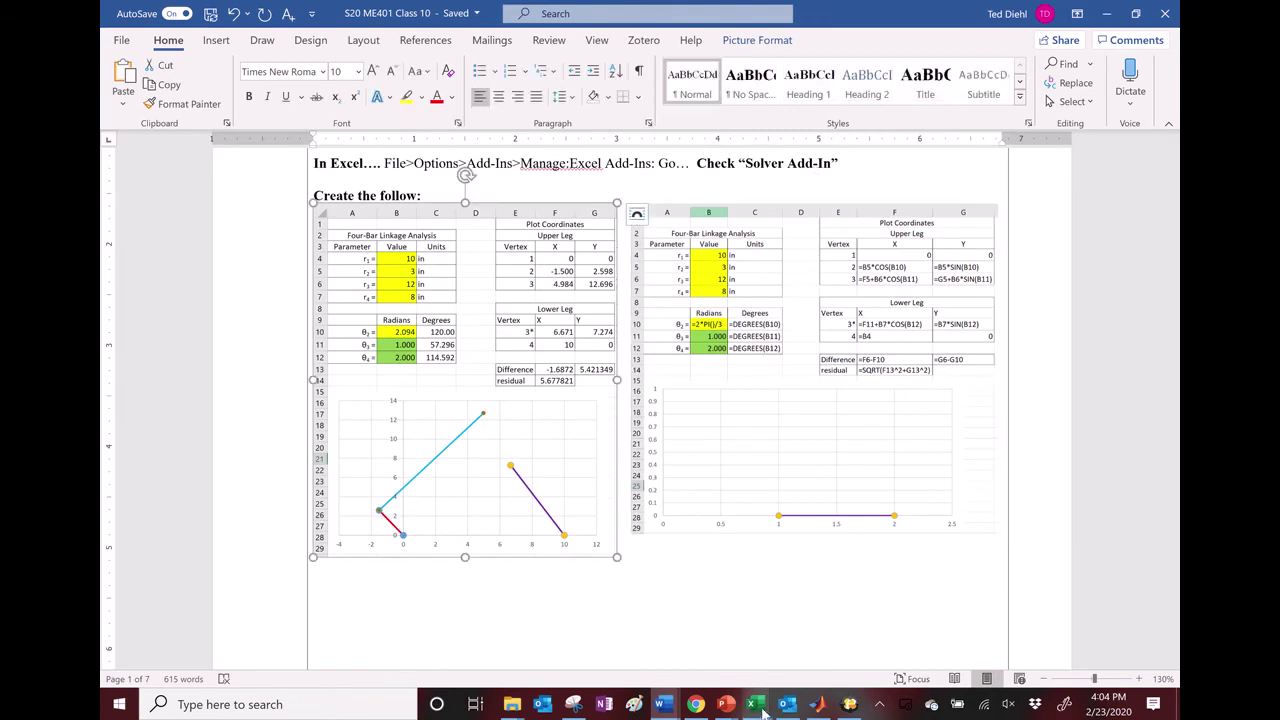
Return to the Four-Bar Linkage Analysis workbook in Excel, paste the example picture, and position and enlarge it beside the coordinate tables.
mouse_move(758, 706)
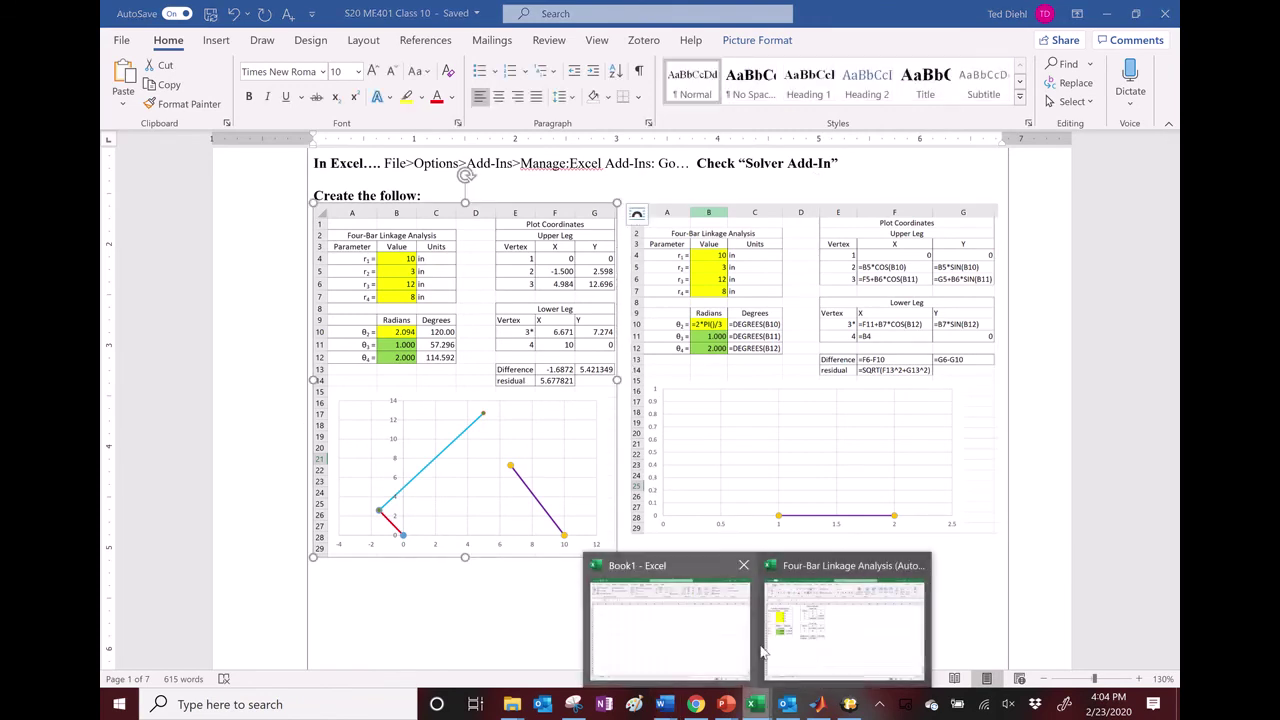
left_click(807, 655)
left_click(643, 433)
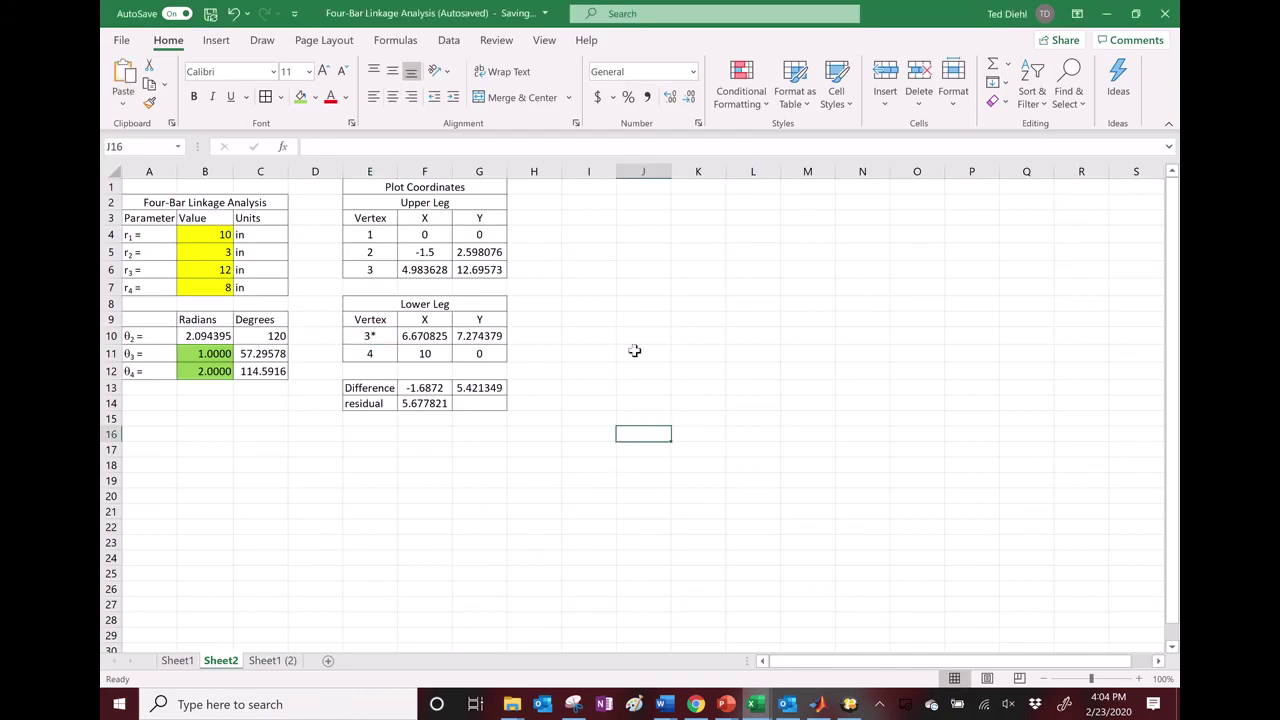
key("ctrl+v")
left_click_drag(718, 507, 658, 270)
left_click_drag(788, 466, 906, 562)
left_click_drag(771, 516, 829, 500)
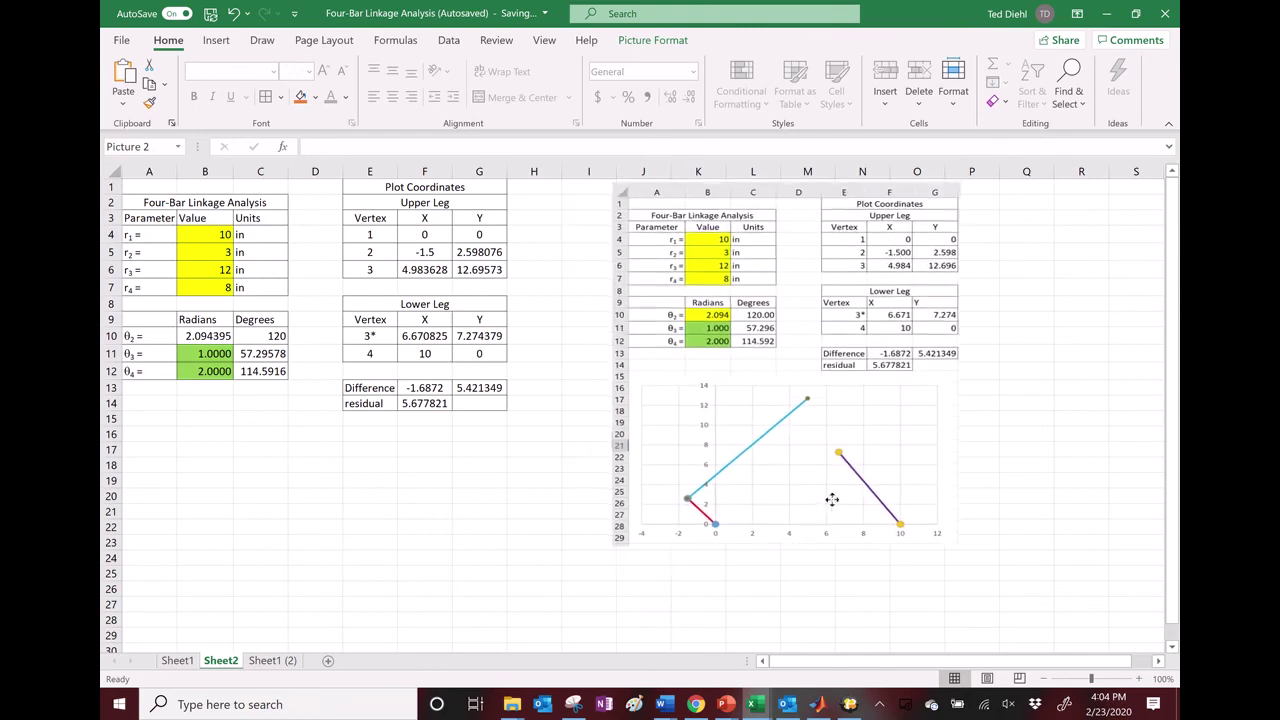
left_click(223, 437)
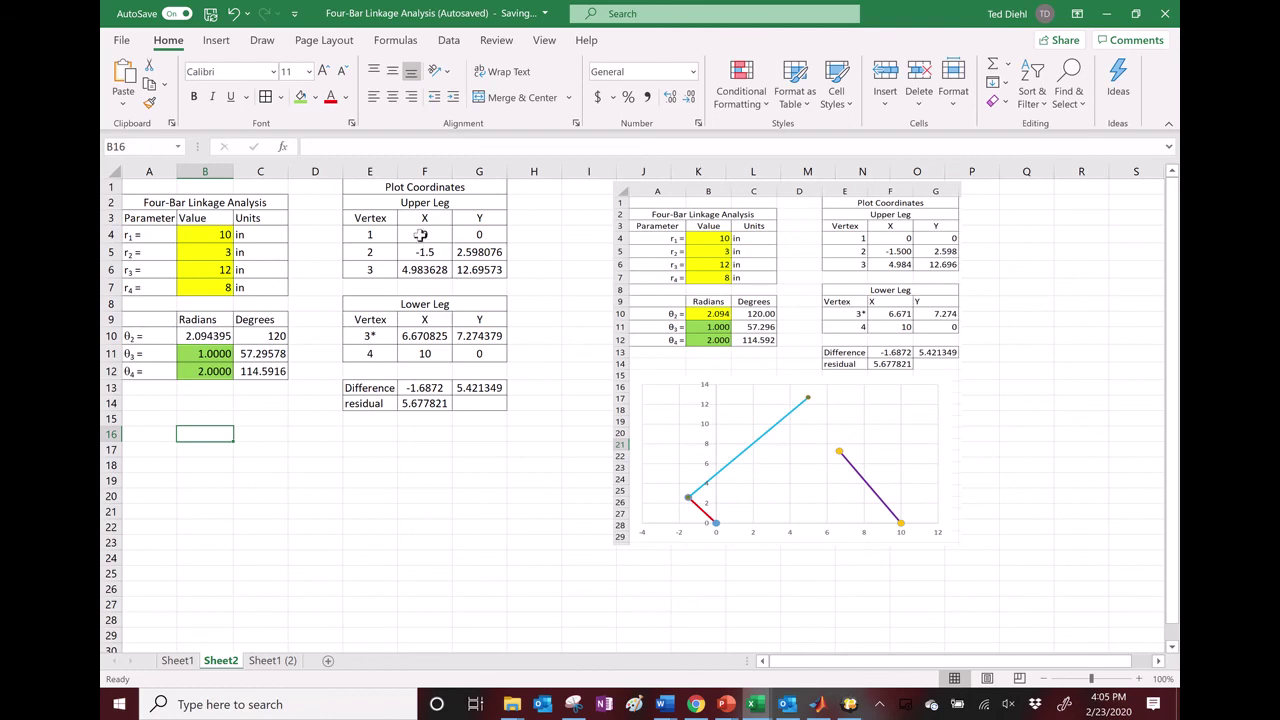
Insert a scatter chart with straight lines and markers from vertices 1 and 2 in F4:G5, and place it below the tables.
left_click_drag(421, 234, 480, 252)
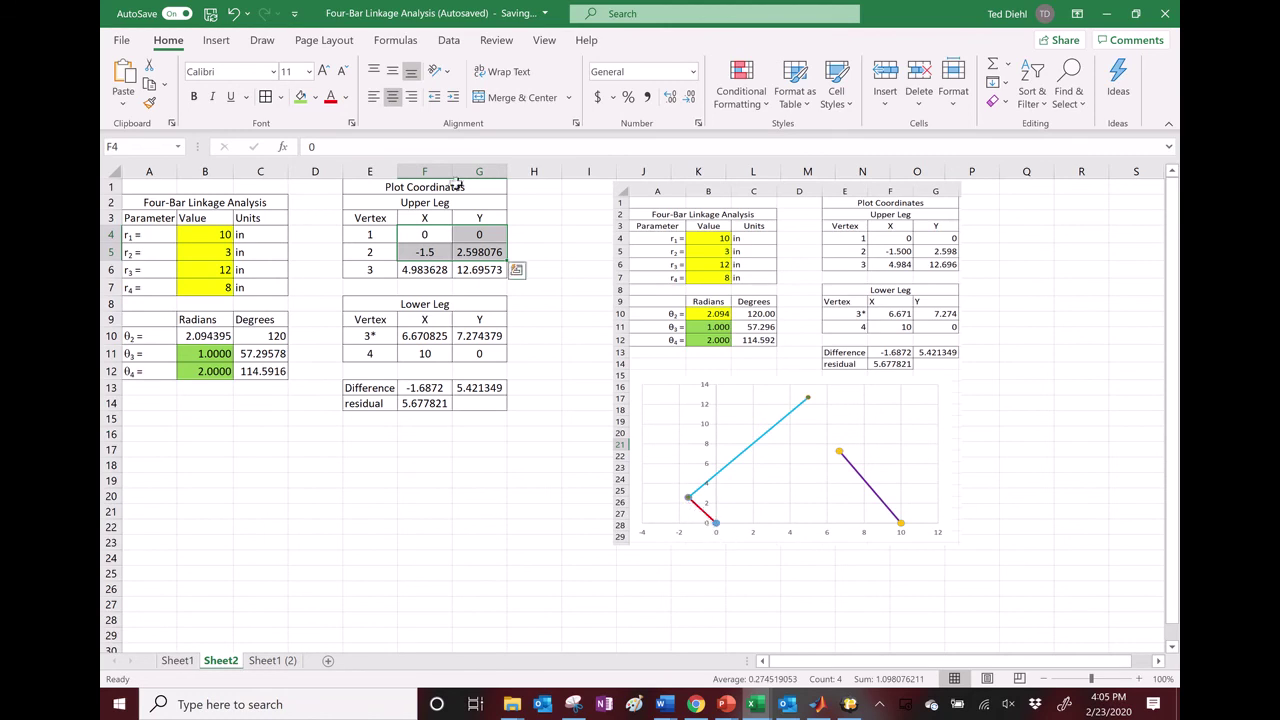
left_click(218, 43)
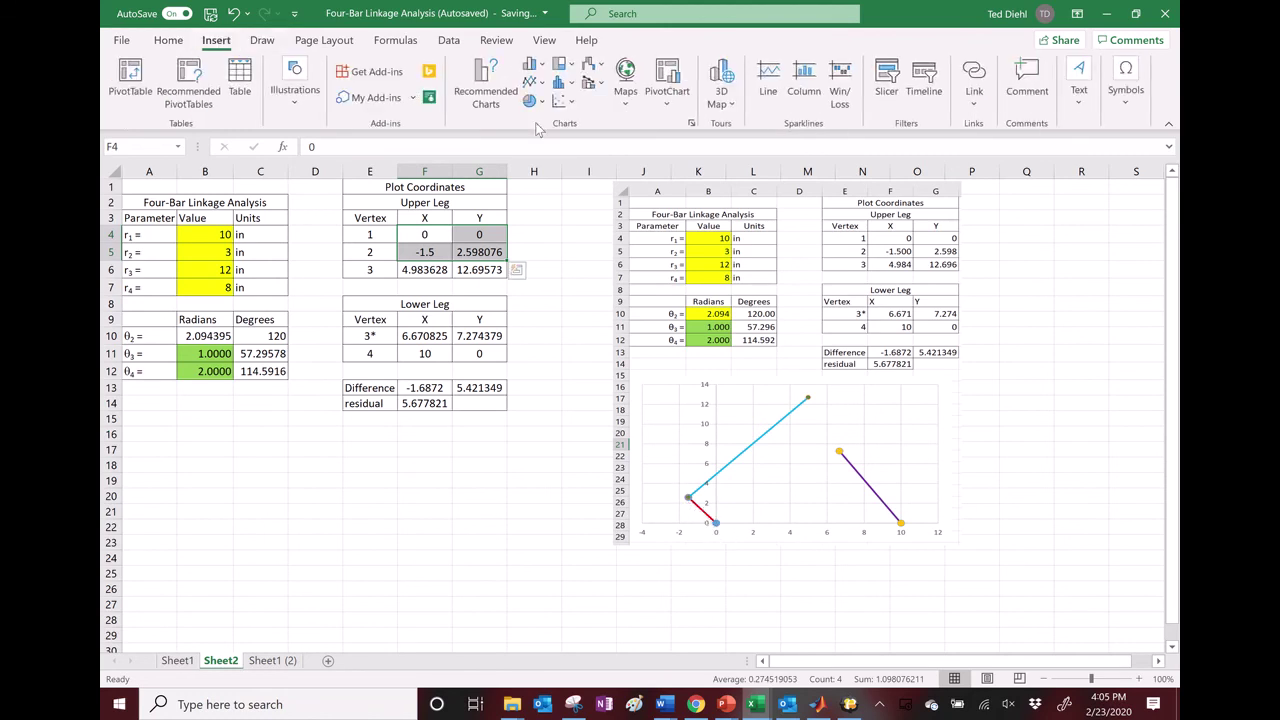
left_click(568, 103)
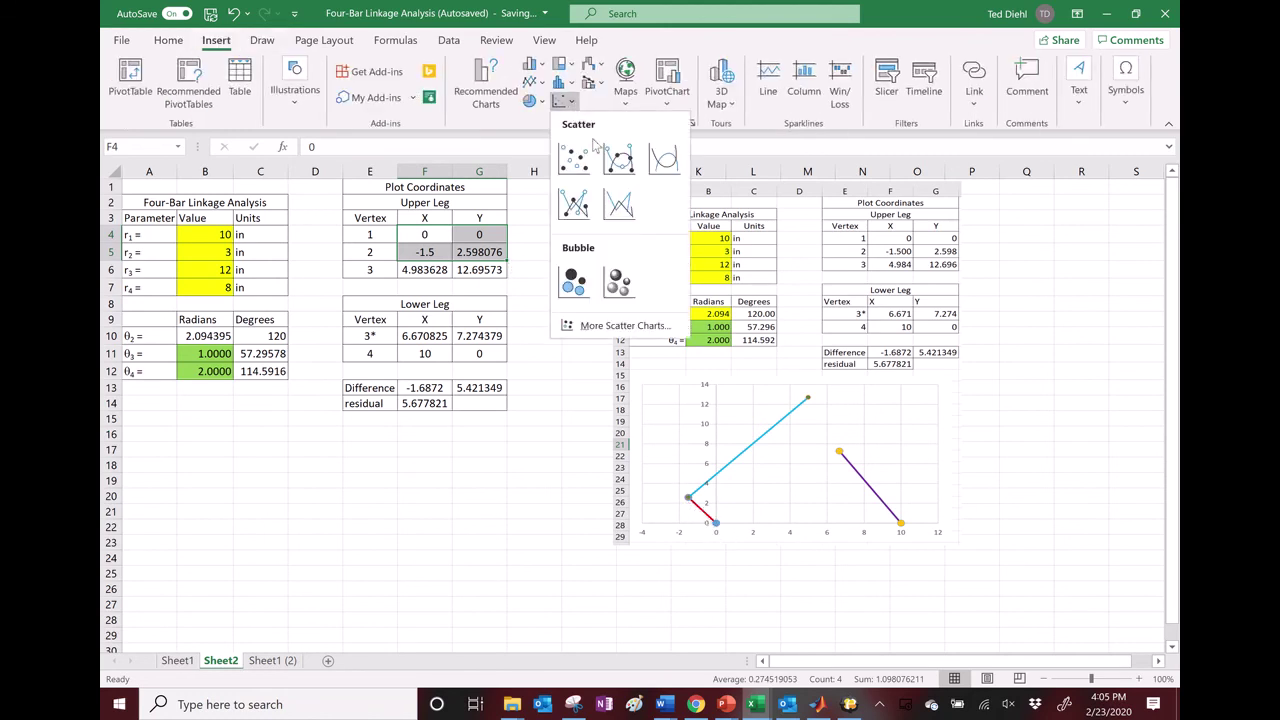
left_click(573, 204)
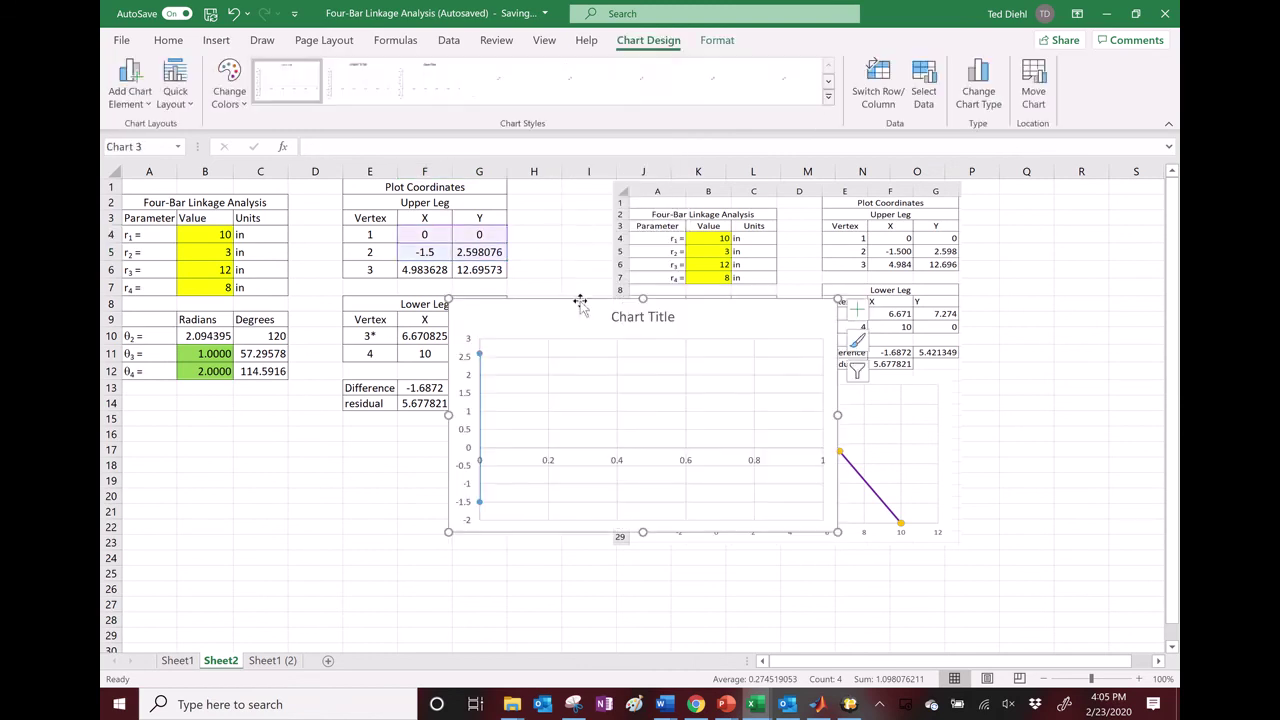
left_click_drag(580, 300, 295, 464)
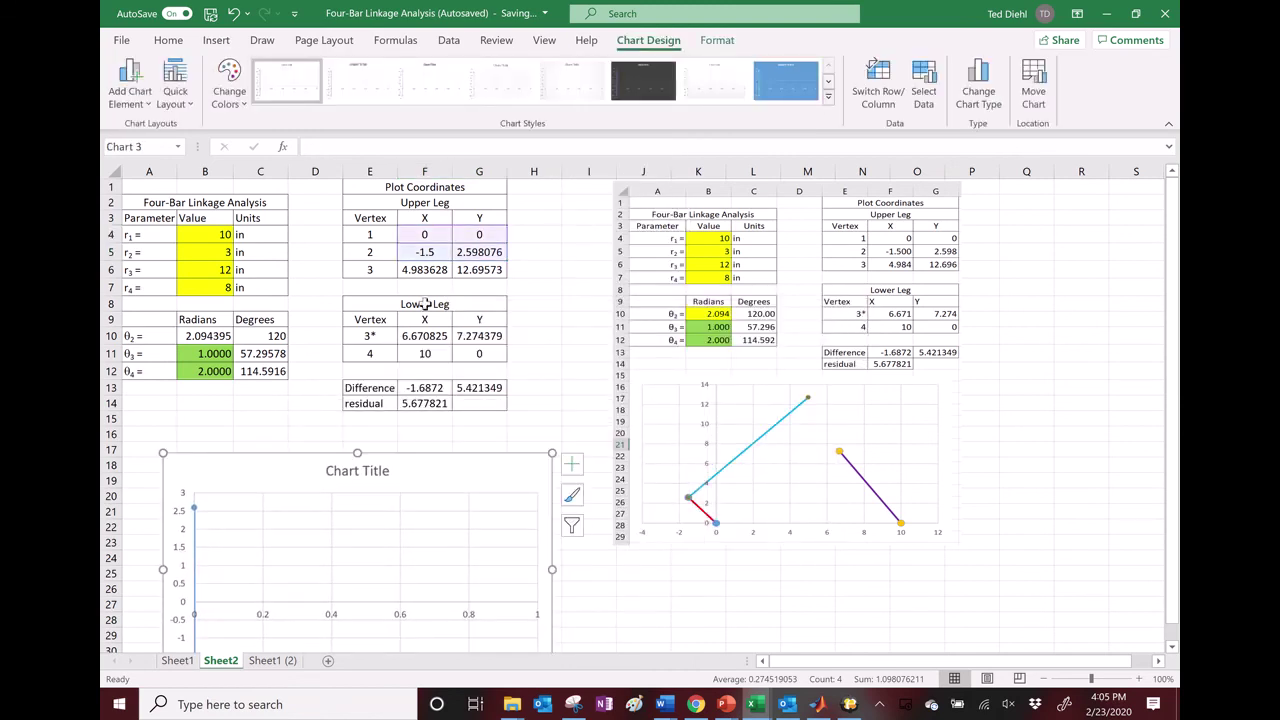
Reassign the chart series for vertices 1 and 2 to use X values F4:F5 and Y values G4:G5.
left_click(194, 527)
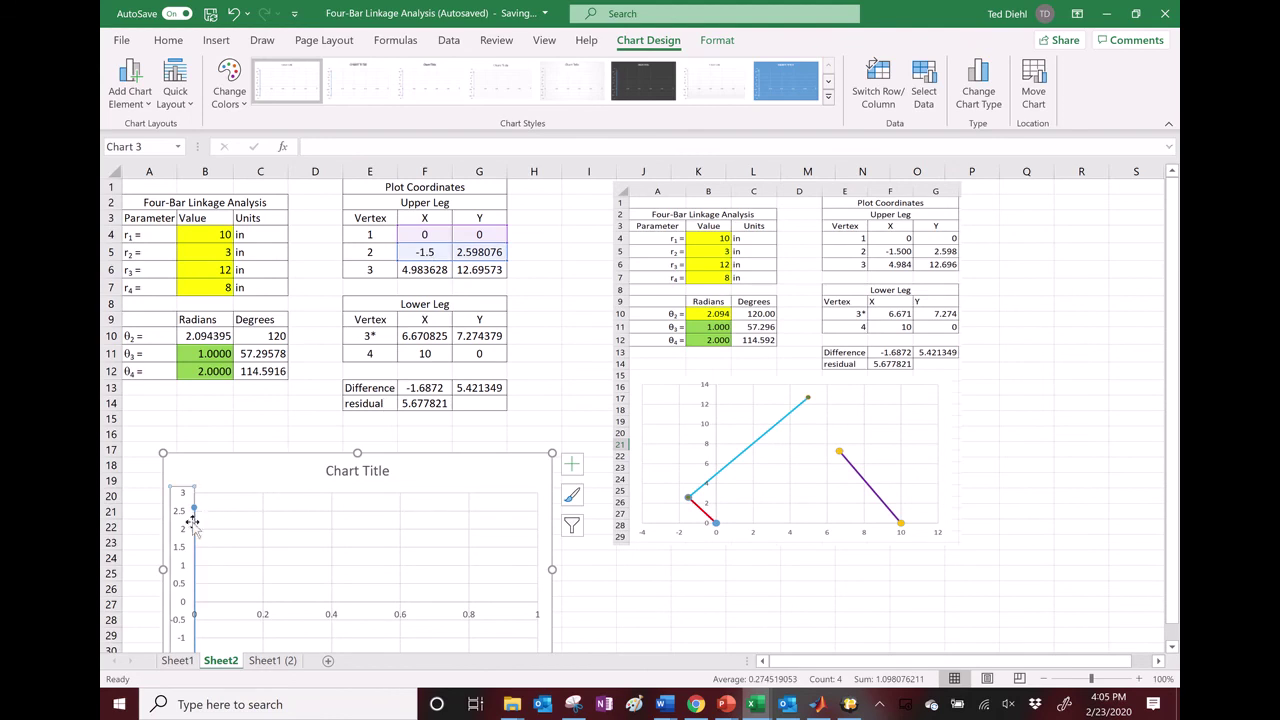
left_click(194, 508)
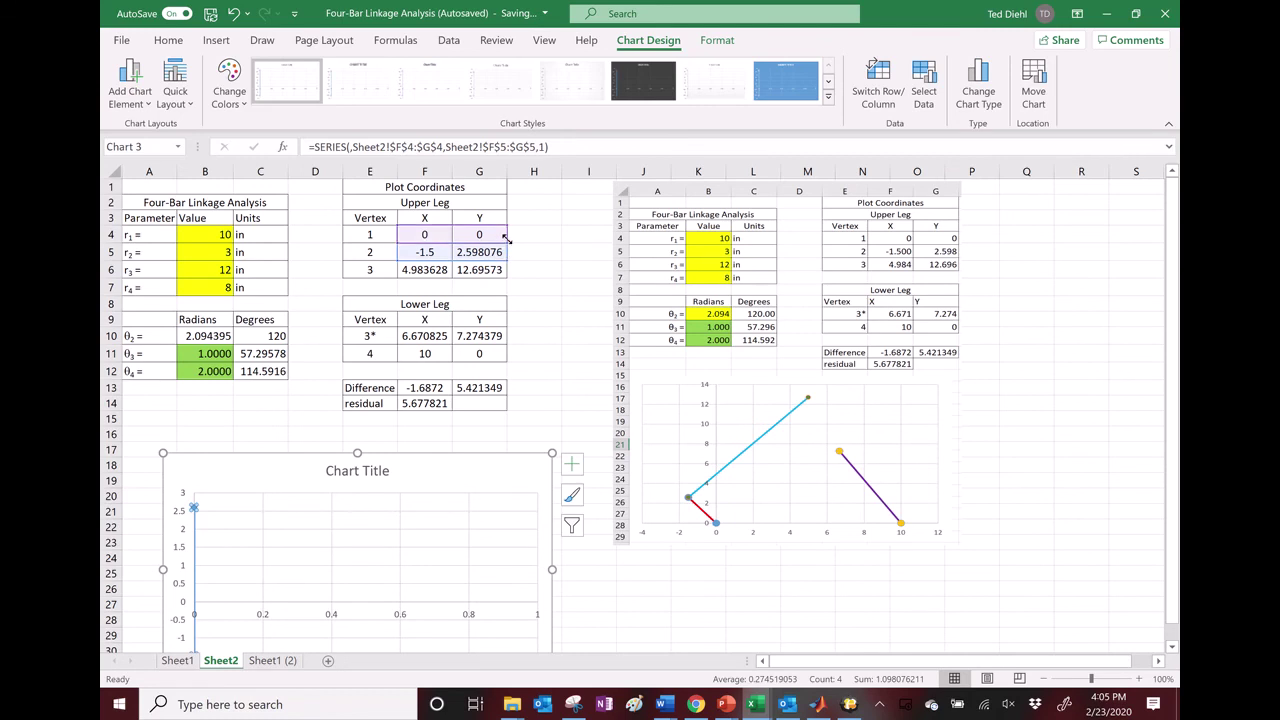
left_click_drag(507, 234, 615, 219)
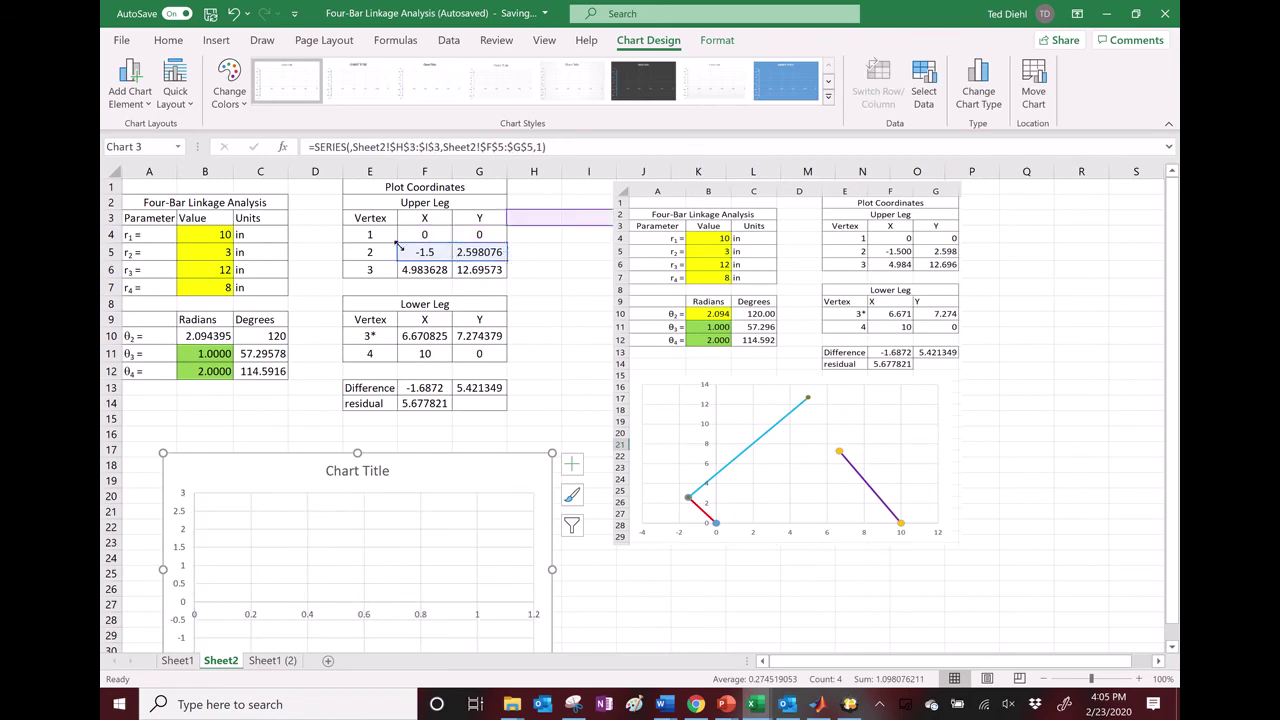
mouse_move(409, 237)
left_mouse_down()
mouse_move(485, 236)
mouse_move(365, 268)
mouse_move(345, 249)
mouse_move(362, 230)
mouse_move(405, 226)
left_mouse_up()
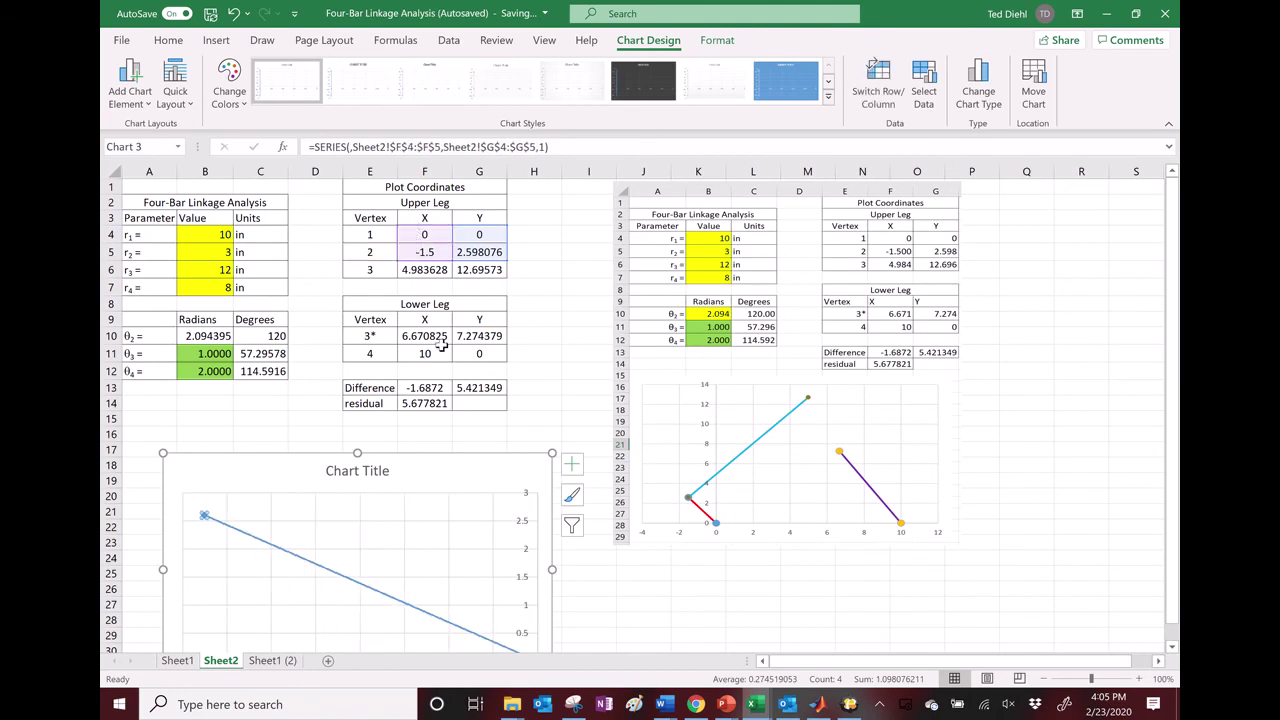
Try swapping the series to X values G4:G5 and Y values F4:F5, and swap the two ranges back.
left_click_drag(485, 268, 544, 250)
left_click_drag(450, 243, 394, 246)
scroll(397, 387, "down", 3)
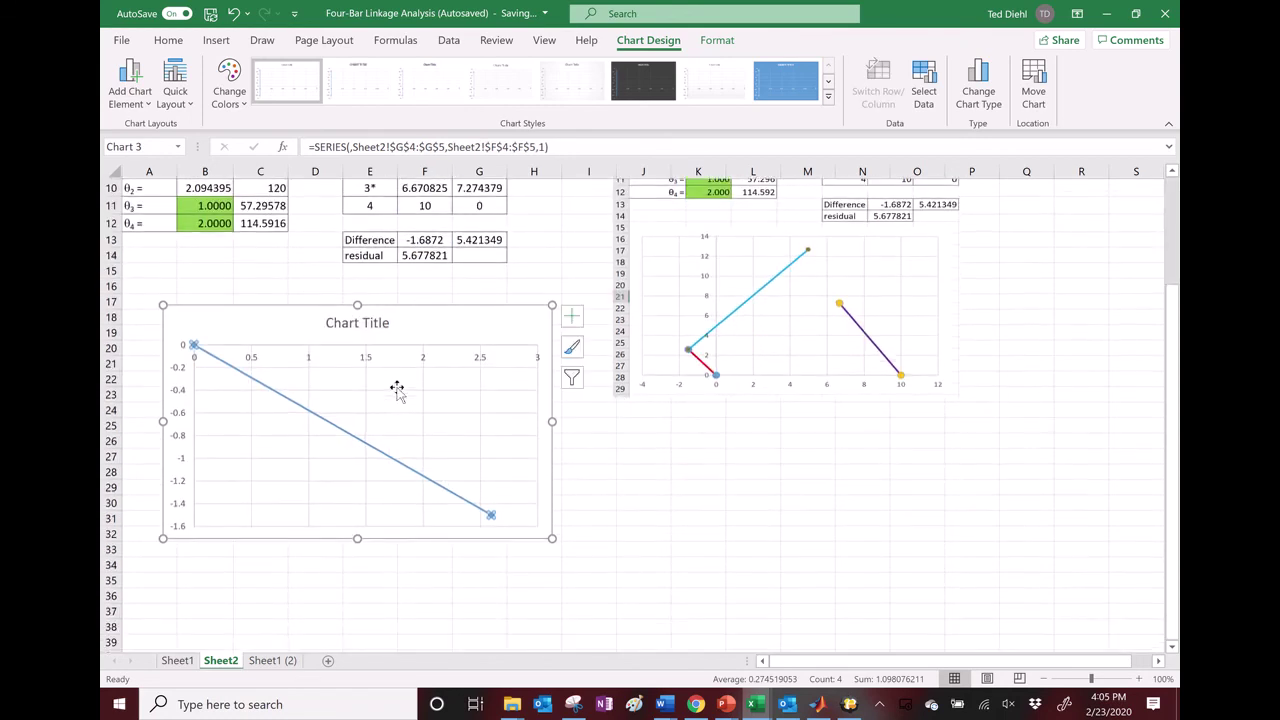
scroll(396, 391, "up", 1)
scroll(396, 391, "up", 1)
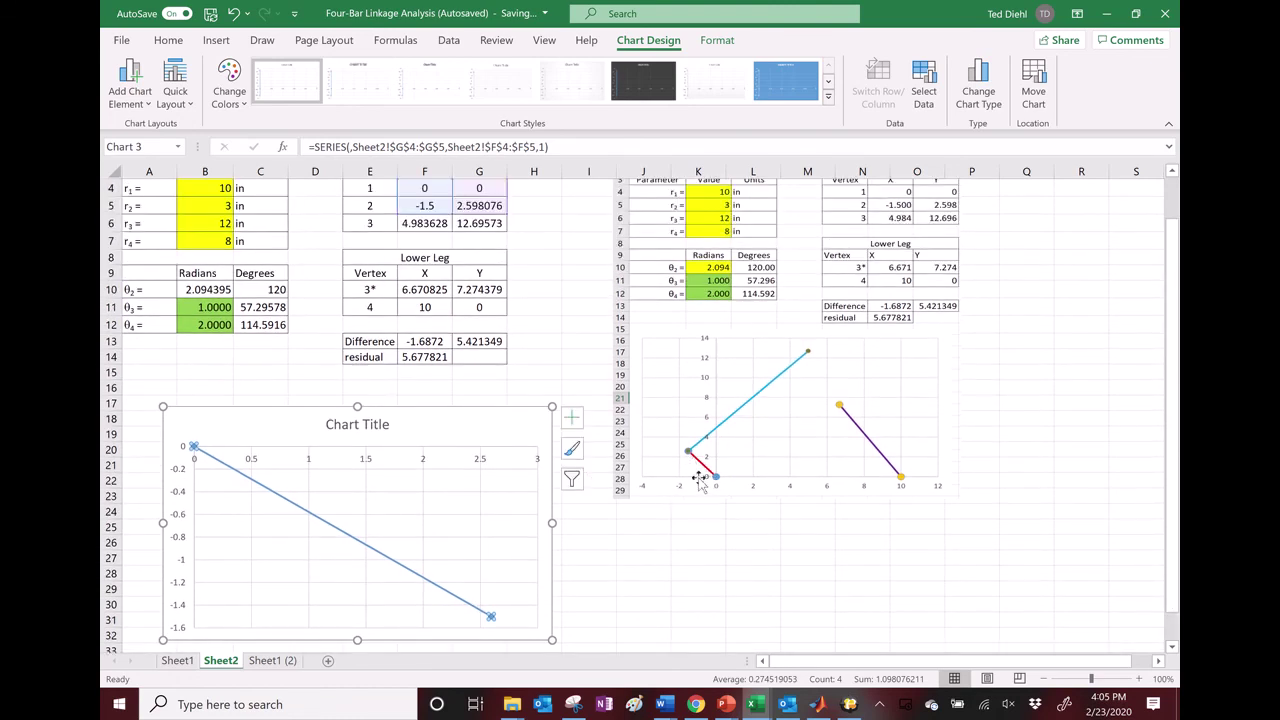
scroll(450, 248, "up", 1)
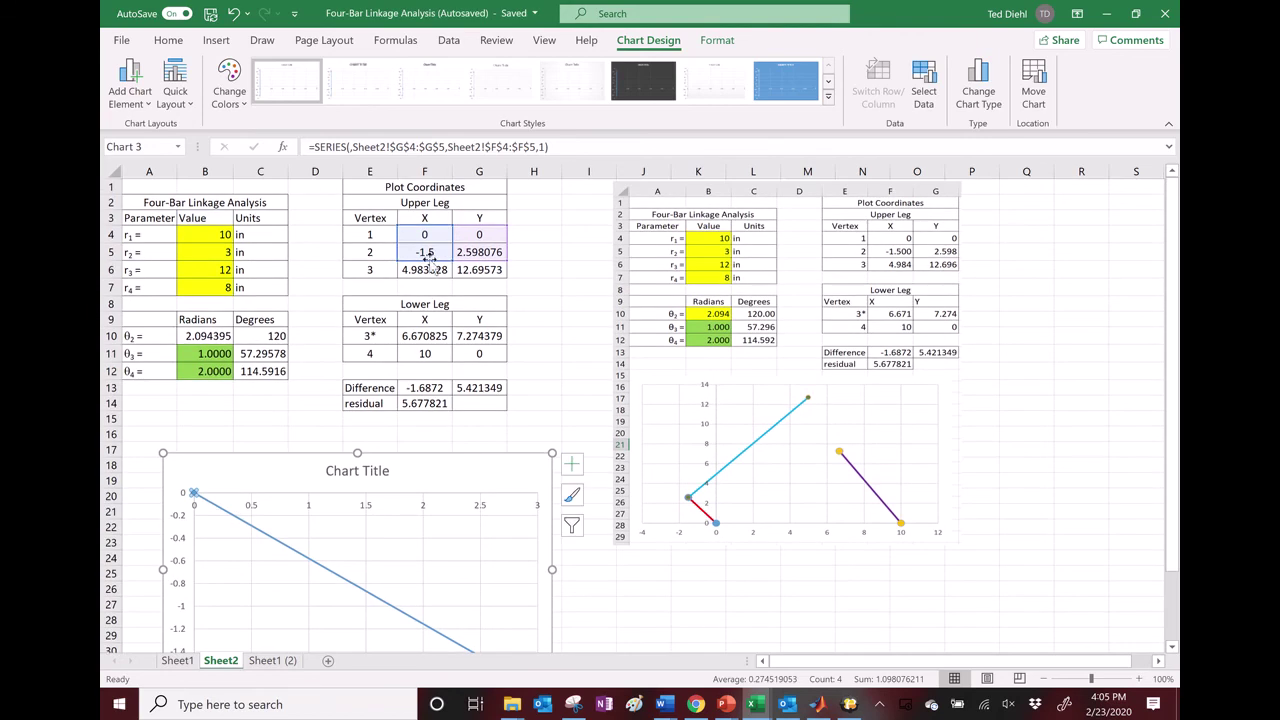
left_click_drag(538, 263, 428, 260)
left_click_drag(577, 257, 490, 255)
Add a second data series to the chart with F5:F6 as its X values.
scroll(440, 318, "down", 1)
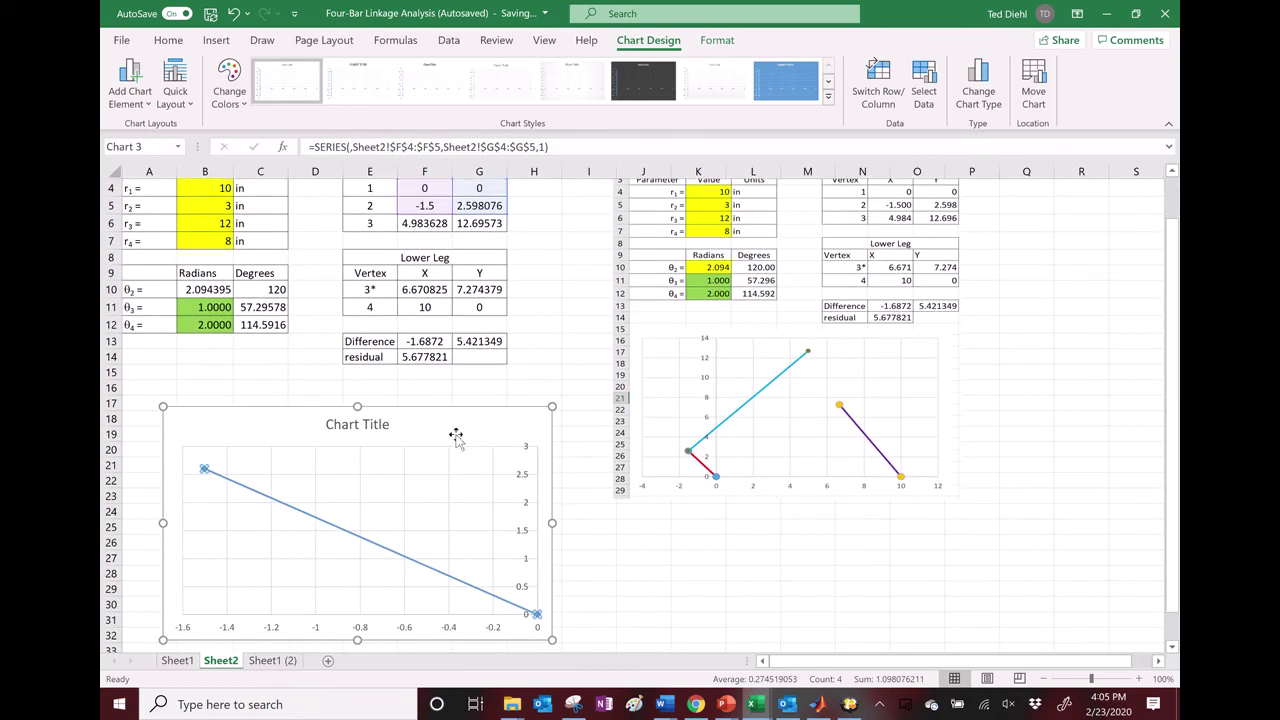
right_click(411, 492)
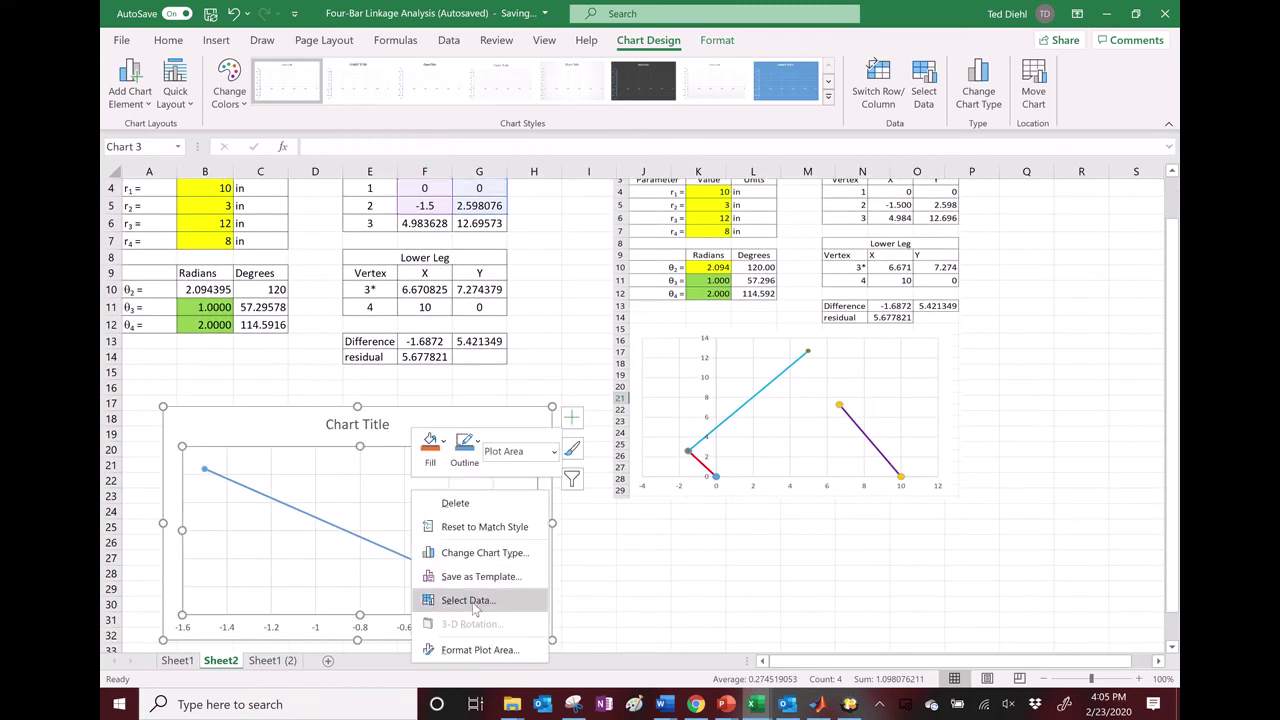
left_click(470, 600)
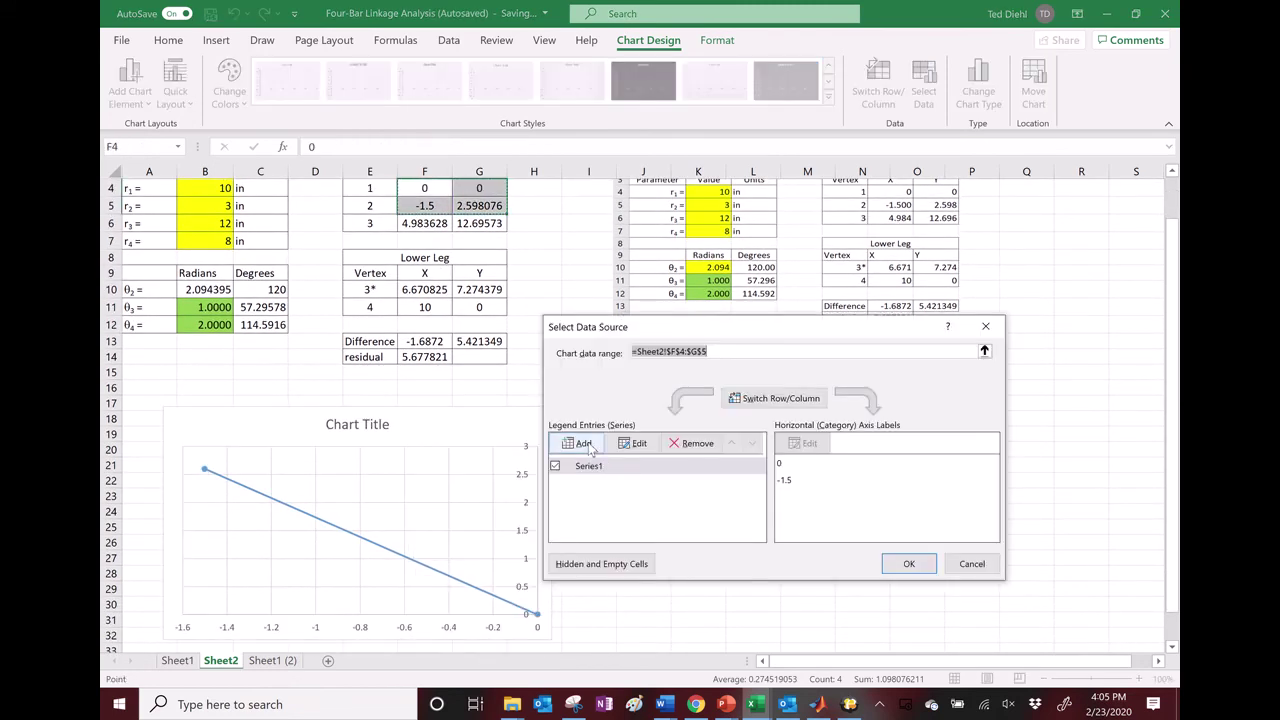
left_click(583, 443)
left_click(809, 451)
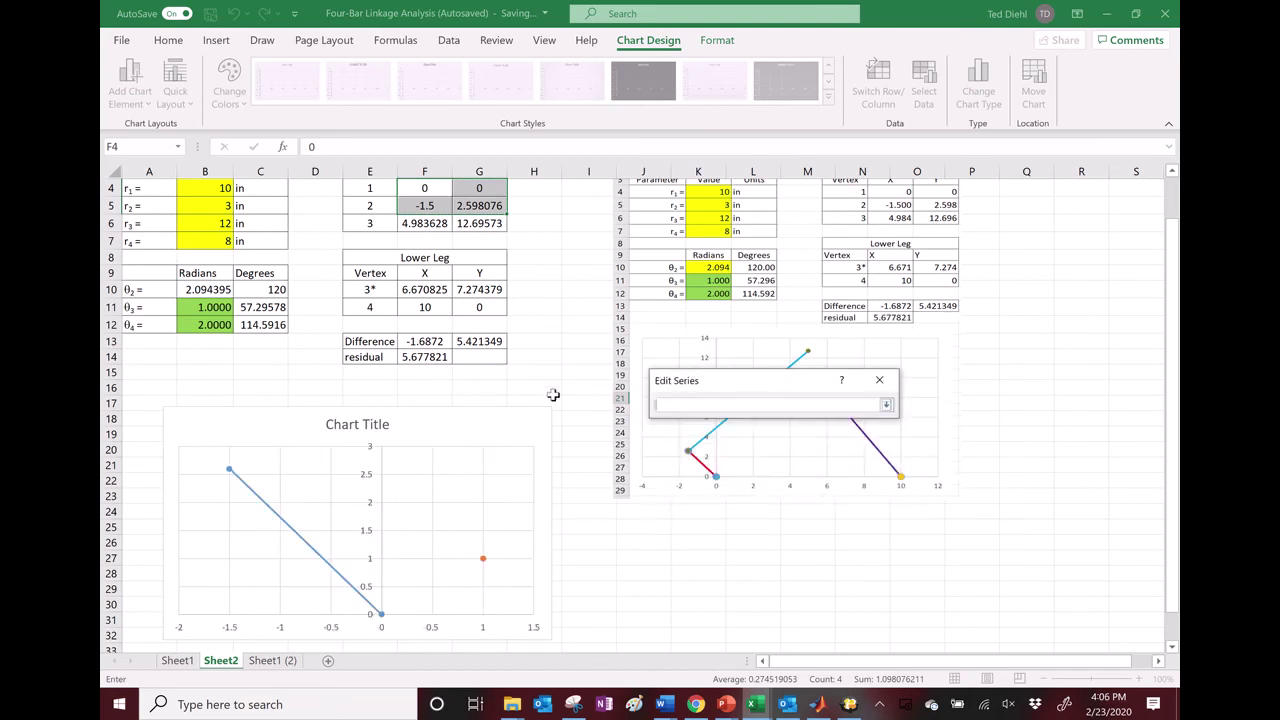
scroll(552, 394, "up", 1)
left_click(435, 255)
left_click_drag(435, 255, 436, 272)
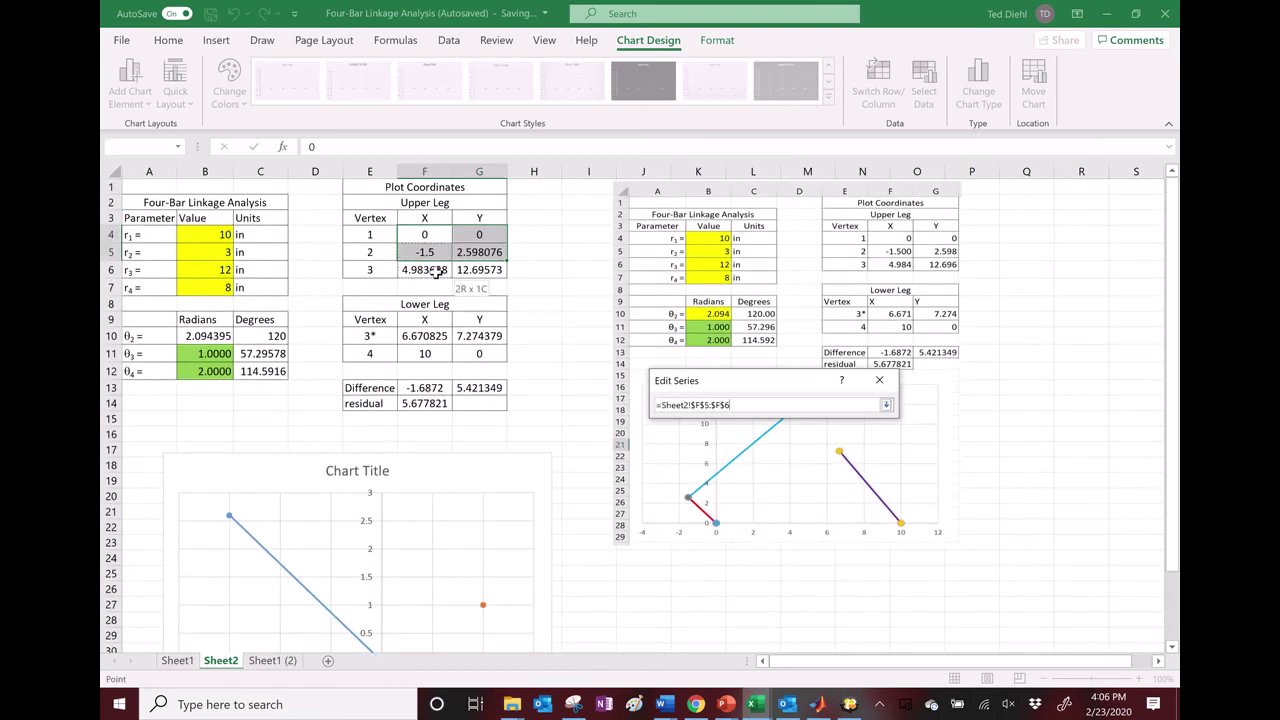
left_click(885, 408)
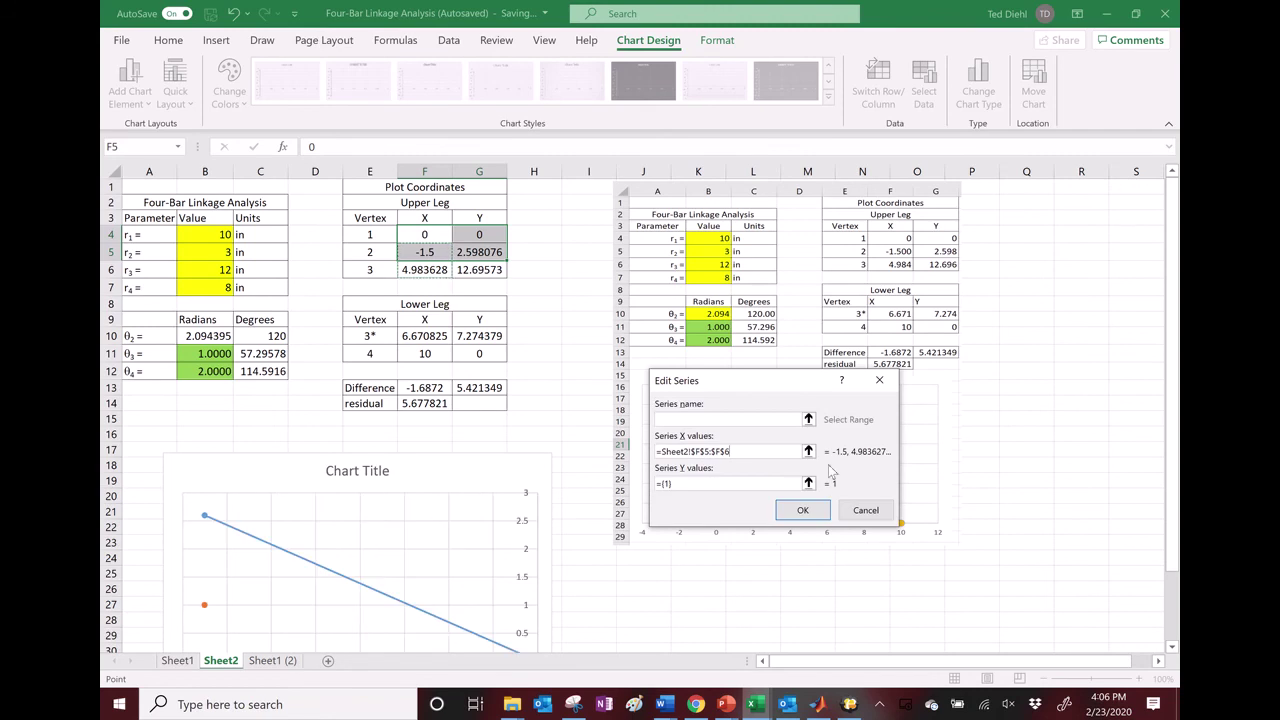
Set the second series' Y values to G5:G6 and accept the series.
left_click(809, 484)
left_click_drag(487, 256, 492, 272)
left_click(885, 405)
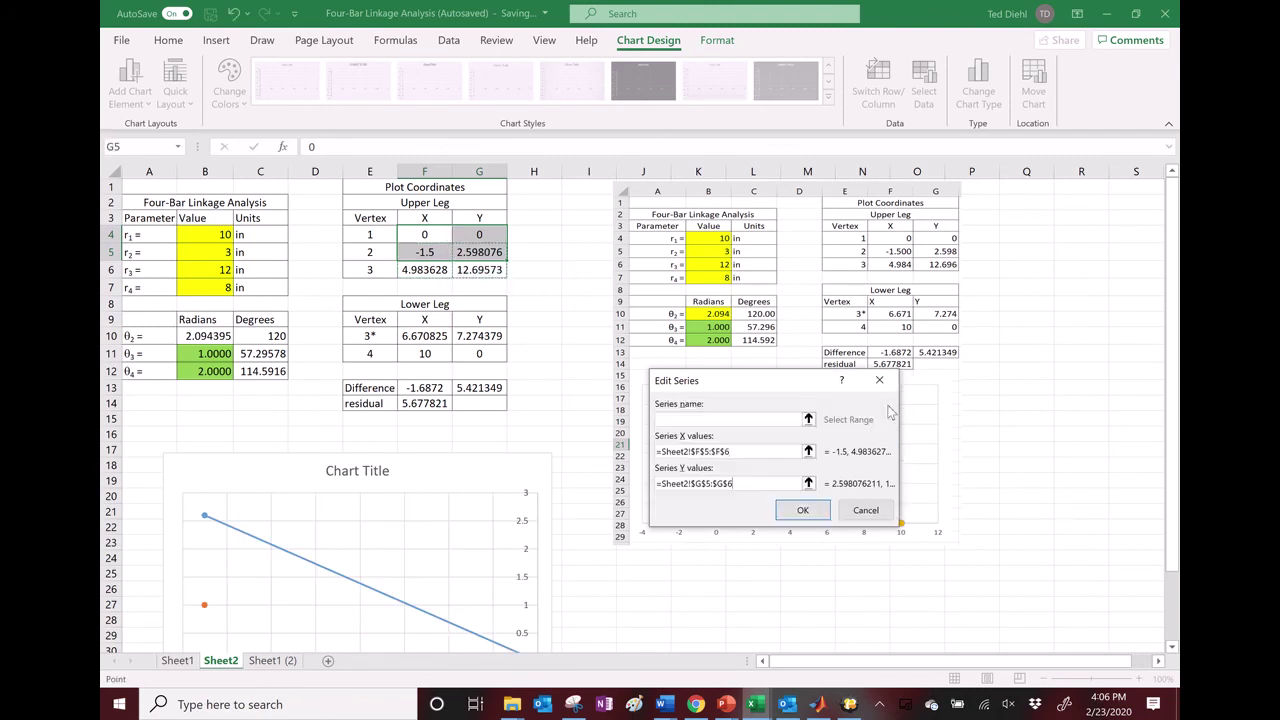
left_click_drag(805, 388, 807, 351)
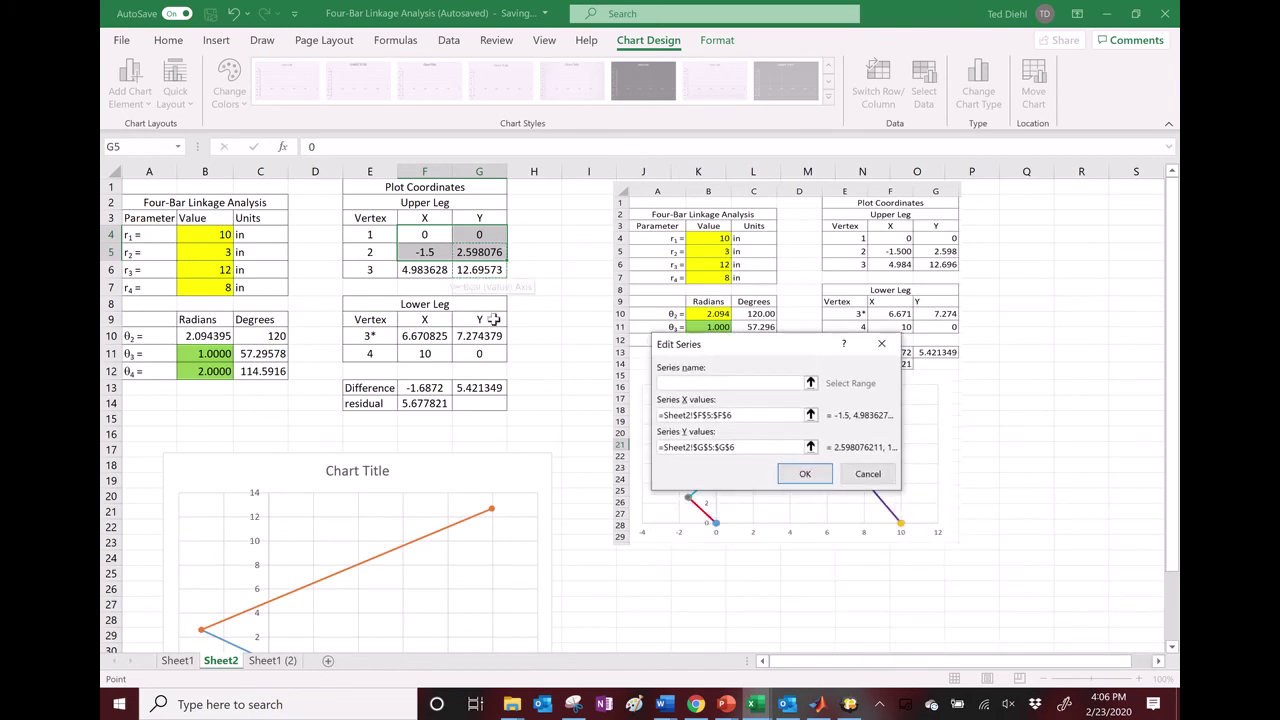
left_click(804, 473)
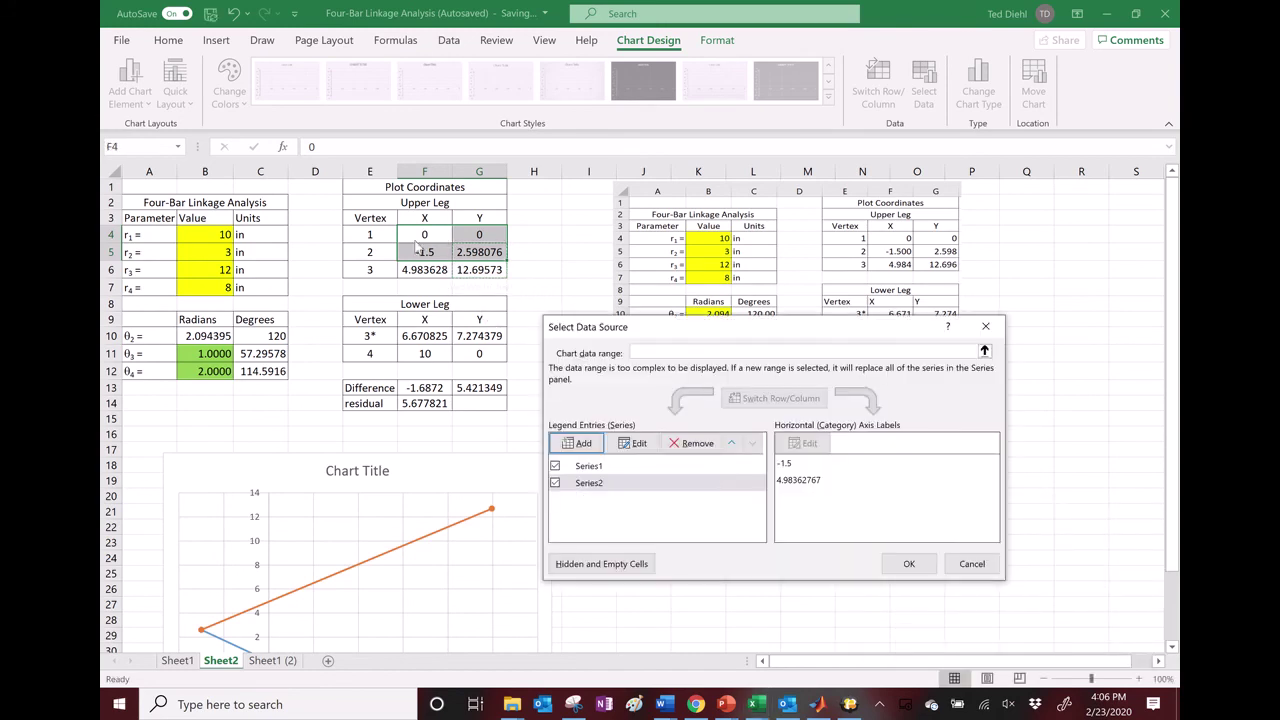
Add a third series for the lower leg with X values F10:F11 and Y values G10:G11, and accept the chart data.
left_click(578, 443)
left_click(812, 415)
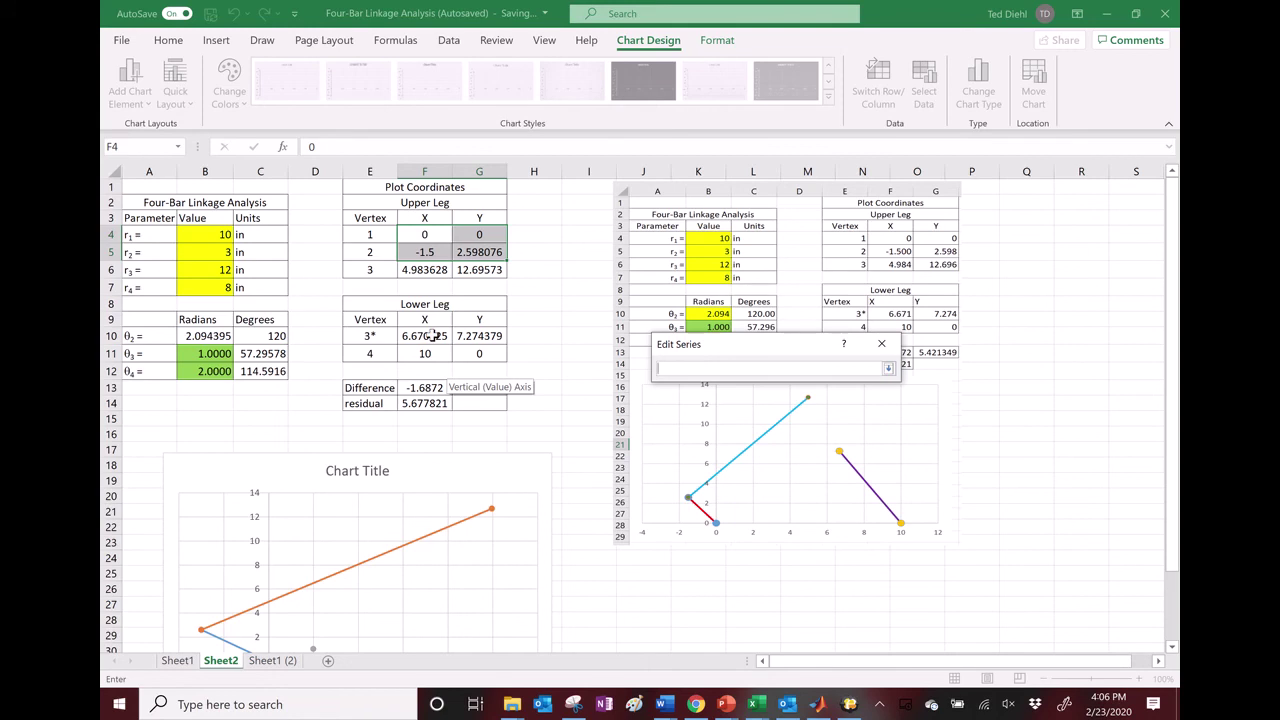
left_click_drag(428, 336, 425, 354)
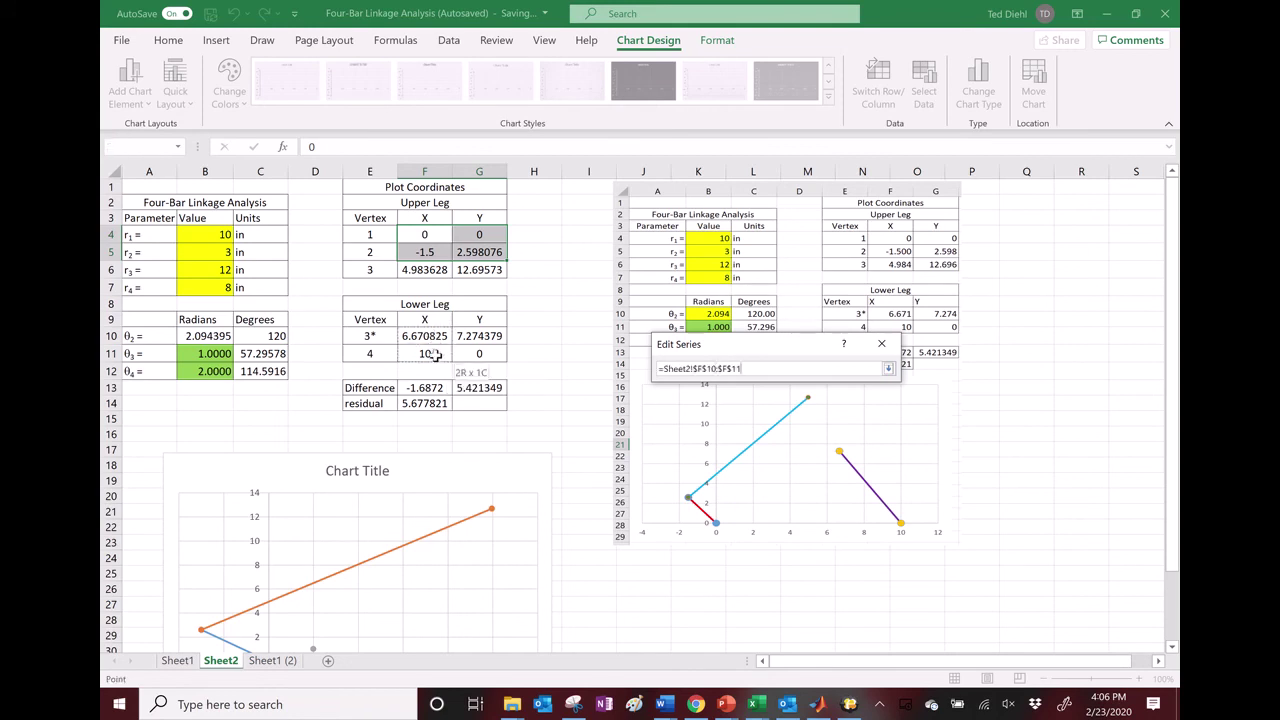
left_click(889, 369)
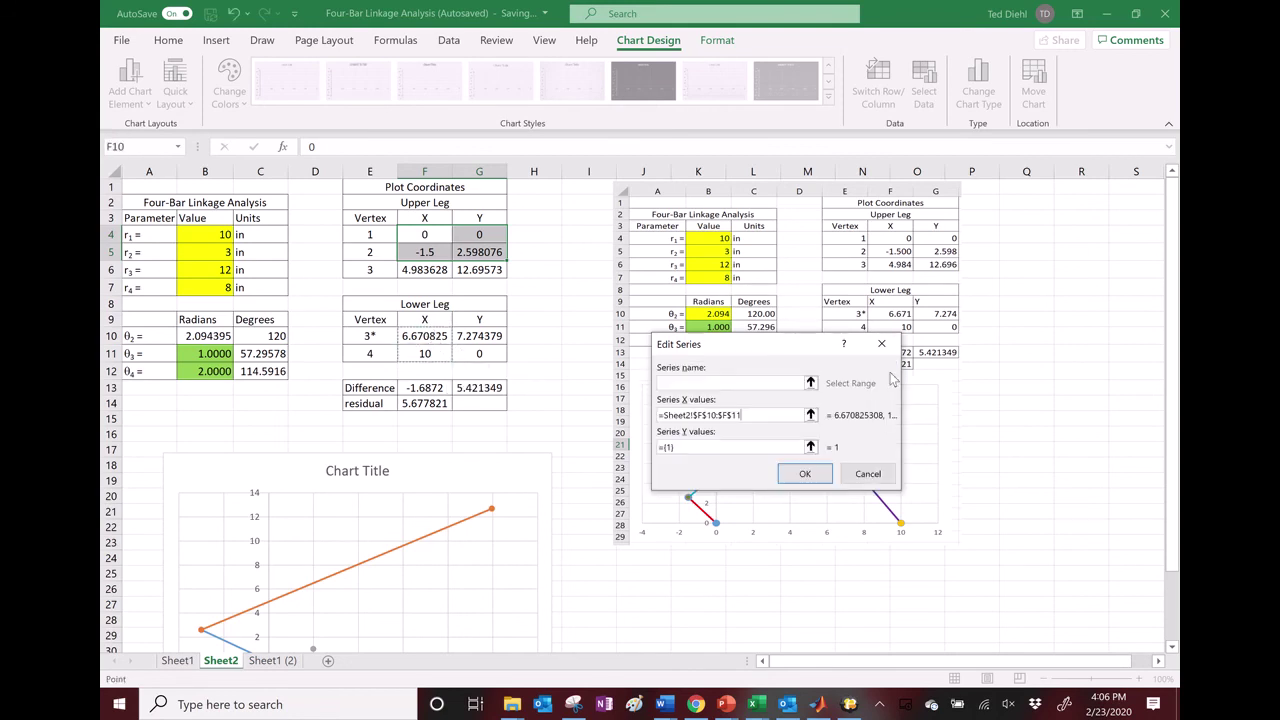
left_click(811, 447)
left_click_drag(484, 336, 480, 354)
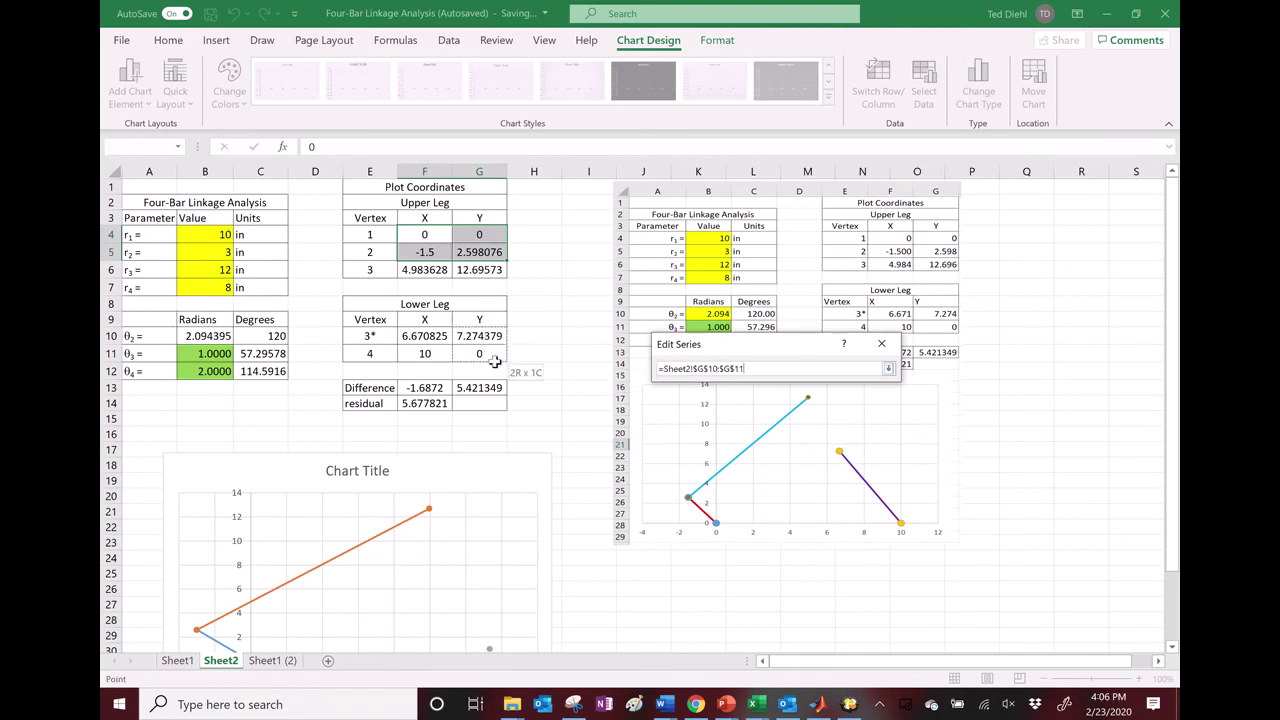
left_click(889, 369)
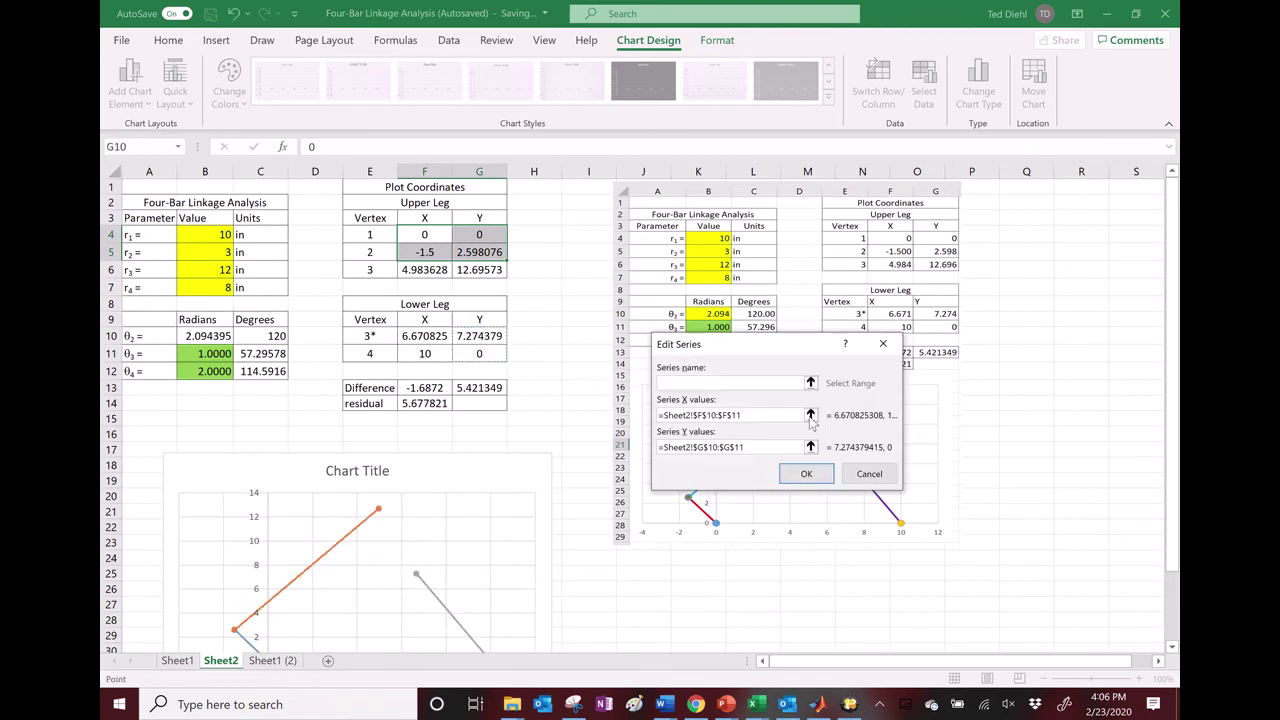
left_click(808, 474)
left_click(907, 564)
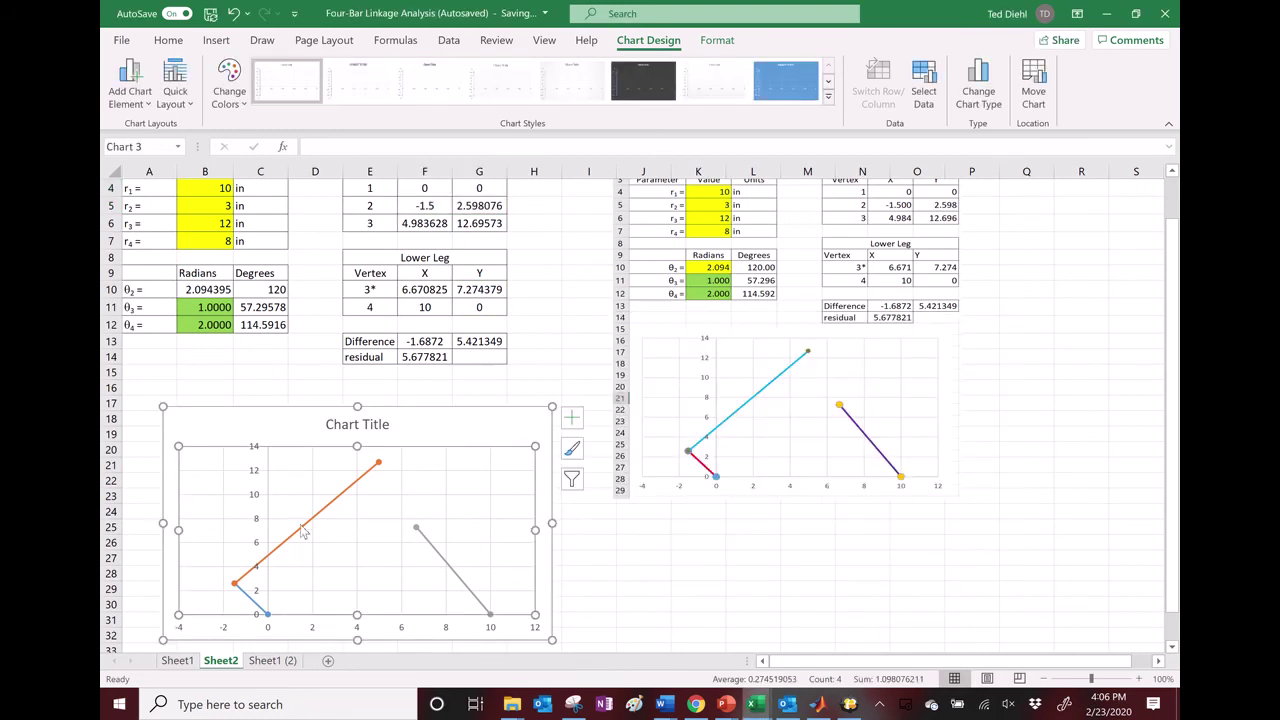
Format the line between vertices 1 and 2 in the chart as a solid red line.
left_click(315, 519)
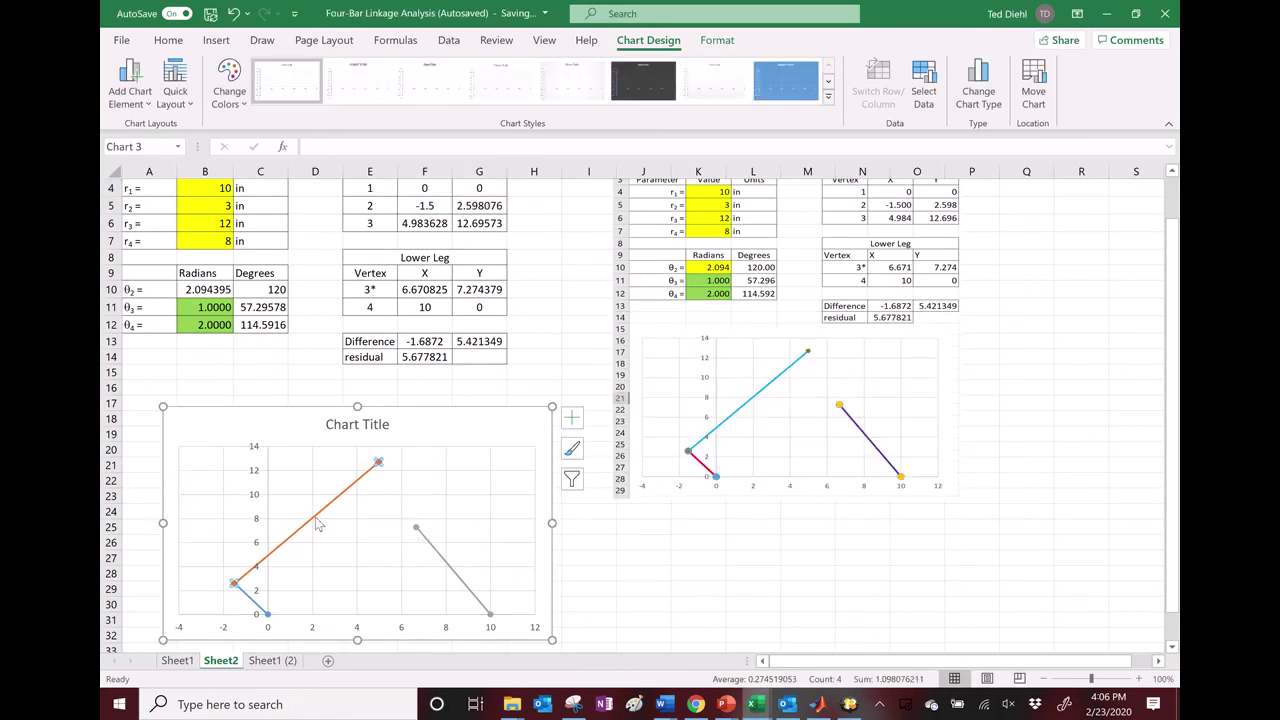
left_click(263, 608)
right_click(263, 608)
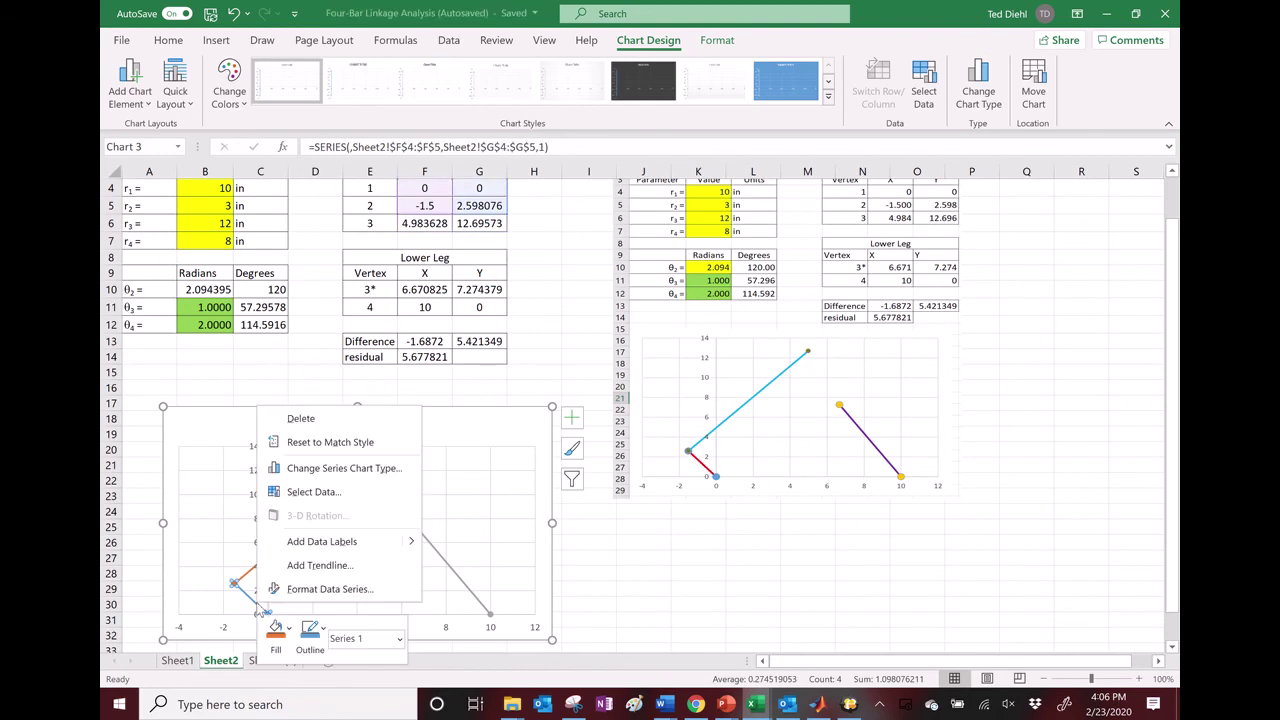
left_click(253, 605)
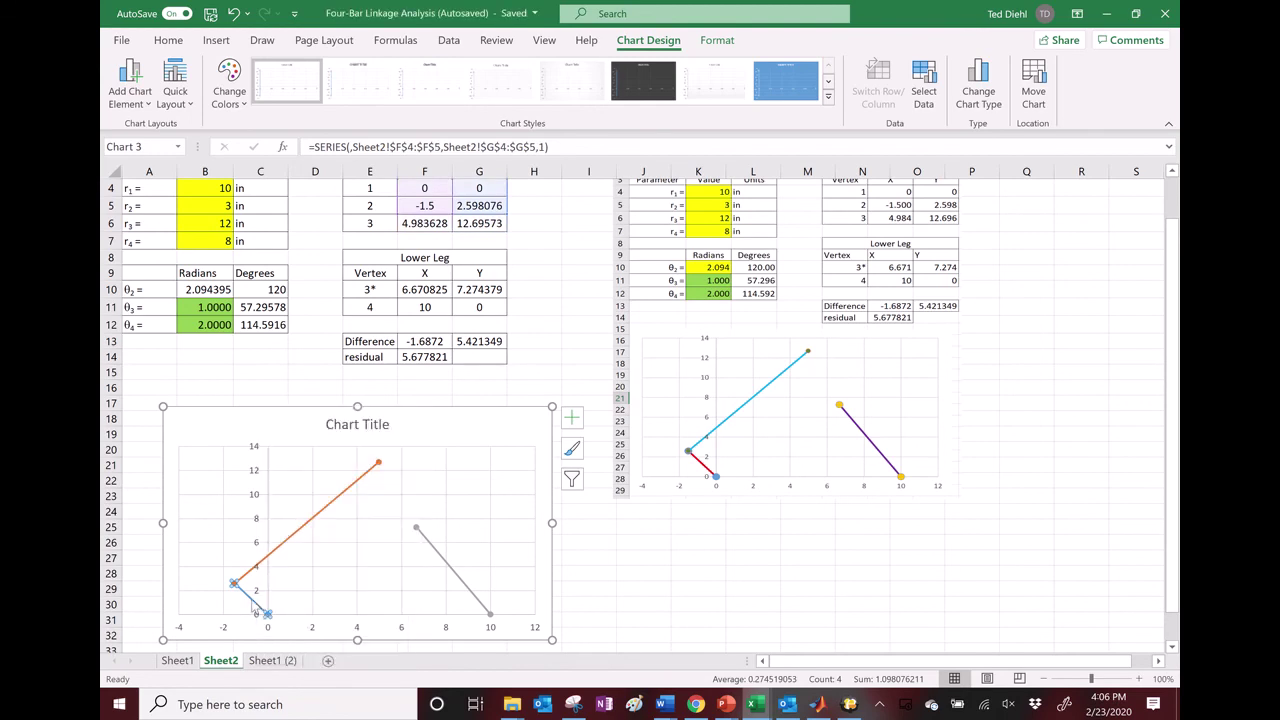
right_click(254, 610)
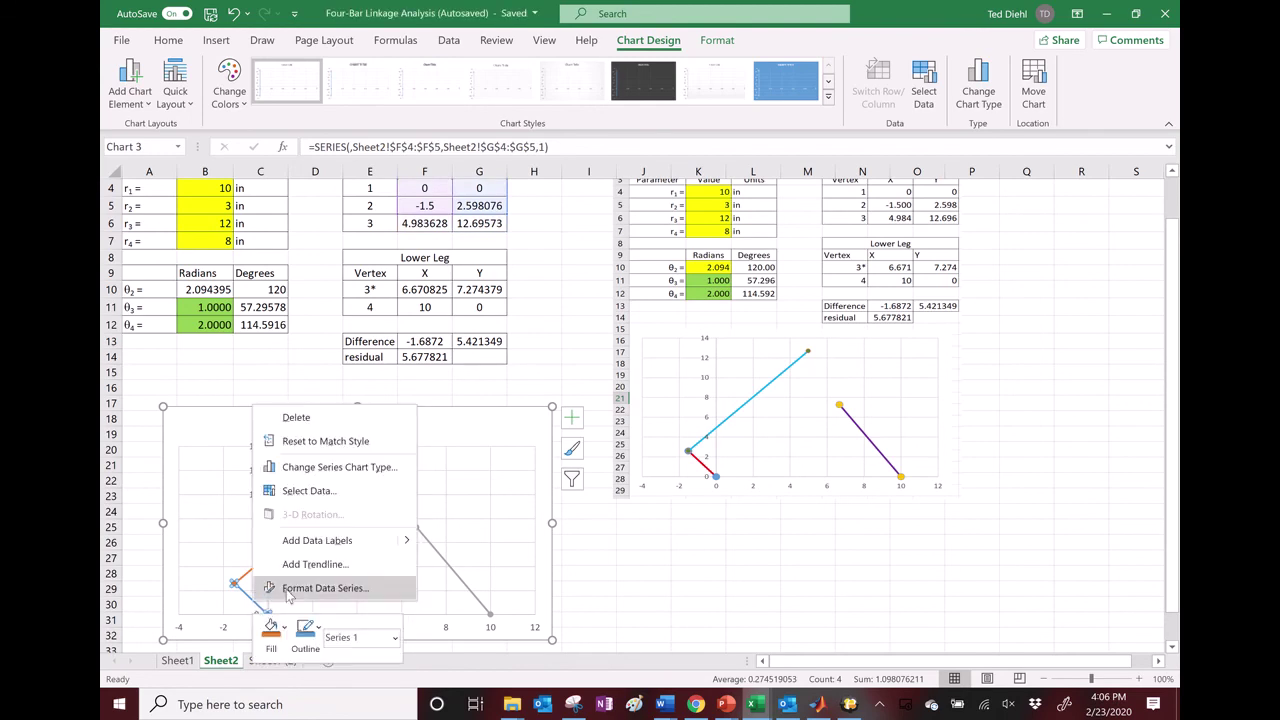
key("Escape")
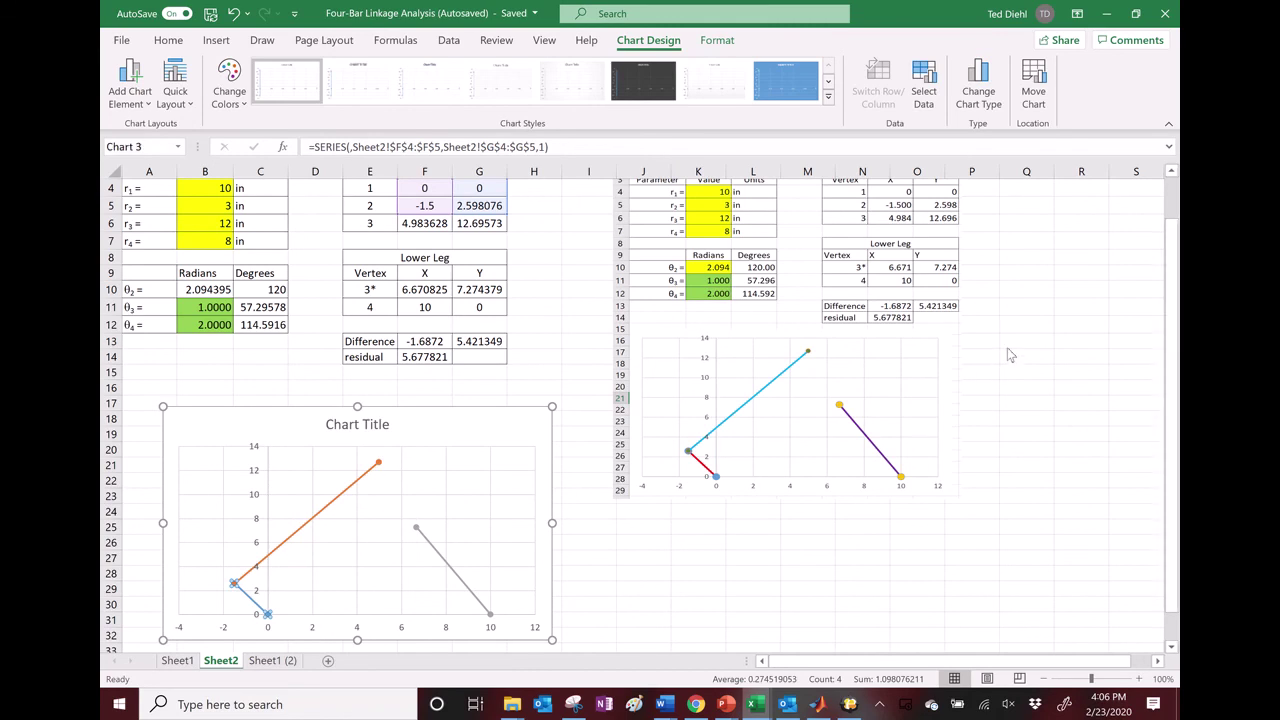
key("ctrl+1")
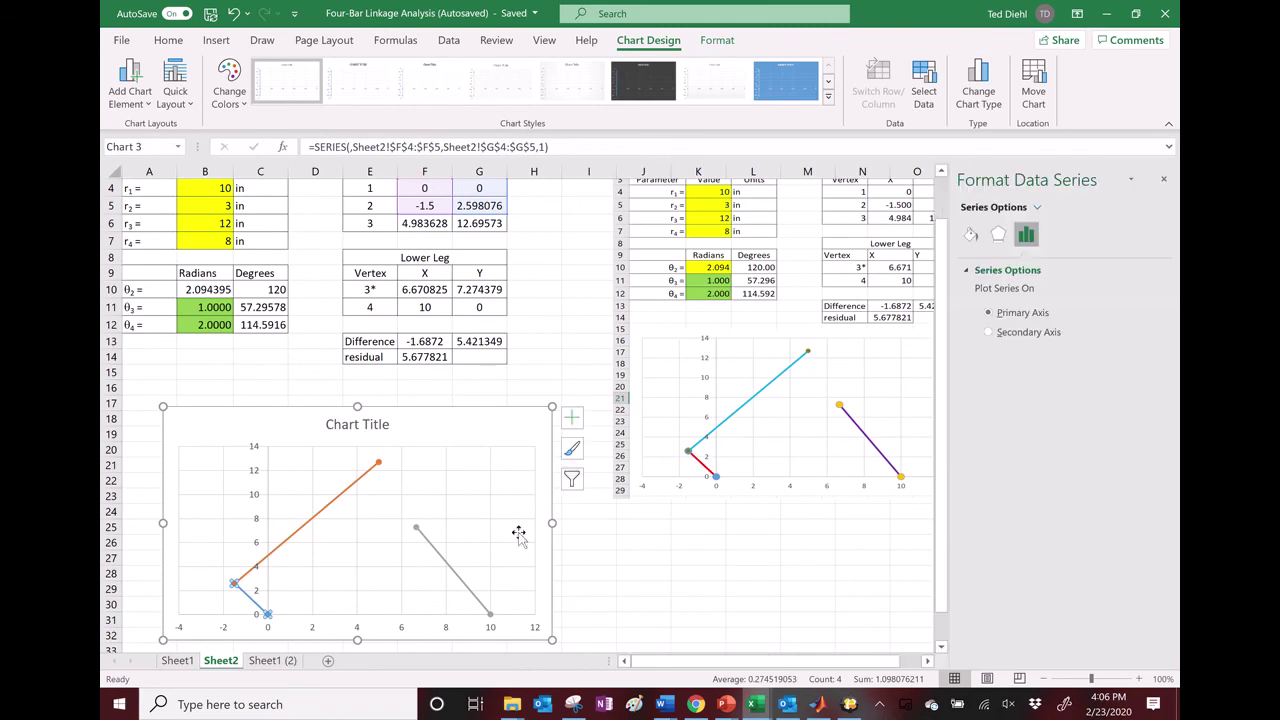
left_click(970, 236)
left_click(1150, 406)
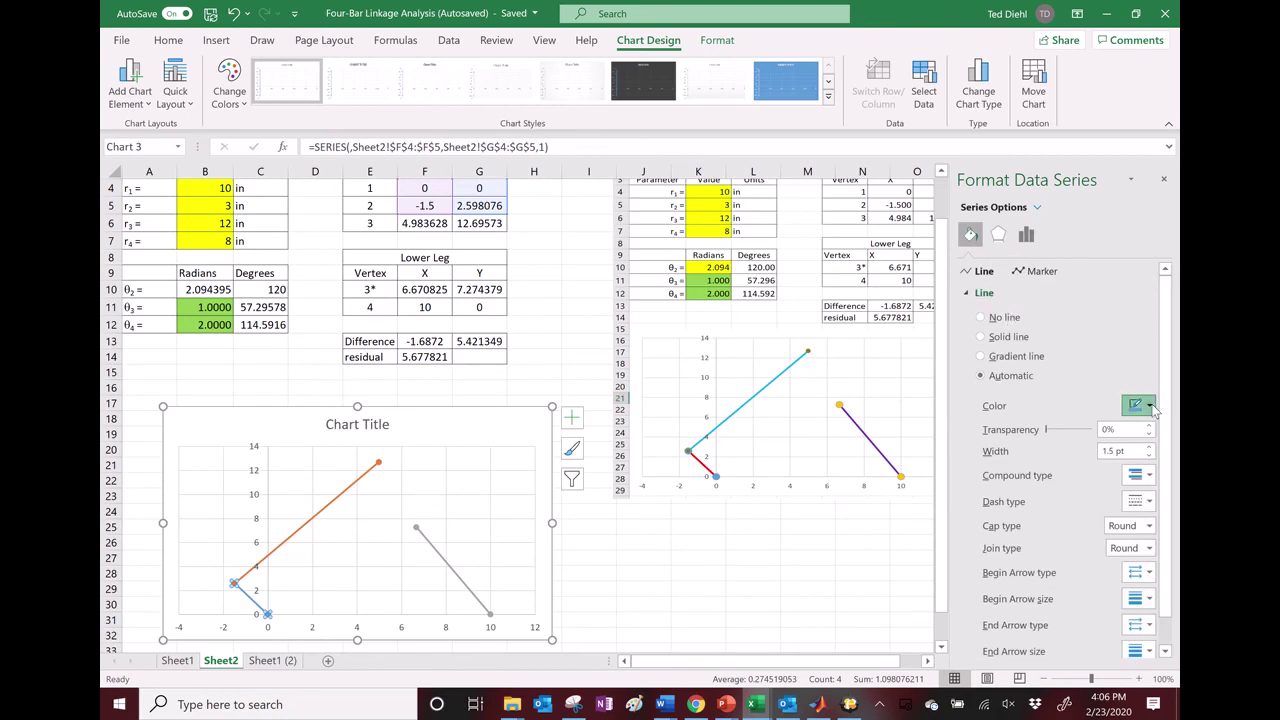
left_click(1064, 560)
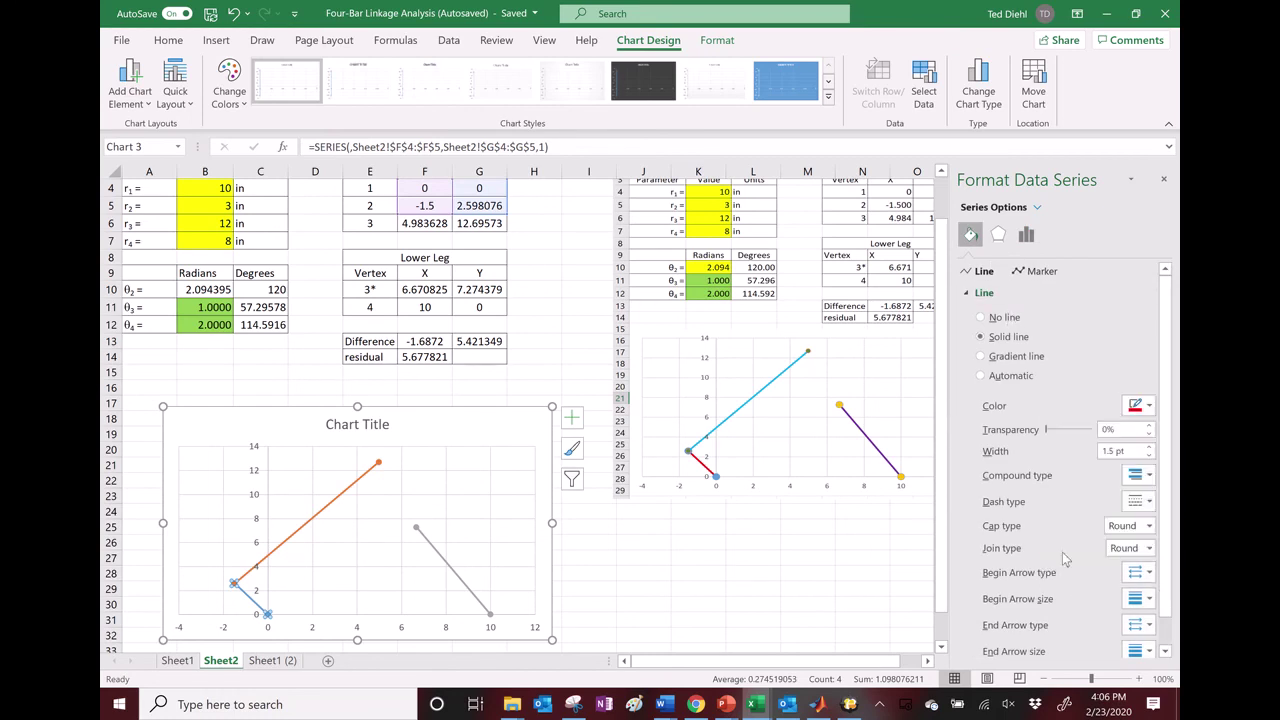
Set the vertex 1–2 series' markers to the built-in circle type with a solid red border.
left_click(1024, 276)
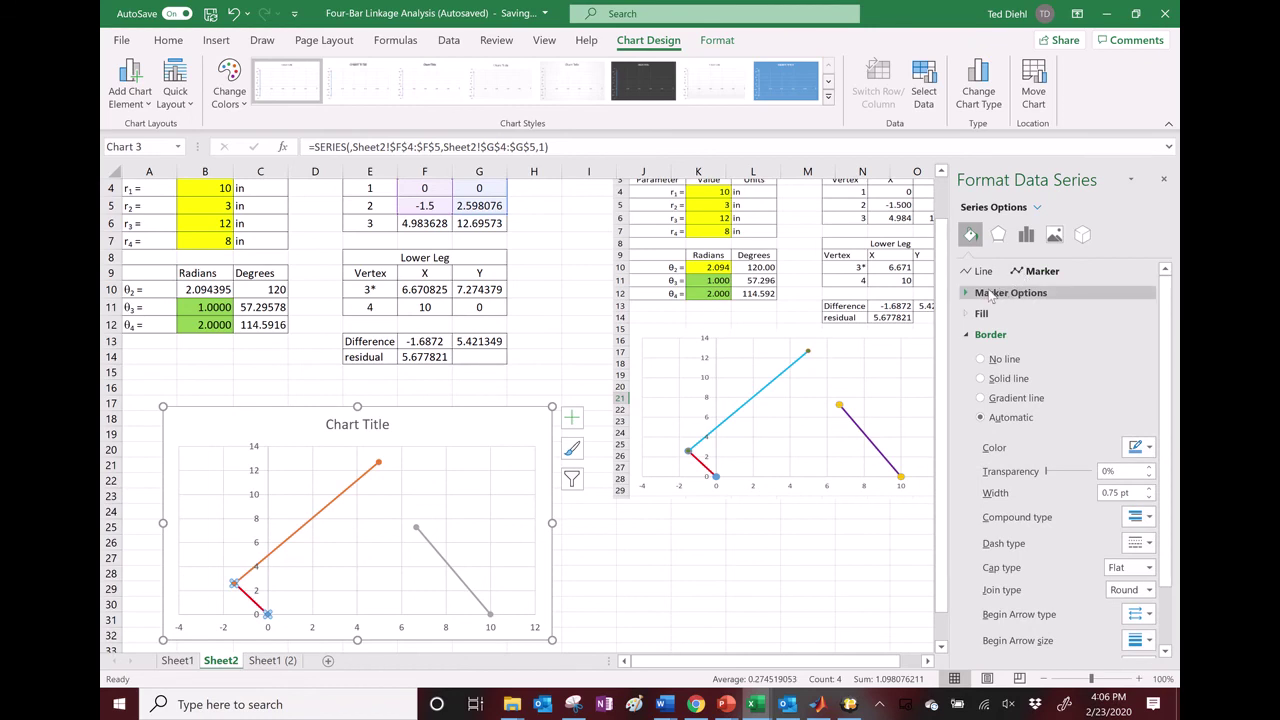
left_click(1000, 293)
left_click(982, 355)
left_click(1041, 376)
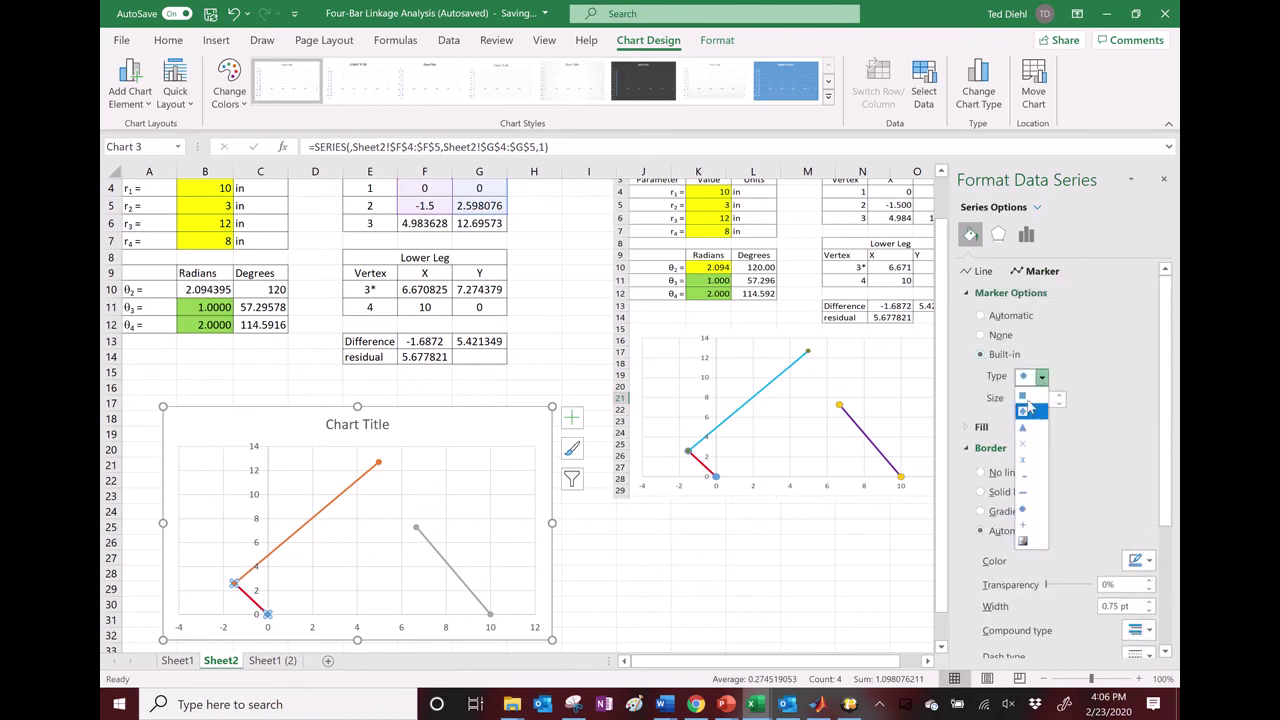
left_click(1028, 397)
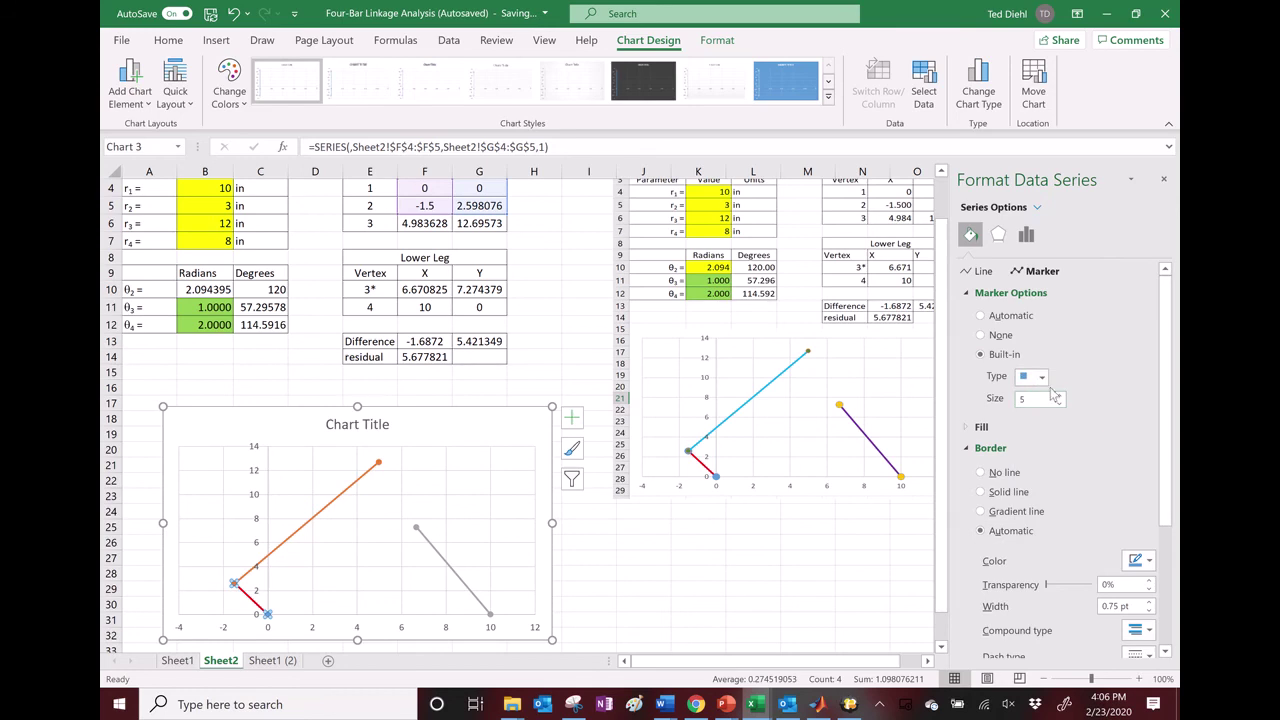
left_click(1041, 376)
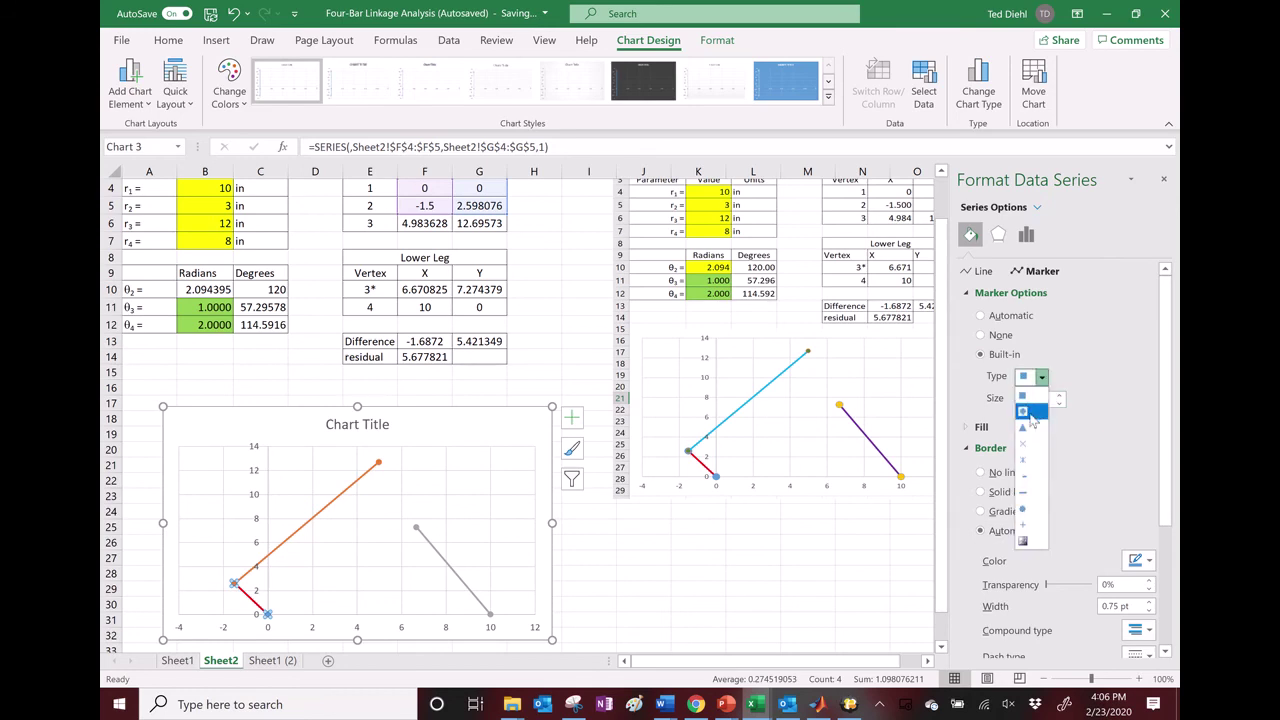
left_click(1036, 512)
scroll(1064, 494, "down", 1)
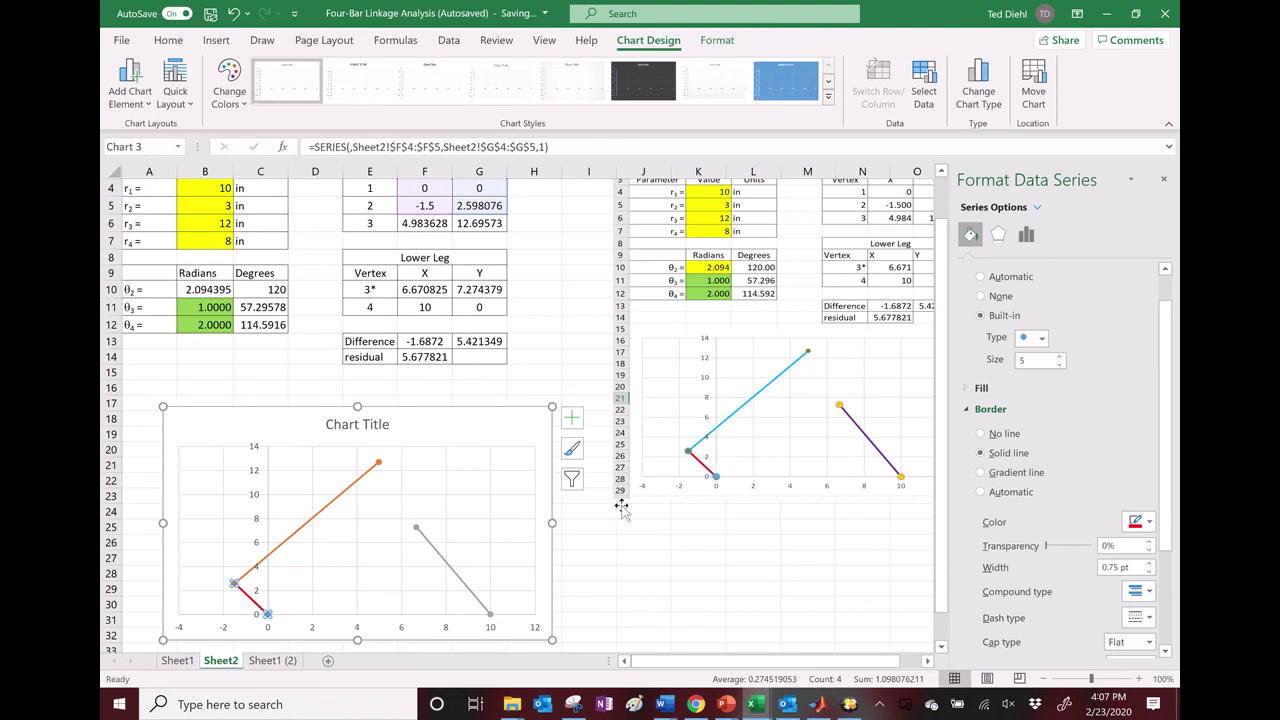
Format the vertex 2–3 series with solid light blue marker borders and a light blue line.
left_click(338, 507)
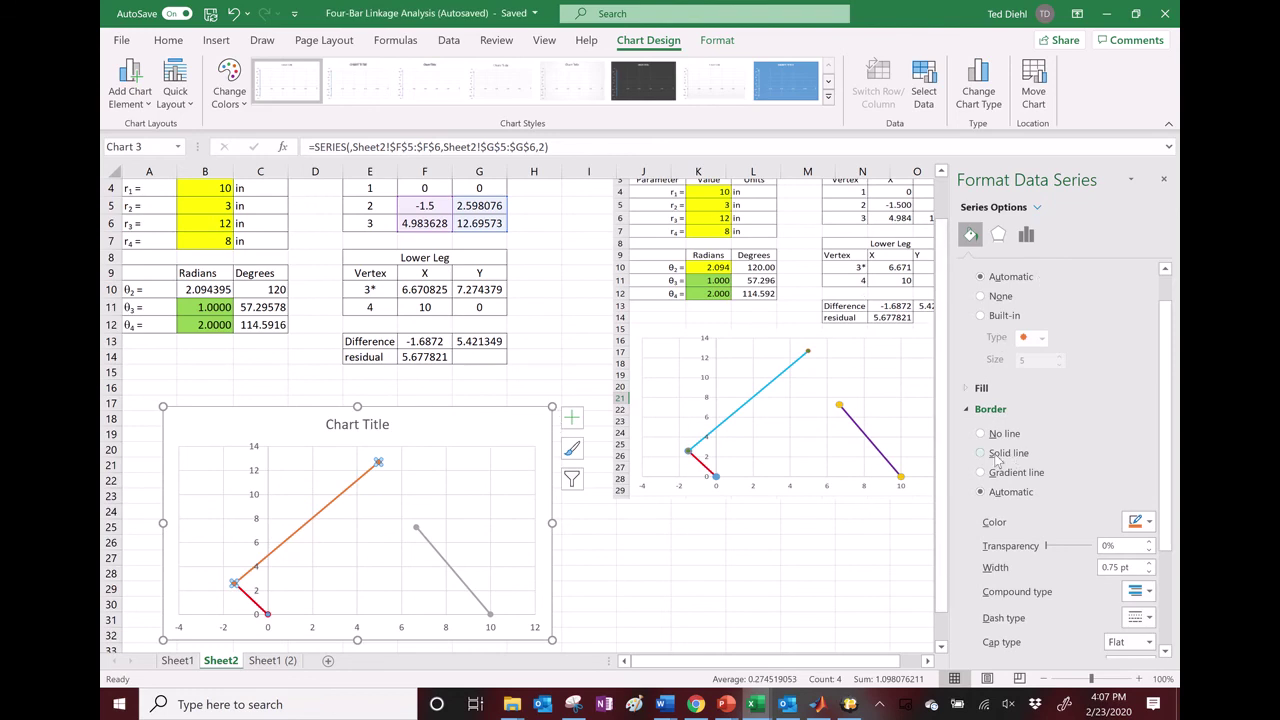
left_click(1146, 522)
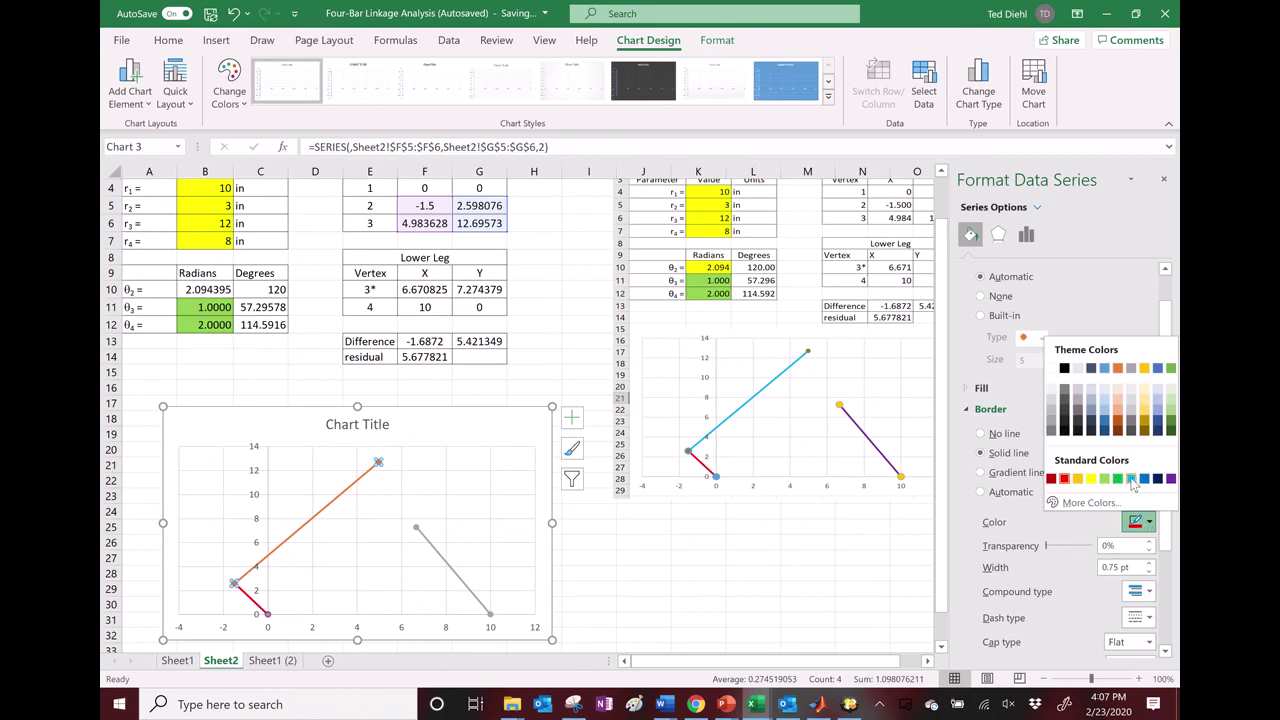
left_click(1131, 480)
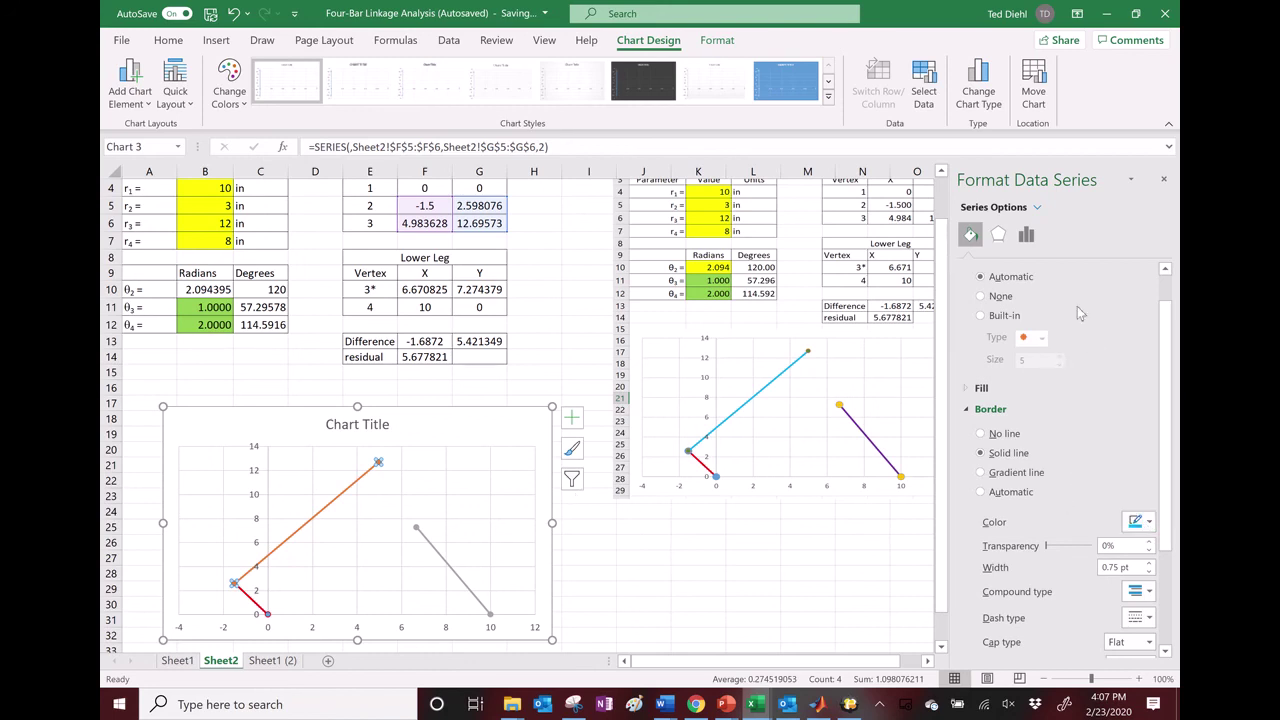
scroll(1045, 305, "up", 1)
scroll(1027, 315, "down", 1)
scroll(990, 300, "up", 1)
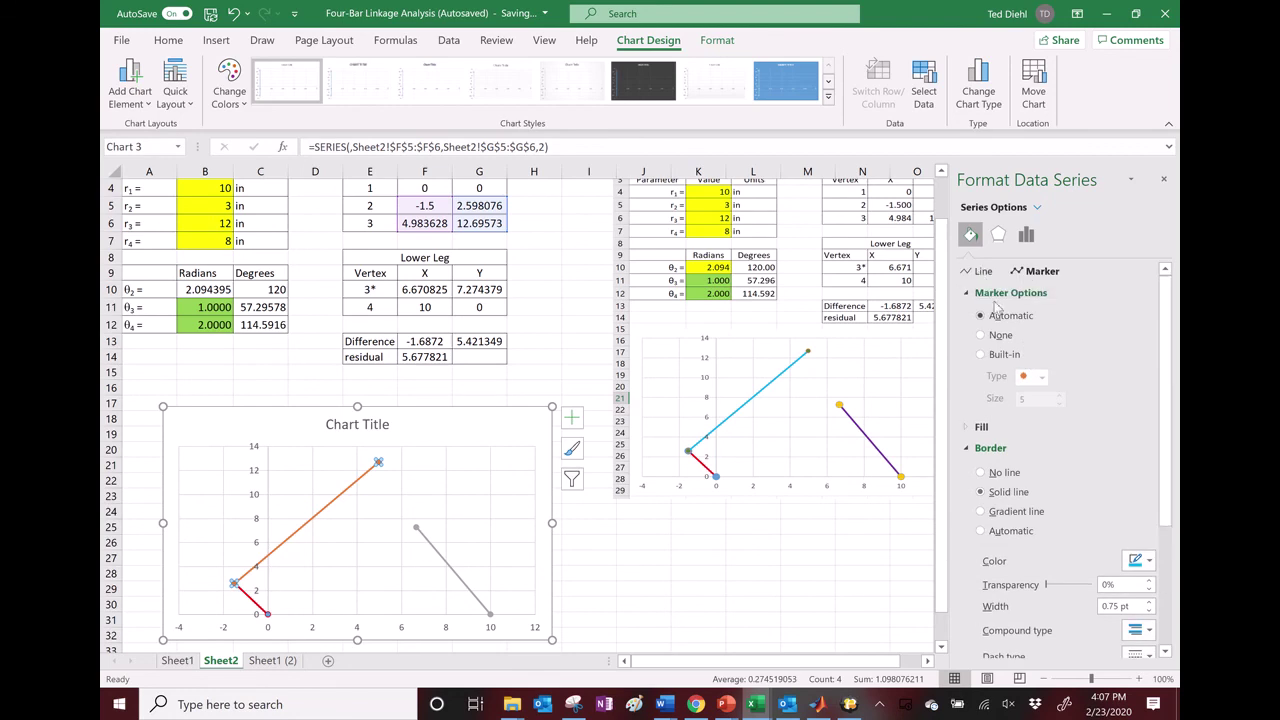
left_click(978, 271)
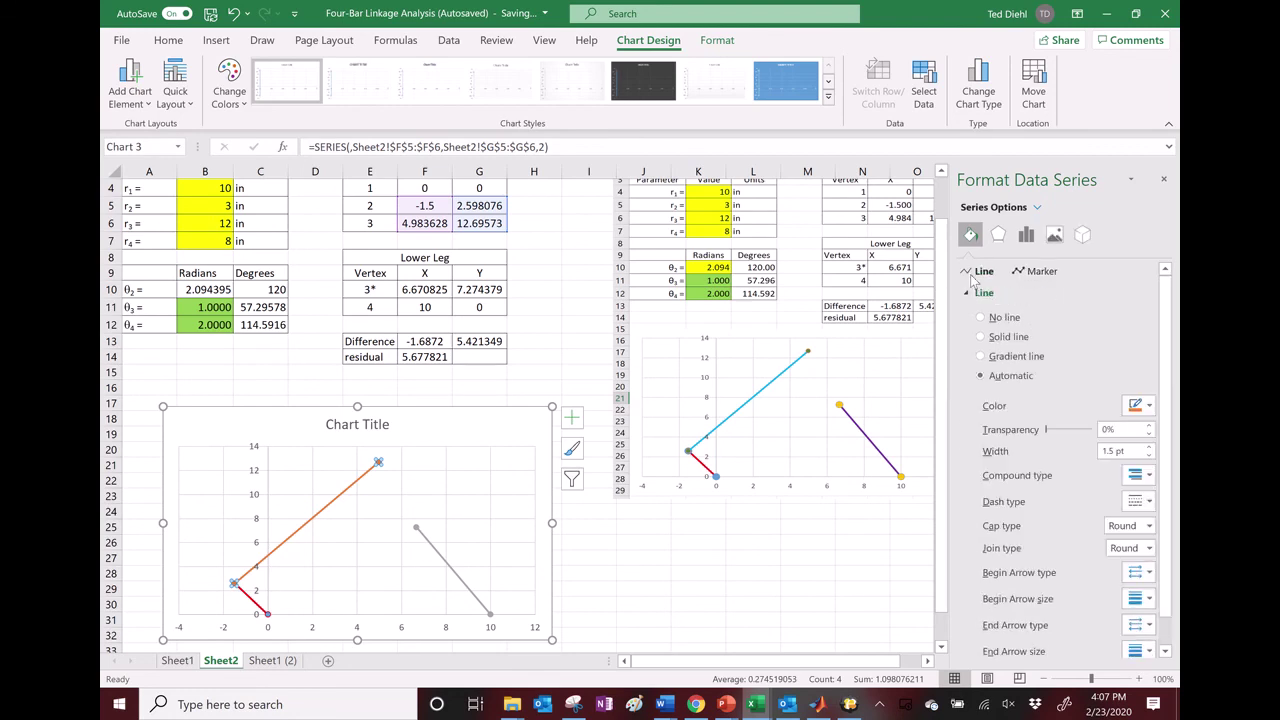
left_click(1138, 405)
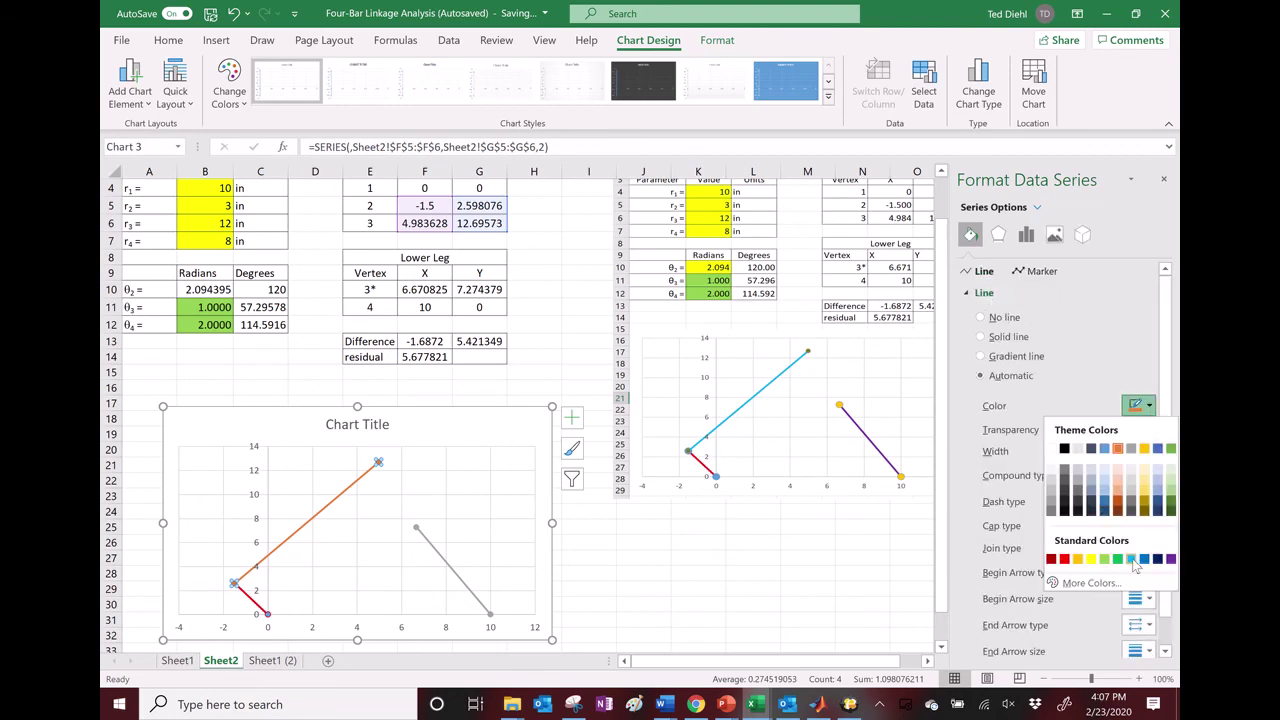
left_click(1131, 559)
Change the lower-leg series' line in the chart to purple.
left_click(457, 578)
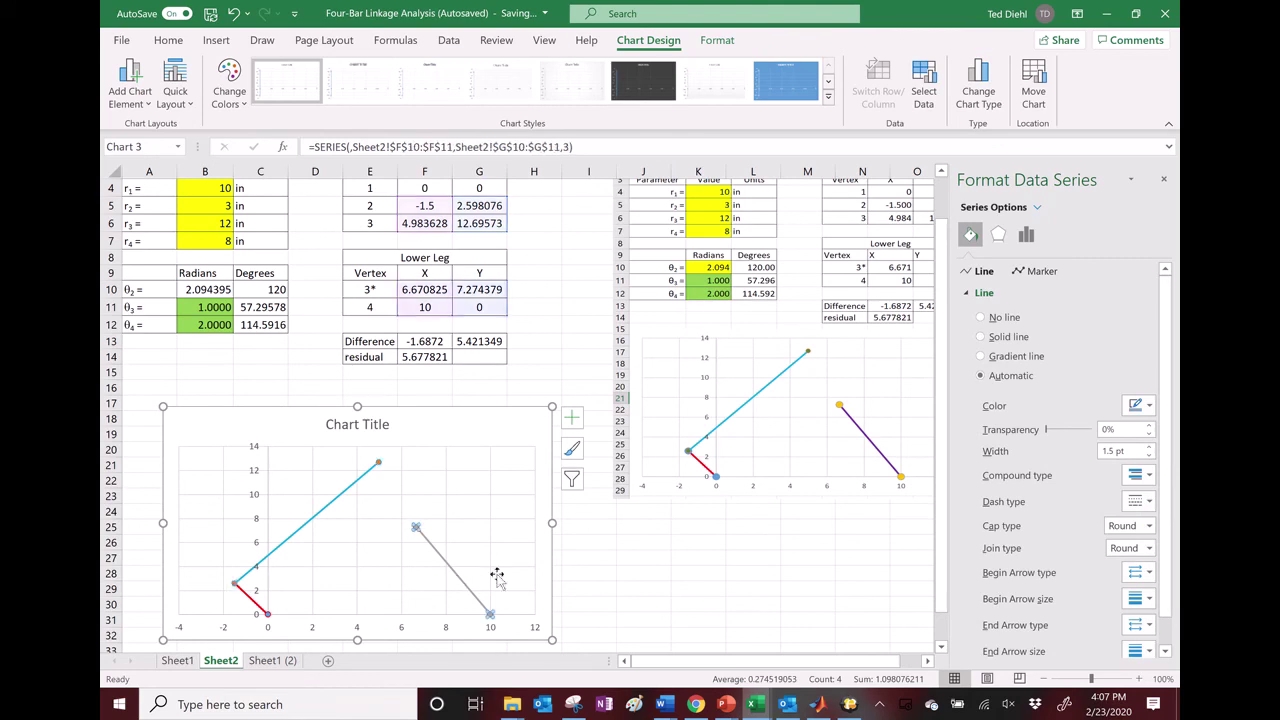
left_click(1148, 410)
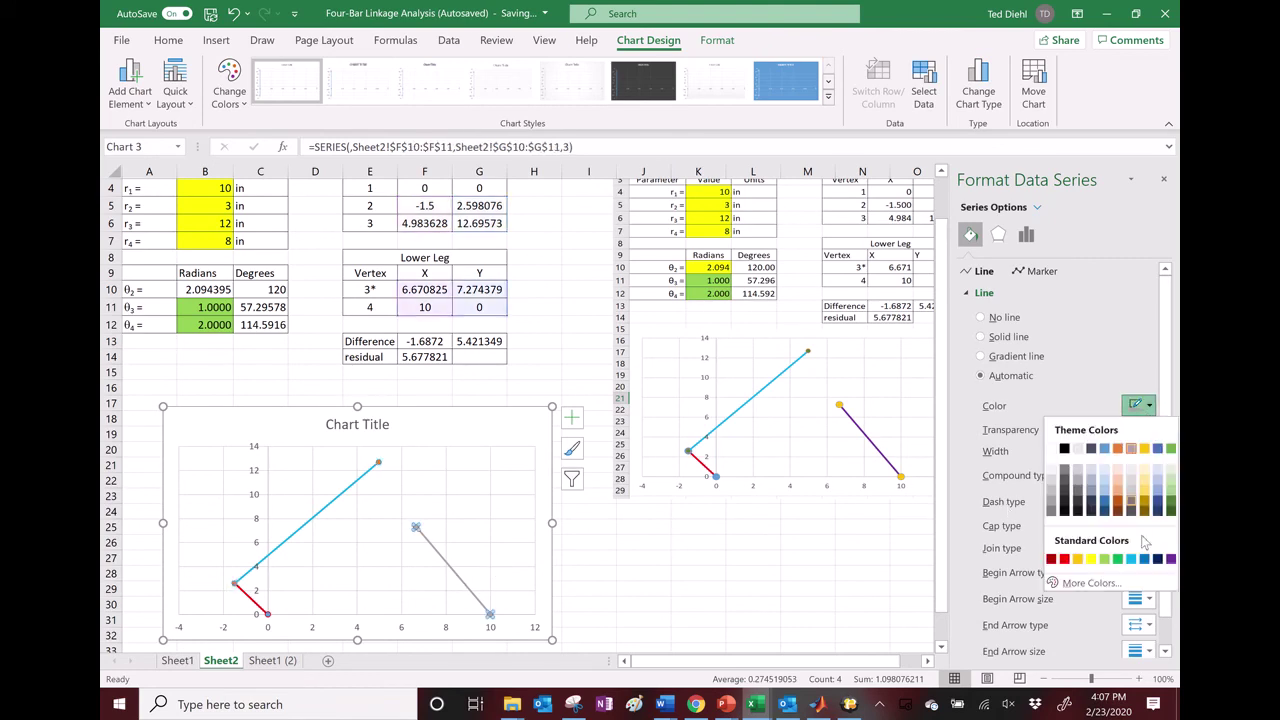
left_click(1173, 563)
Delete the pasted example picture beside the tables and chart.
left_click(718, 572)
left_click(748, 372)
key("Delete")
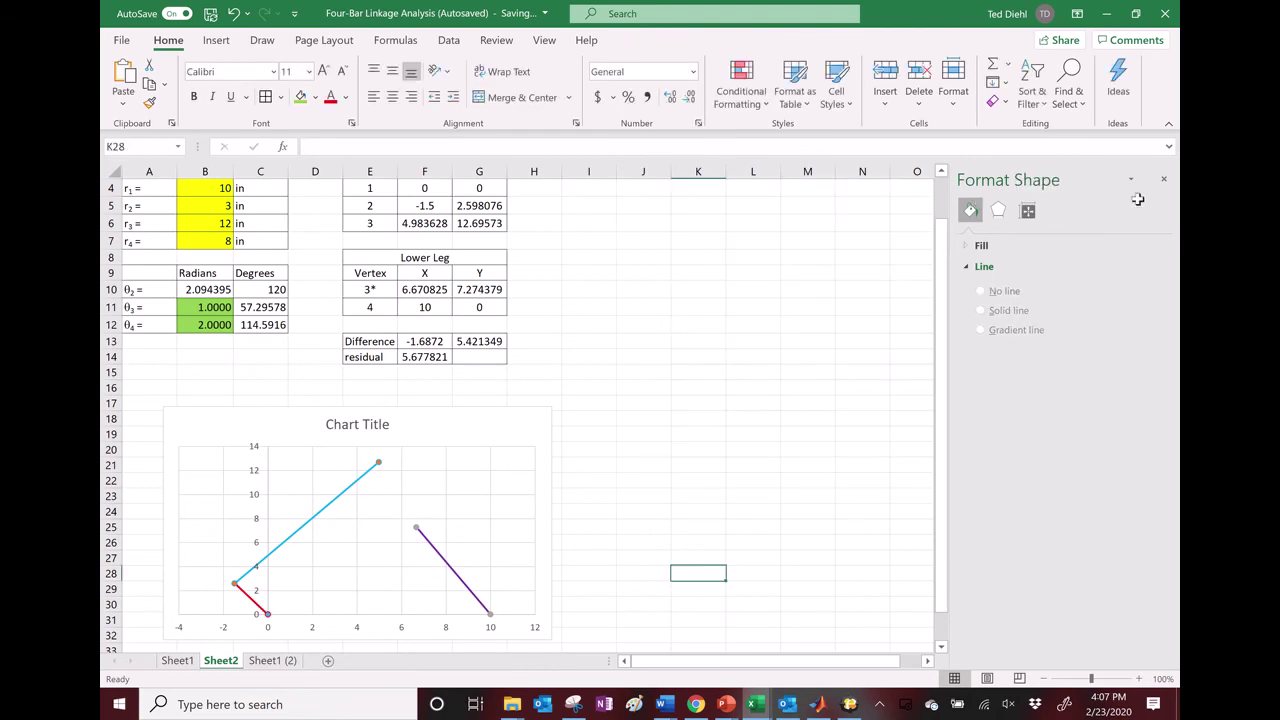
Move the chart up directly beneath the data tables and narrow it slightly to end near column G's edge.
left_click(549, 436)
left_click_drag(549, 436, 504, 402)
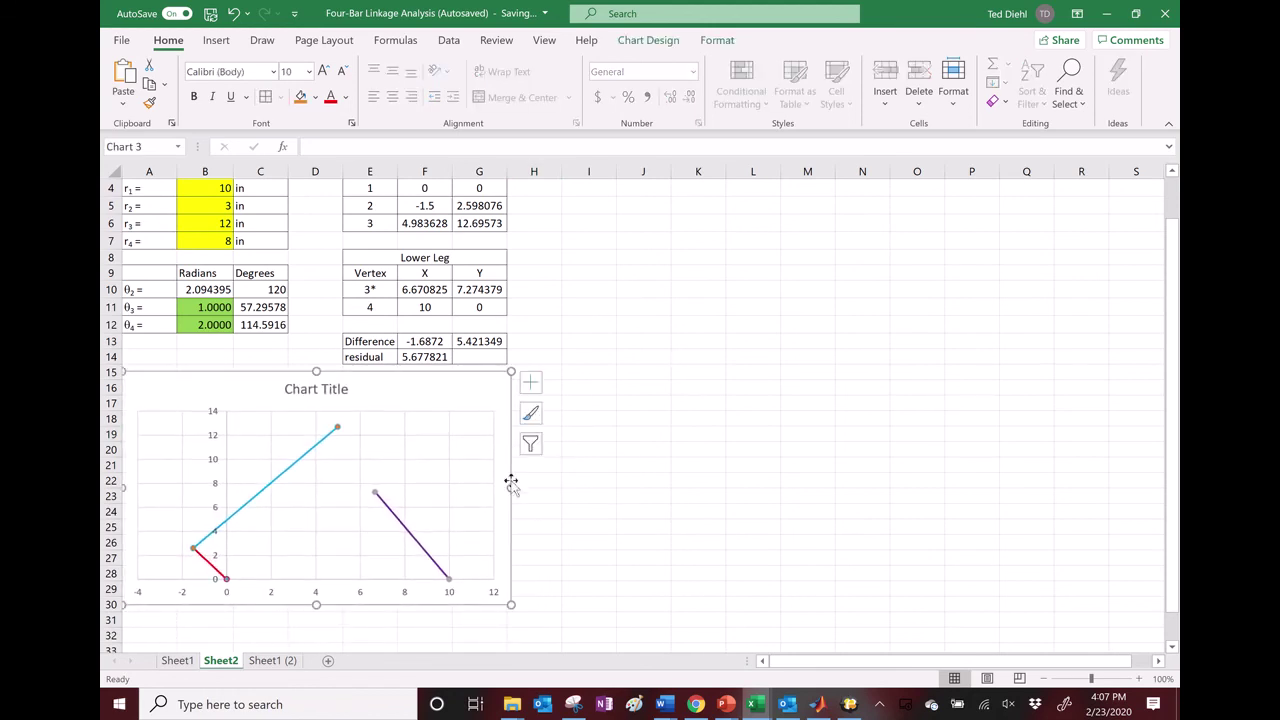
mouse_move(510, 485)
left_mouse_down()
mouse_move(492, 481)
mouse_move(502, 484)
left_mouse_up()
Delete the chart title and set the chart area's border to no line.
left_click(347, 392)
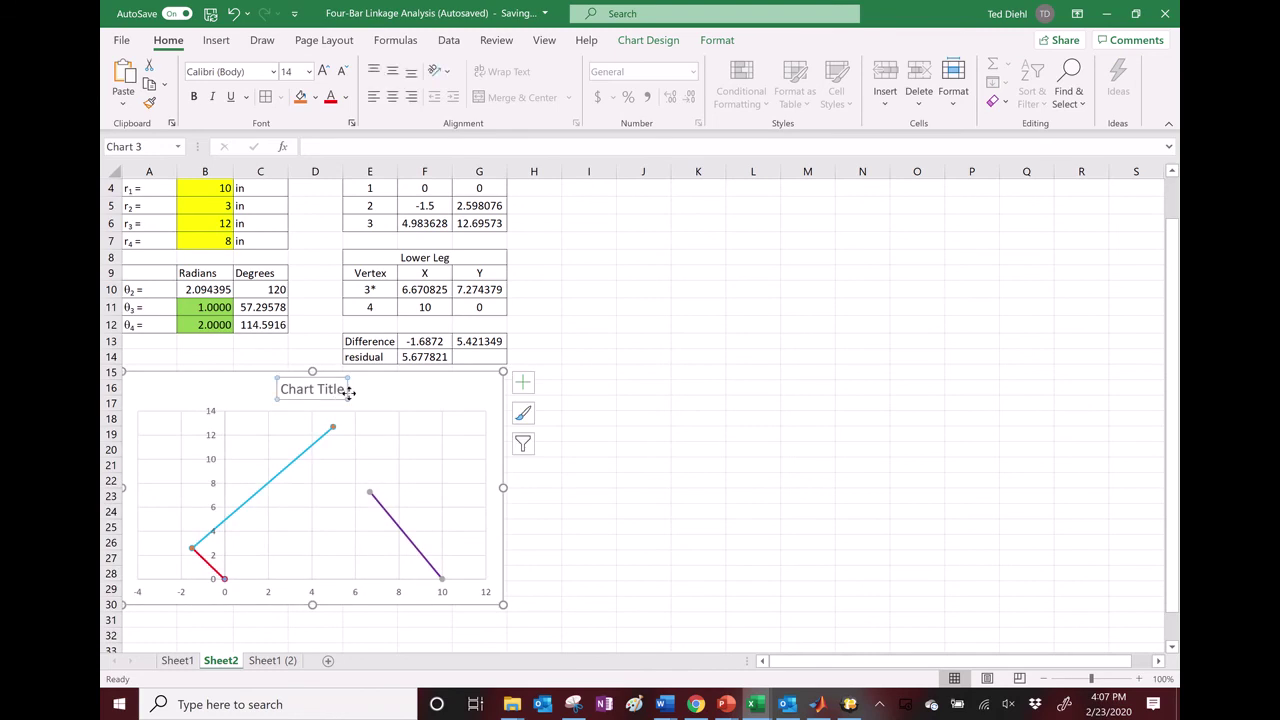
key("Delete")
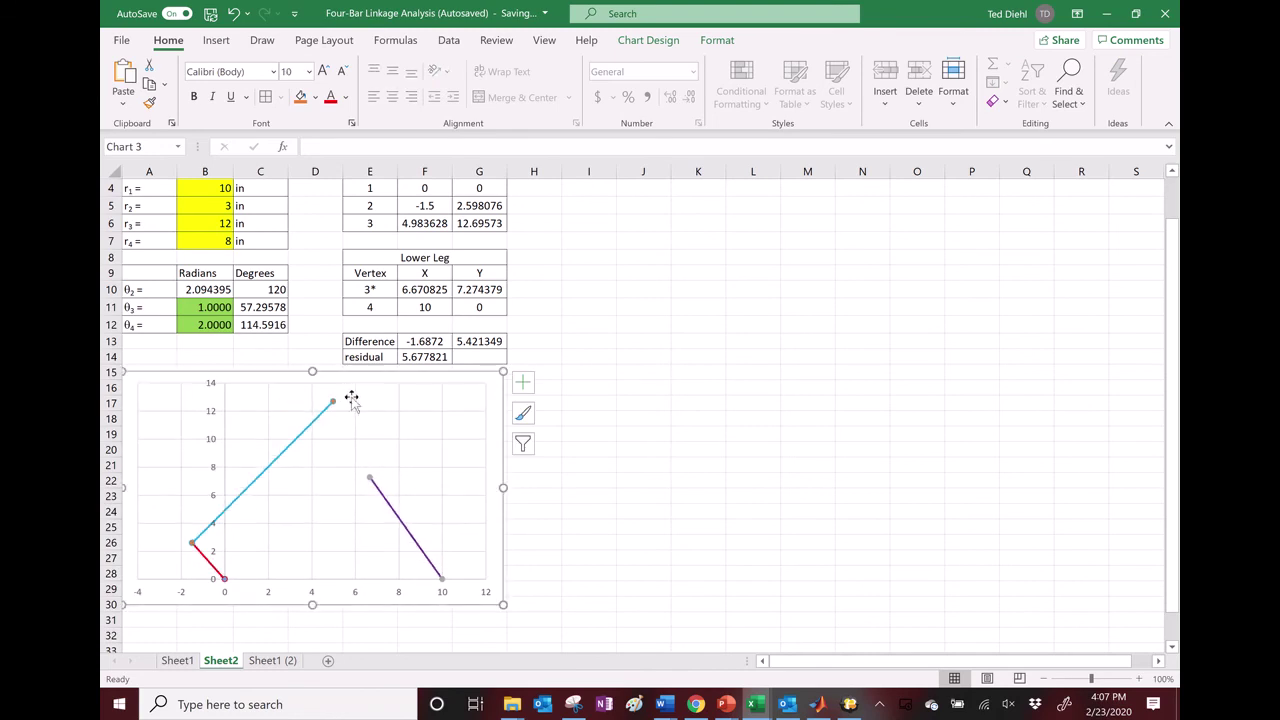
right_click(503, 421)
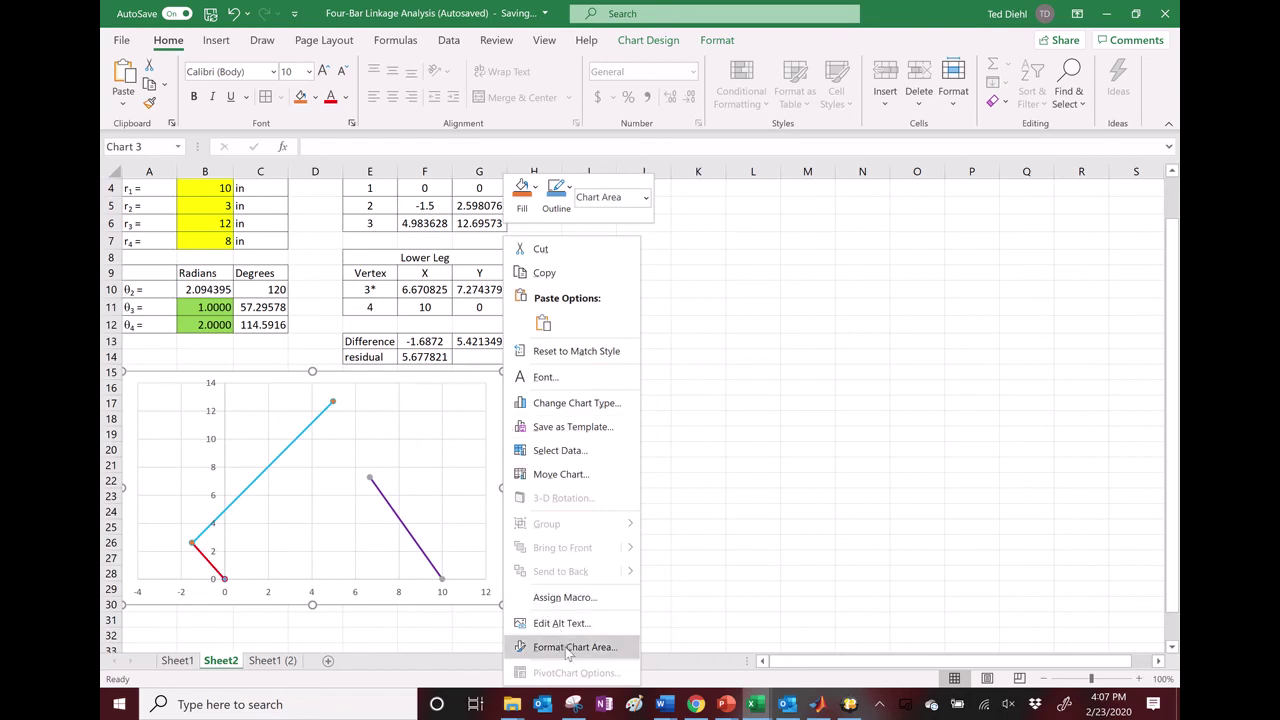
left_click(570, 647)
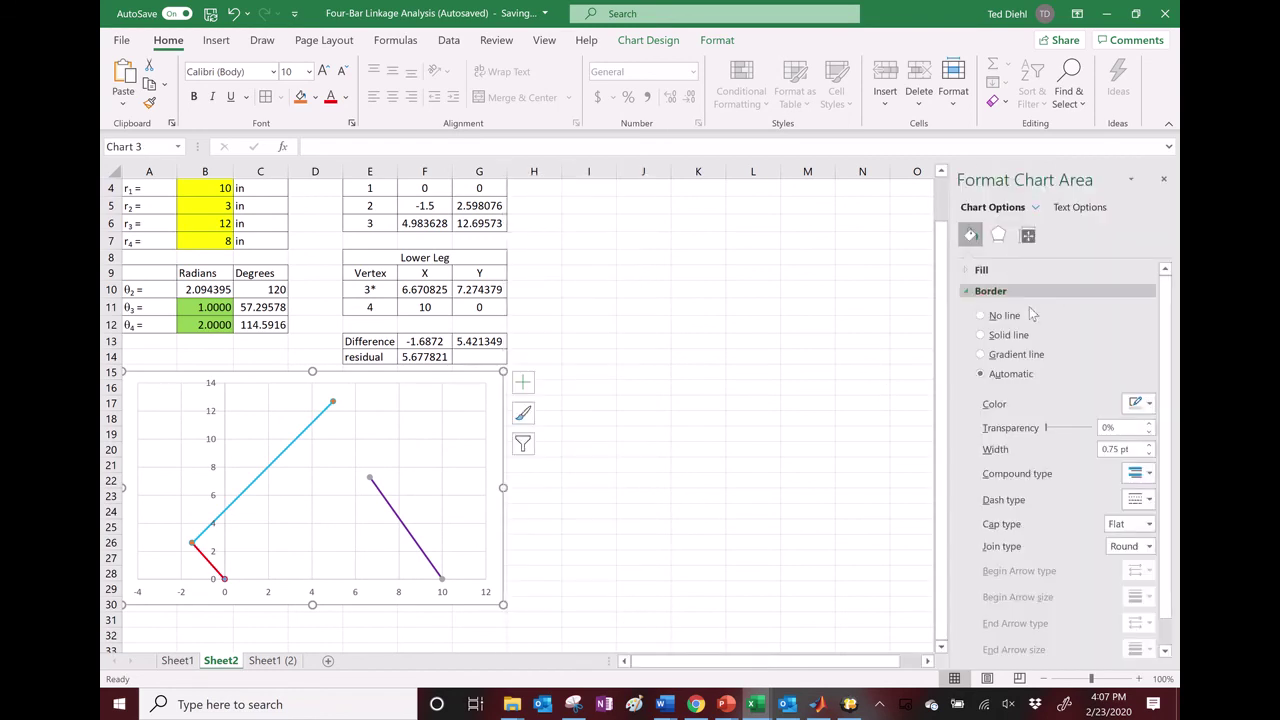
left_click(981, 315)
left_click(589, 449)
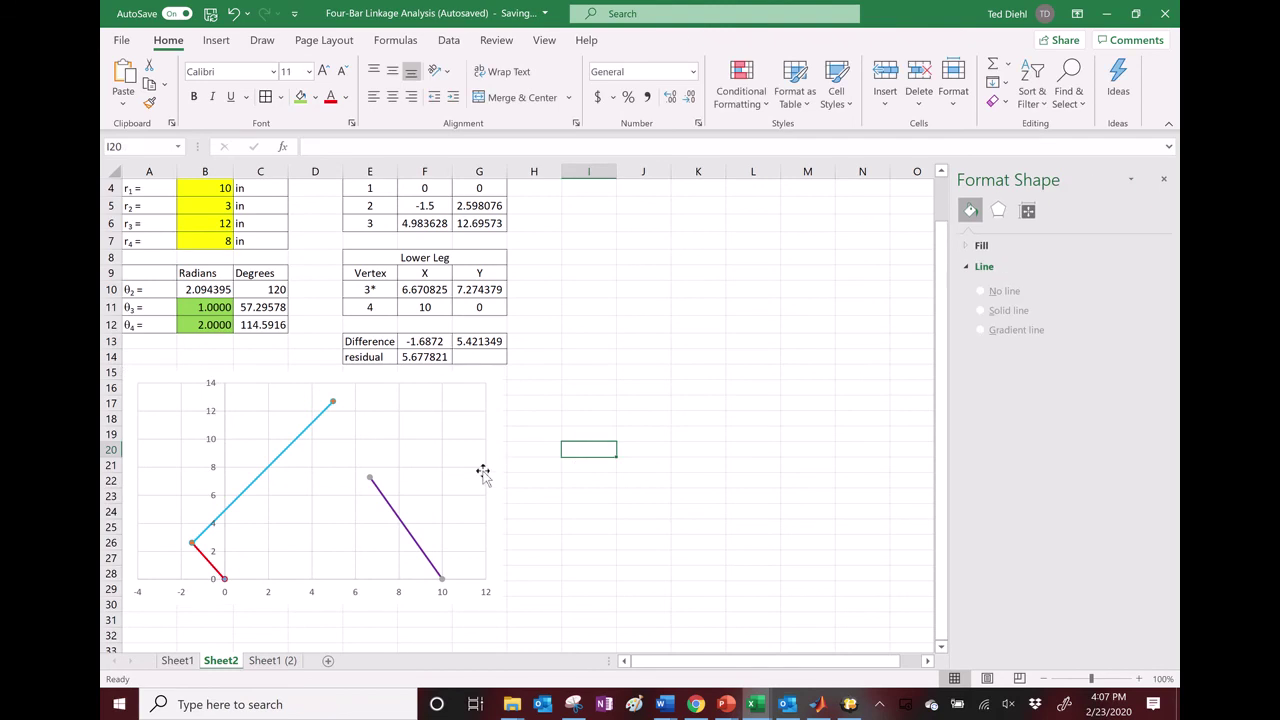
Reduce the chart's height slightly so it ends at about row 29.
scroll(204, 288, "up", 1)
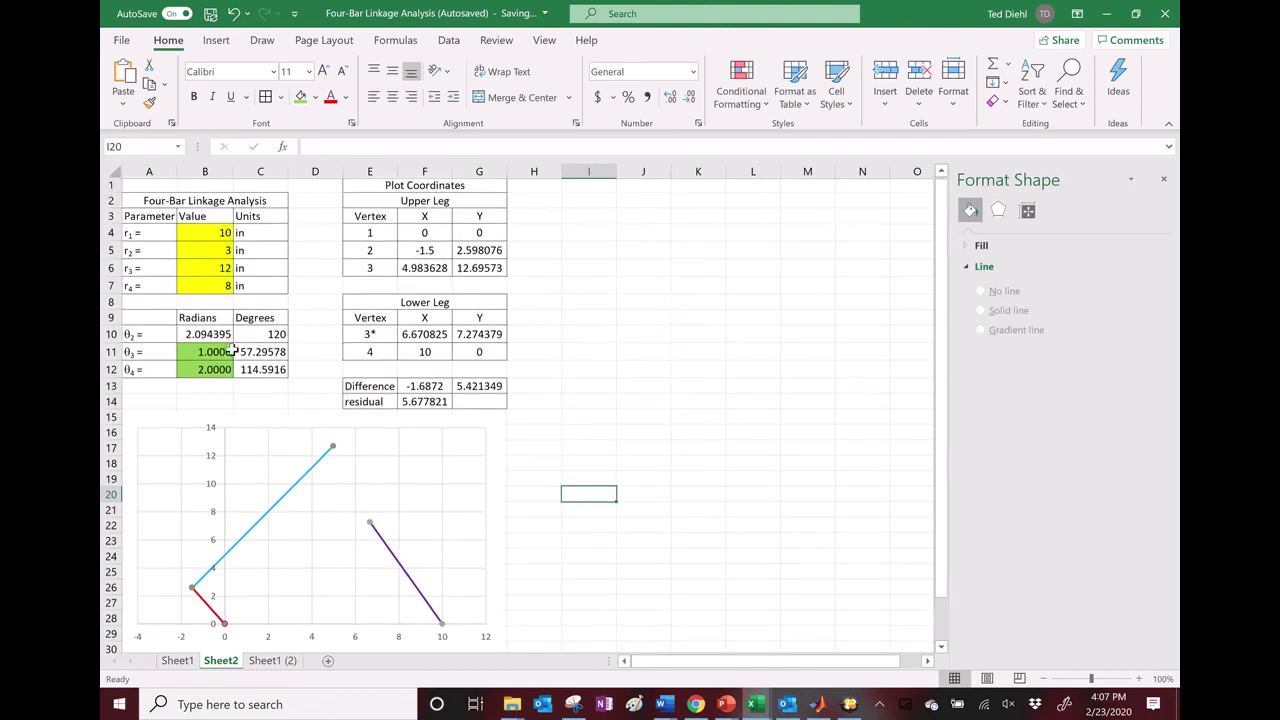
left_click(458, 486)
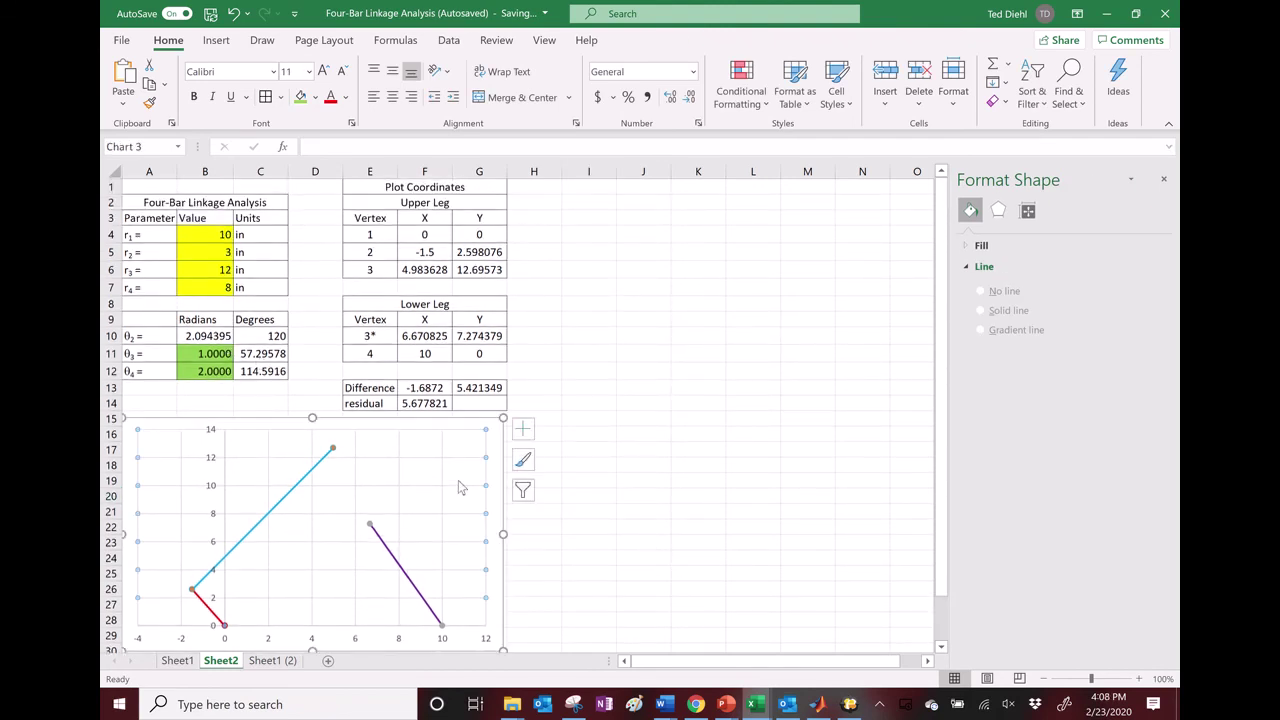
left_click(650, 530)
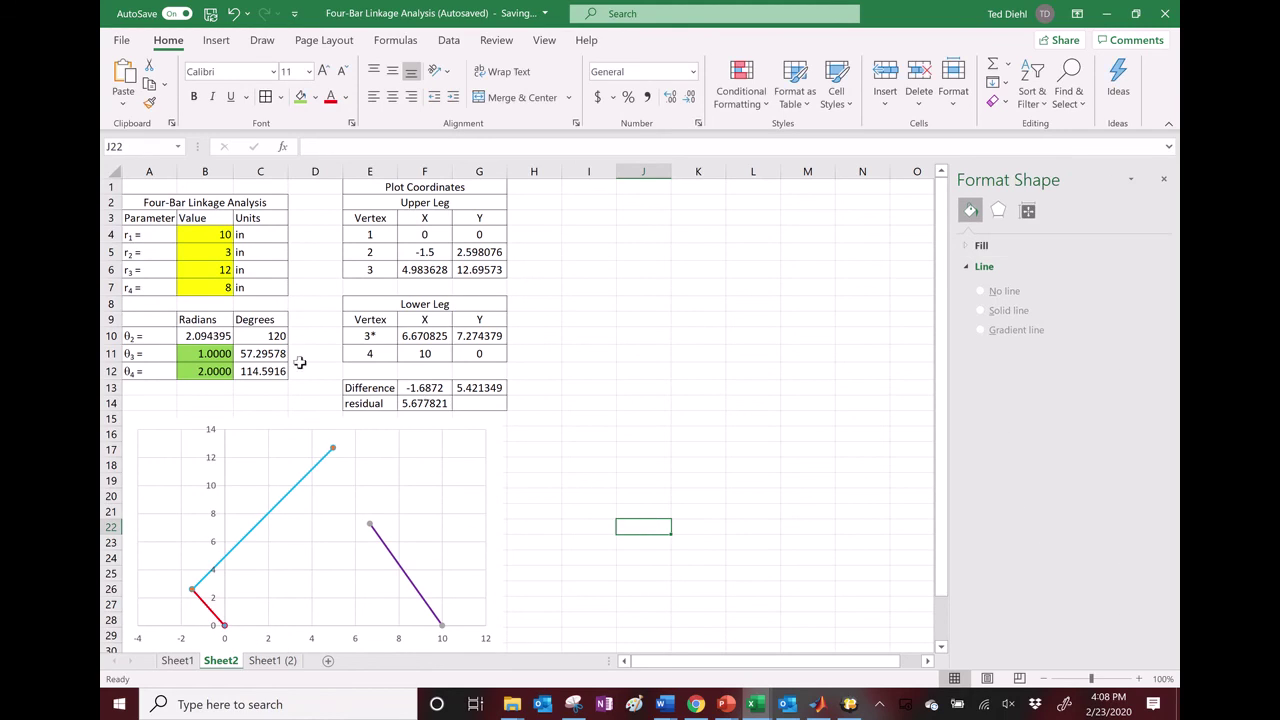
left_click(343, 506)
scroll(313, 600, "down", 1)
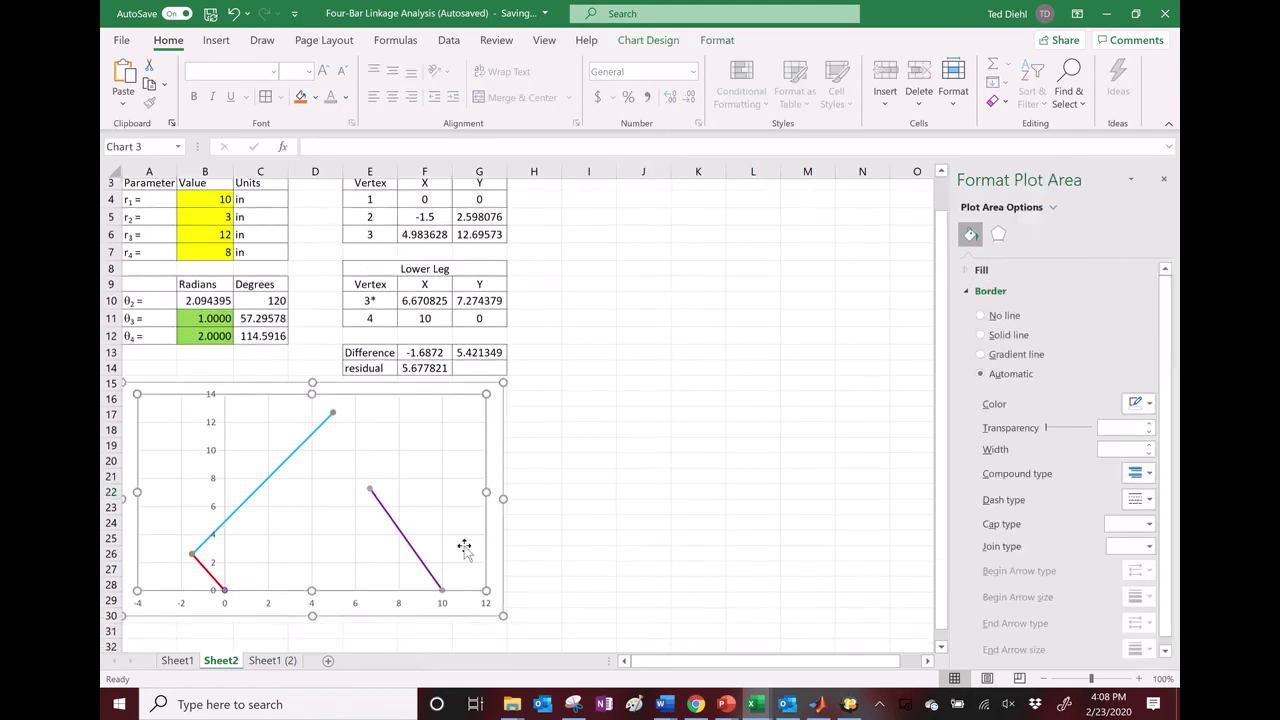
left_click(495, 552)
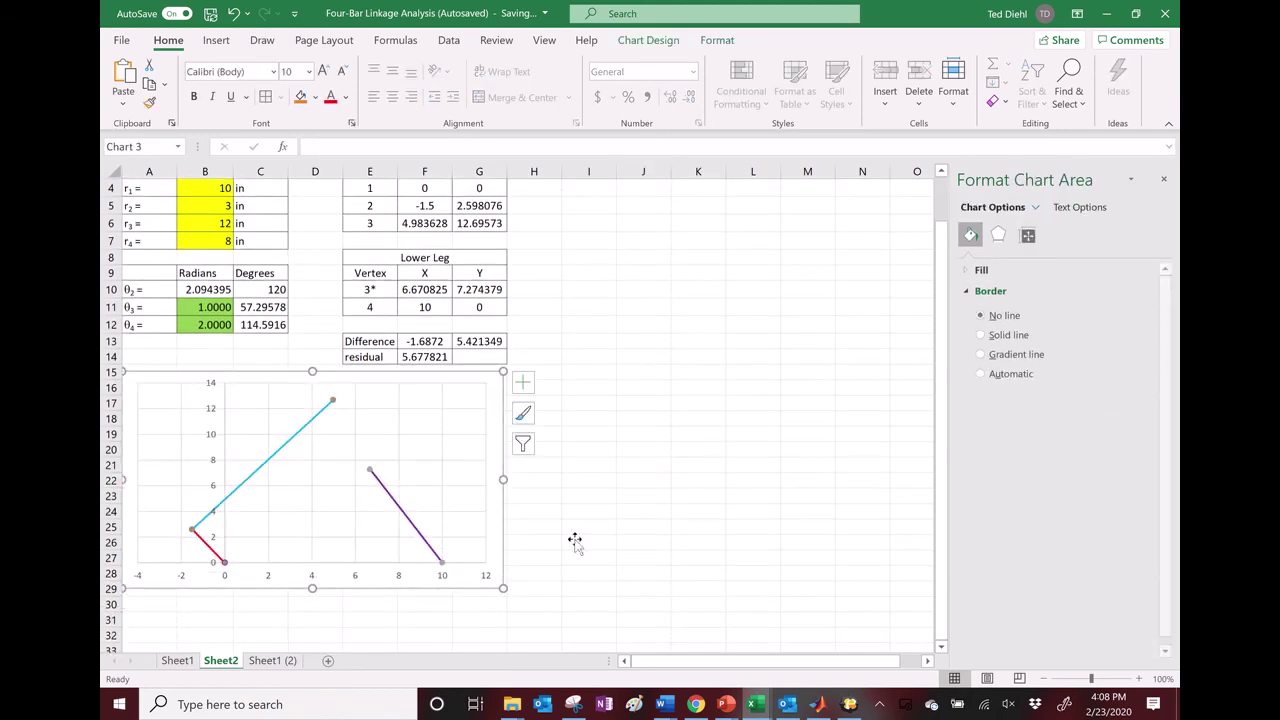
left_click(575, 543)
scroll(354, 546, "up", 1)
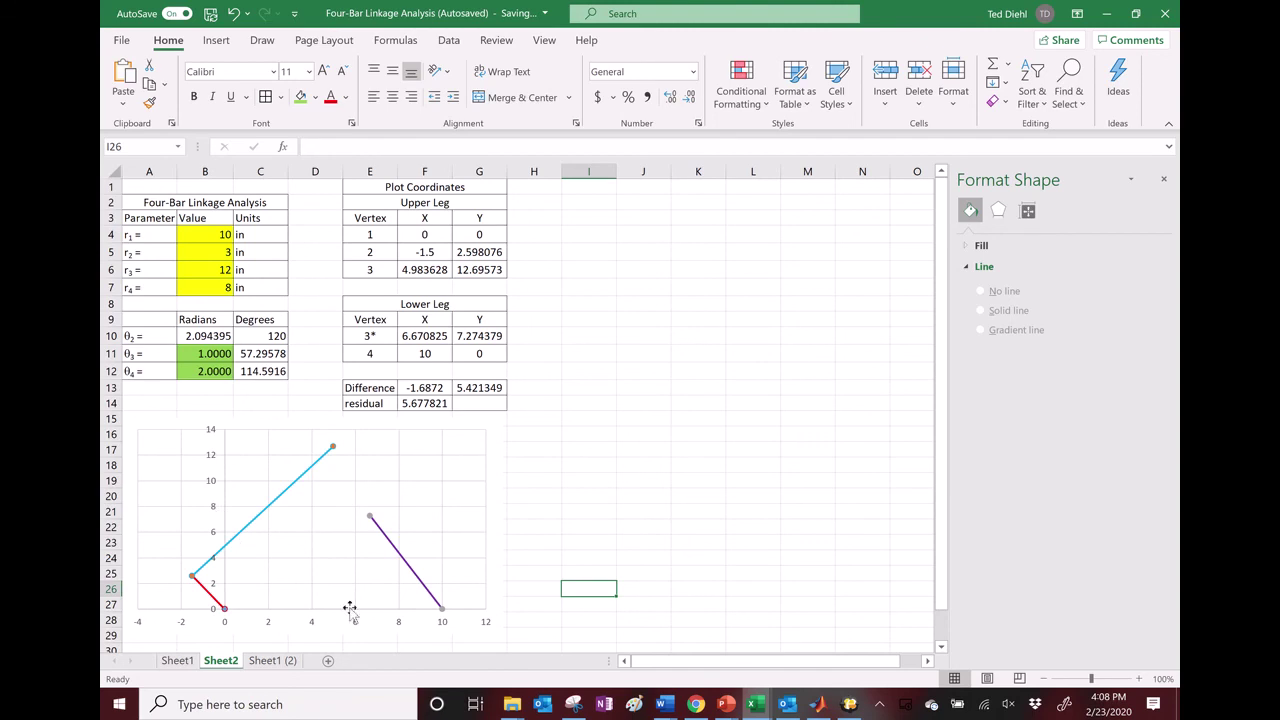
Narrow the chart further and centre it beneath the data tables.
left_click(503, 512)
left_click_drag(511, 511, 461, 514)
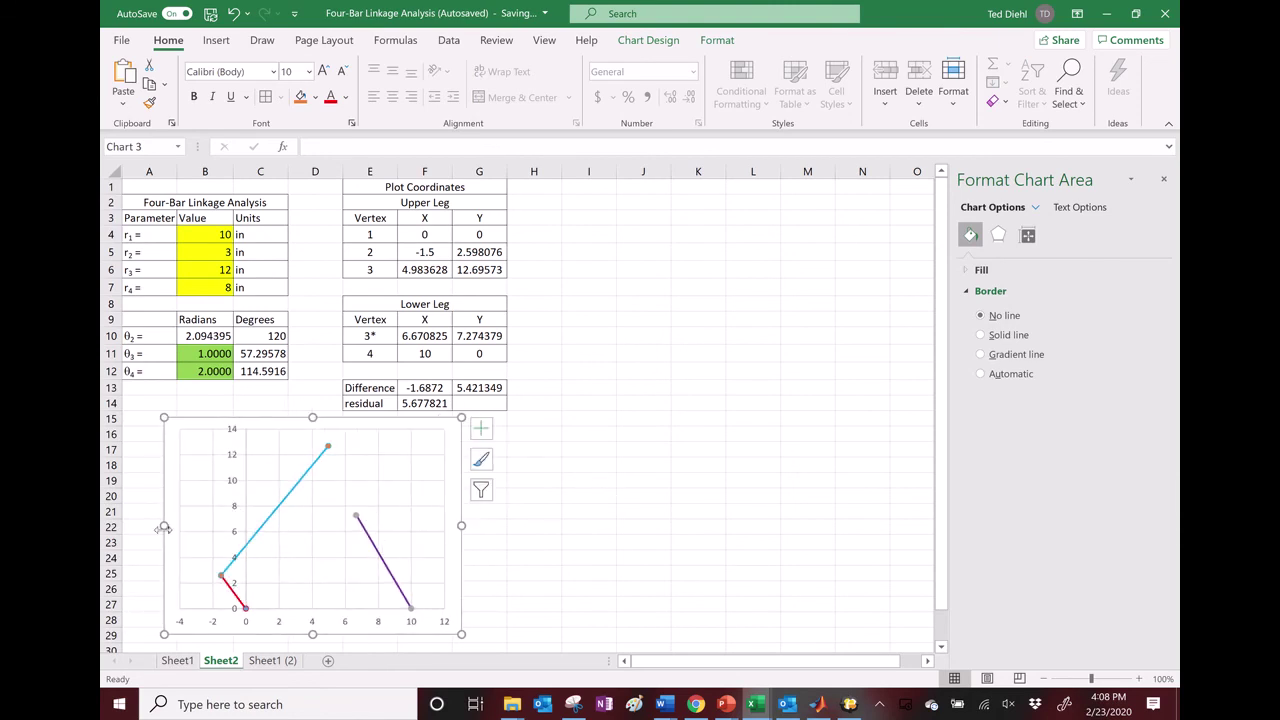
left_click_drag(164, 527, 122, 527)
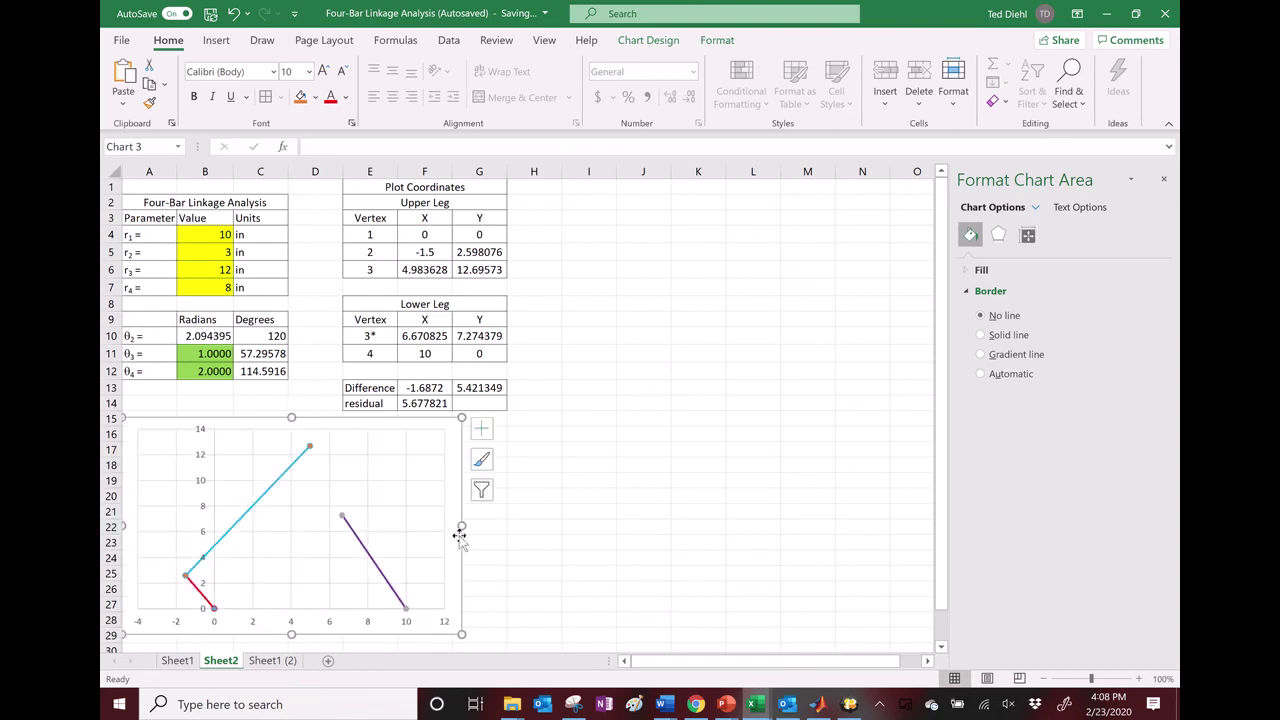
left_click_drag(464, 539, 487, 535)
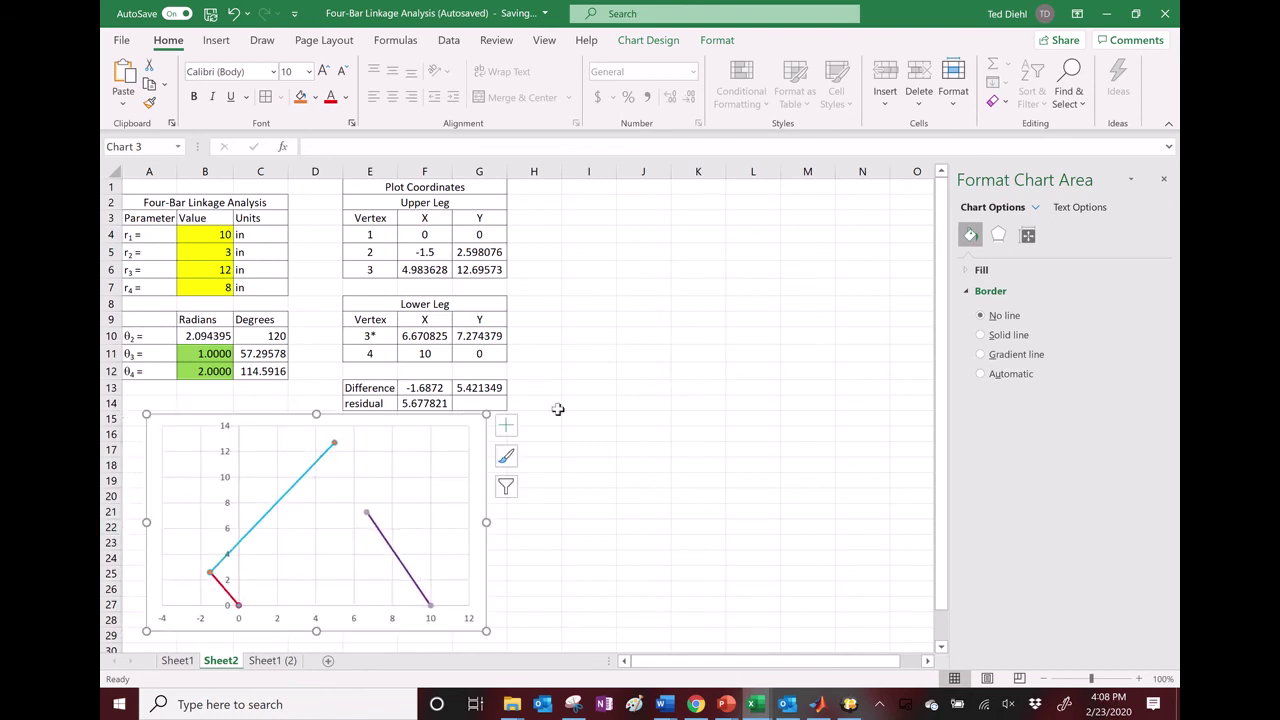
left_click(598, 402)
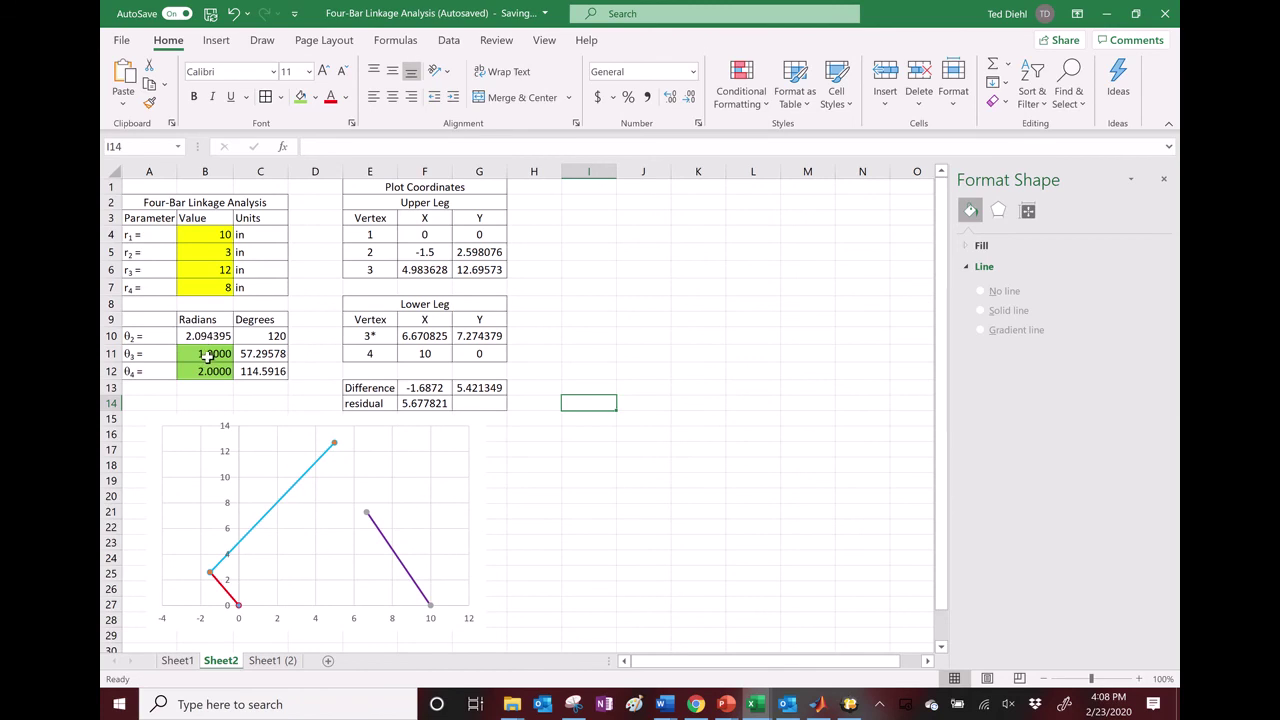
Open Solver and set the residual cell F14 as the objective with a target value of 0.
left_click(451, 42)
left_click(955, 64)
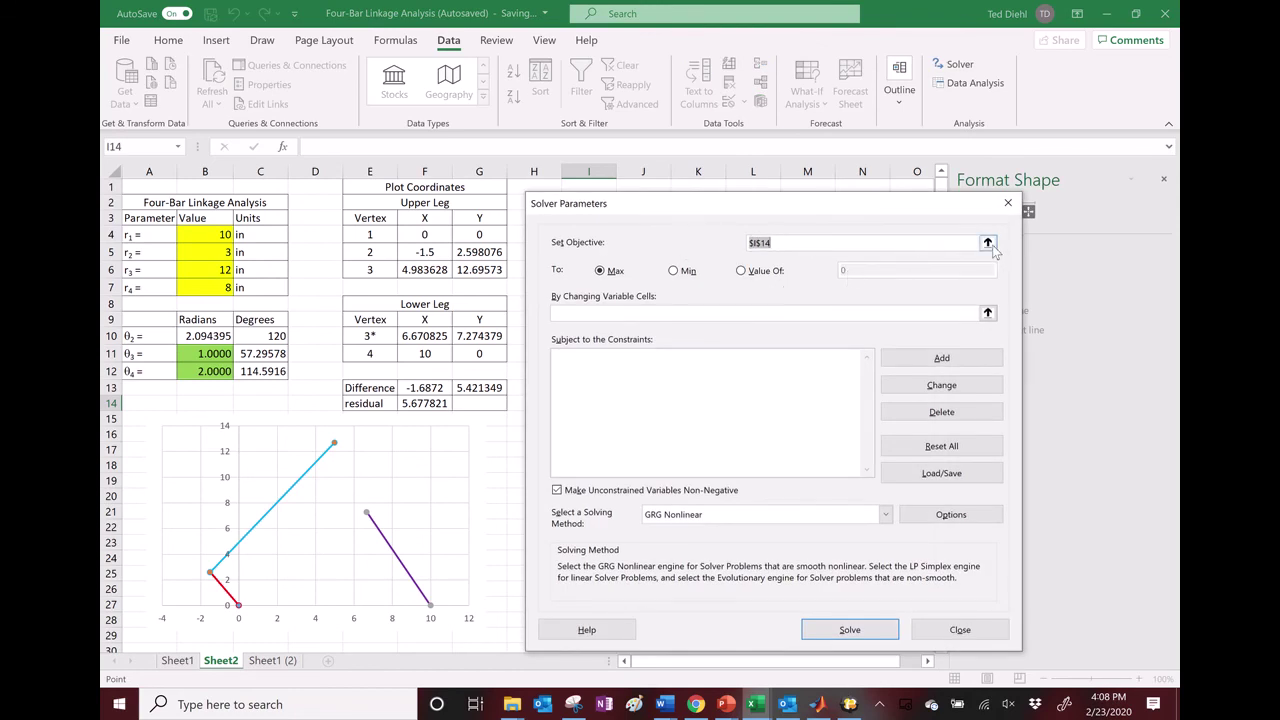
left_click(987, 243)
left_click(443, 403)
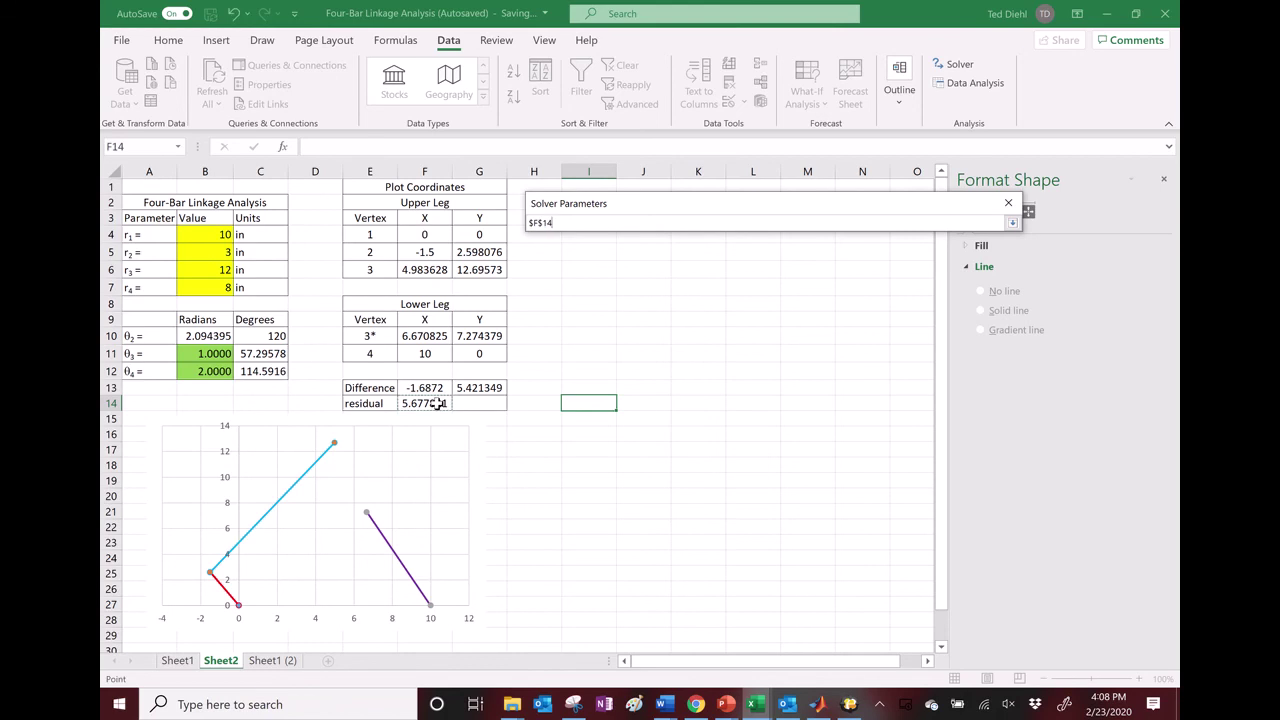
left_click(1012, 222)
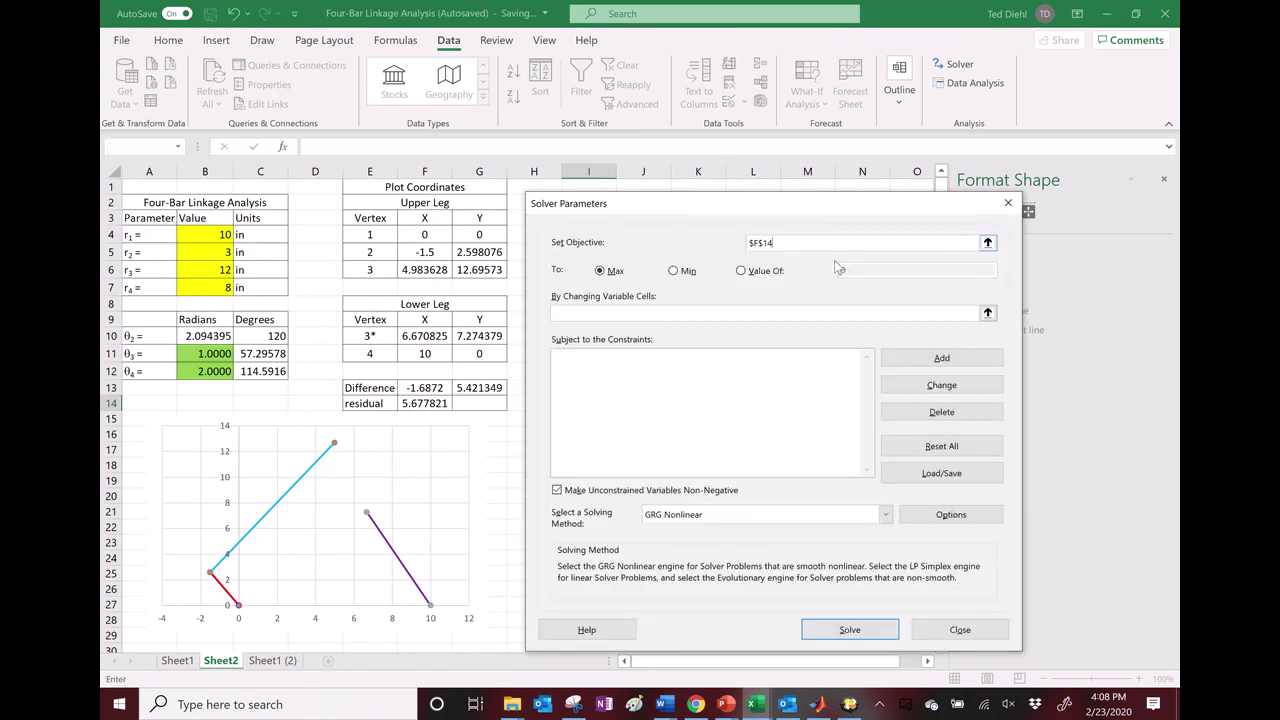
left_click(741, 271)
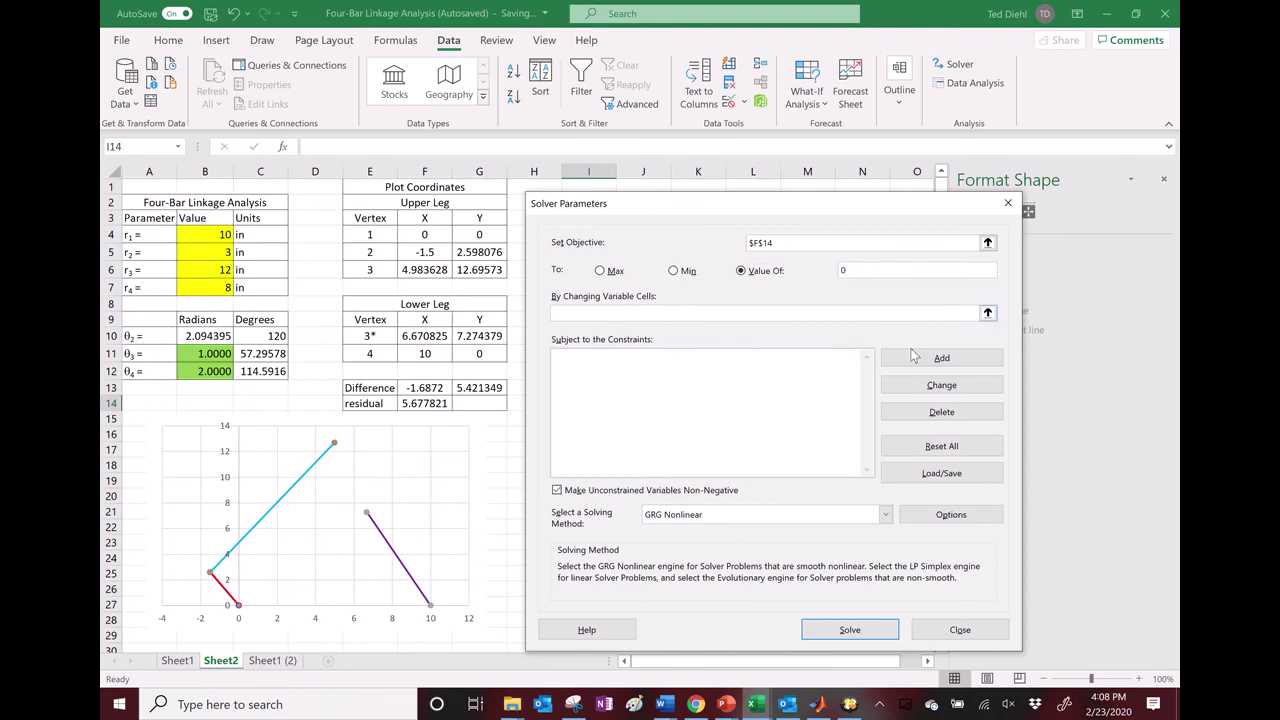
Use B11:B12 as the changing variable cells, solve, and keep the Solver solution.
left_click(987, 313)
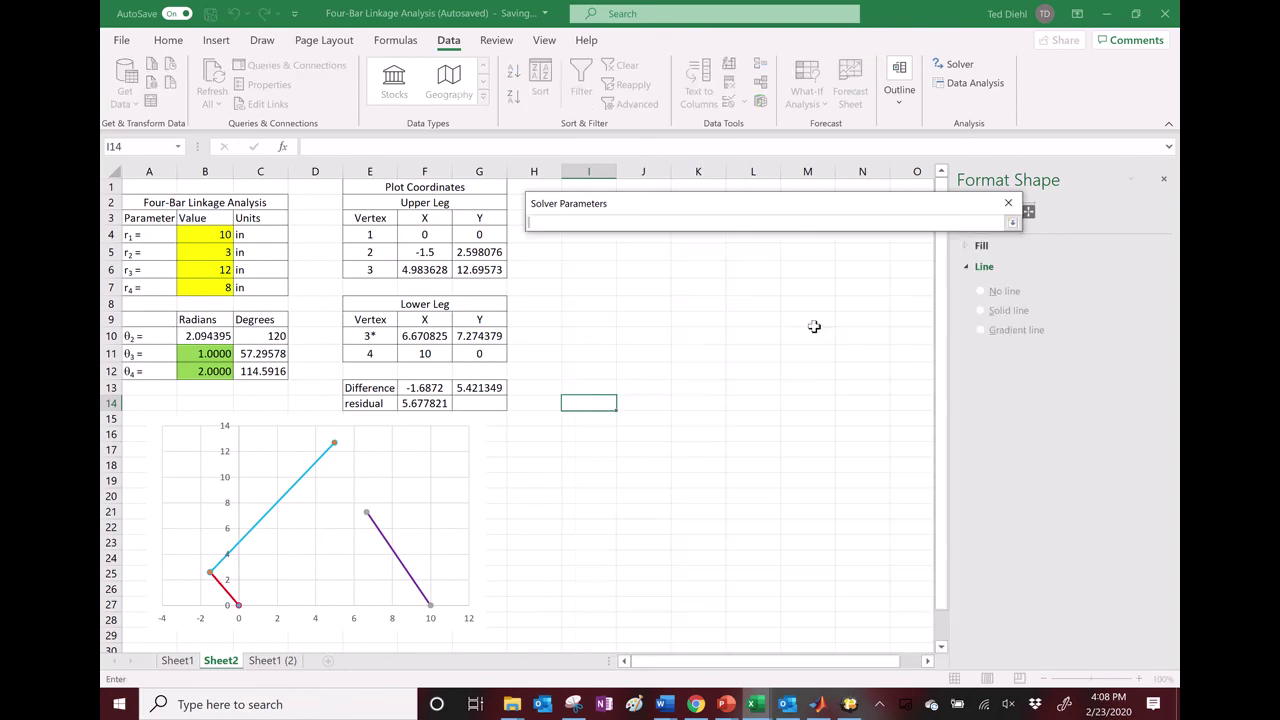
left_click_drag(217, 354, 222, 371)
left_click(1012, 222)
left_click(855, 632)
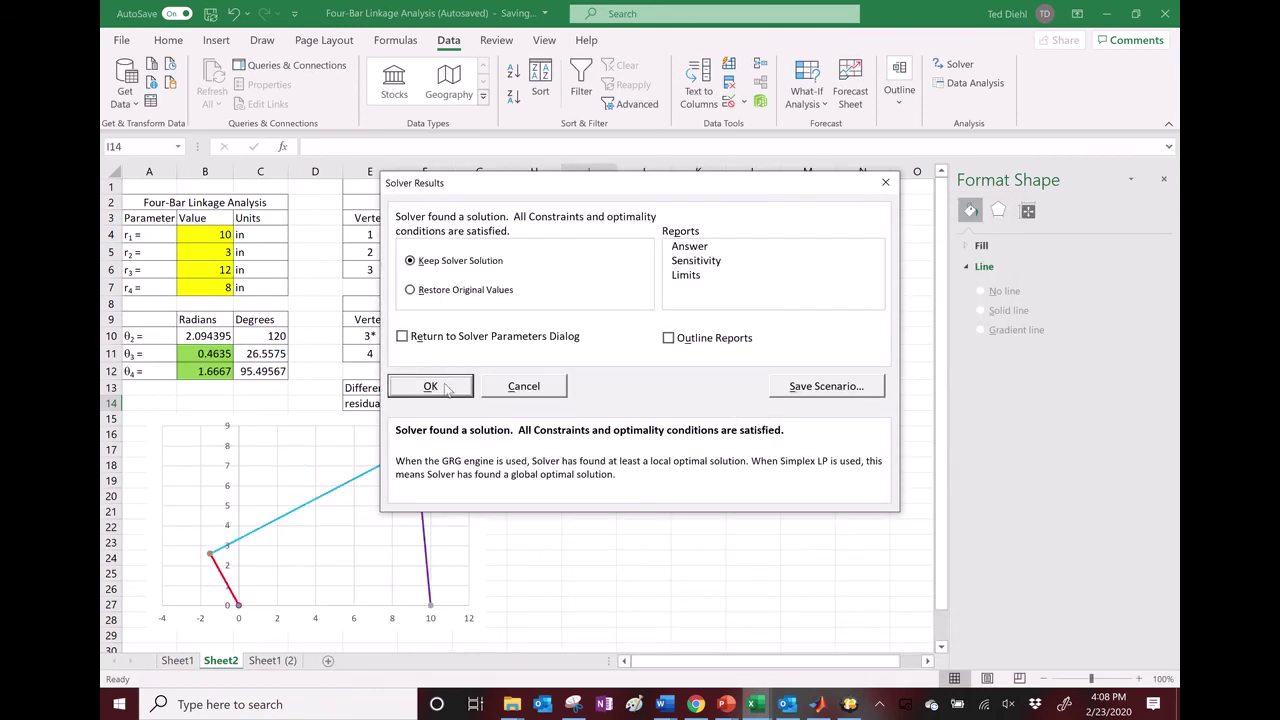
left_click_drag(480, 183, 588, 195)
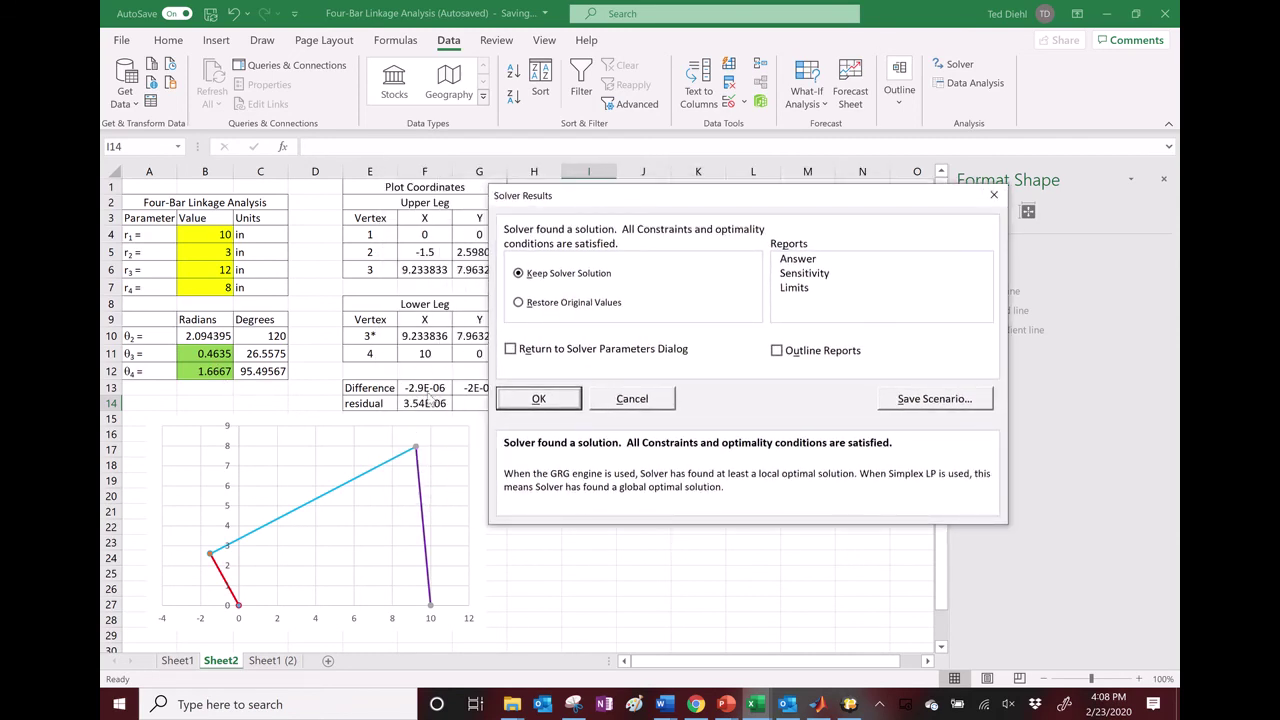
left_click(553, 405)
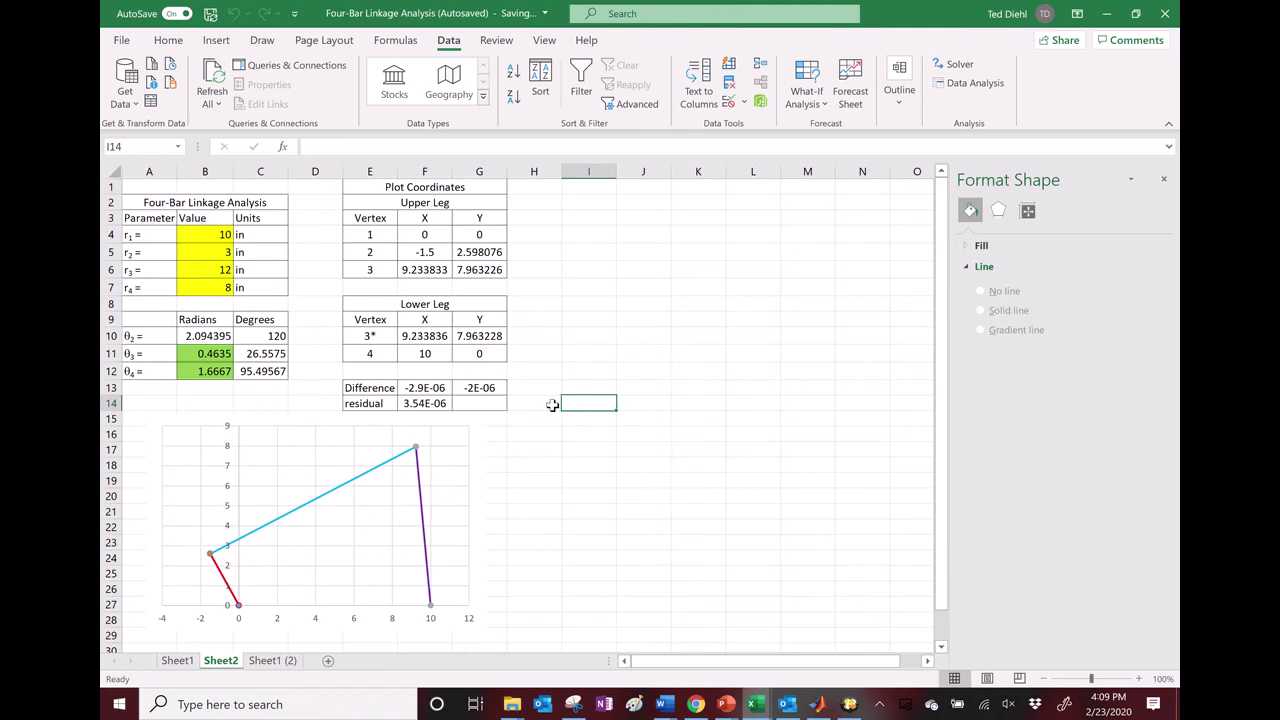
Switch to the Word document S20 ME401 Class 10 to consult the class notes.
left_click(665, 706)
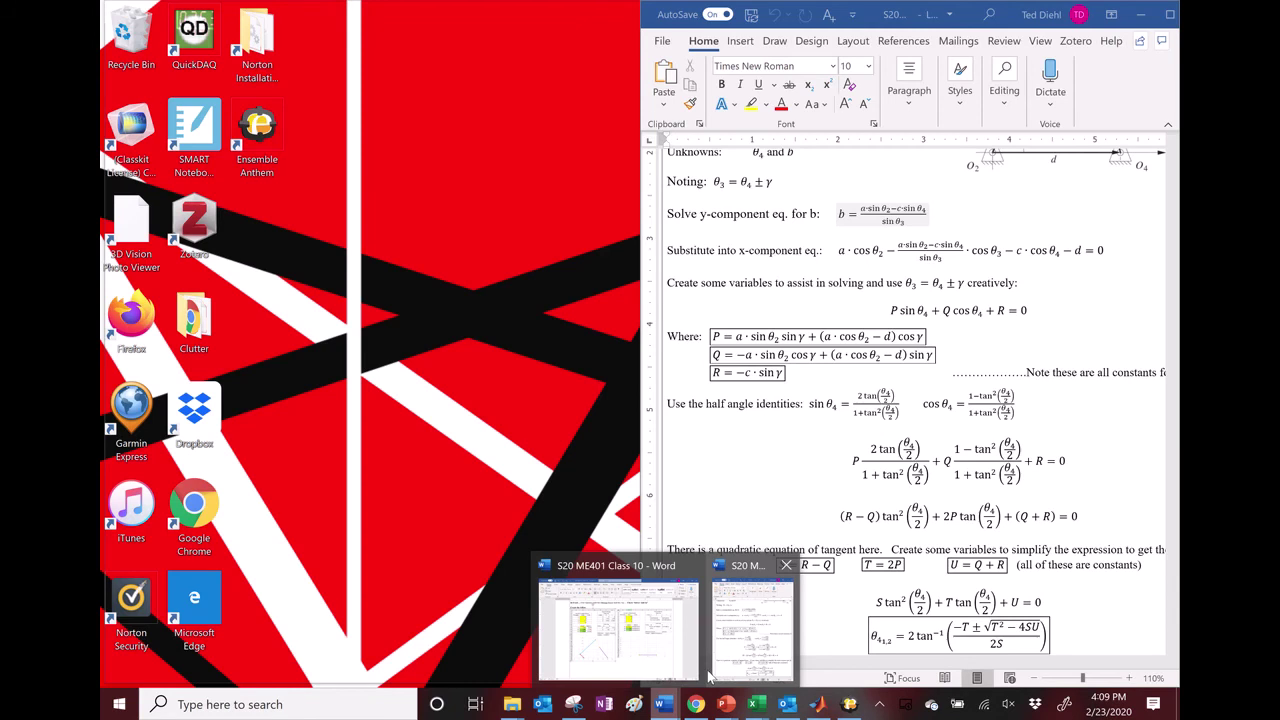
left_click(617, 620)
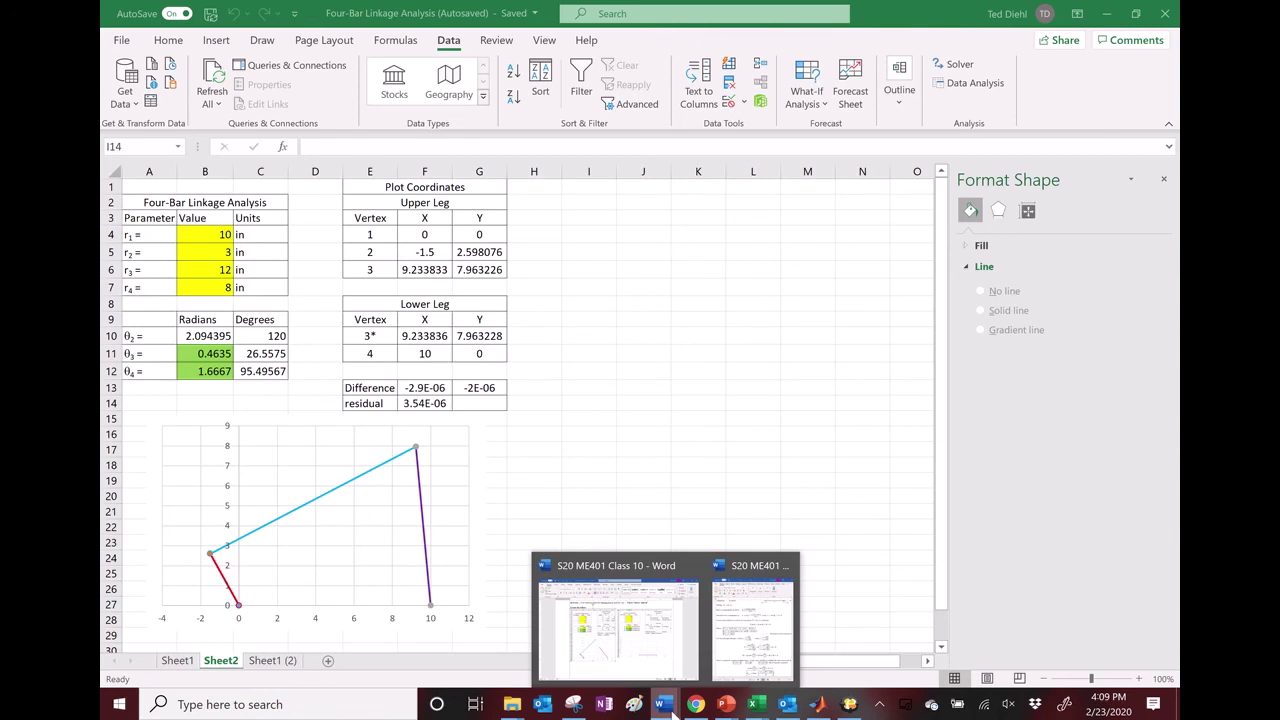
Copy the Excel Example 4-1 picture from the Word class notes and paste it into Sheet2 of the workbook at cell I11.
left_click(752, 640)
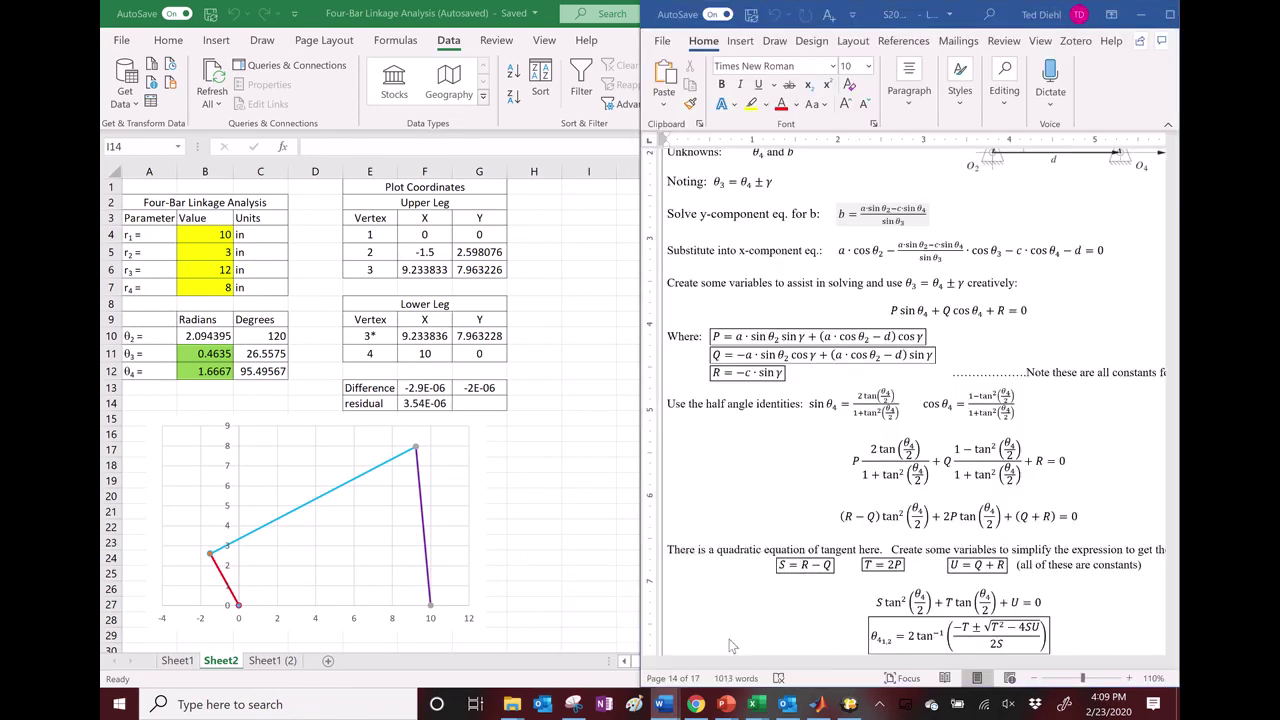
scroll(855, 397, "up", 4)
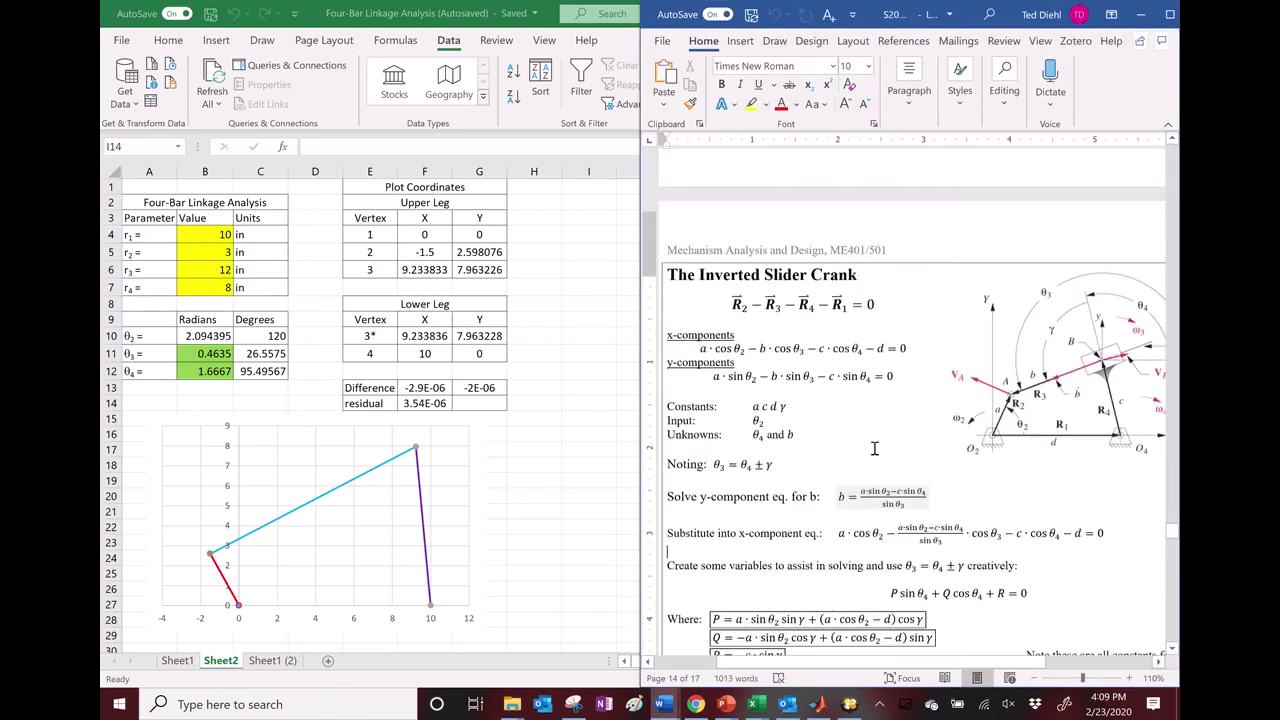
scroll(877, 457, "up", 12)
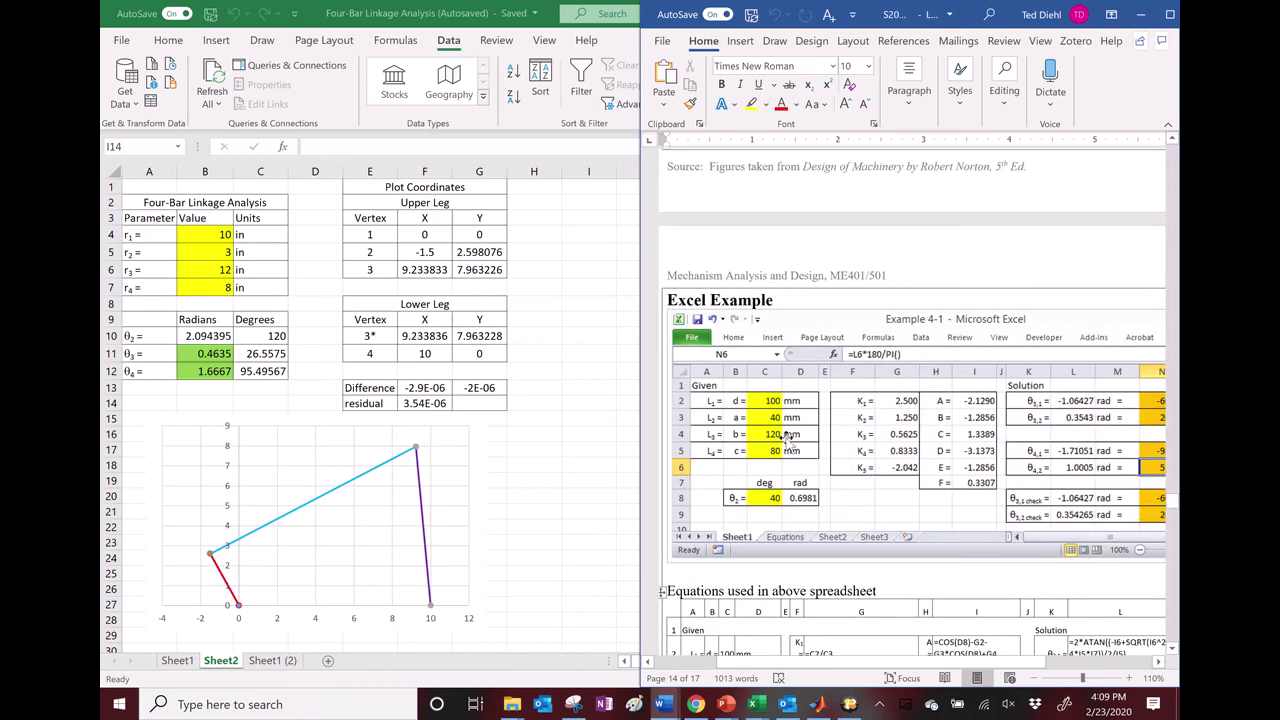
left_click(787, 437)
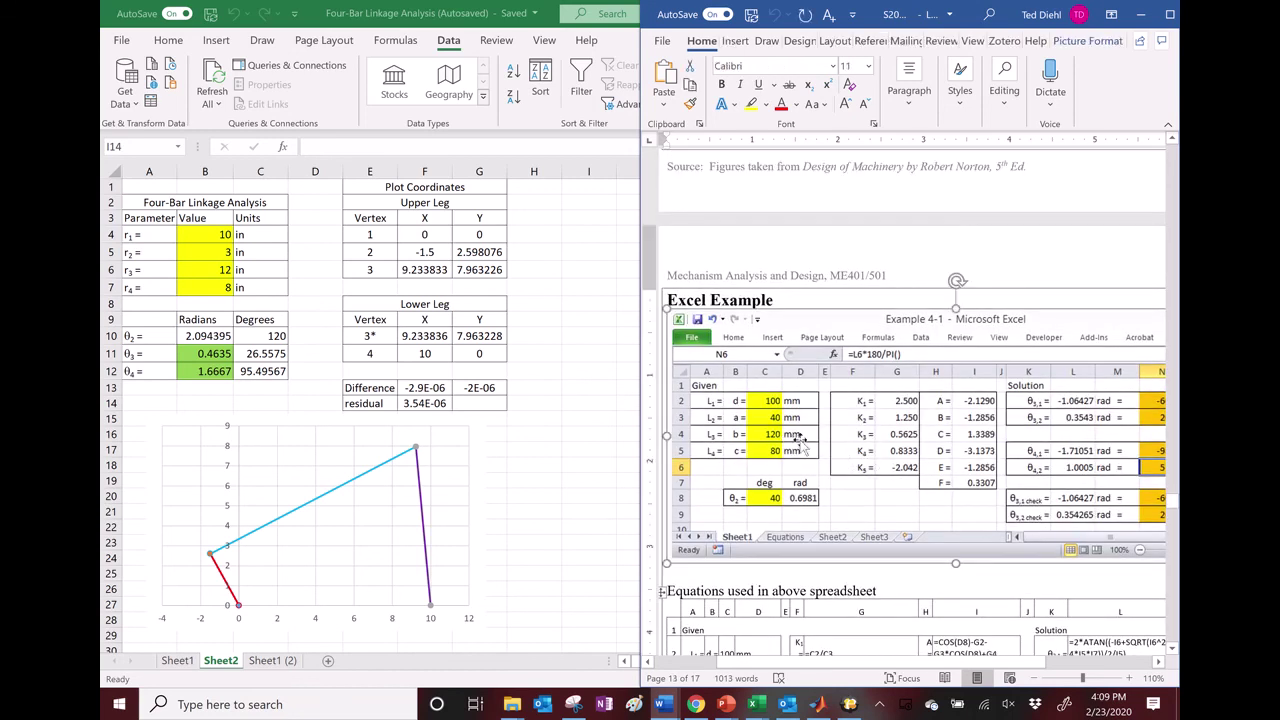
left_click(598, 463)
left_click(607, 358)
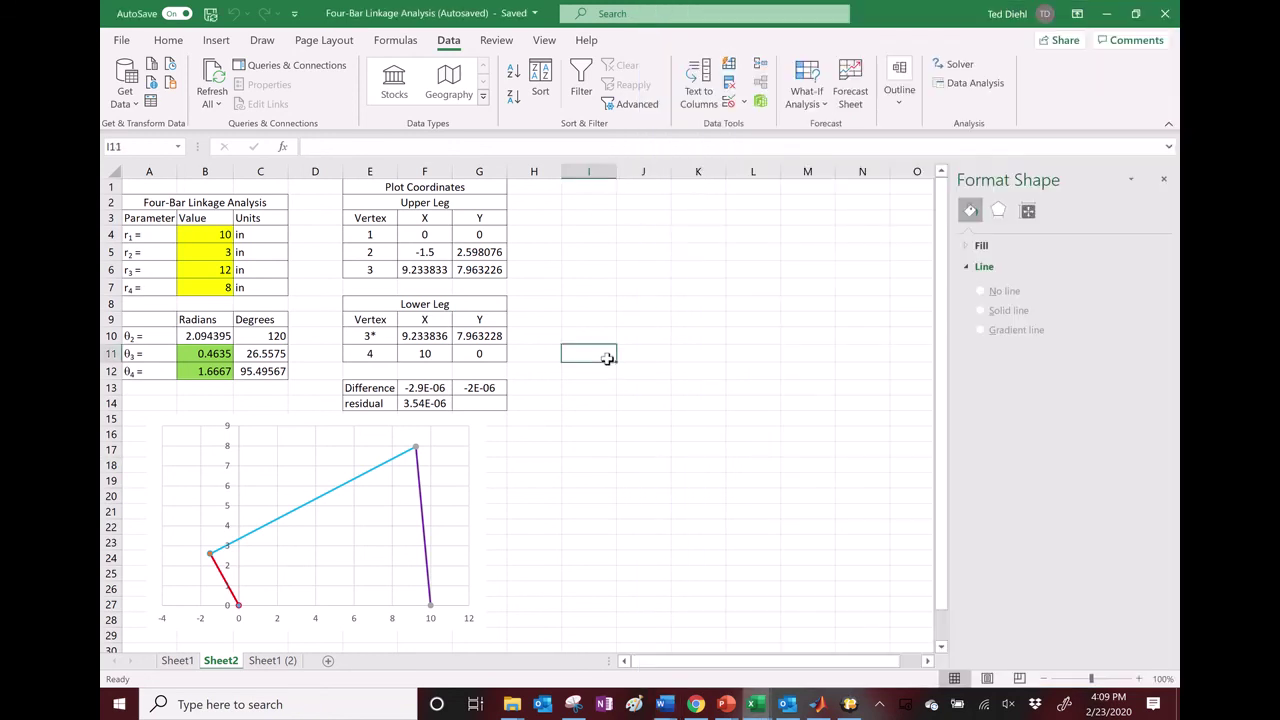
key("ctrl+v")
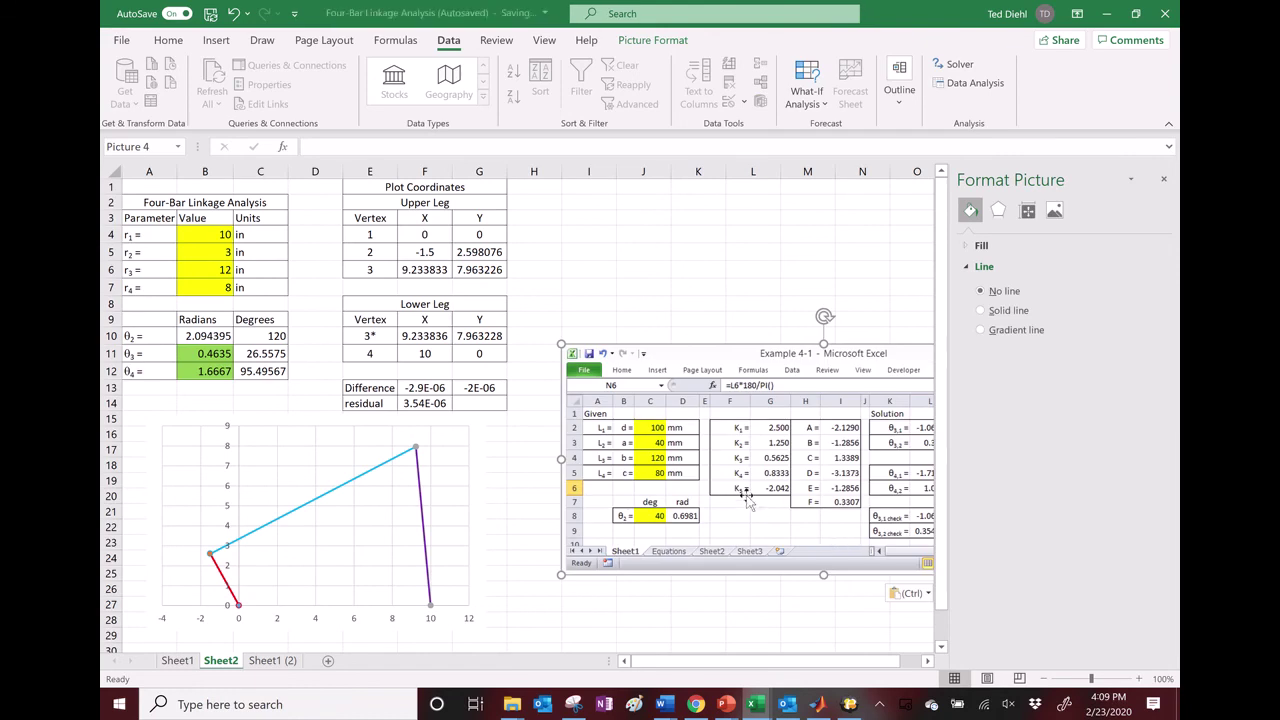
Change the units of all four link lengths, r1 through r4, to mm in C4:C7.
left_click(206, 234)
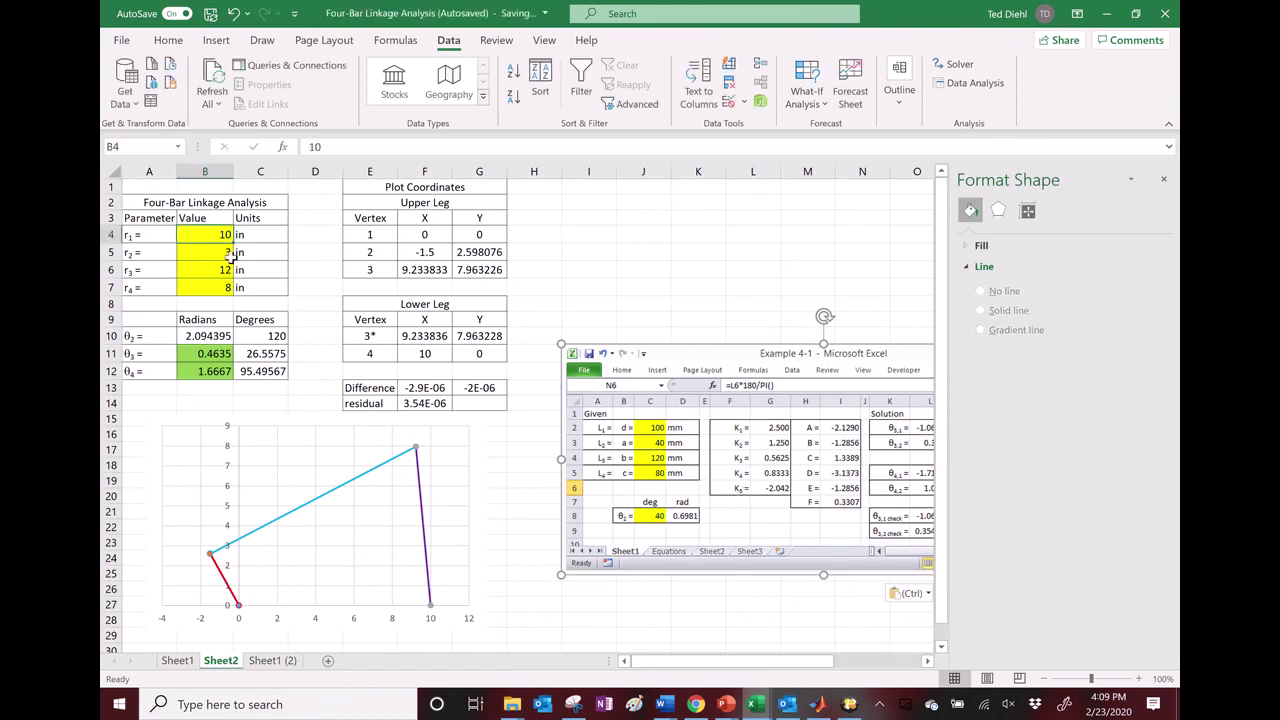
key("Right")
type("mm")
key("Return")
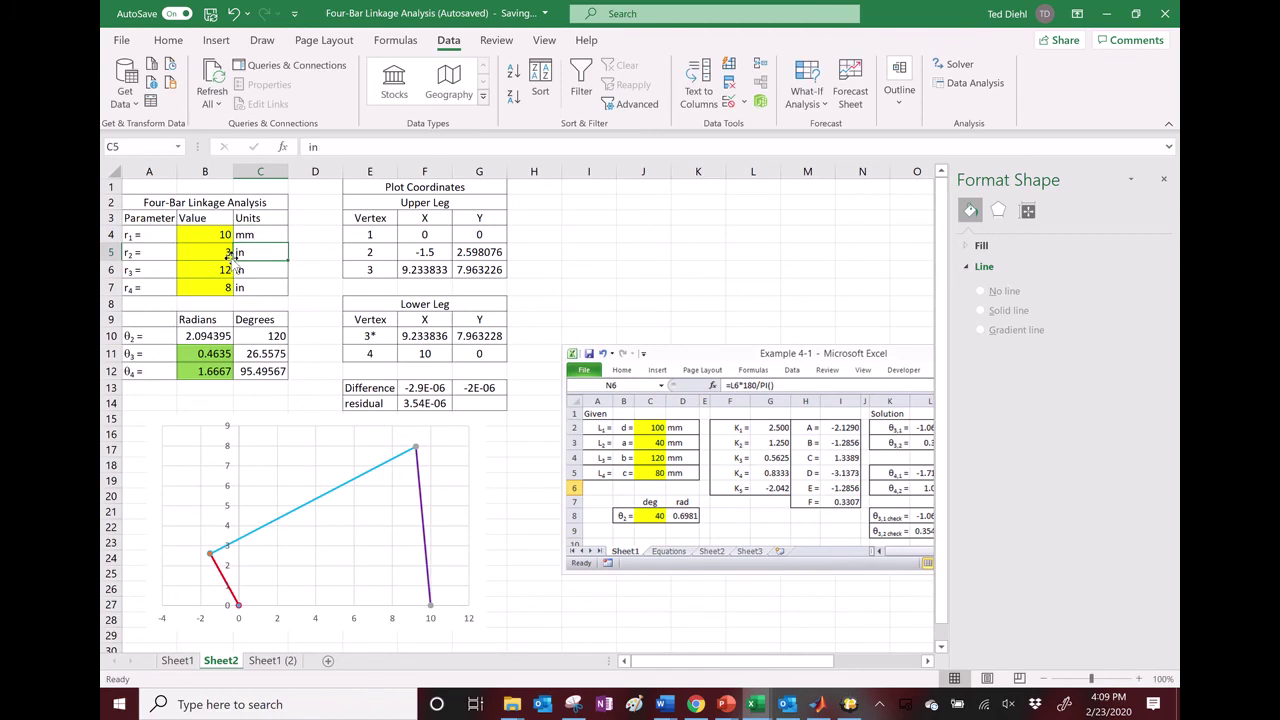
type("mm")
key("Return")
type("mm")
key("Return")
type("mm")
key("Return")
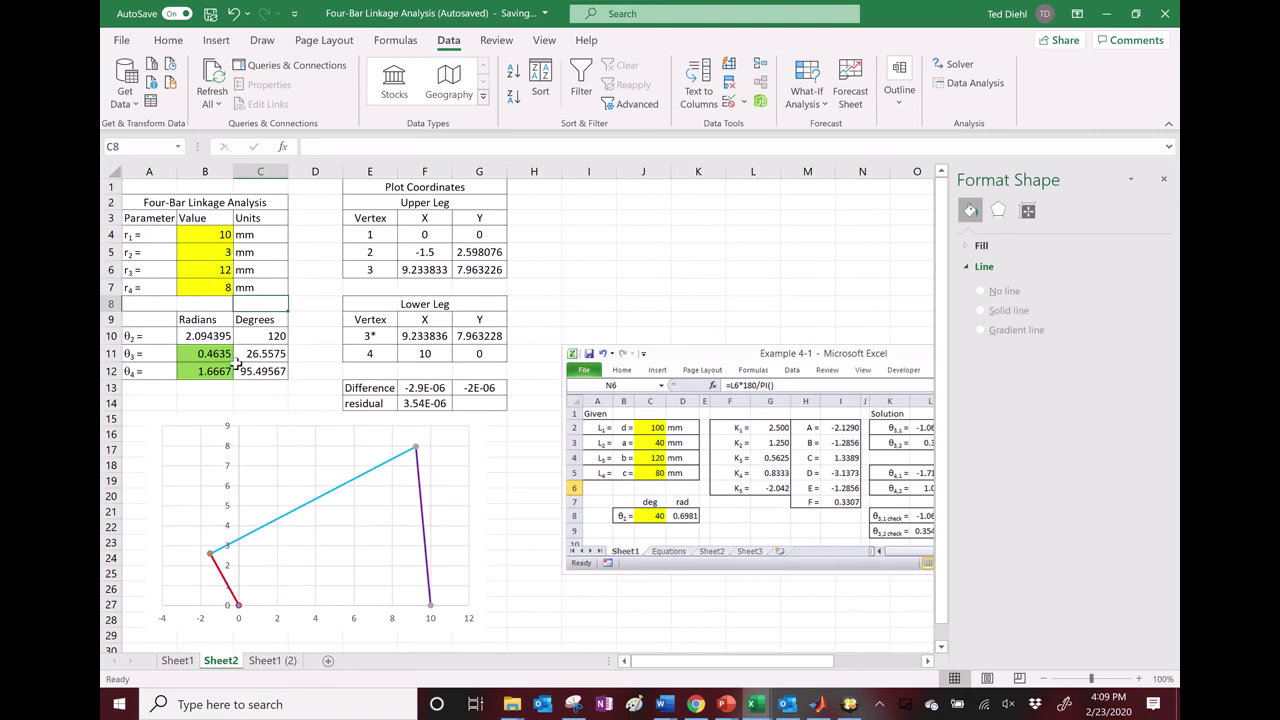
Set the link lengths to r1 = 100, r2 = 40, r3 = 120 and r4 = 80.
left_click(214, 236)
type("100")
key("Return")
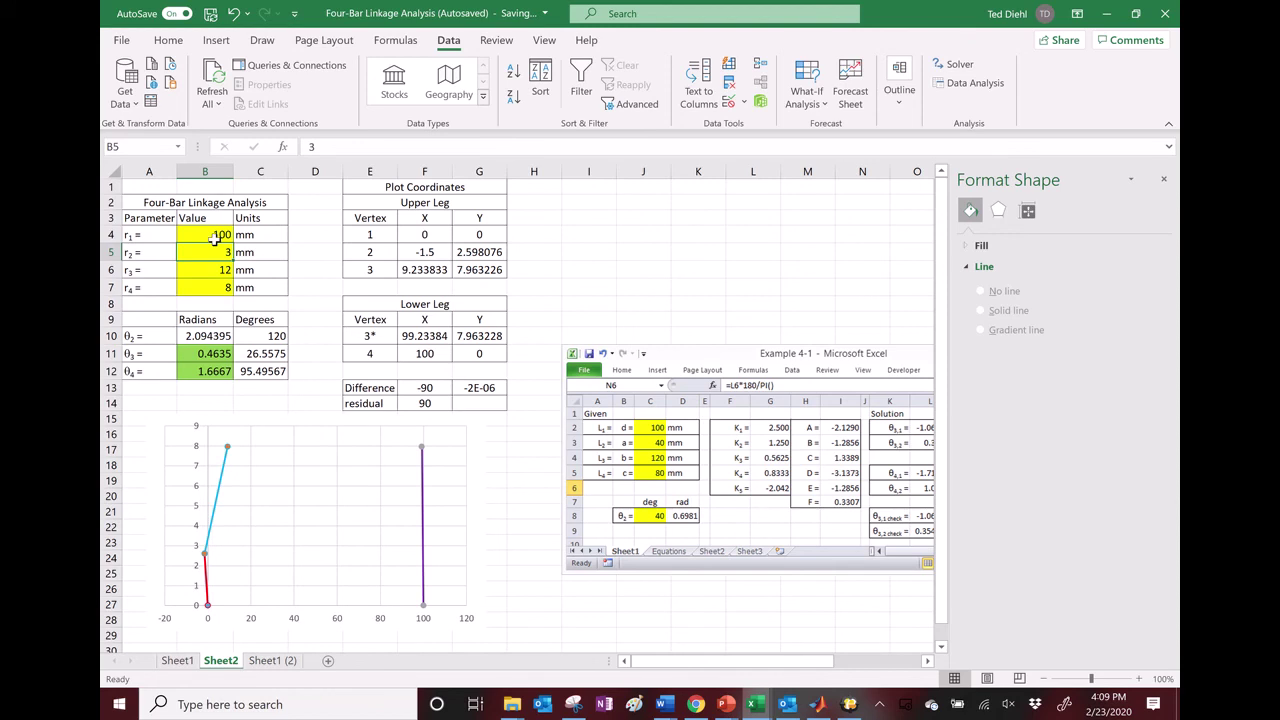
type("40")
key("Return")
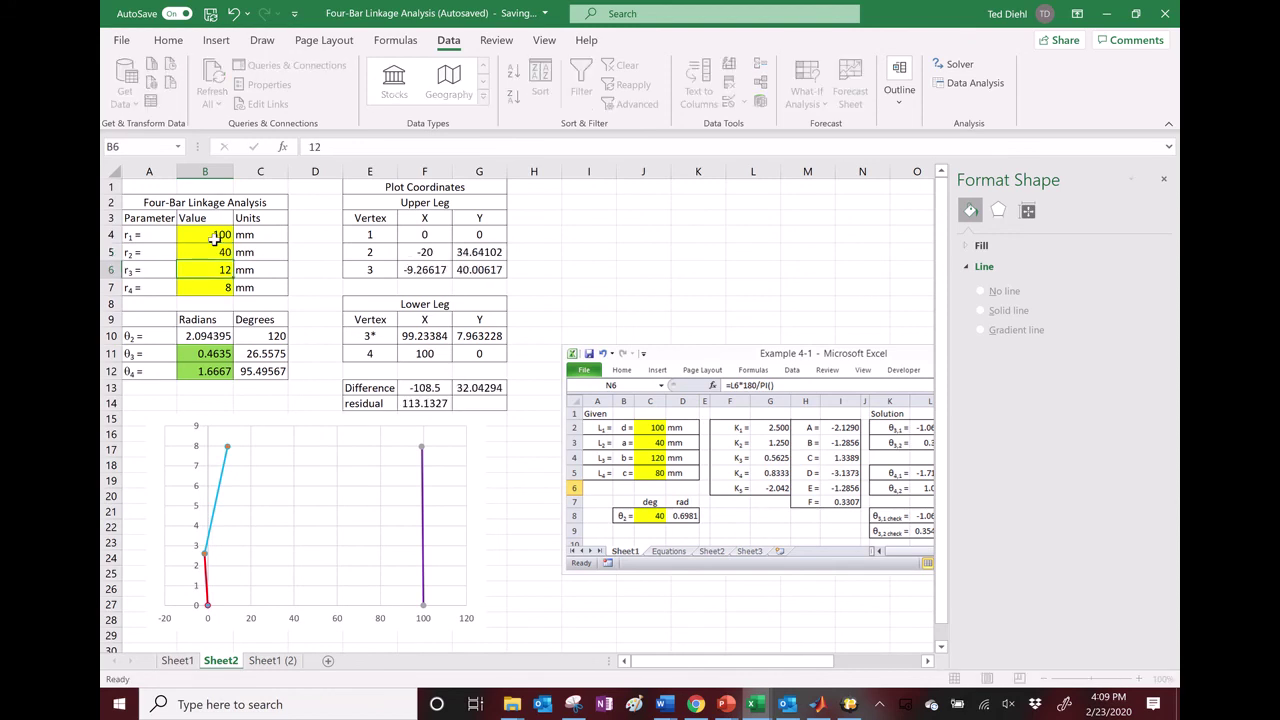
type("120")
key("Return")
type("8")
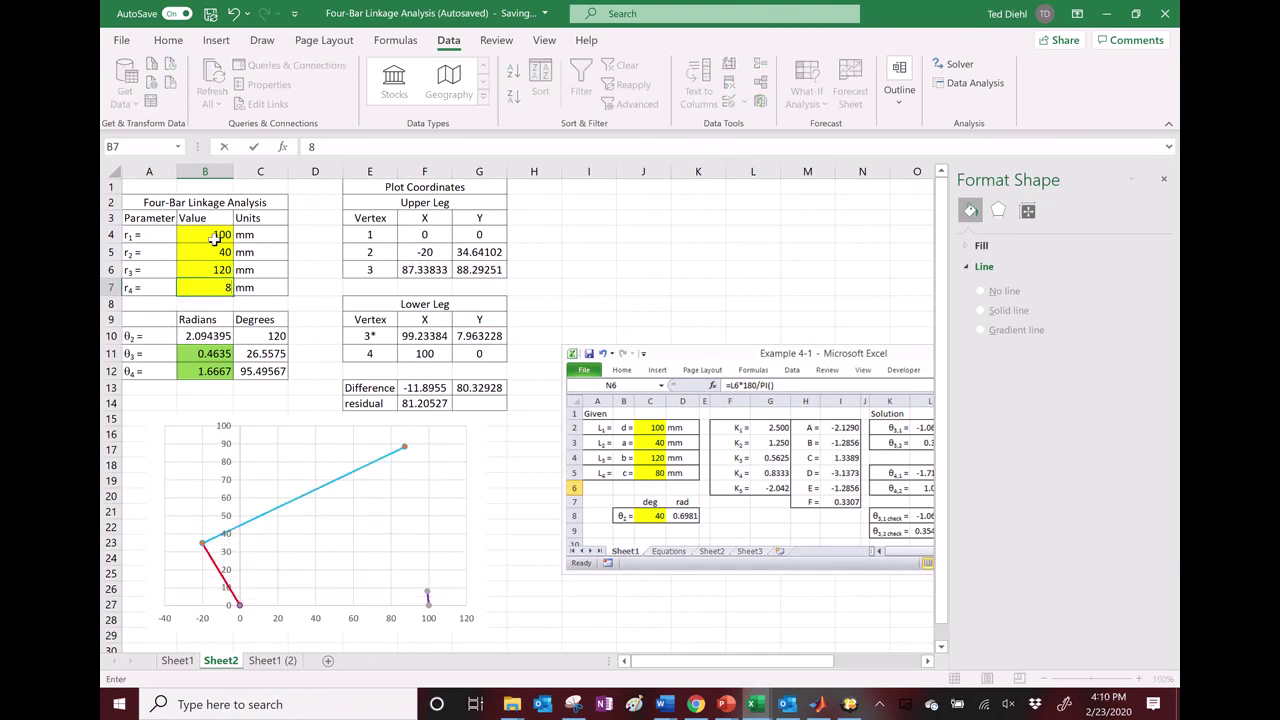
key("Return")
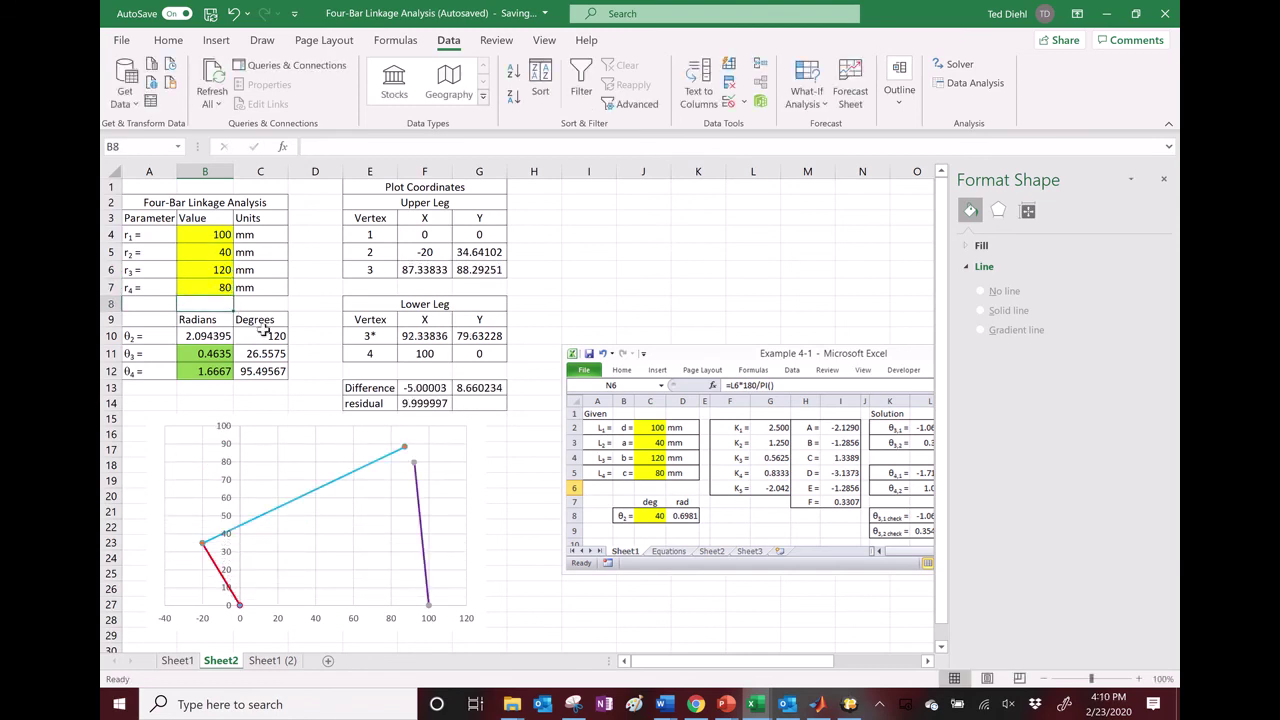
Fill the θ2 degrees cell C10 with yellow as an input cell and set it to 40.
left_click(268, 337)
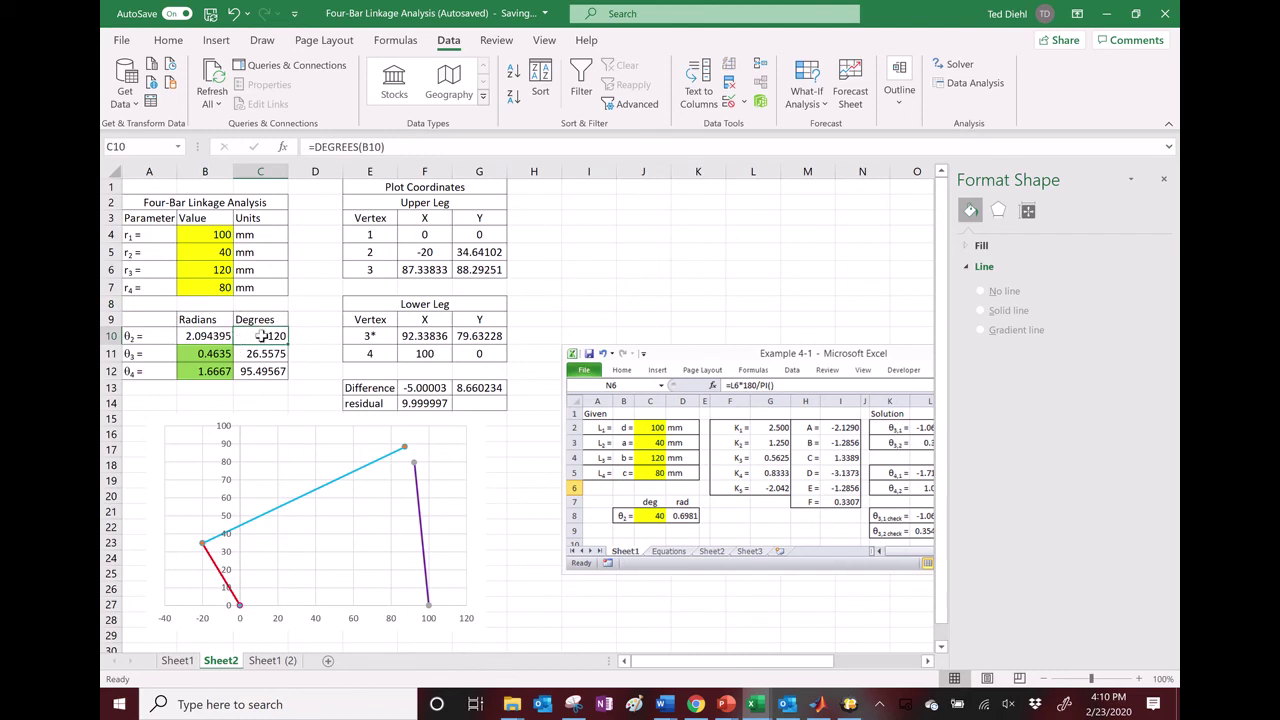
left_click(168, 40)
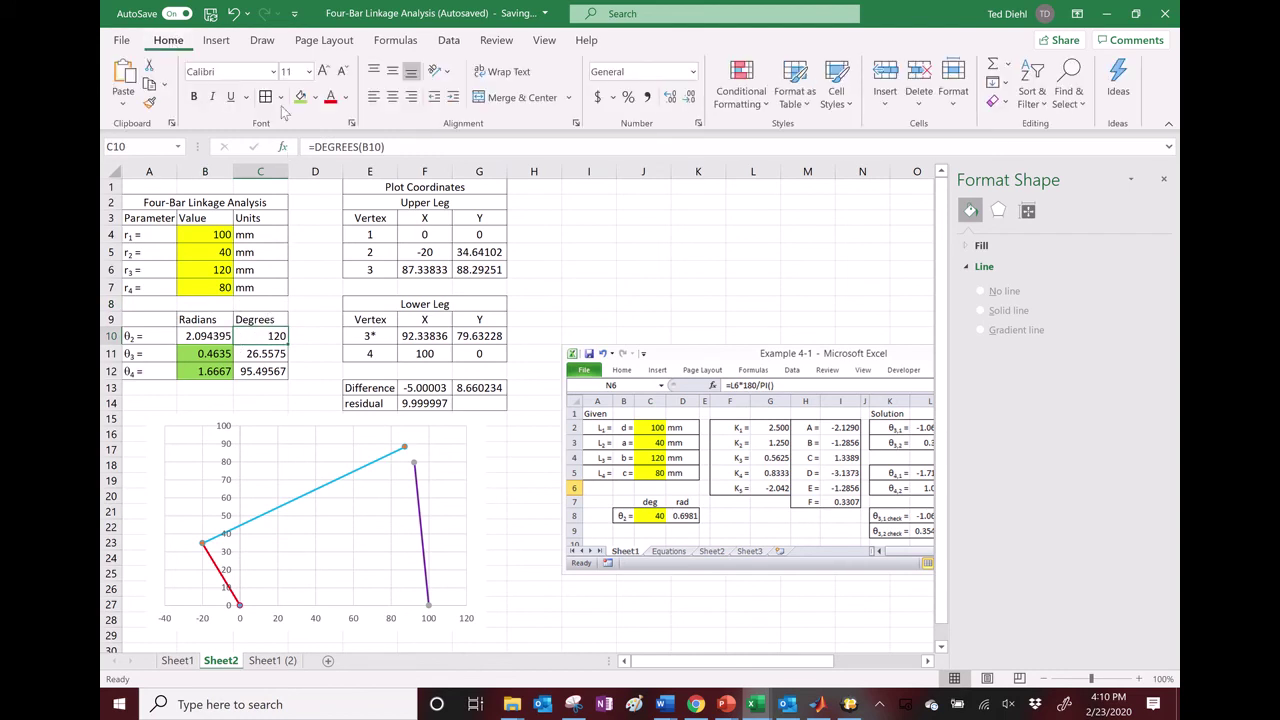
left_click(315, 97)
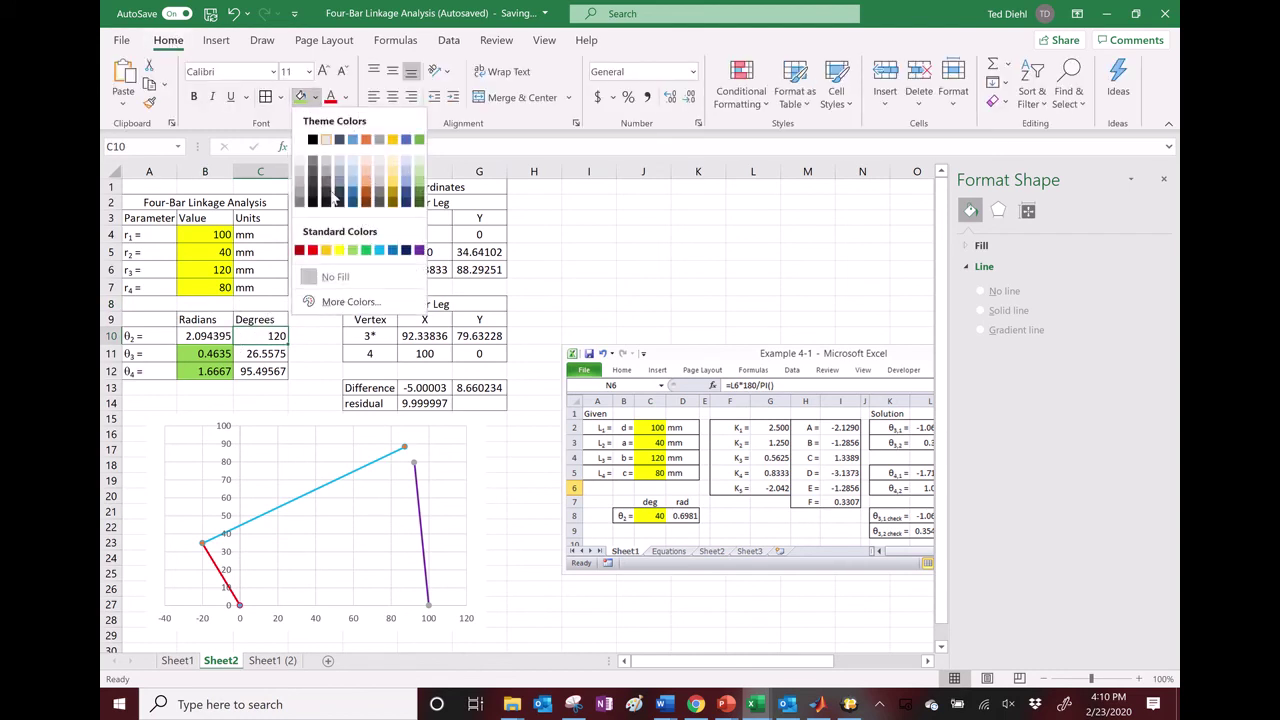
left_click(340, 251)
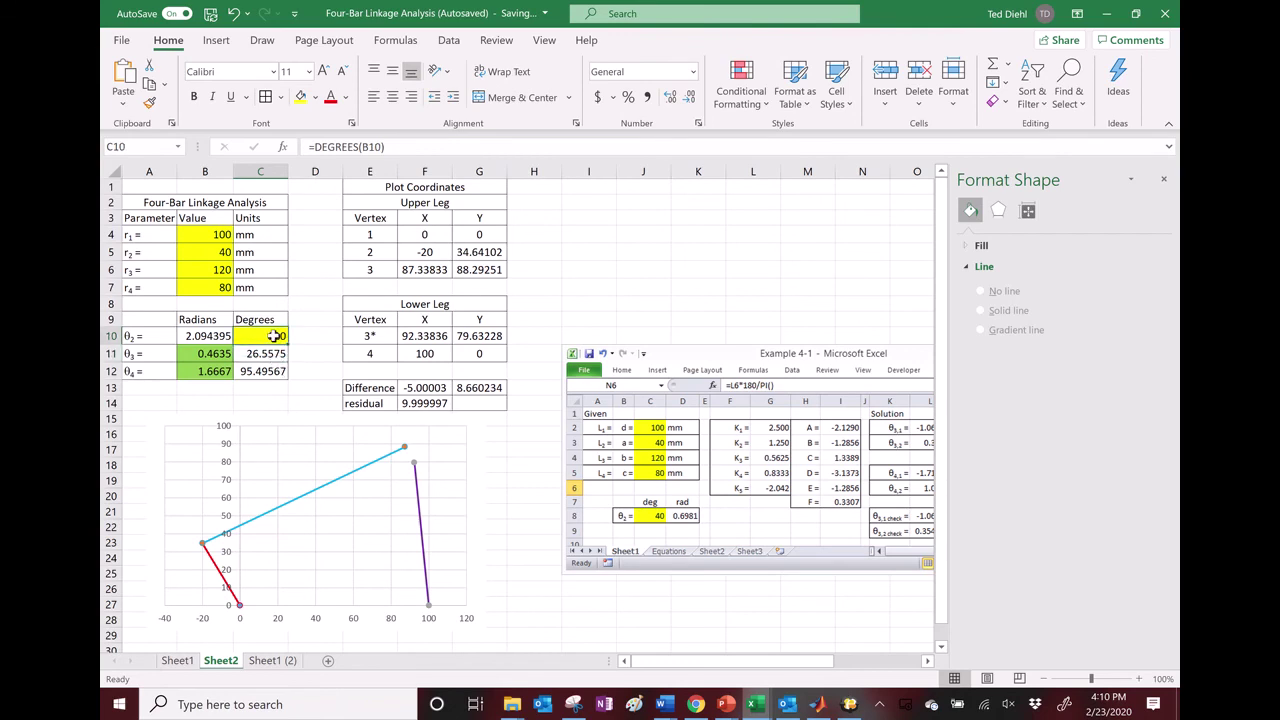
type("40")
key("Return")
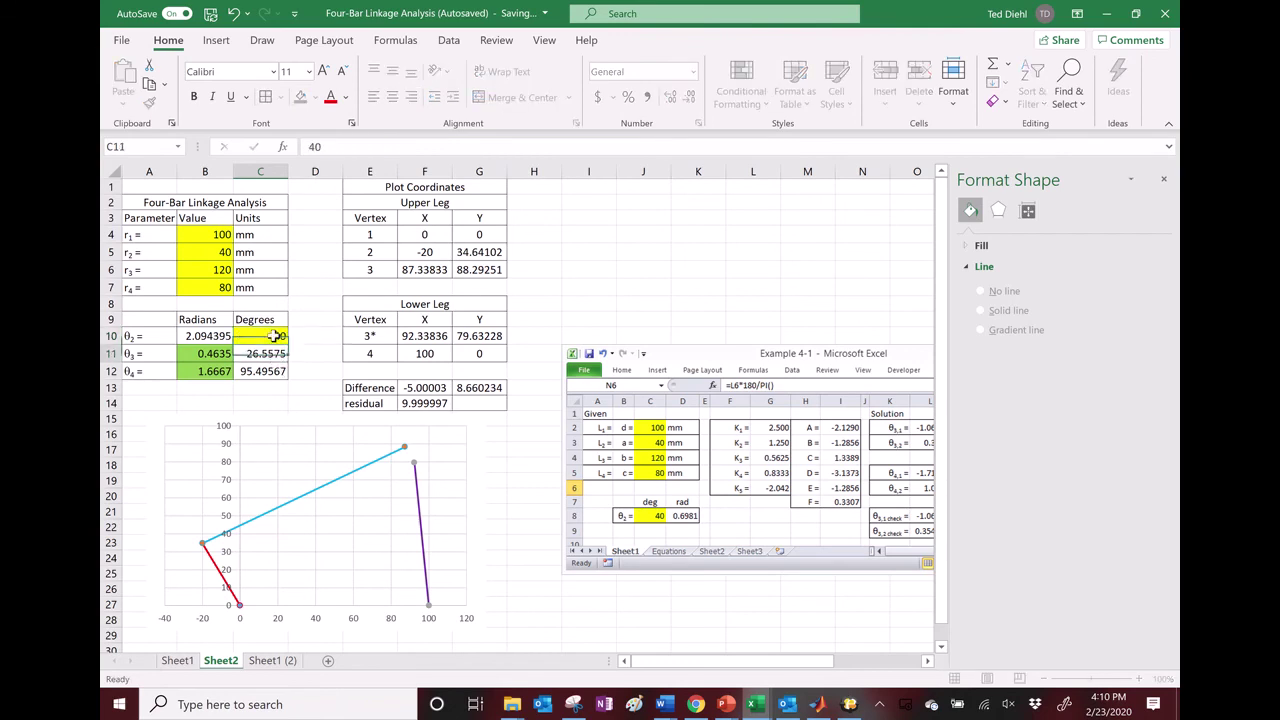
Enter the formula =RADIANS(C10) in B10 to convert θ2 from degrees to radians.
left_click(210, 338)
type("=radians()")
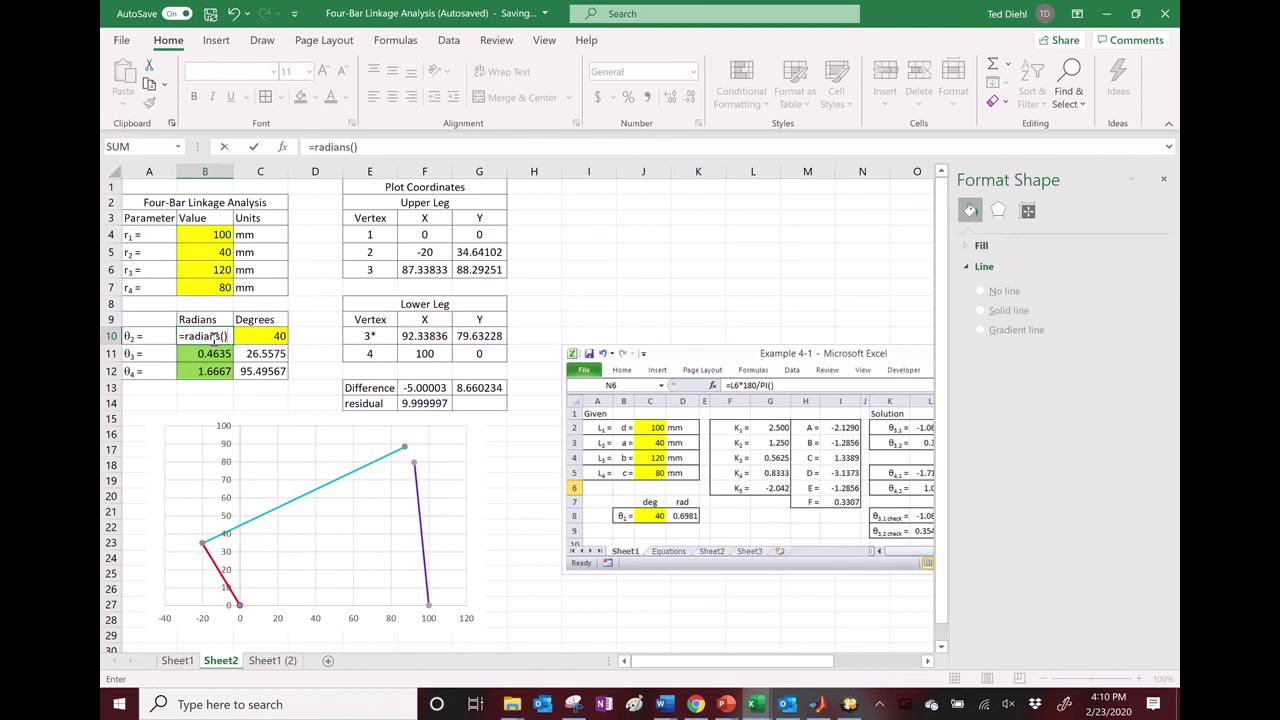
key("BackSpace")
left_click(260, 338)
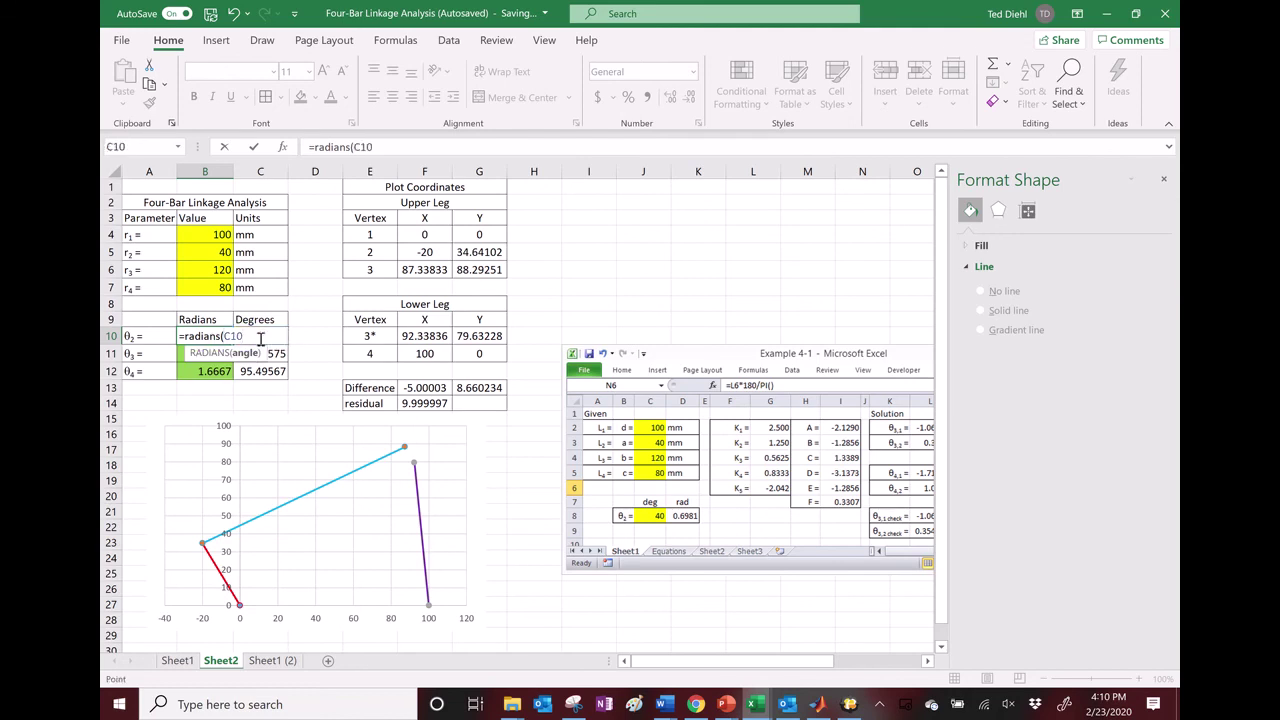
type(")")
key("Return")
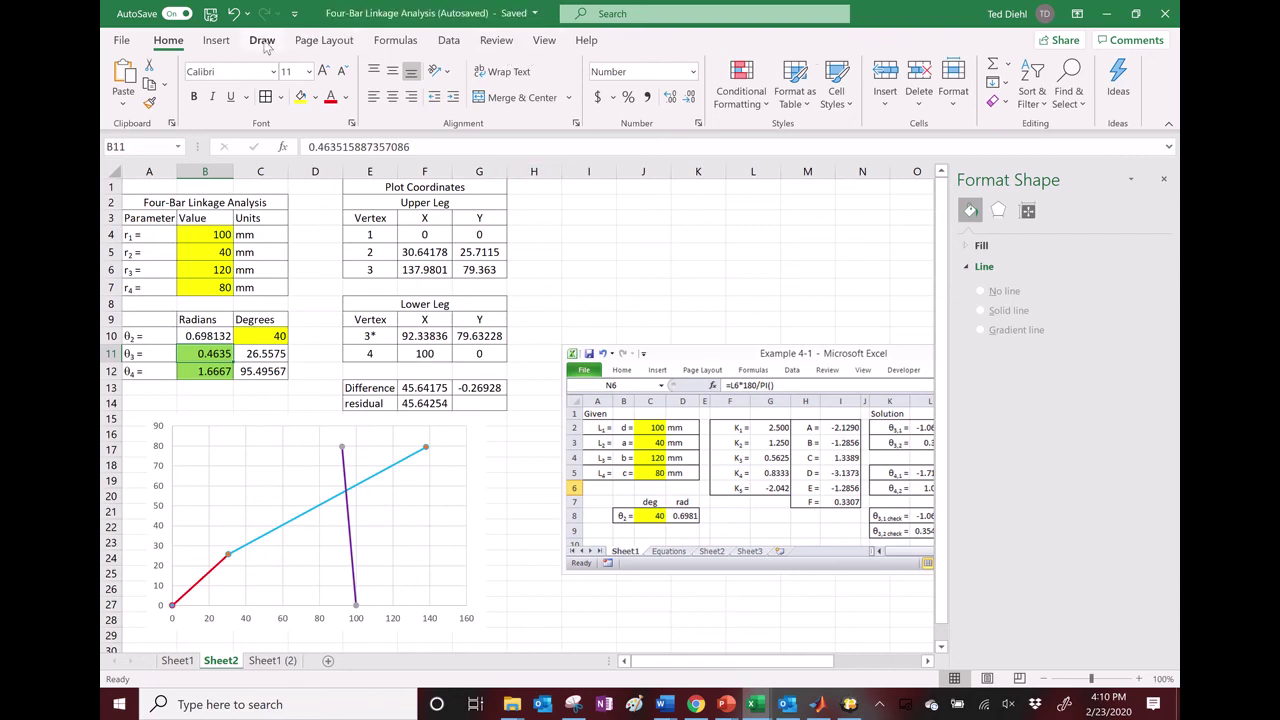
Run Solver with the existing settings for residual F14 and variable cells B11:B12, and keep the Solver solution.
left_click(448, 40)
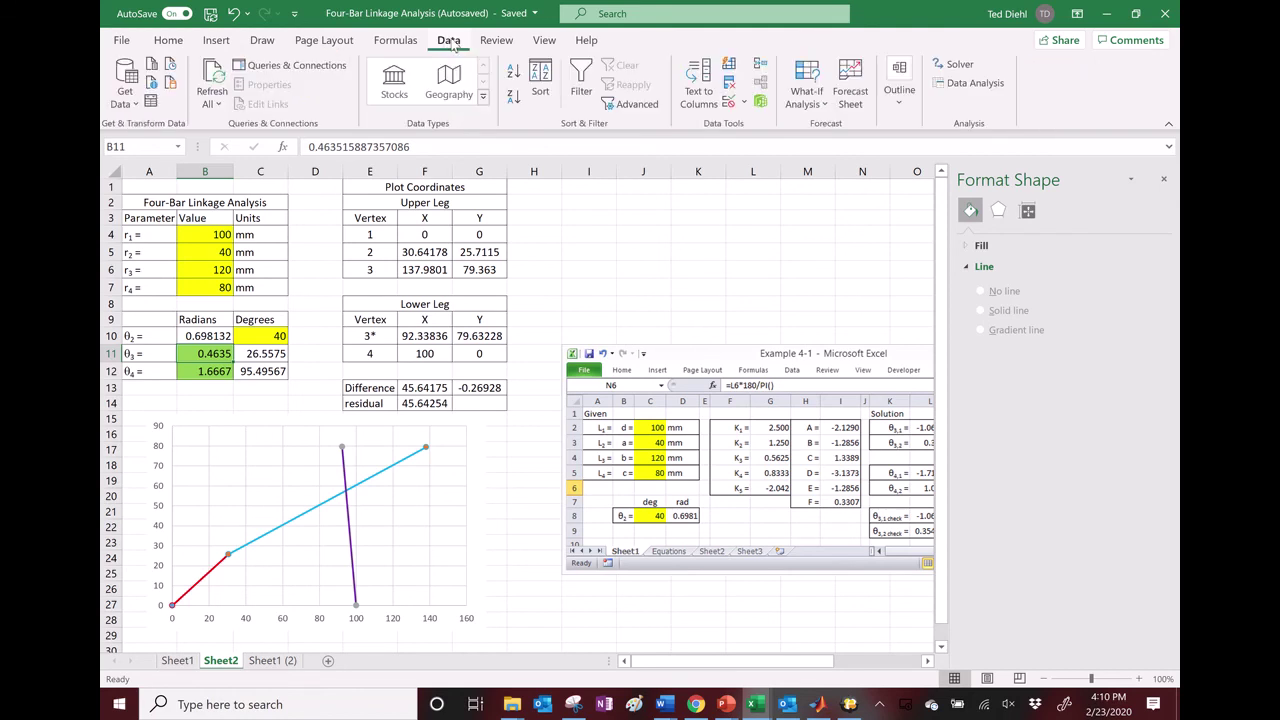
left_click(952, 64)
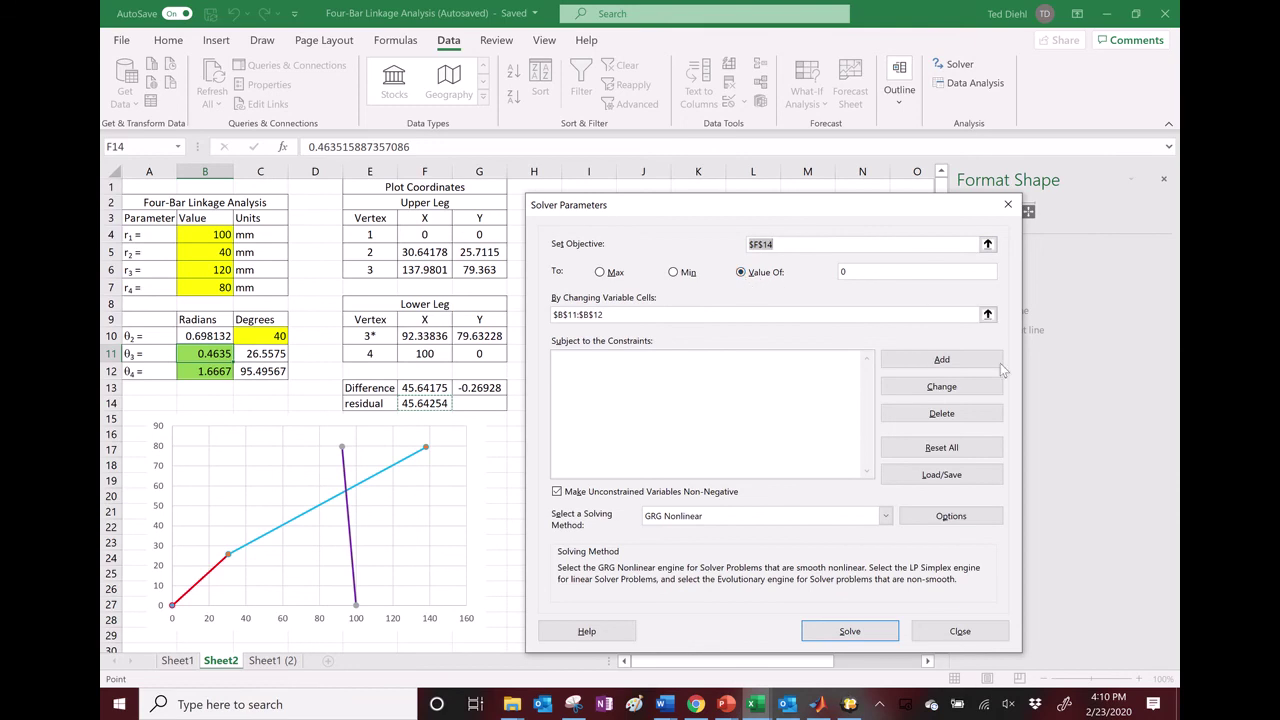
left_click(849, 631)
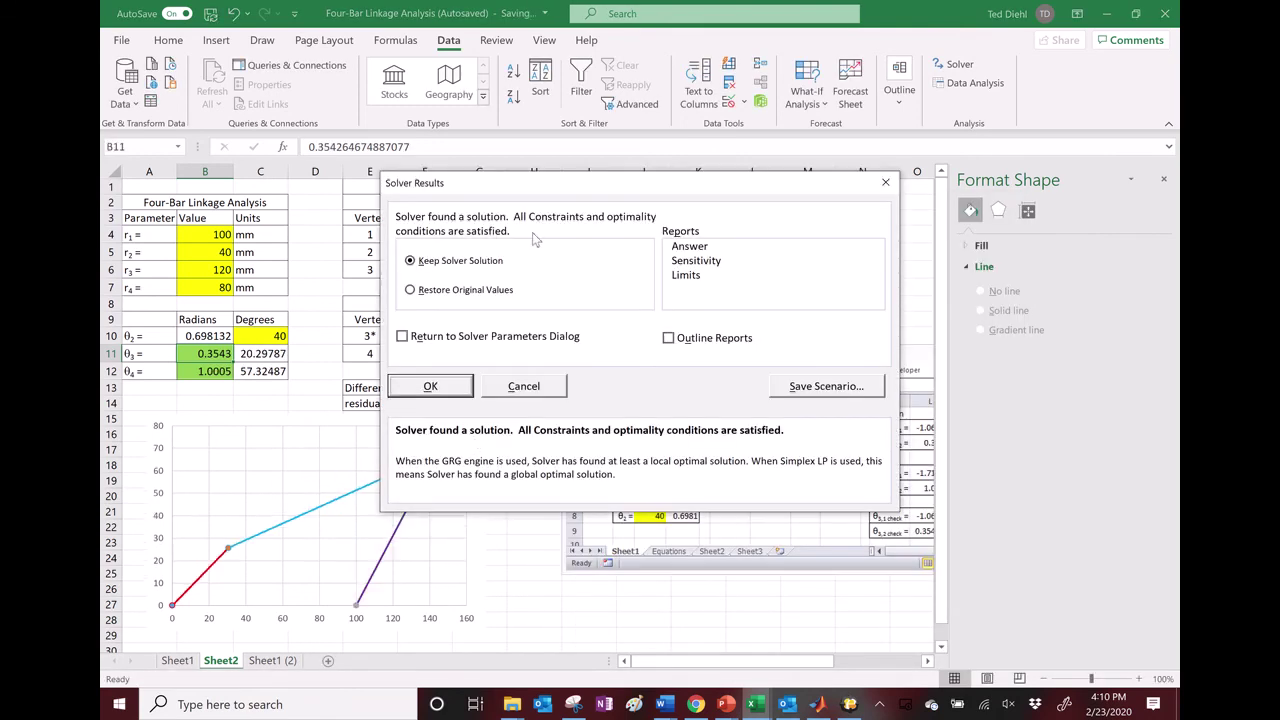
left_click_drag(533, 193, 687, 217)
left_click(621, 419)
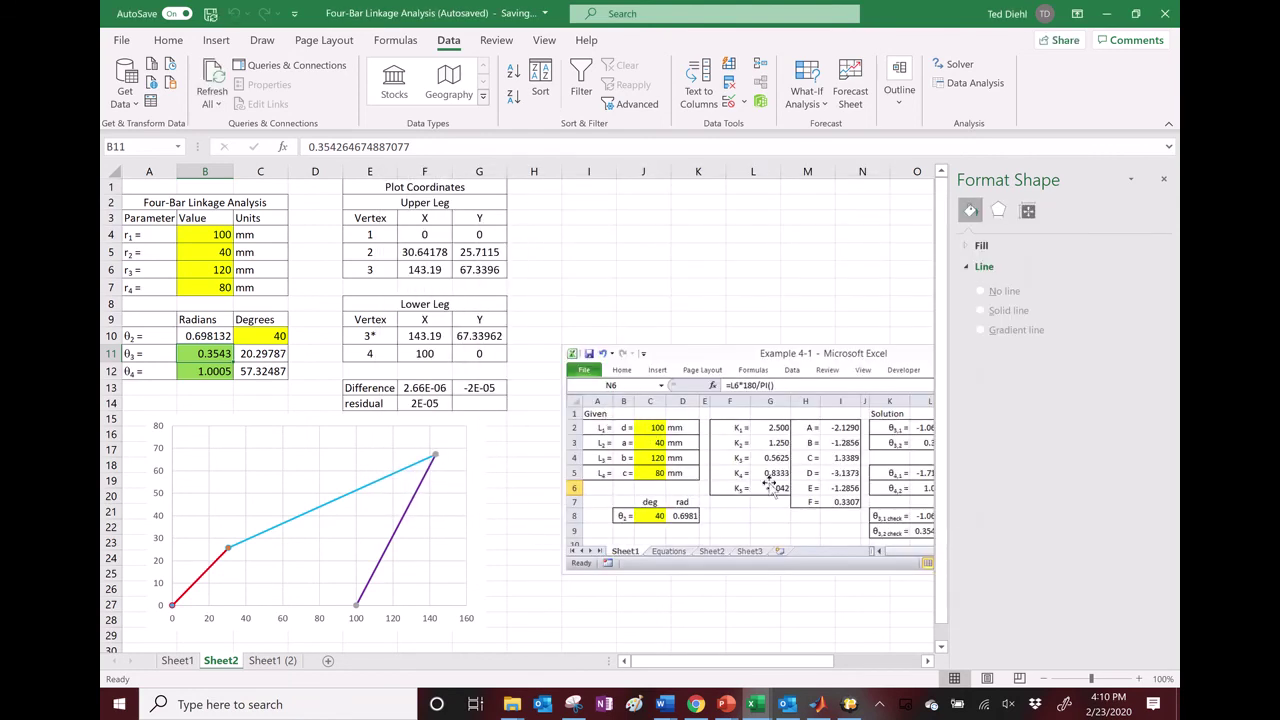
Reposition the Example 4-1 picture so its solution column can be compared with the θ3 and θ4 results in C11:C12.
left_click_drag(902, 560, 728, 538)
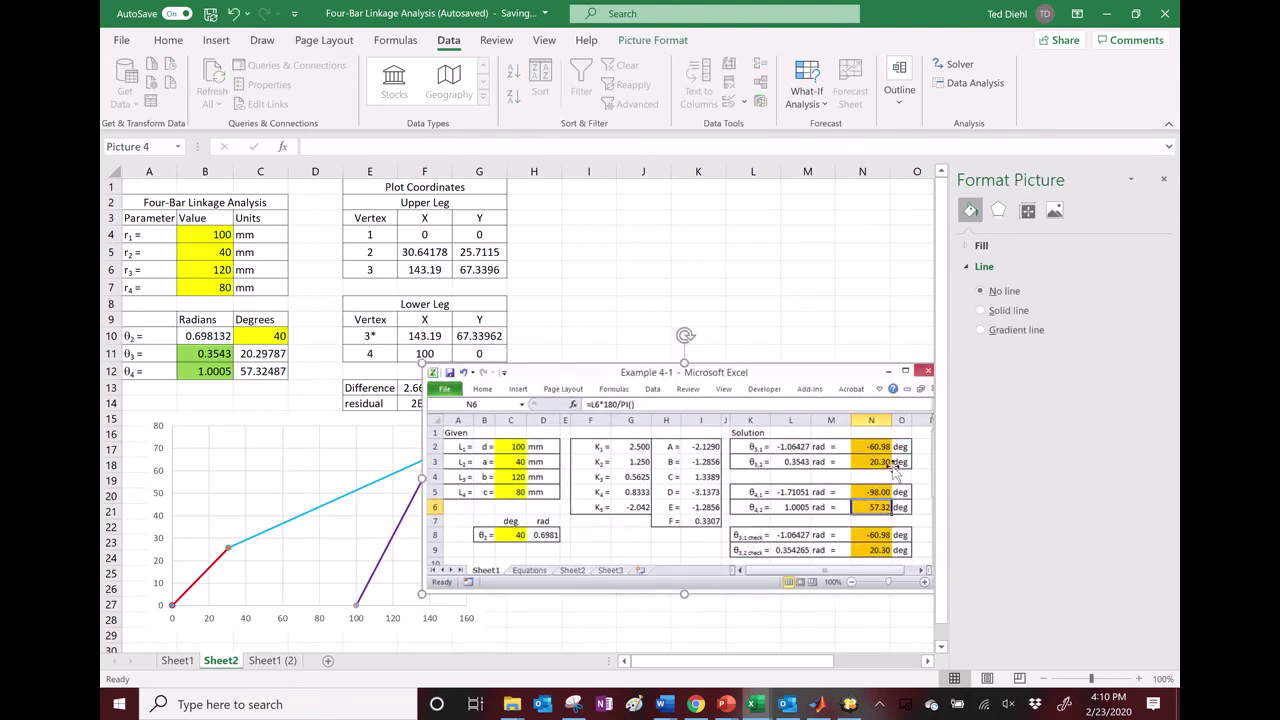
left_click_drag(272, 357, 268, 372)
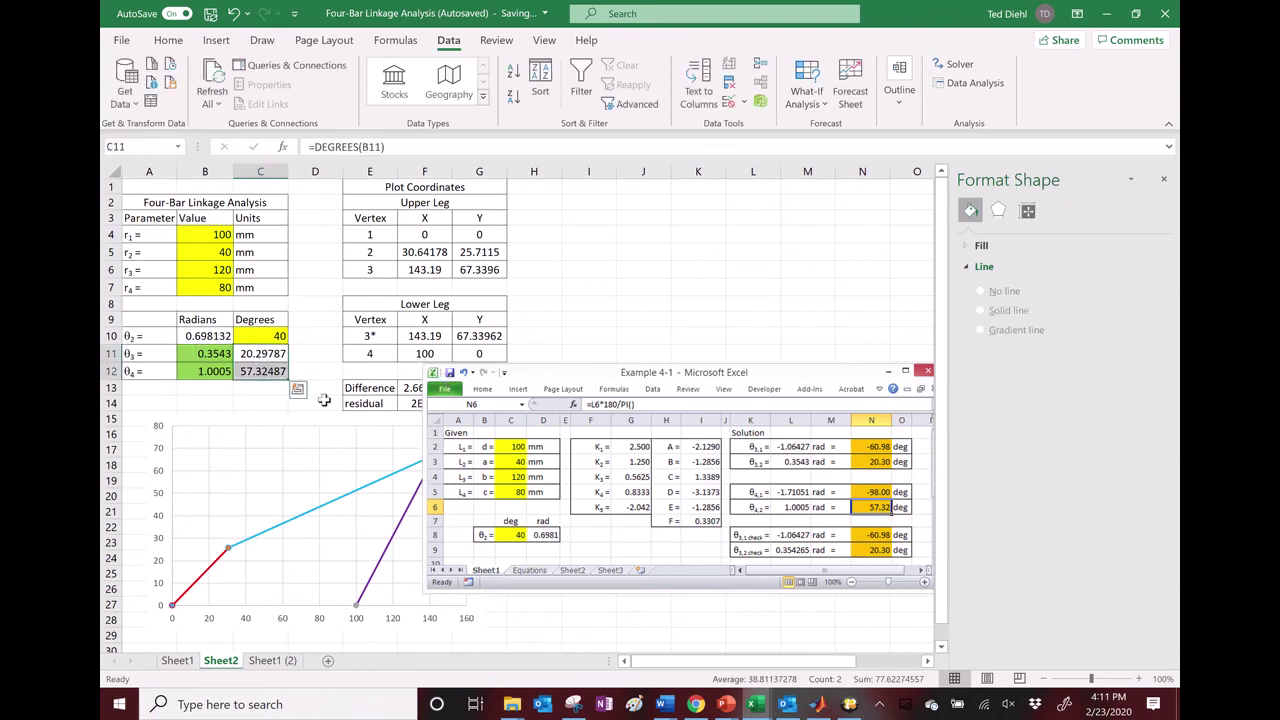
left_click_drag(497, 386, 591, 303)
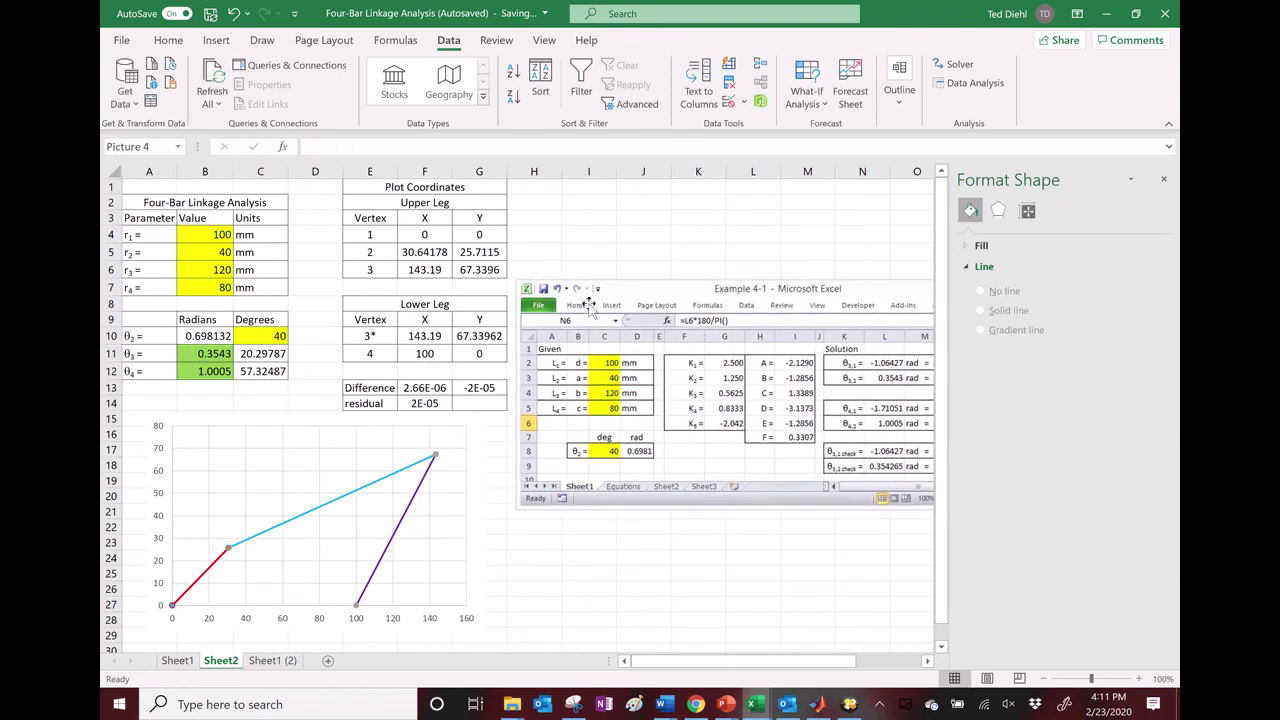
left_click_drag(640, 378, 532, 336)
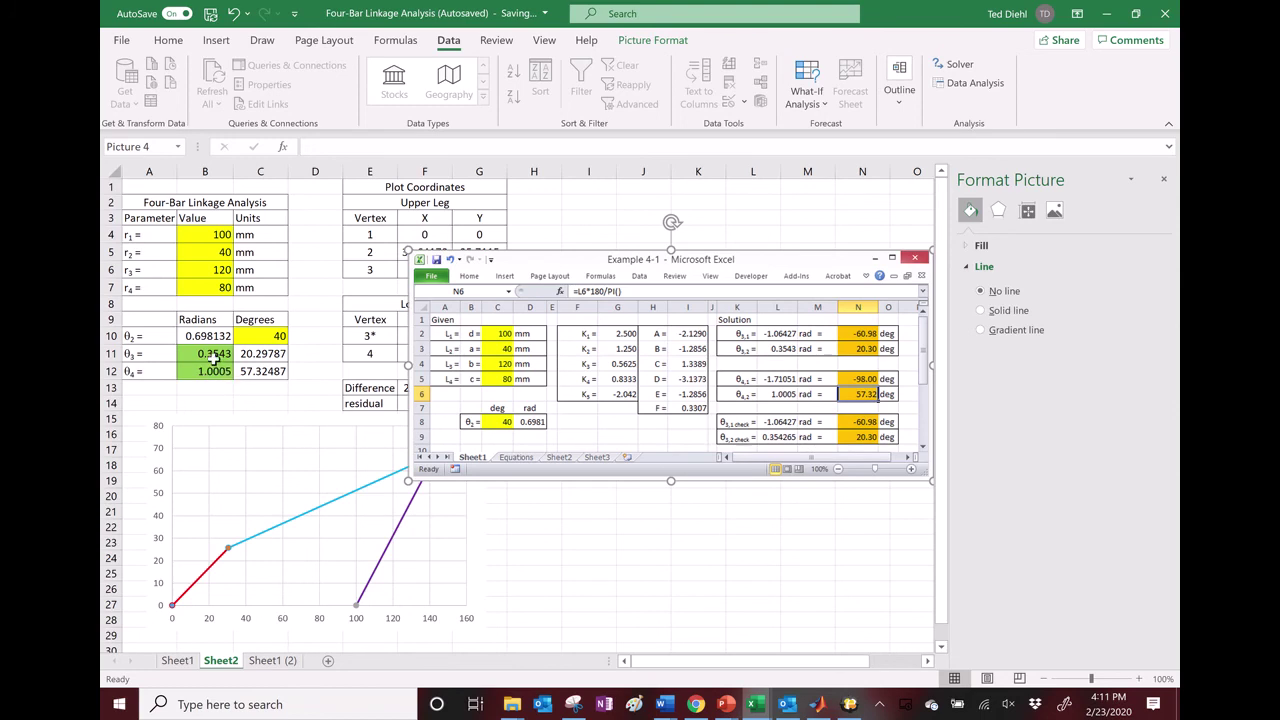
Enter -1 radian as the starting guess for both θ3 in B11 and θ4 in B12.
left_click(213, 358)
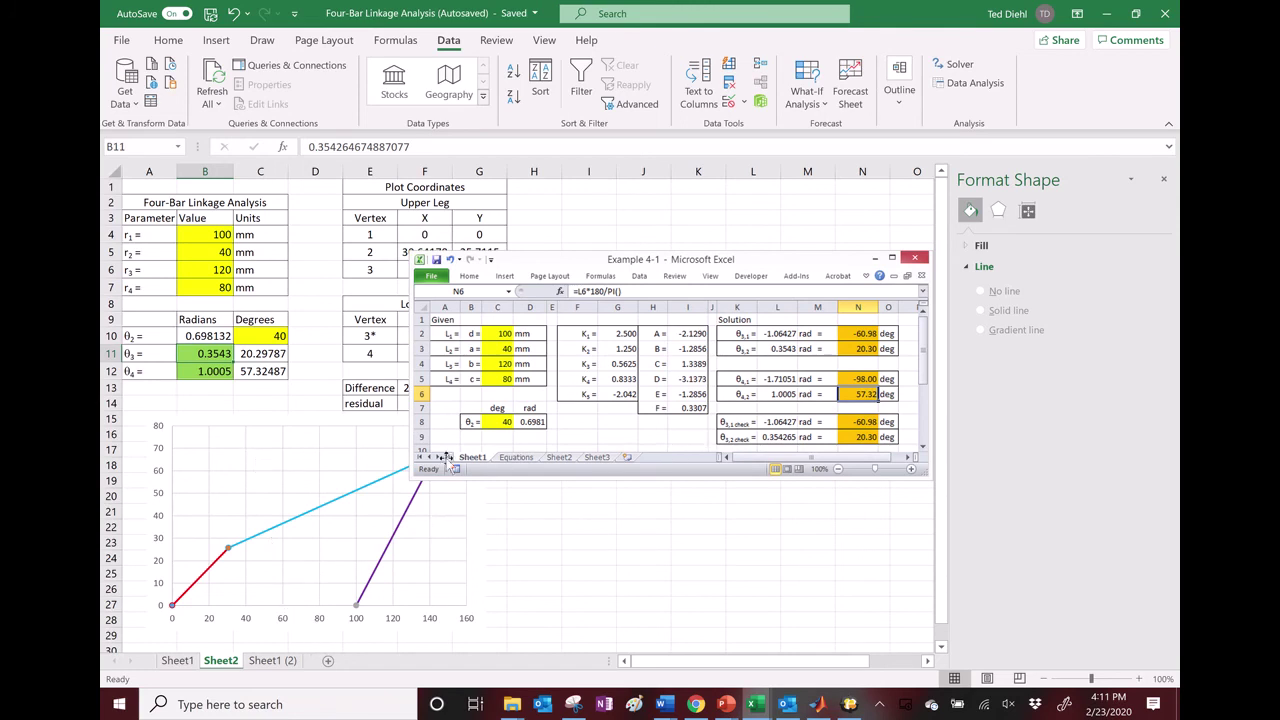
left_click(215, 372)
left_click(215, 355)
type("-1")
key("Return")
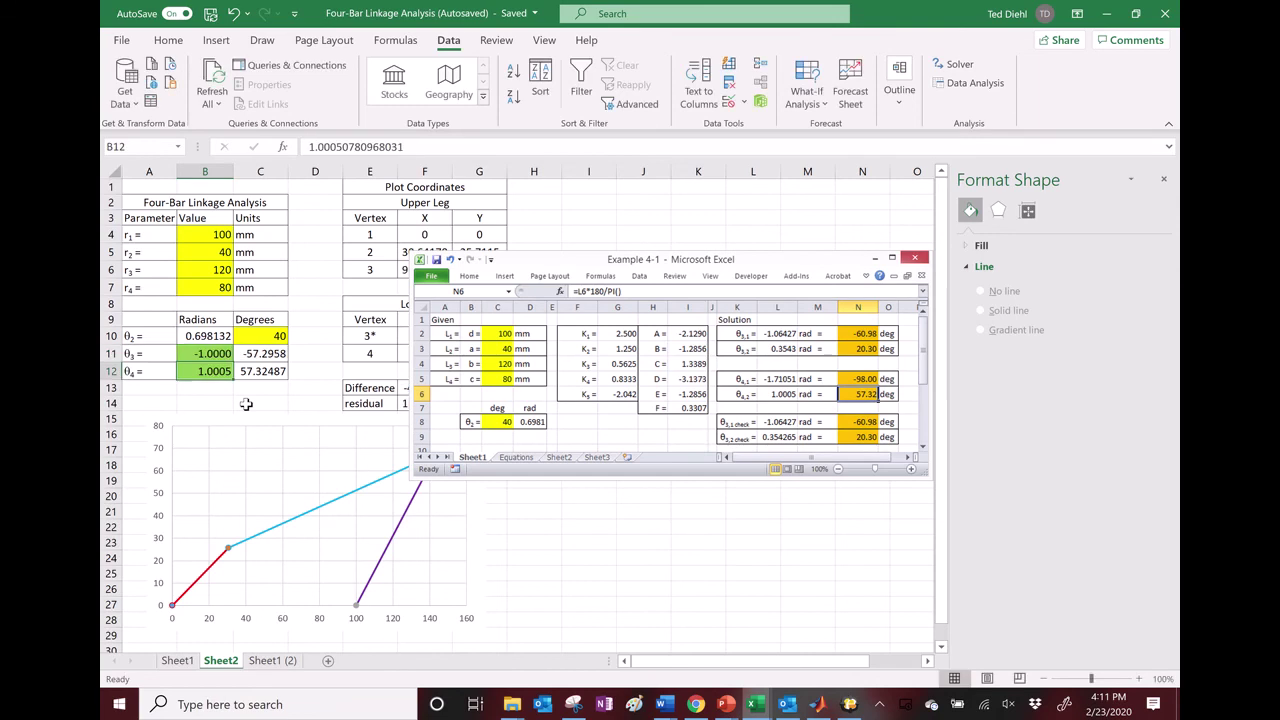
type("-")
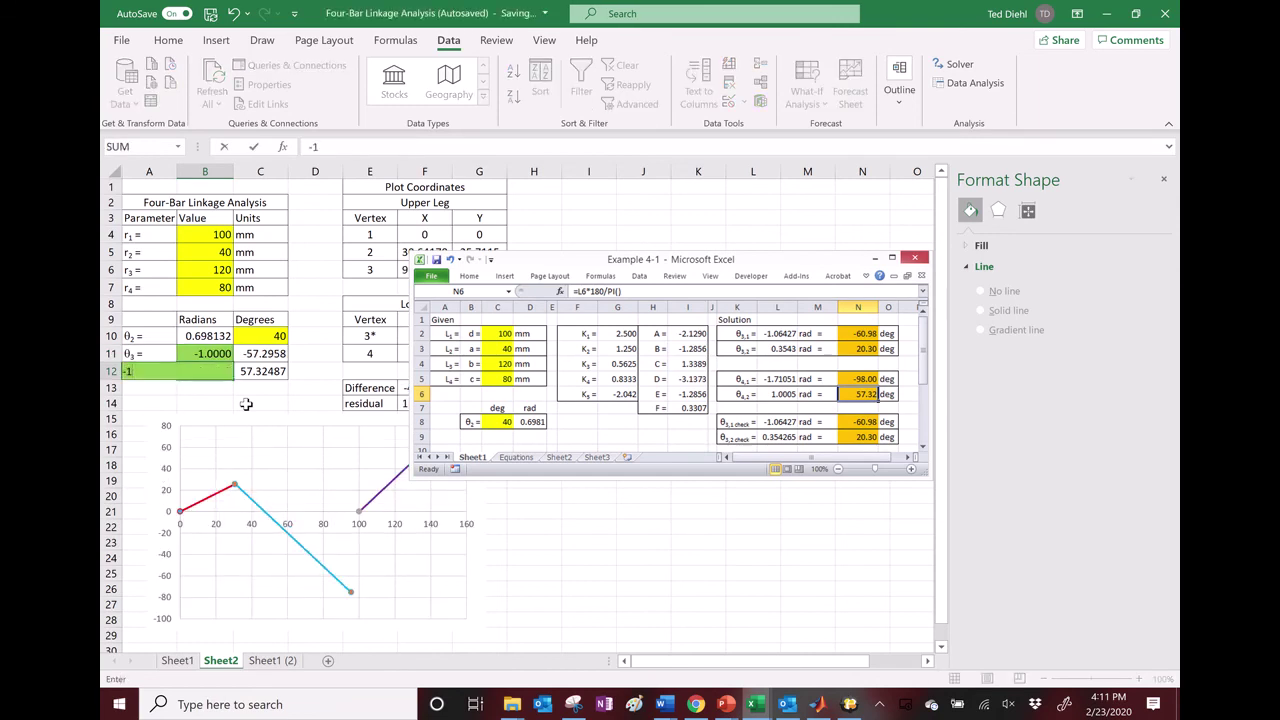
type("1")
key("Return")
Run Solver on residual F14 with target value 0 from the -1 radian guesses in B11:B12, and keep the Solver solution.
left_click(218, 372)
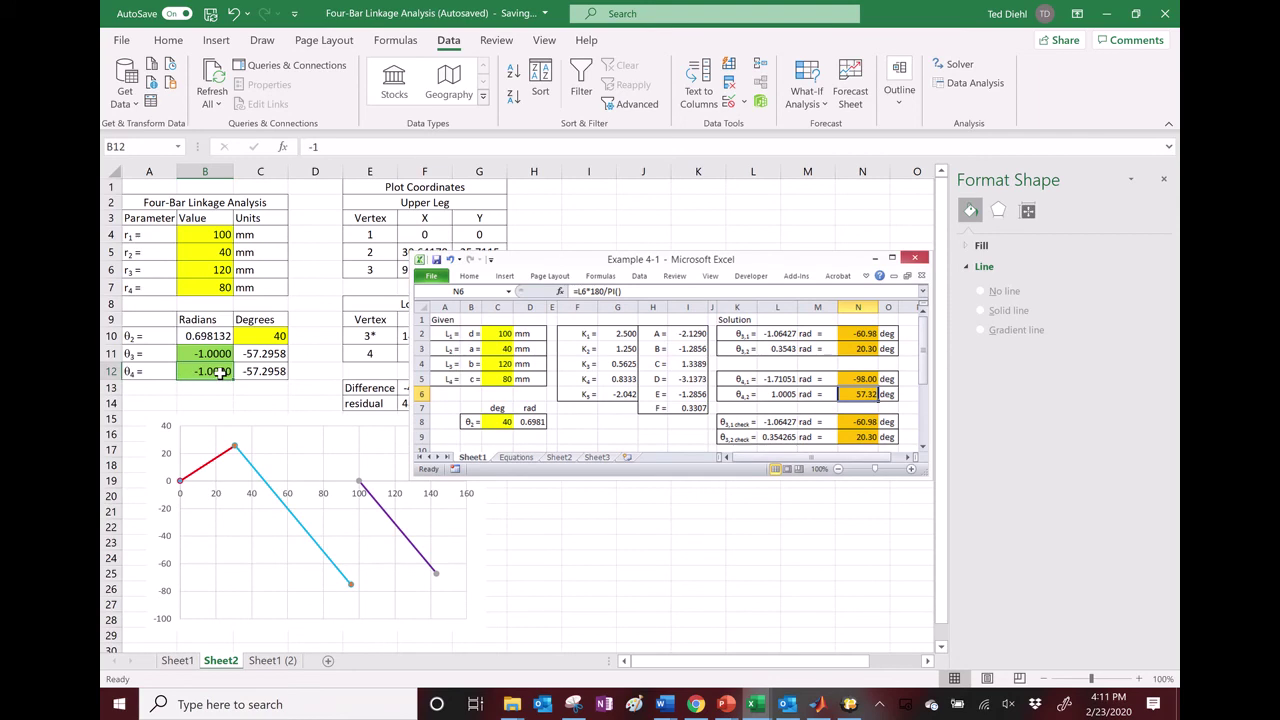
left_click(957, 66)
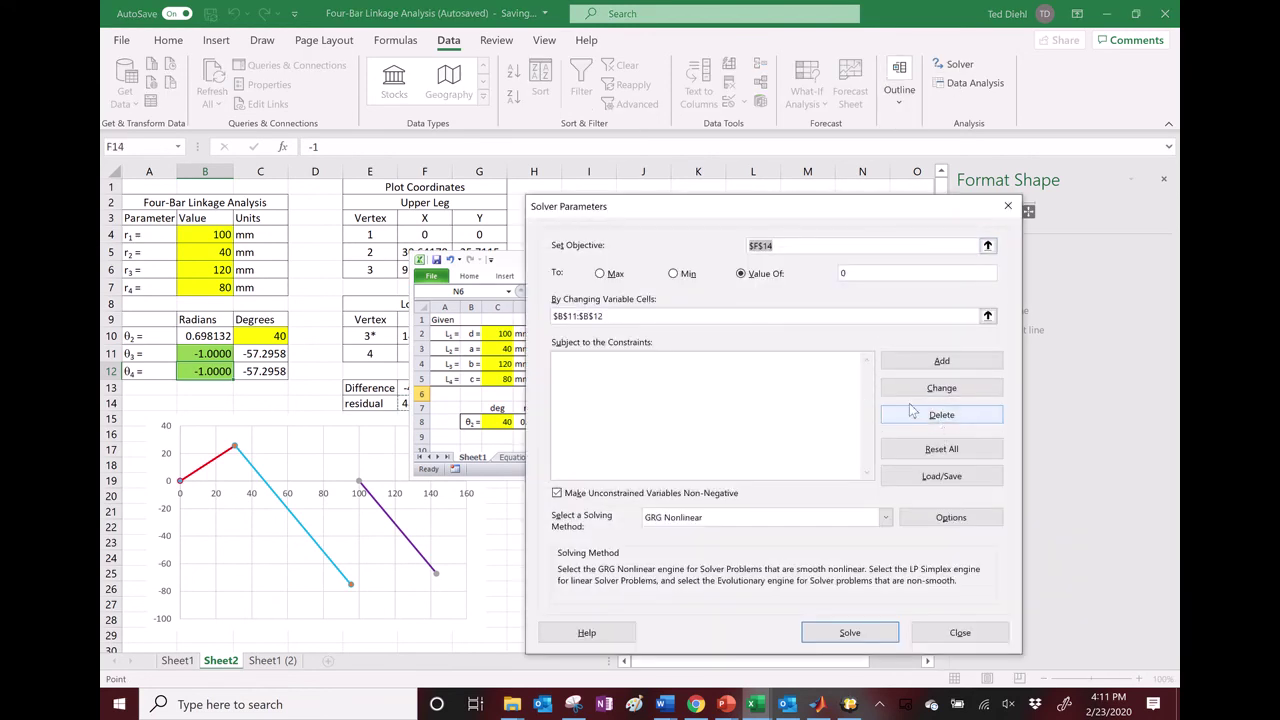
left_click(850, 632)
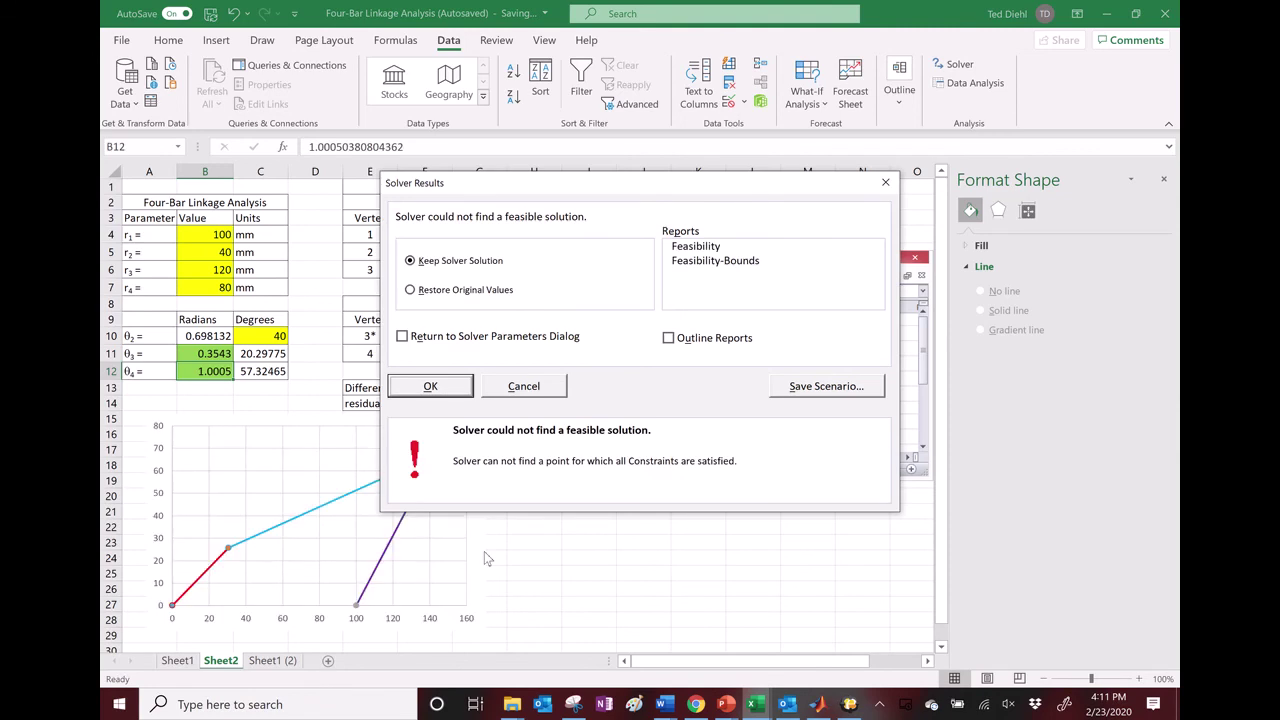
left_click(456, 397)
Set the θ3 guess in B11 to -1 radian and try 2, then 4 radians as the θ4 guess in B12.
left_click(210, 355)
type("-")
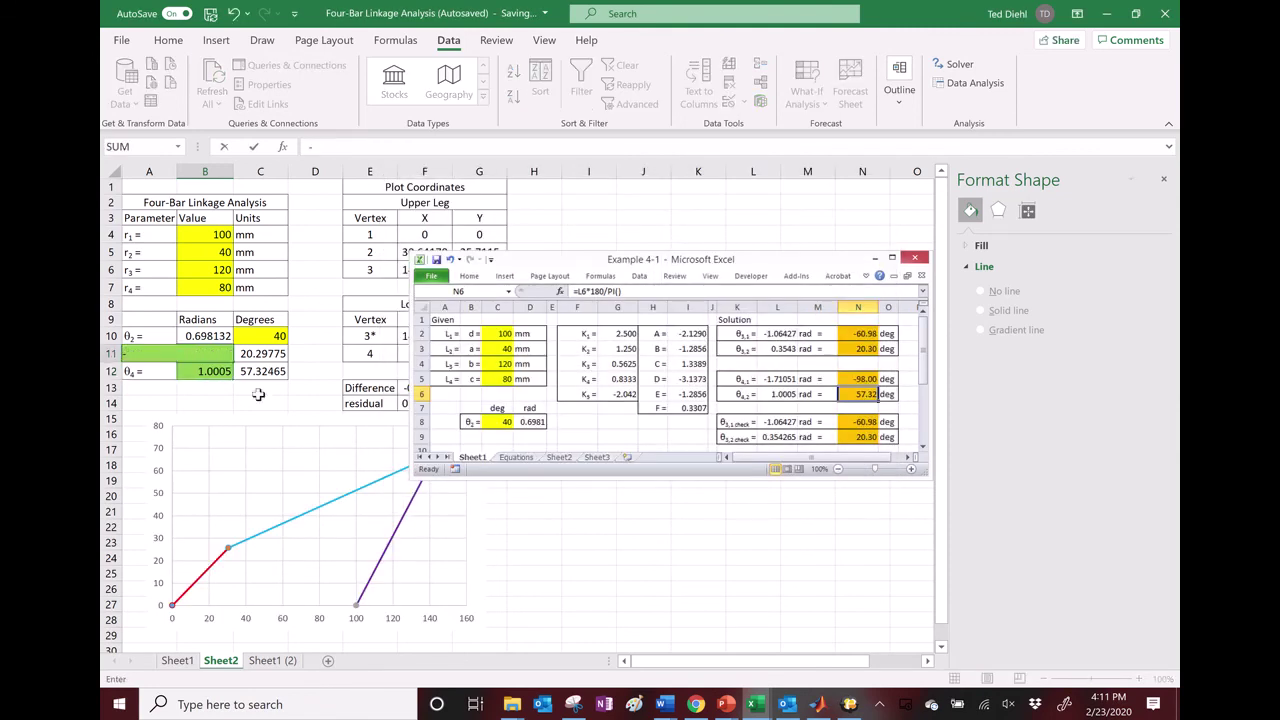
type("1")
key("Return")
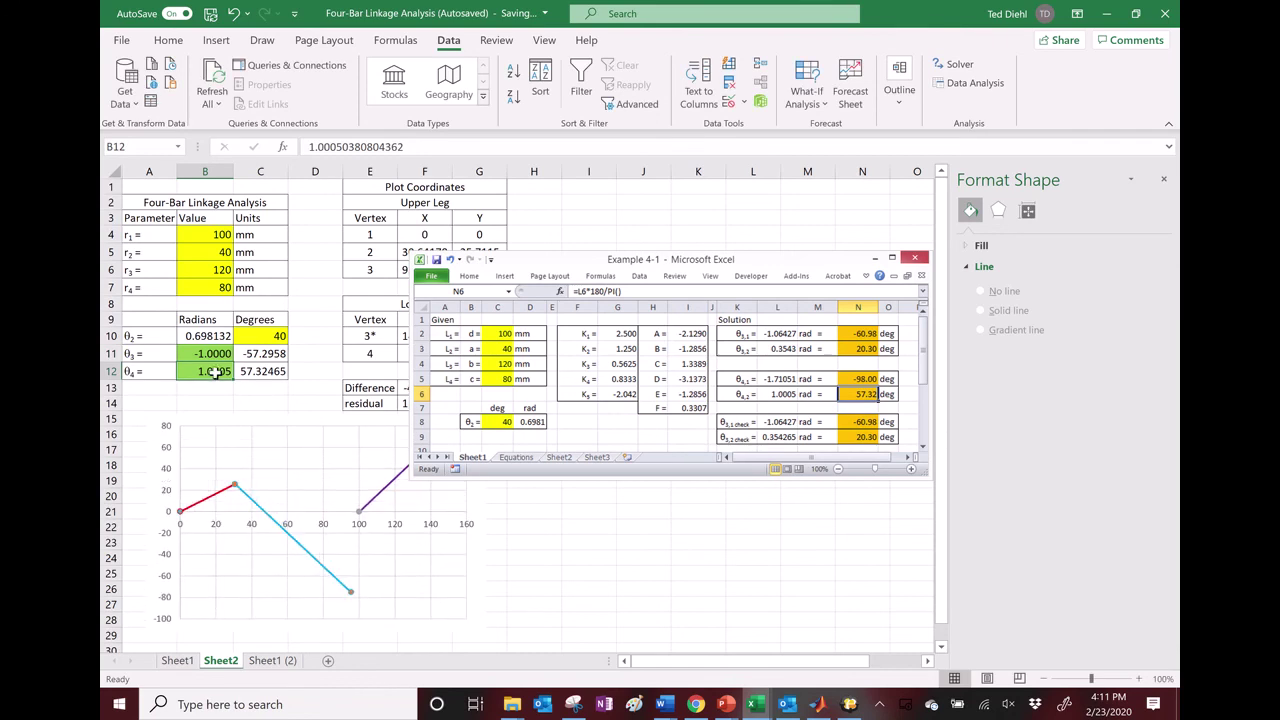
type("2.01")
key("Return")
left_click(214, 372)
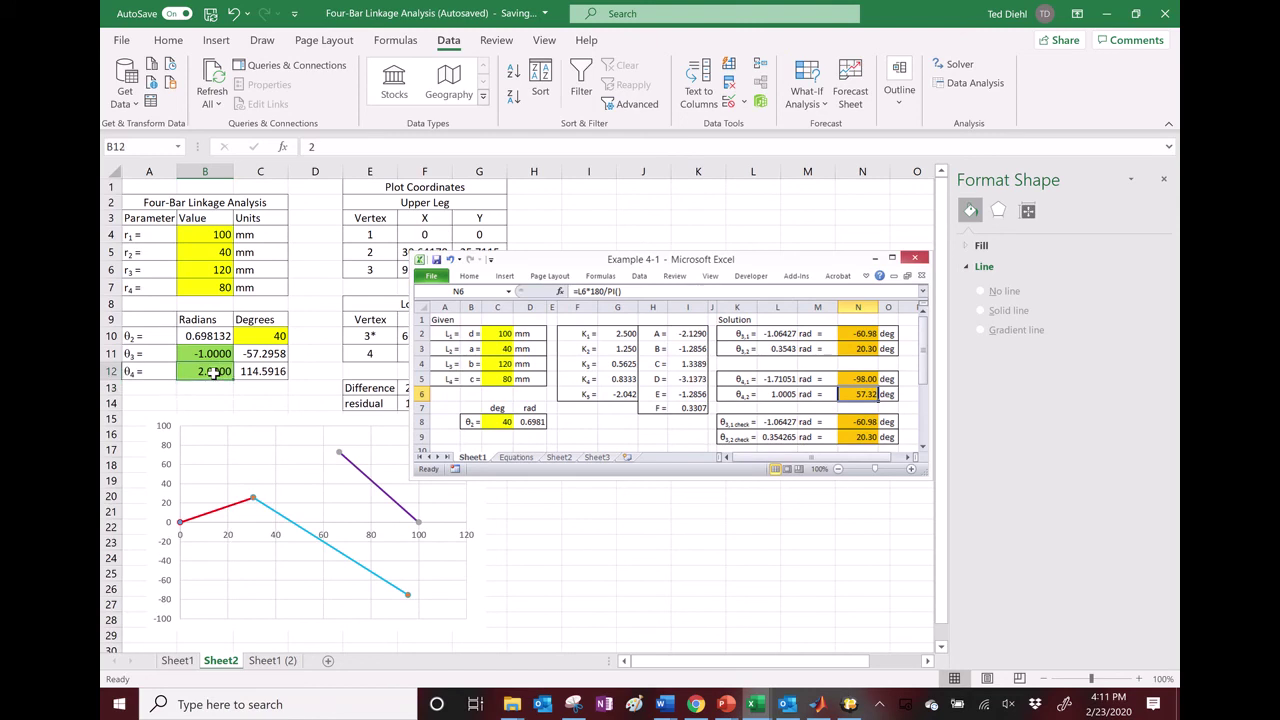
type("4")
key("Return")
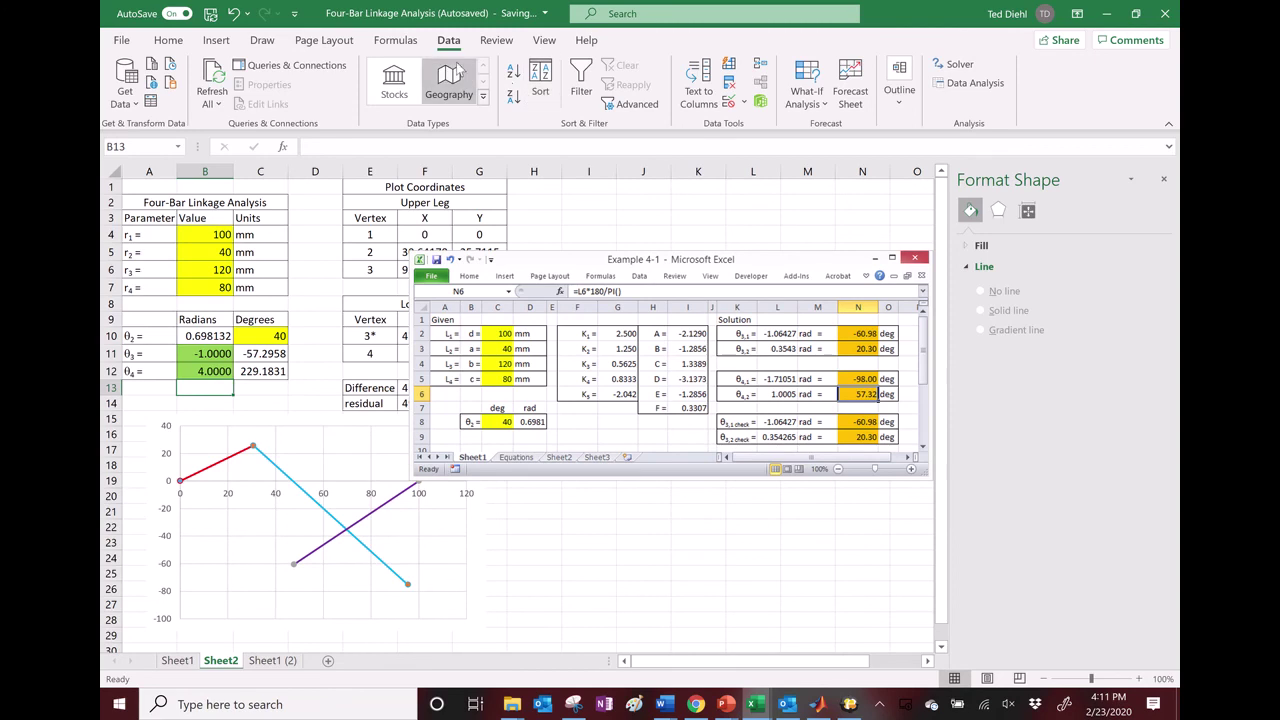
Run Solver with the existing settings, keep the solution, and move the Example 4-1 picture upward beside the angle table.
left_click(947, 67)
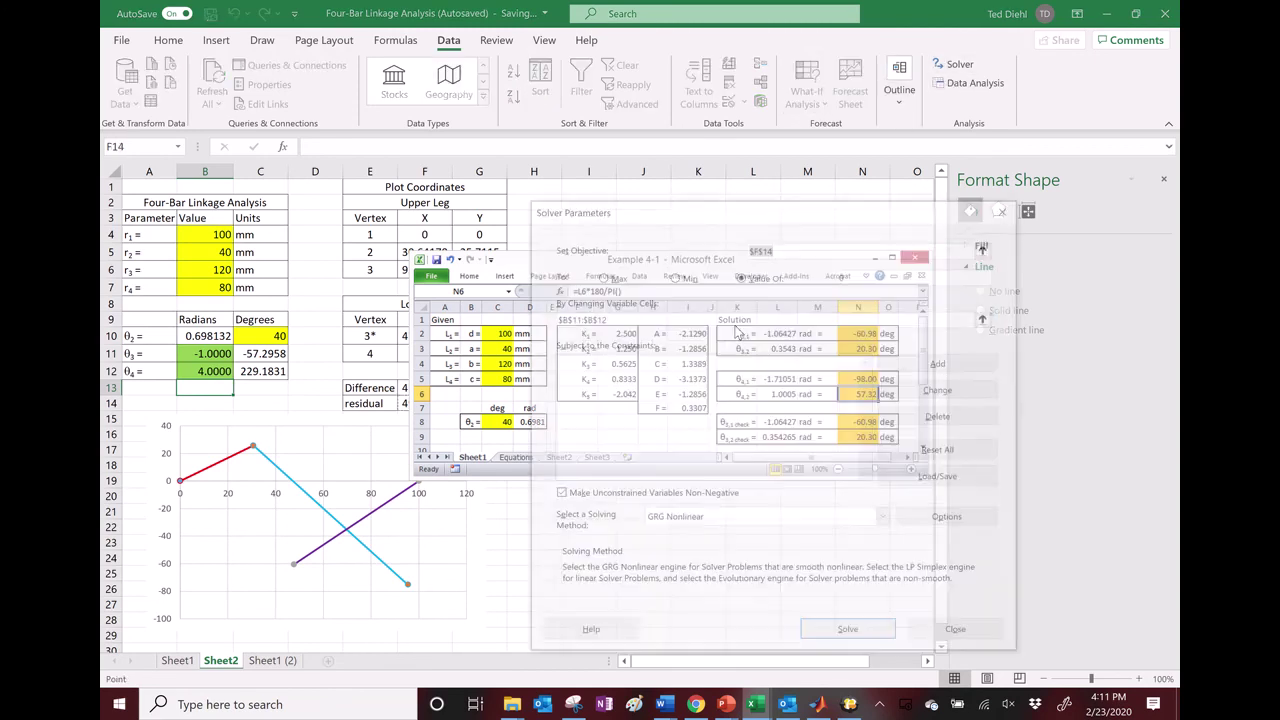
left_click(846, 634)
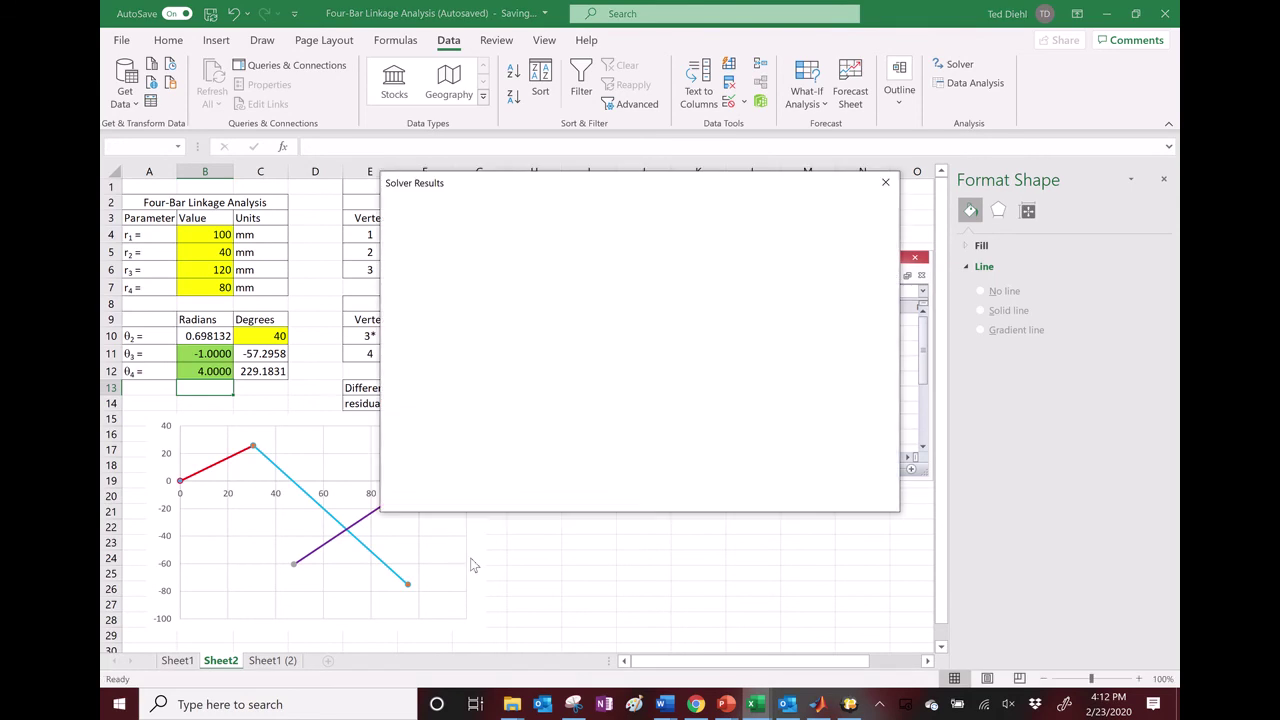
left_click(444, 392)
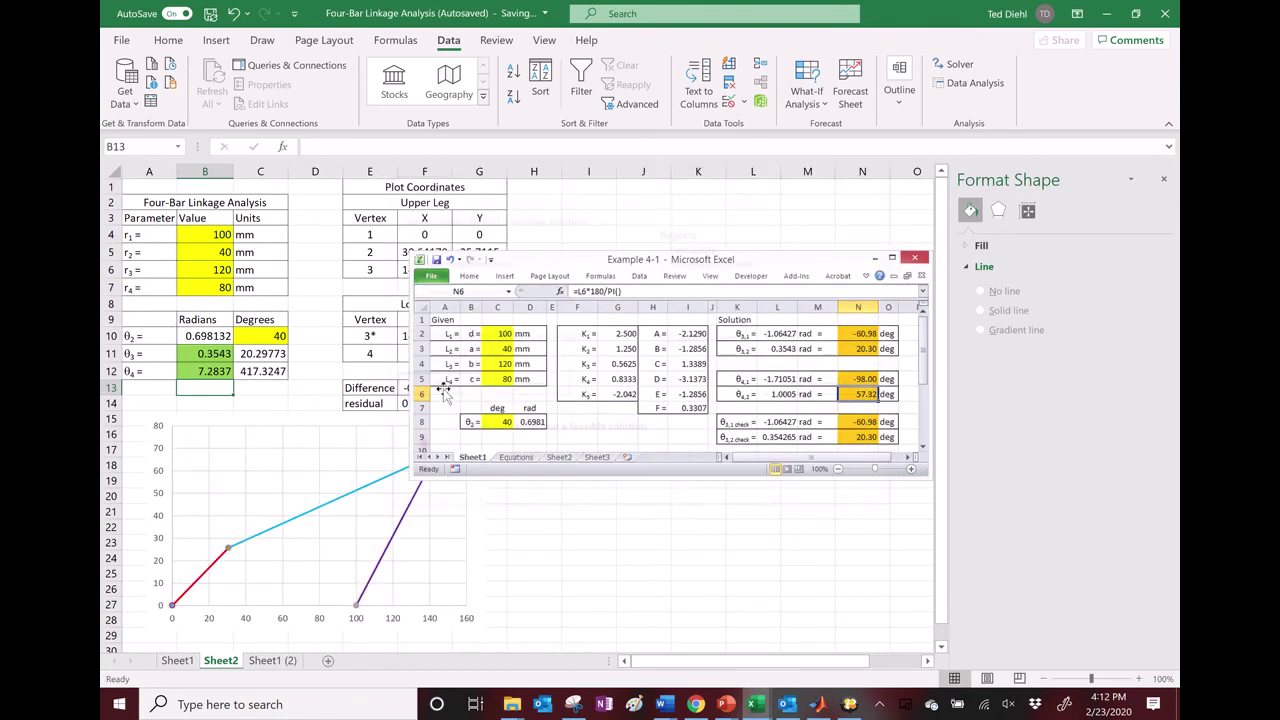
left_click_drag(469, 442, 484, 348)
Replace the solved angles with starting guesses of -1 radian for θ3 in B11 and 4 radians for θ4 in B12.
left_click(212, 358)
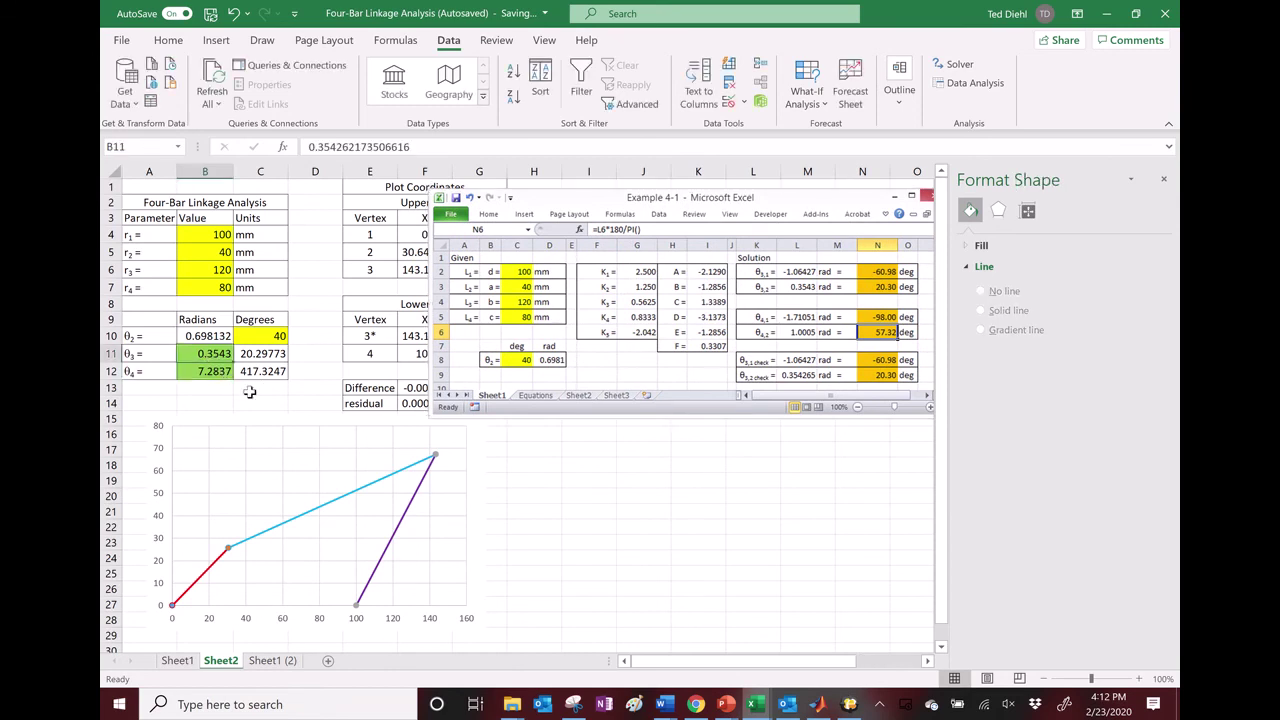
type("=L6*")
type("1")
key("Return")
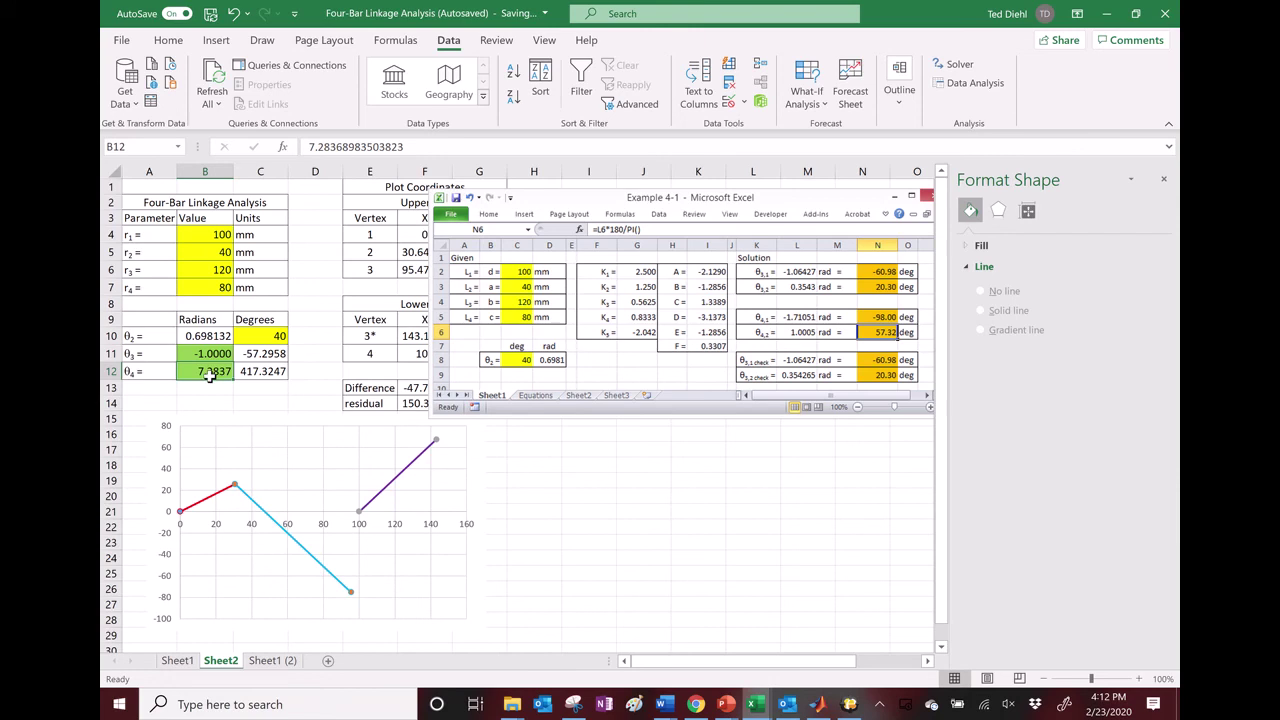
type("4")
key("Return")
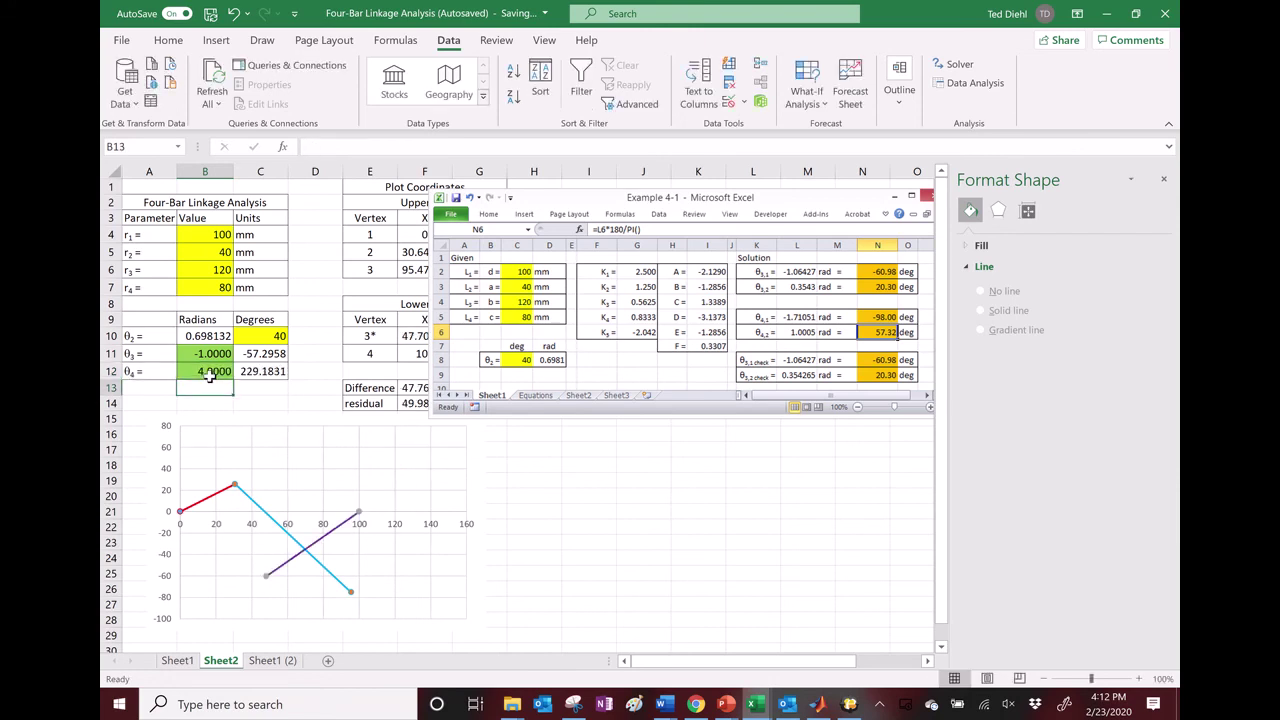
Adjust the θ4 guess in B12 to 3, then 3.5 radians, and set the θ3 guess in B11 to -1.5 radians.
left_click(209, 376)
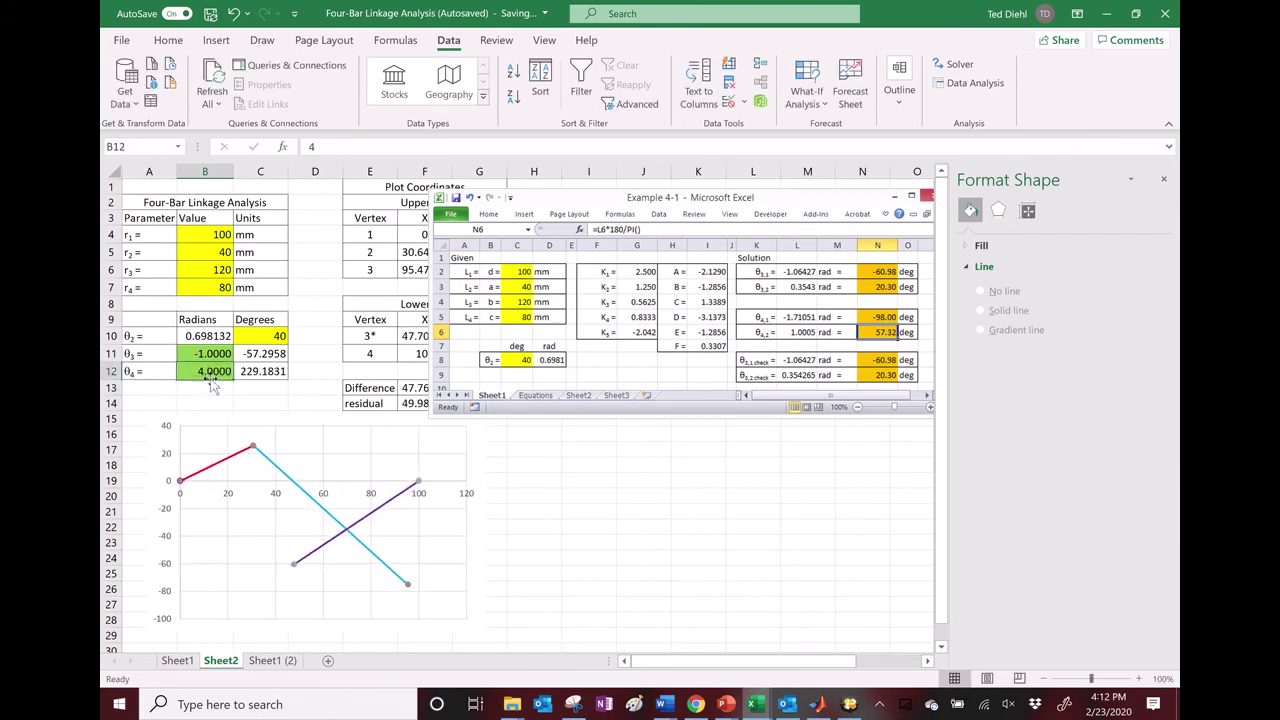
type("3")
key("Return")
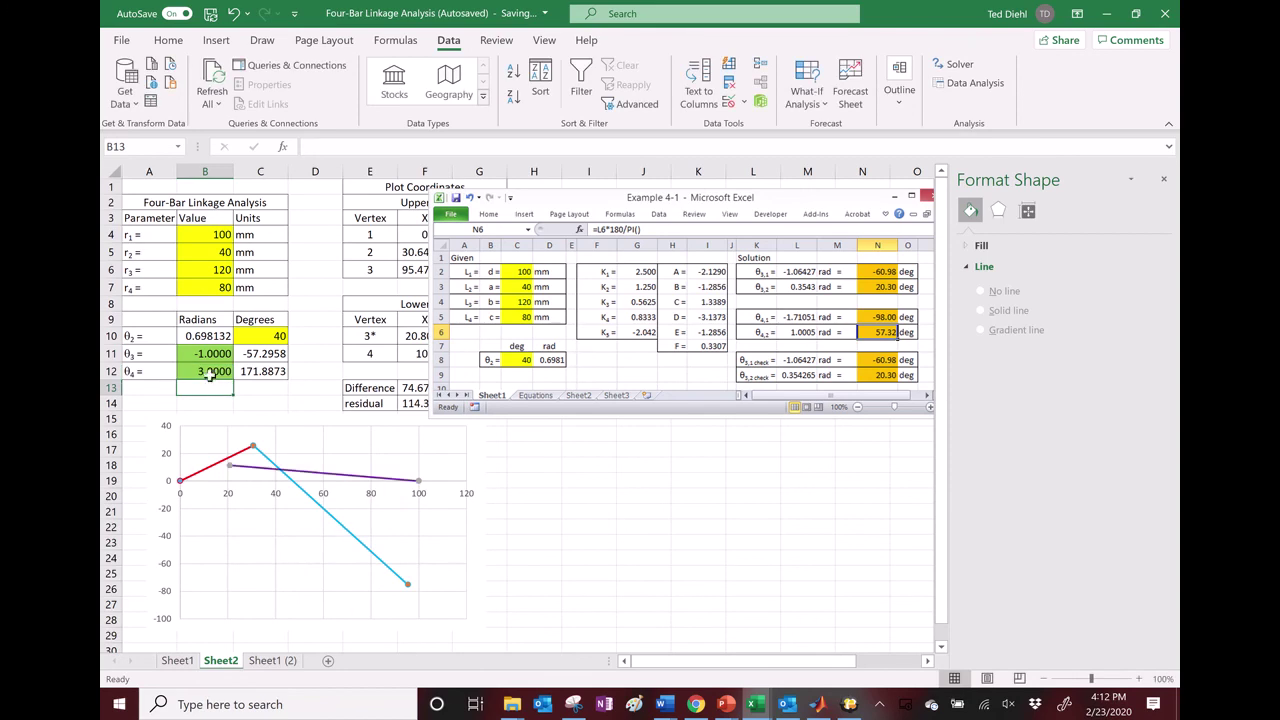
left_click(205, 372)
type("3.5")
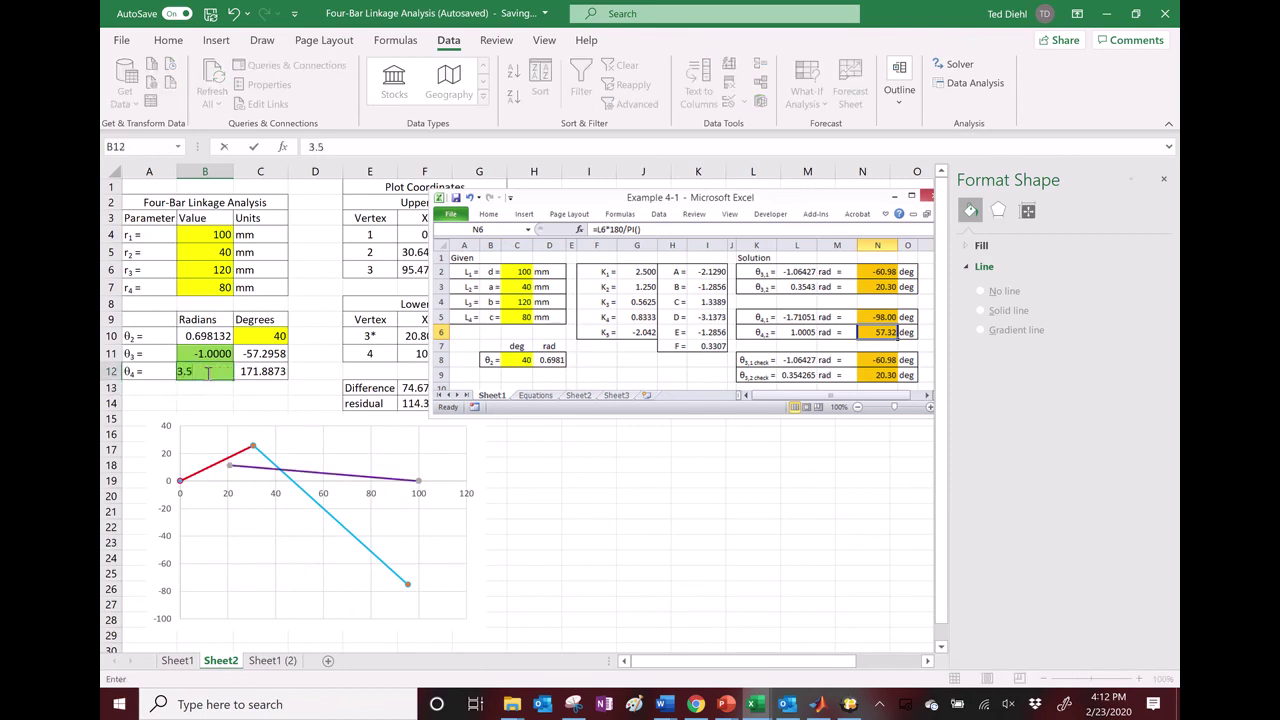
key("Return")
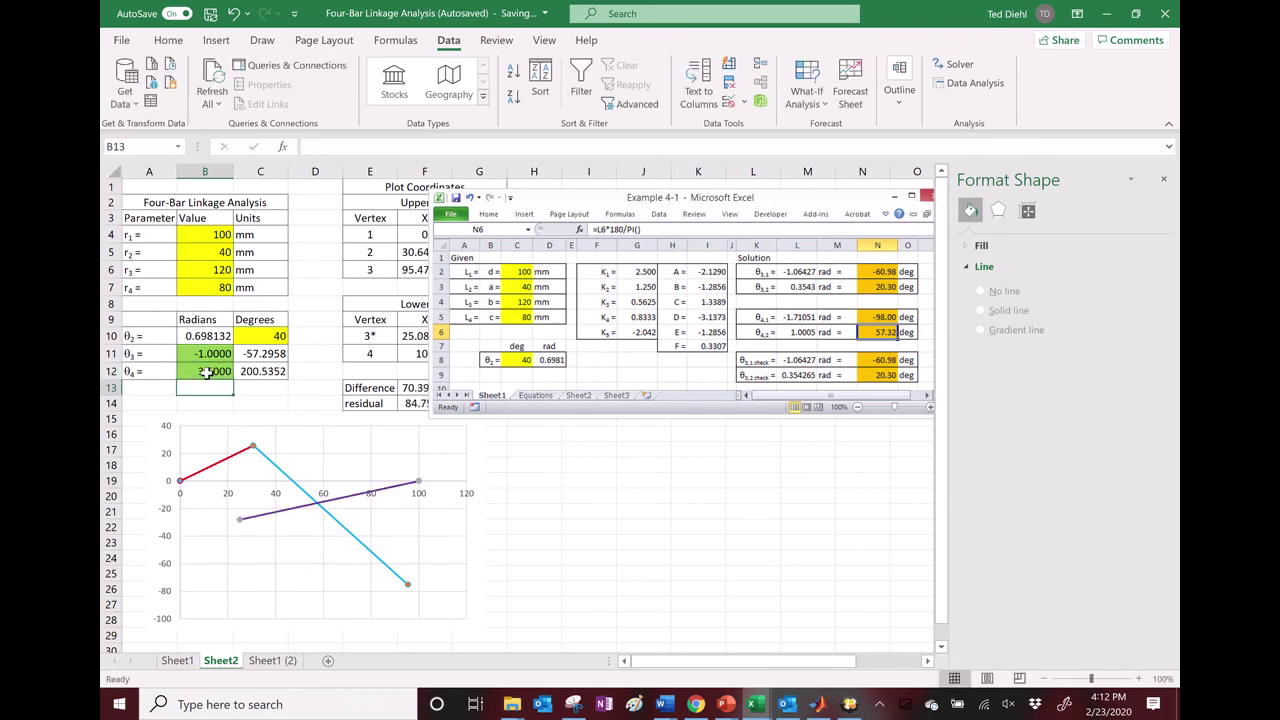
left_click(205, 353)
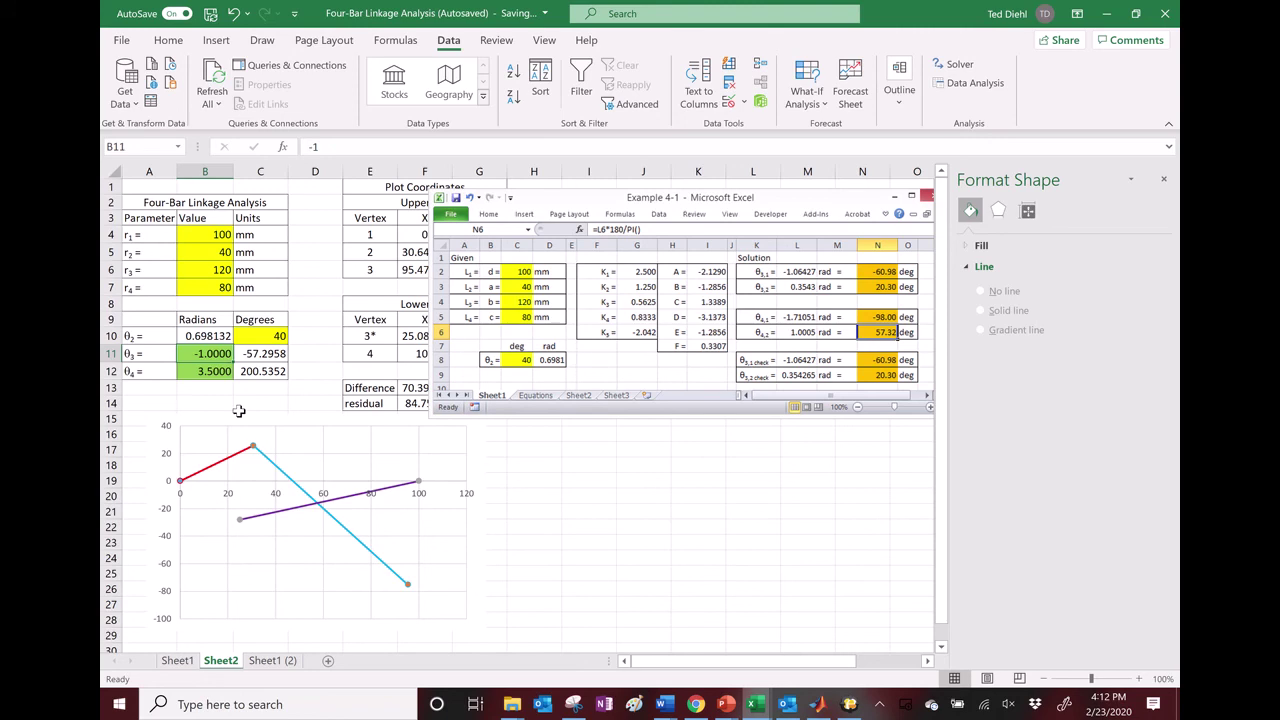
type("-1.5")
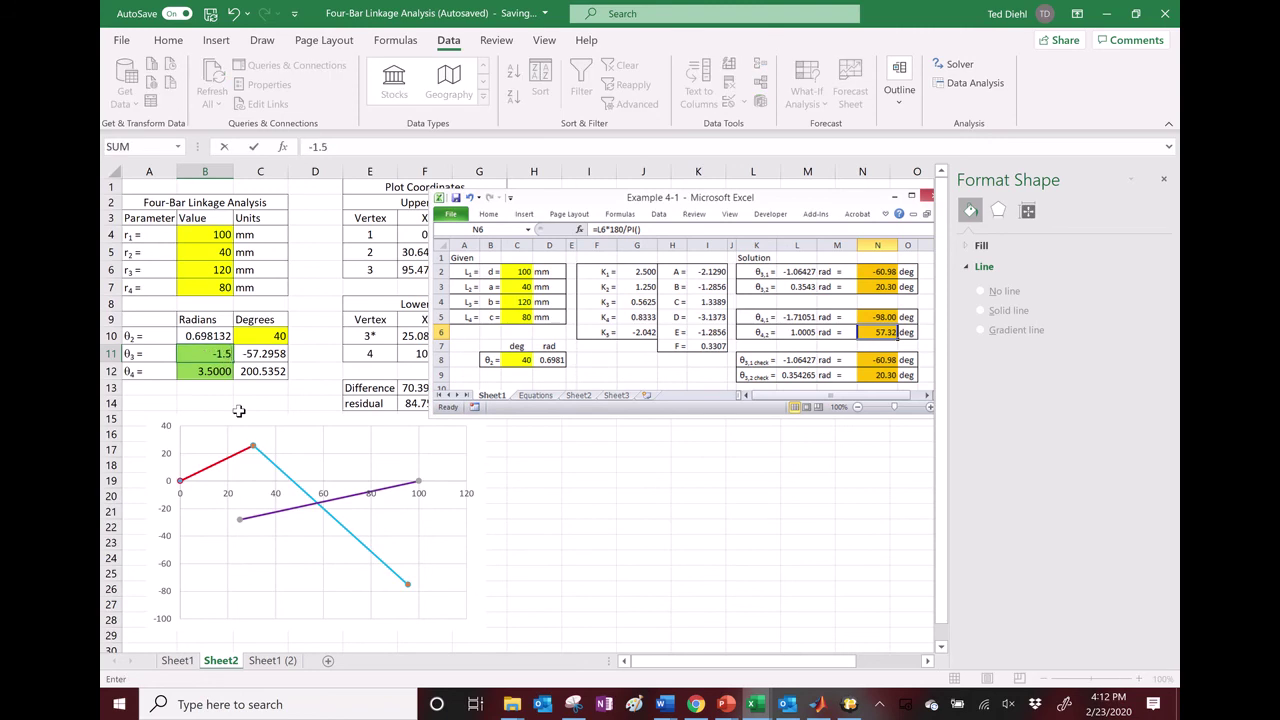
key("Return")
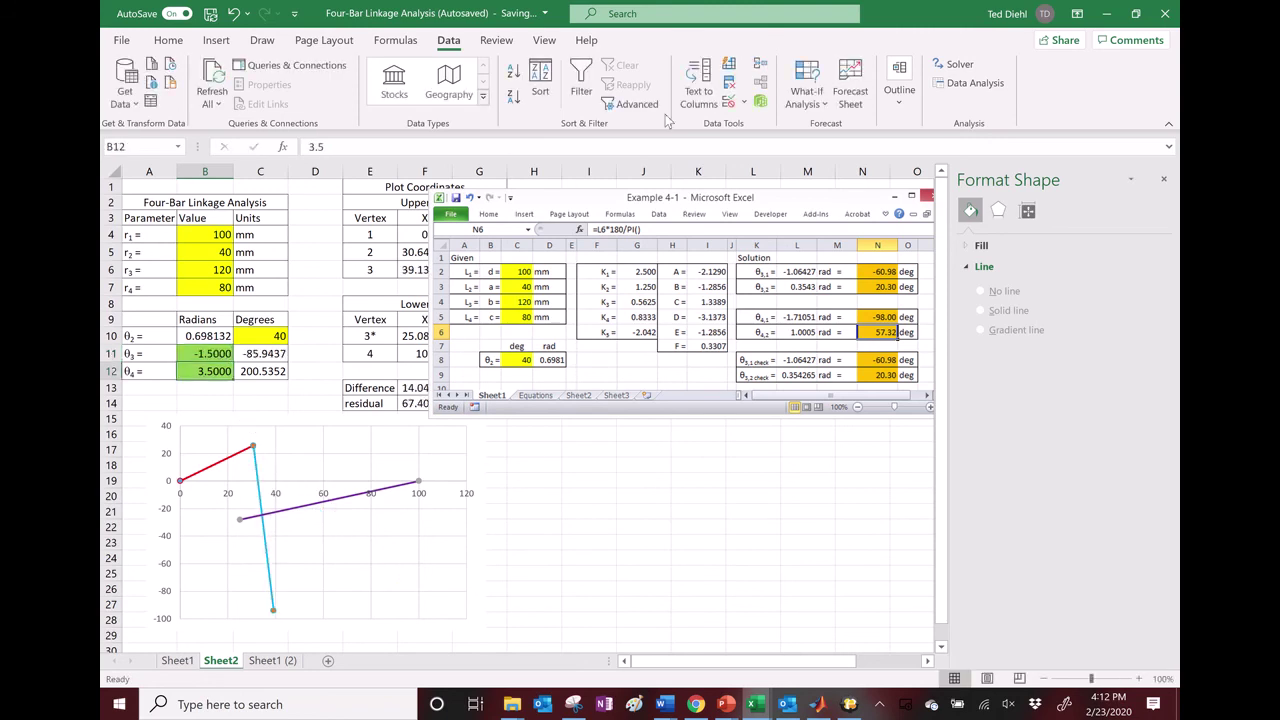
Run Solver from the -1.5 and 3.5 radian guesses and keep the Solver solution.
left_click(957, 64)
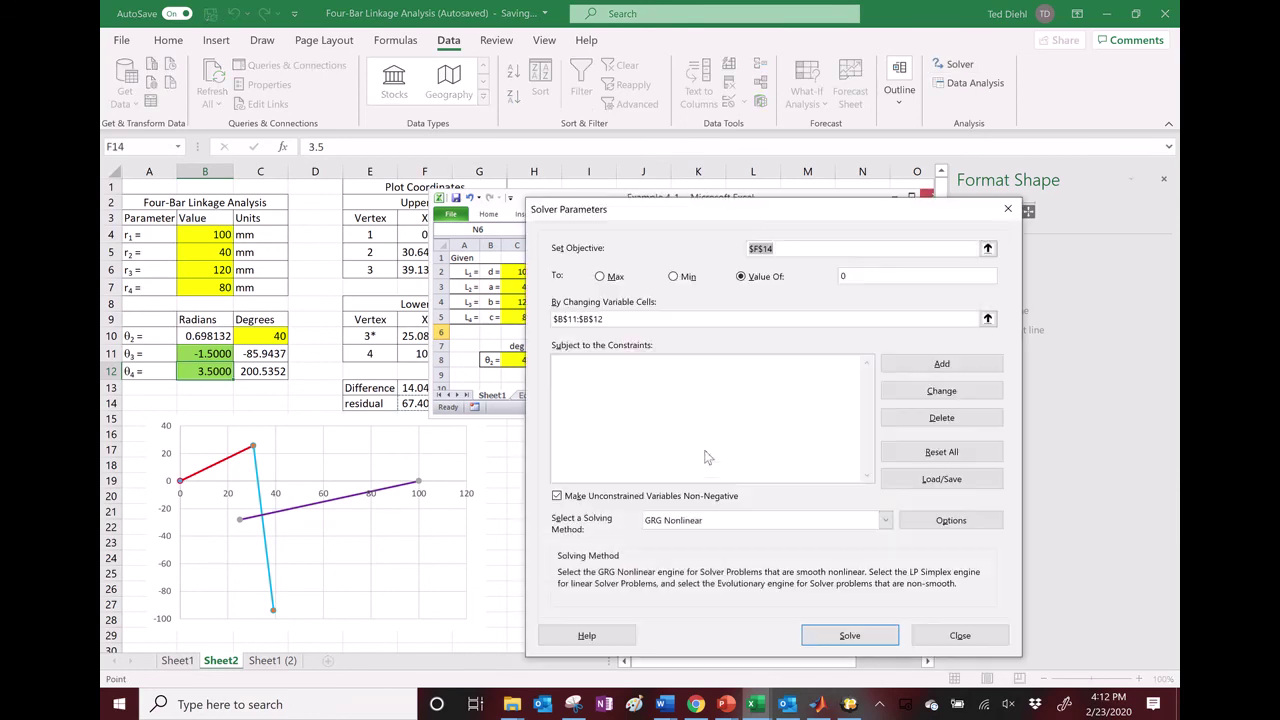
left_click(849, 636)
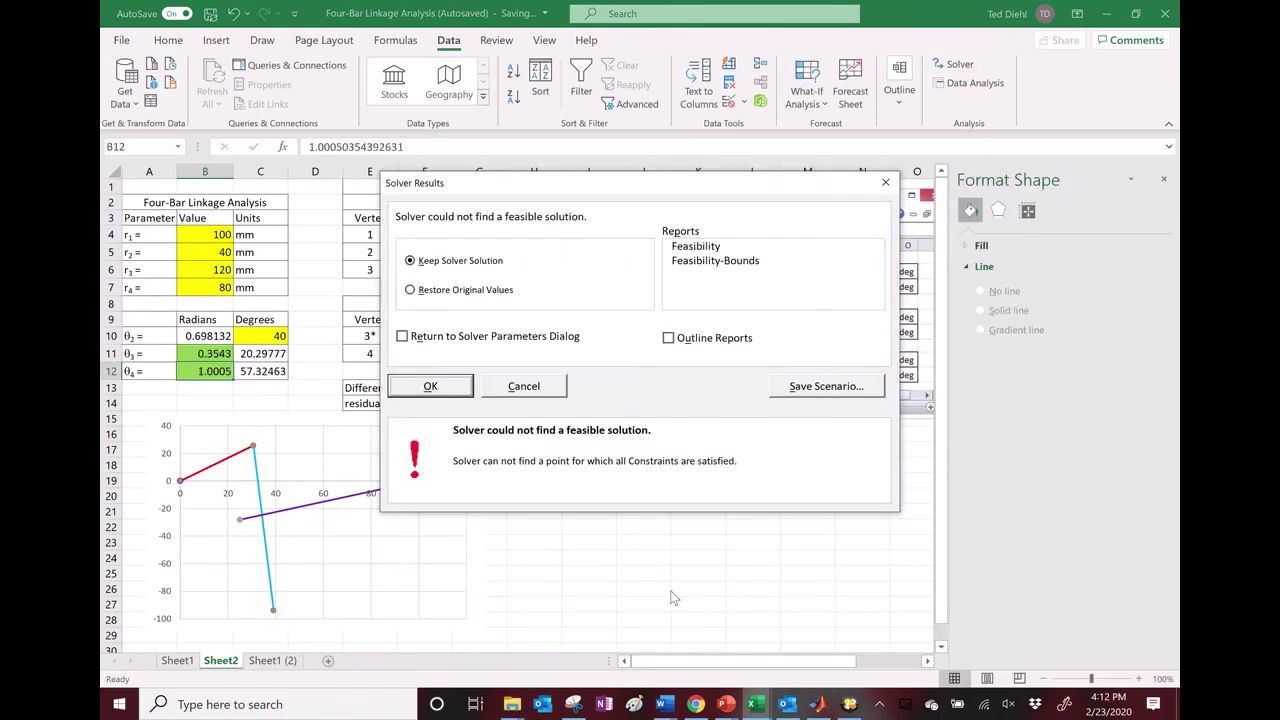
left_click(450, 388)
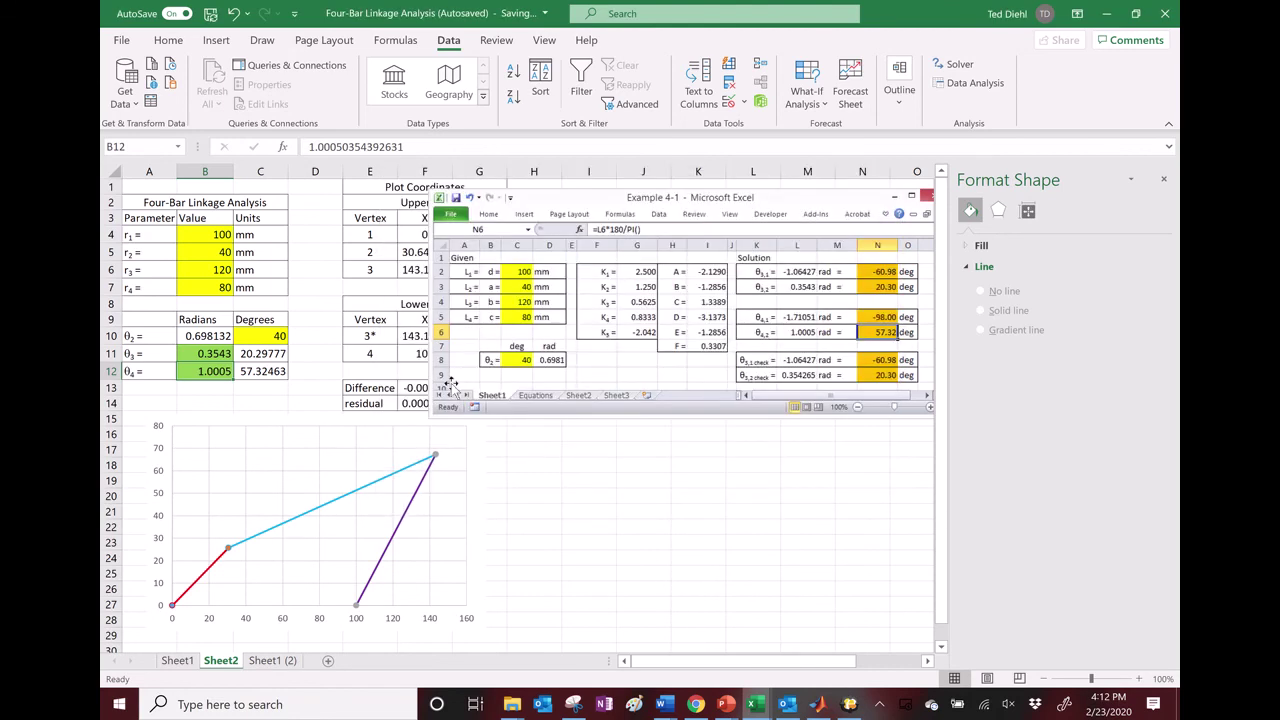
Look at the original linkage setup on Sheet1, then return to Sheet2.
left_click(654, 490)
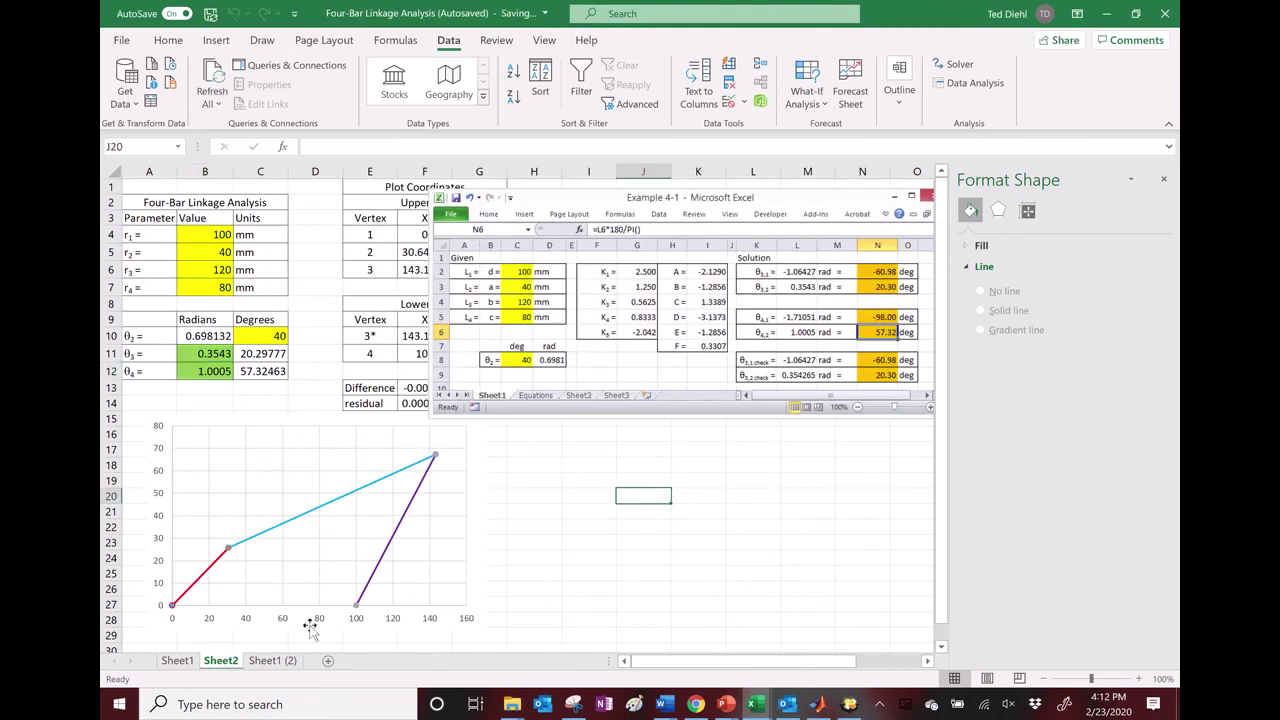
left_click(189, 665)
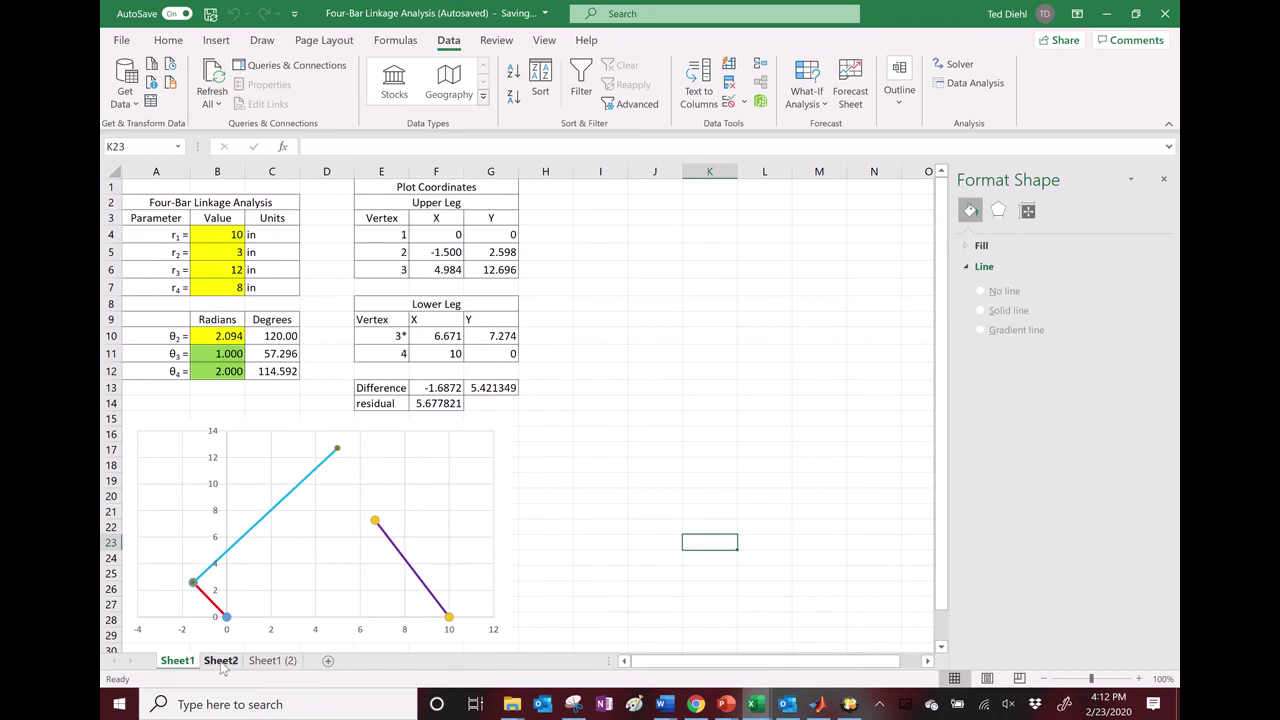
left_click(214, 664)
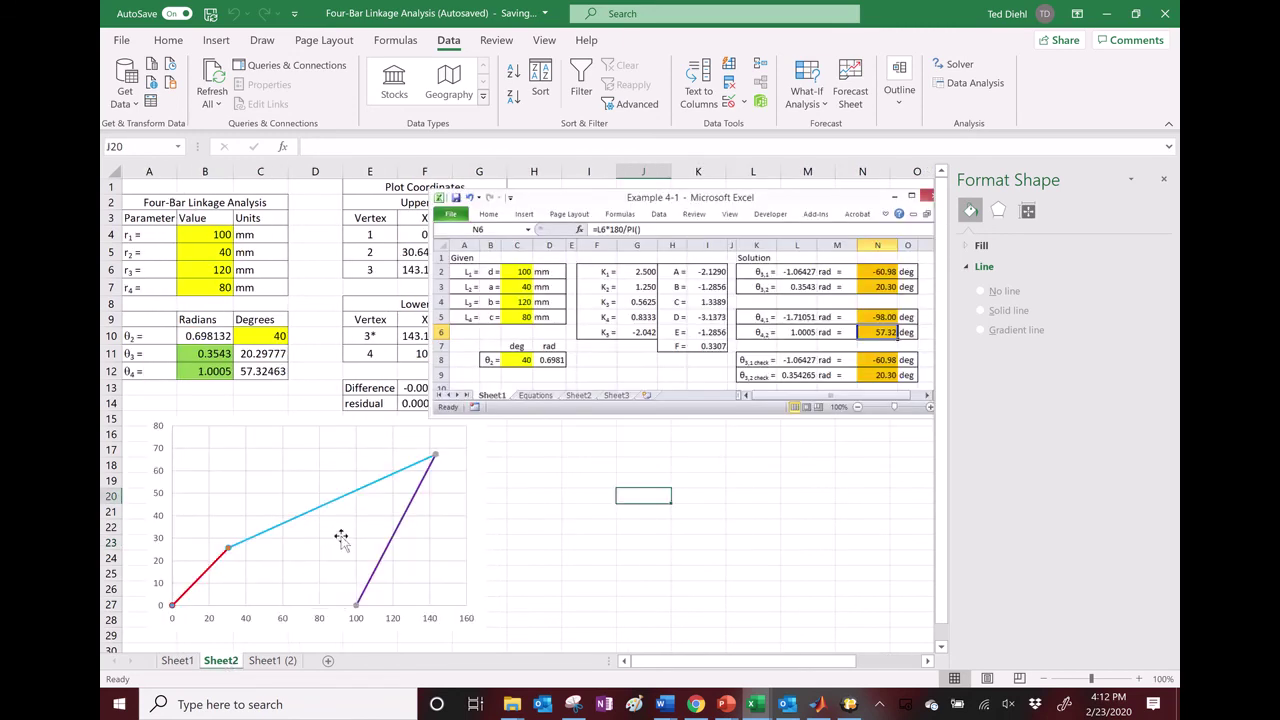
Enter starting guesses of -1 radian for θ3 in B11 and -1.7 radians for θ4 in B12.
left_click(205, 353)
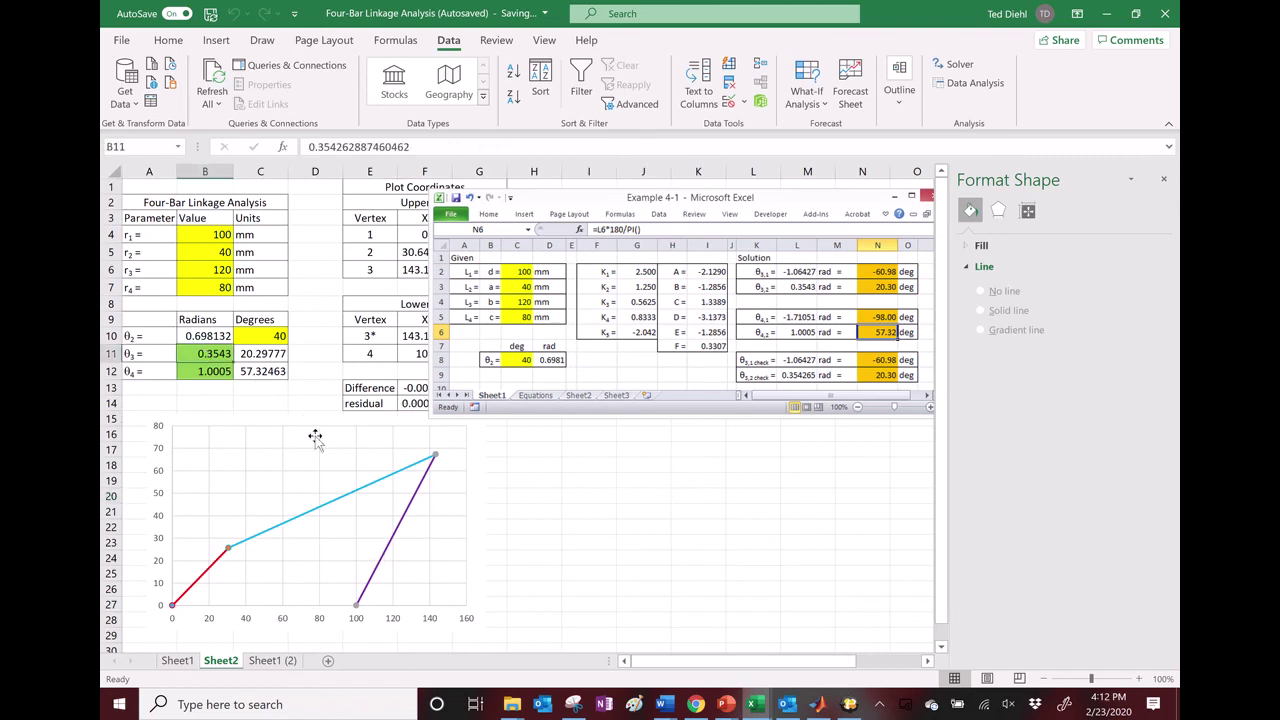
type("-1")
key("Return")
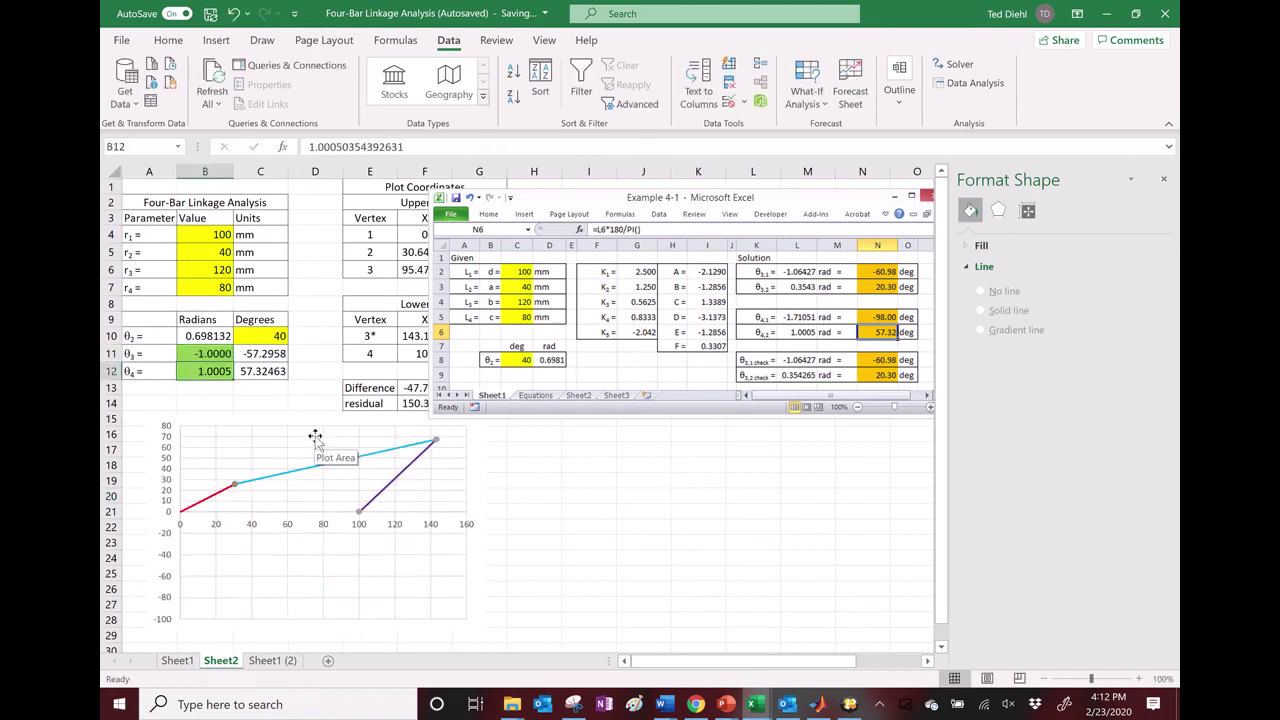
left_click(207, 355)
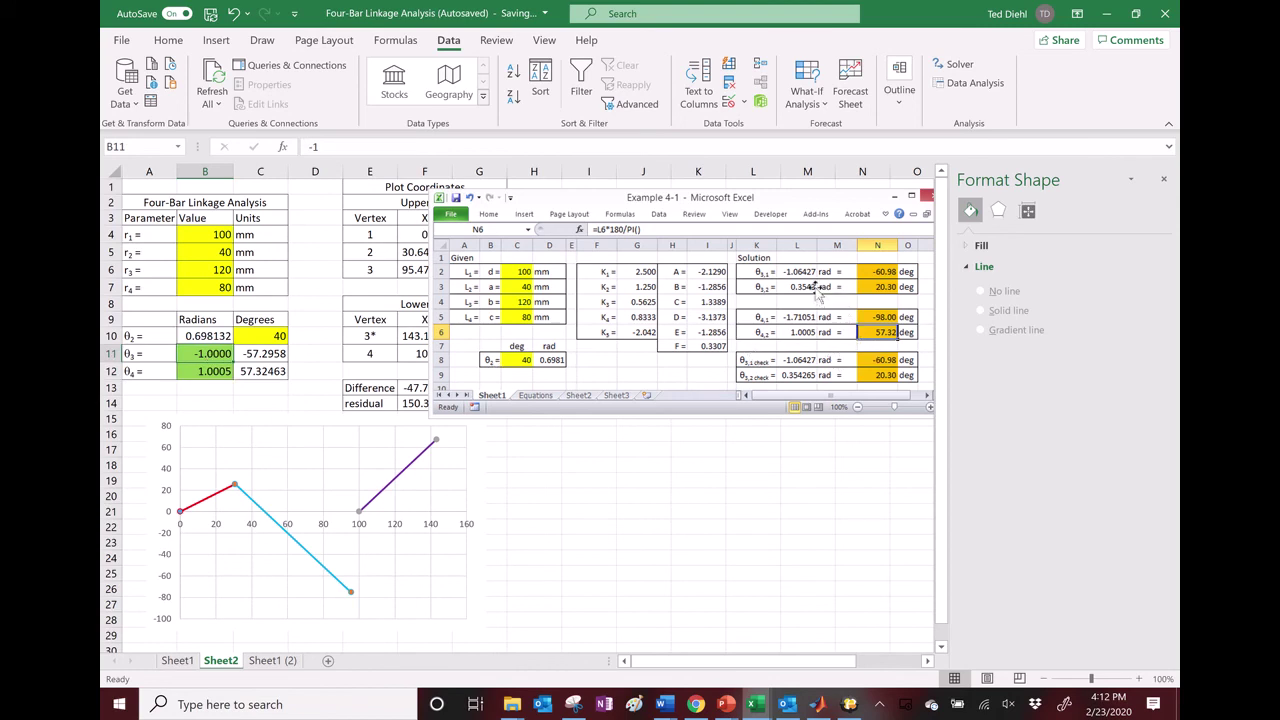
left_click(217, 374)
double_click(218, 374)
type("-")
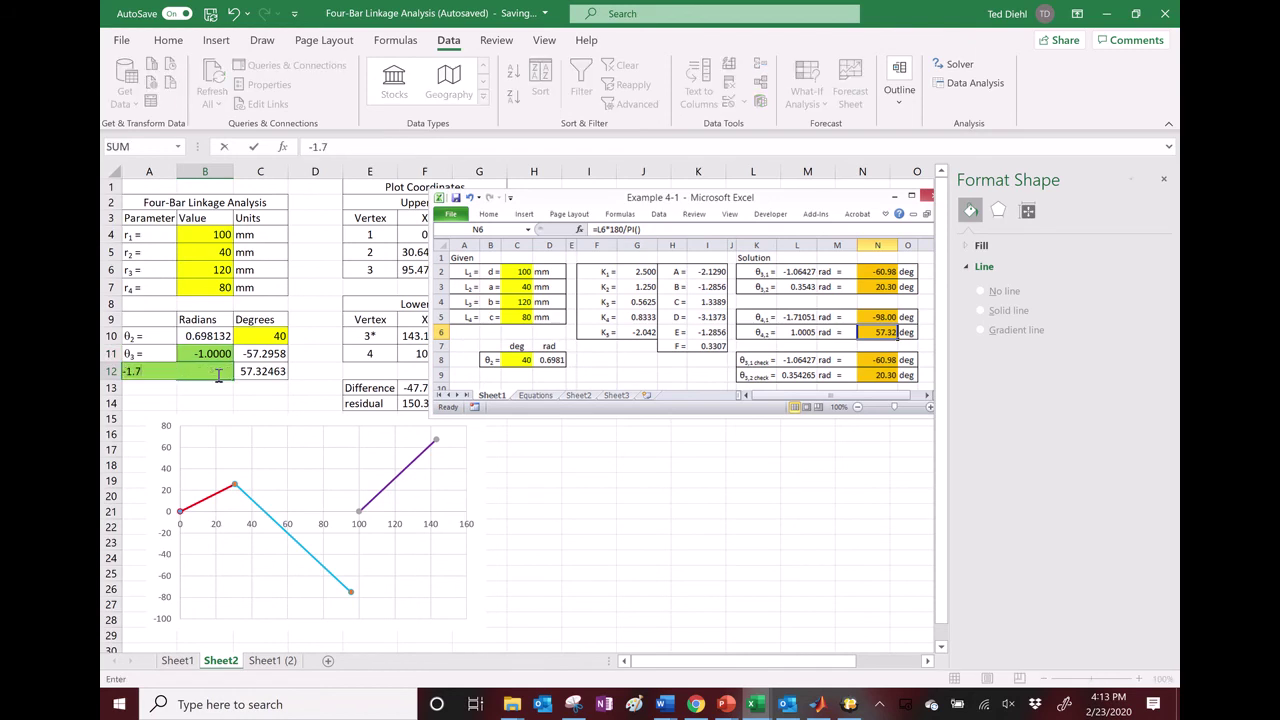
type("1.7")
key("Return")
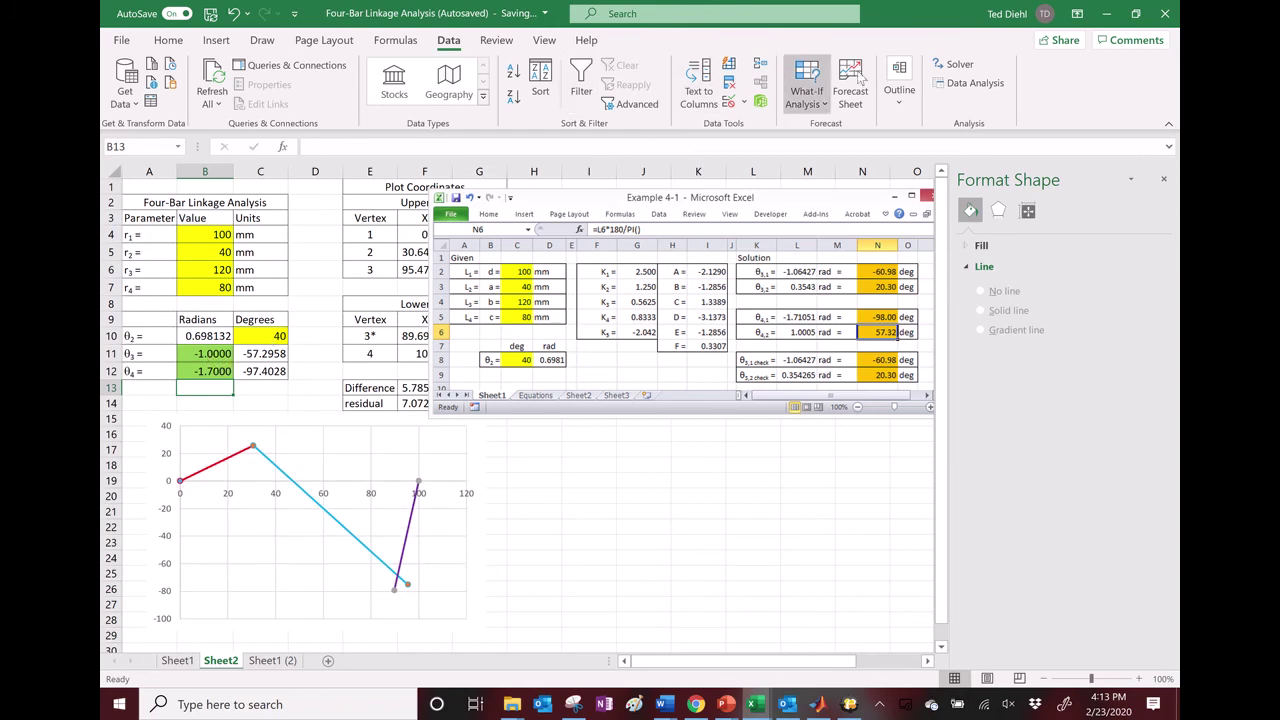
Run Solver from the -1 and -1.7 radian guesses with the GRG Nonlinear method and keep the Solver solution.
left_click(955, 64)
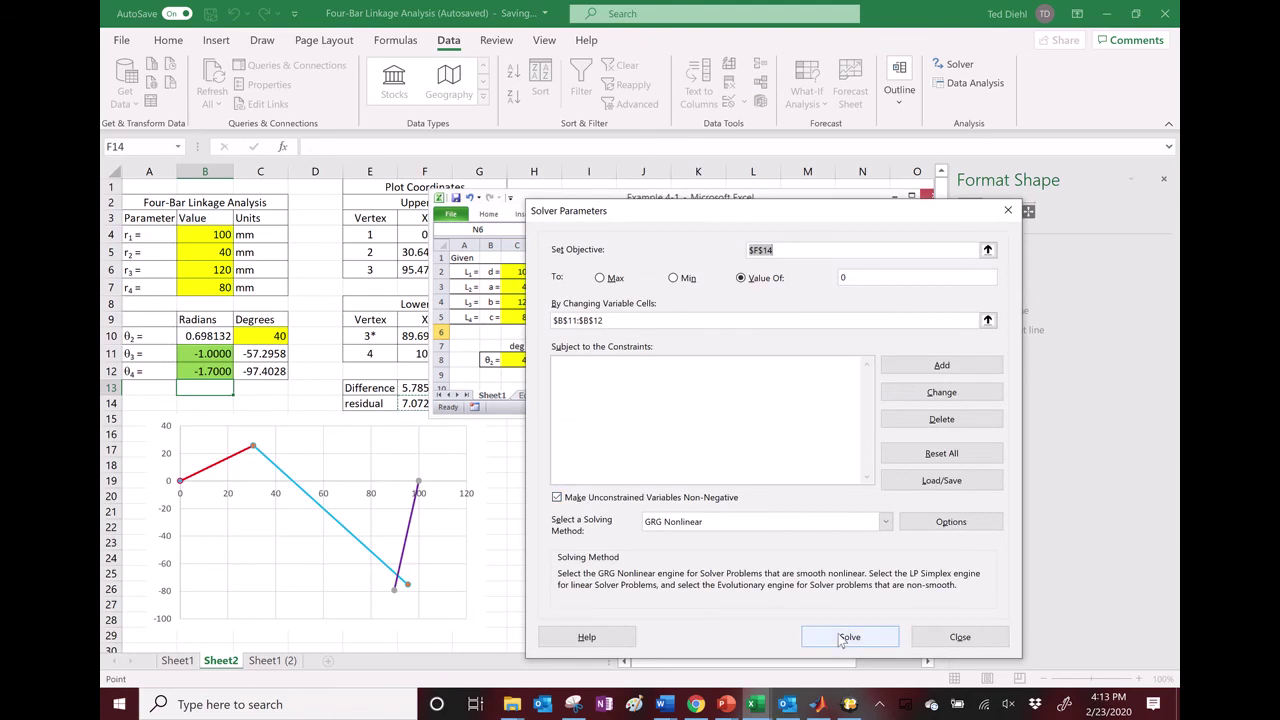
left_click(885, 522)
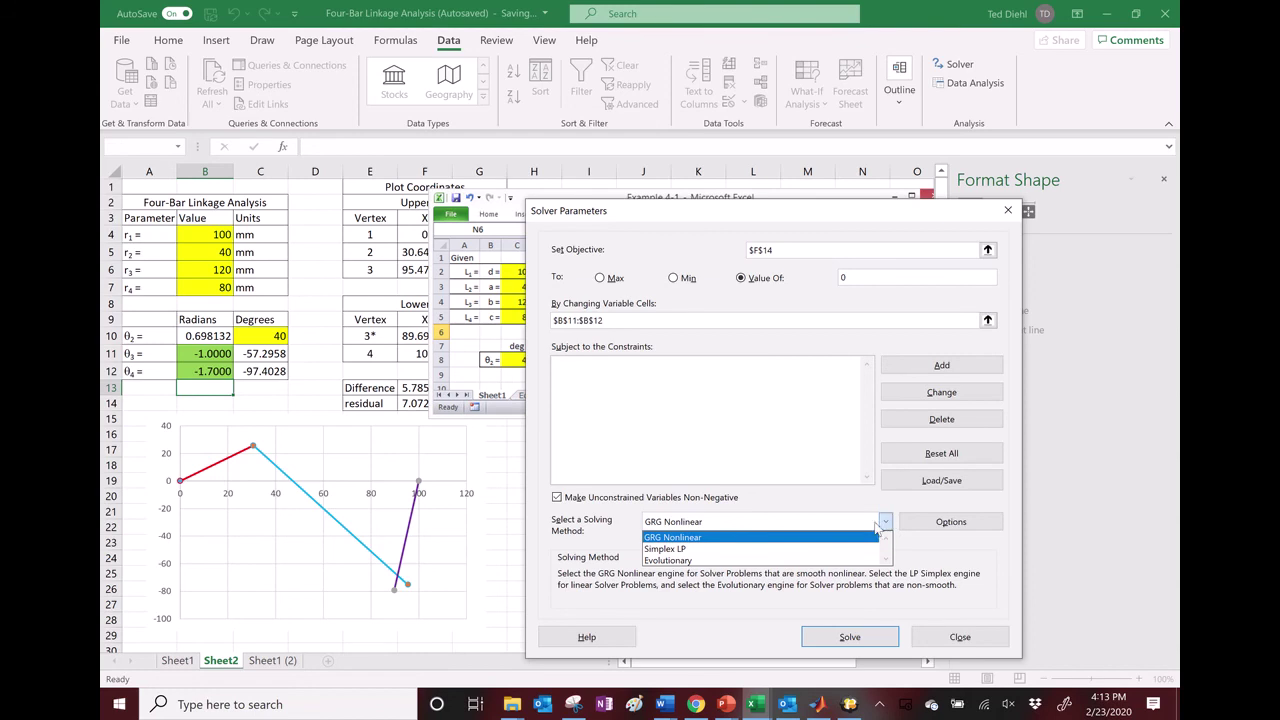
left_click(953, 563)
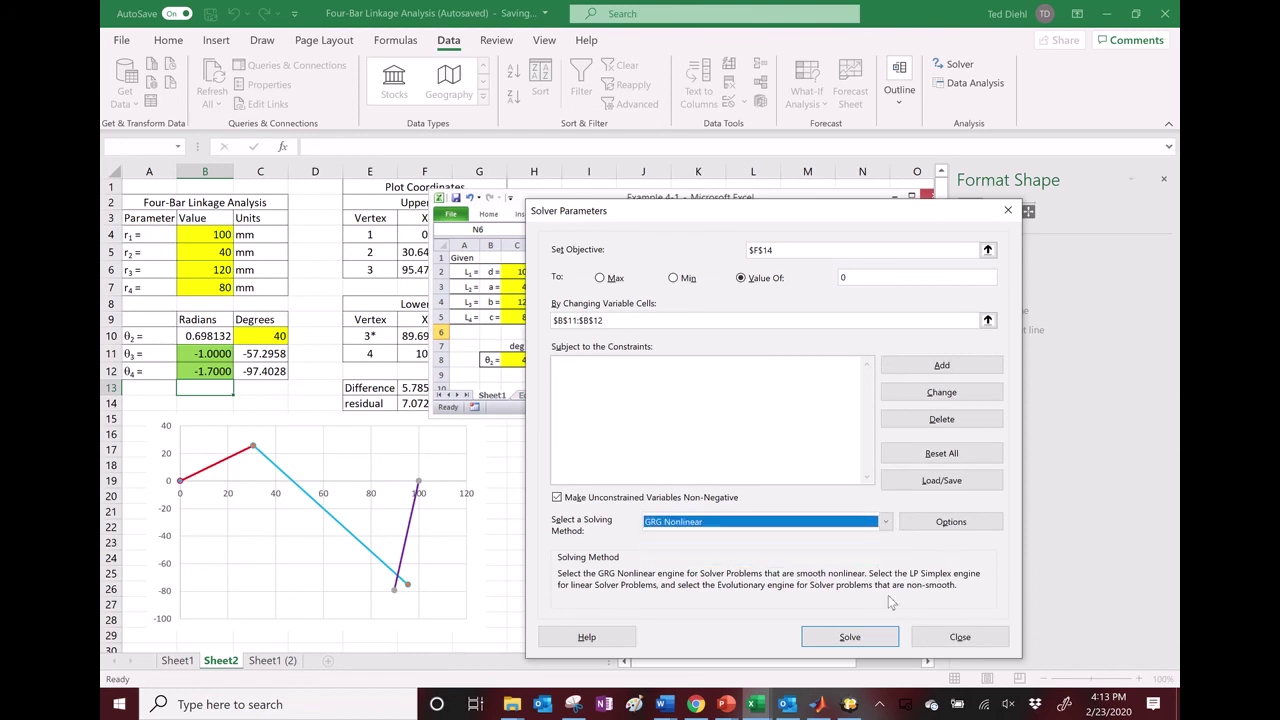
left_click(876, 632)
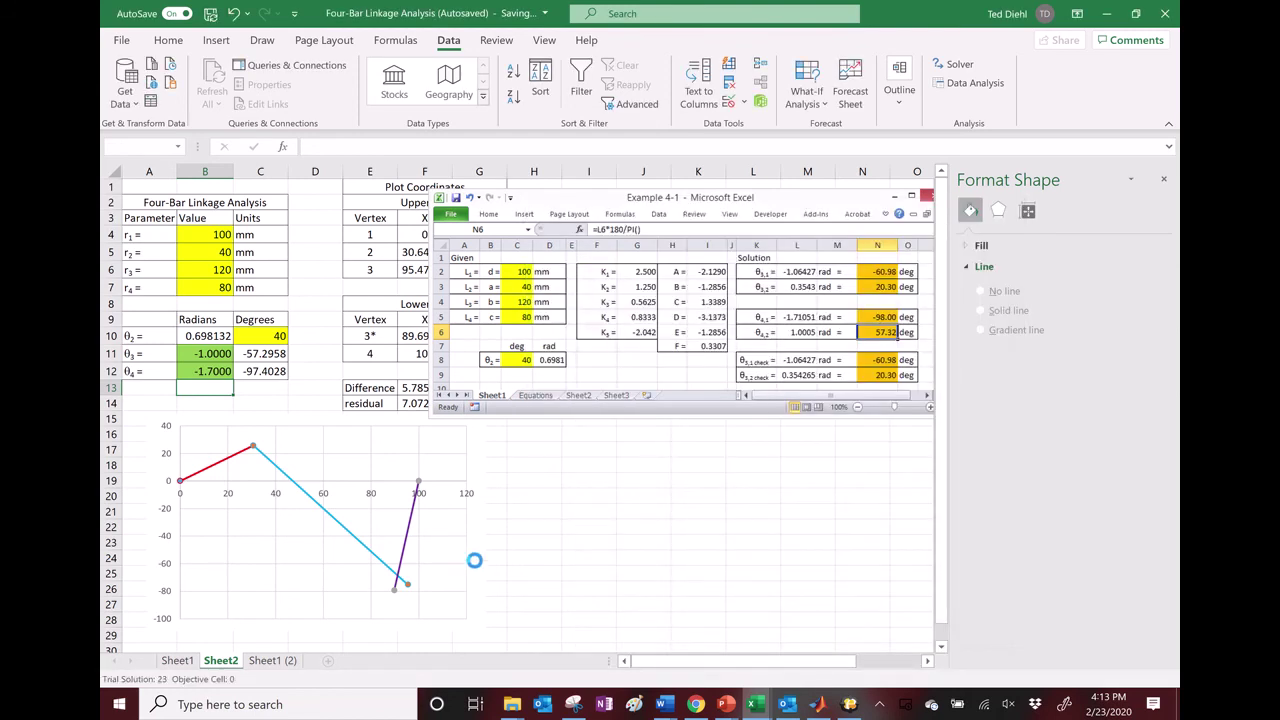
left_click(430, 386)
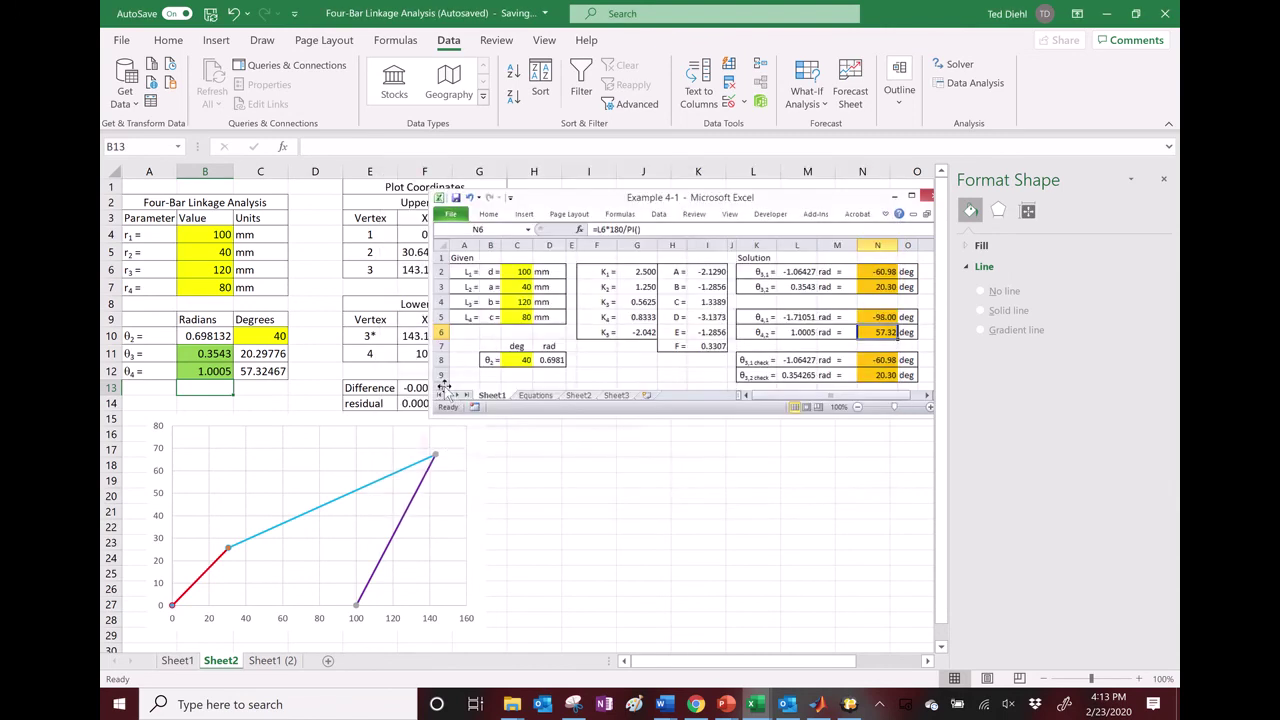
Reset the starting guesses to -1 radian for θ3 in B11 and -1.7 radians for θ4 in B12.
left_click(214, 354)
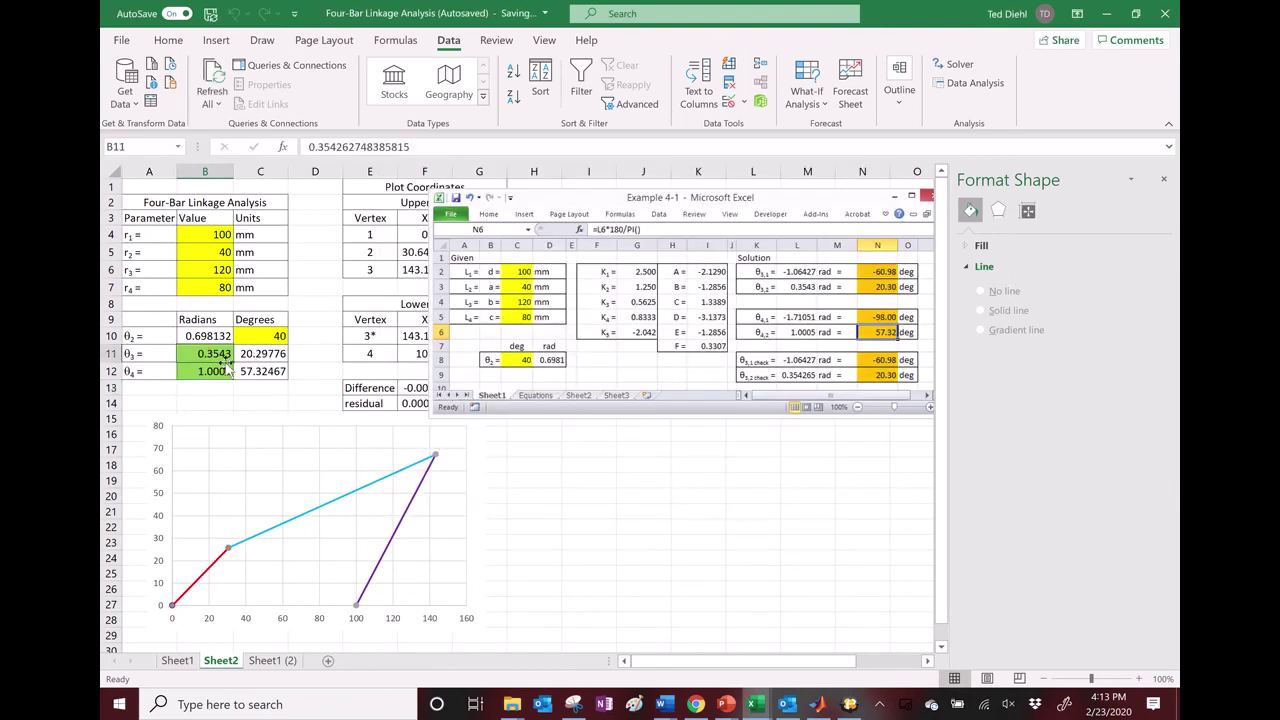
type("-")
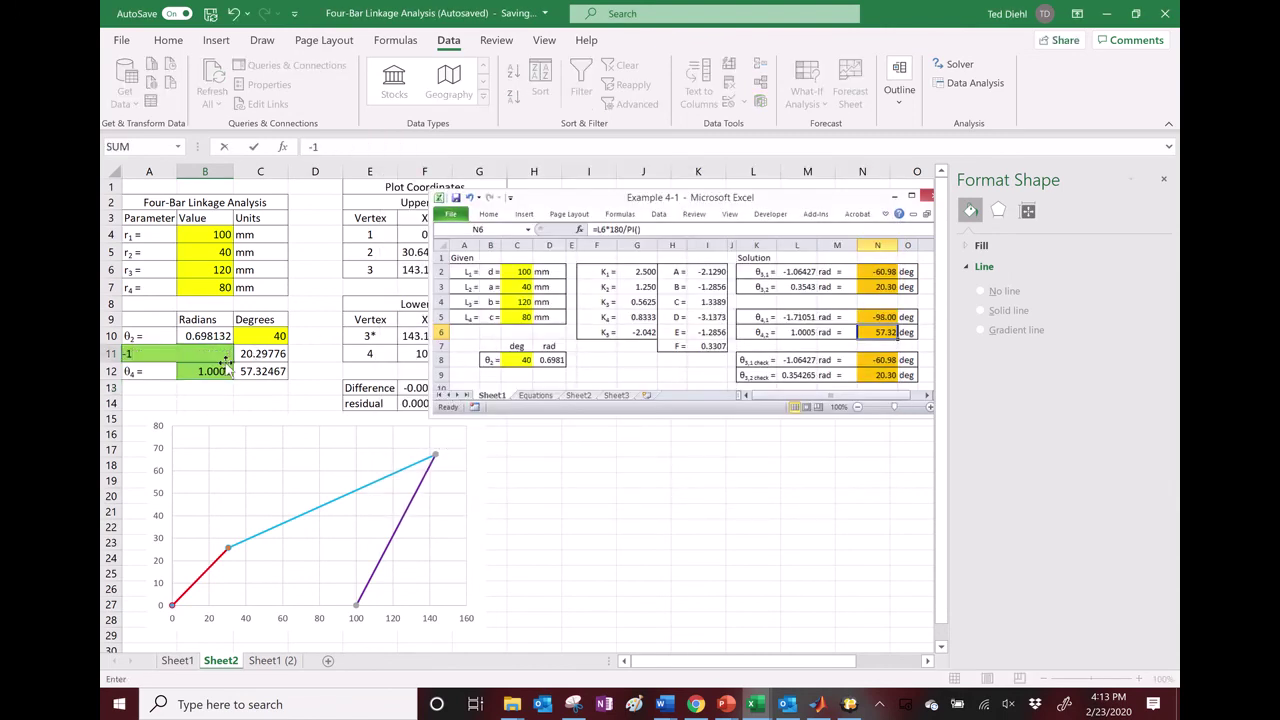
type("1")
key("Return")
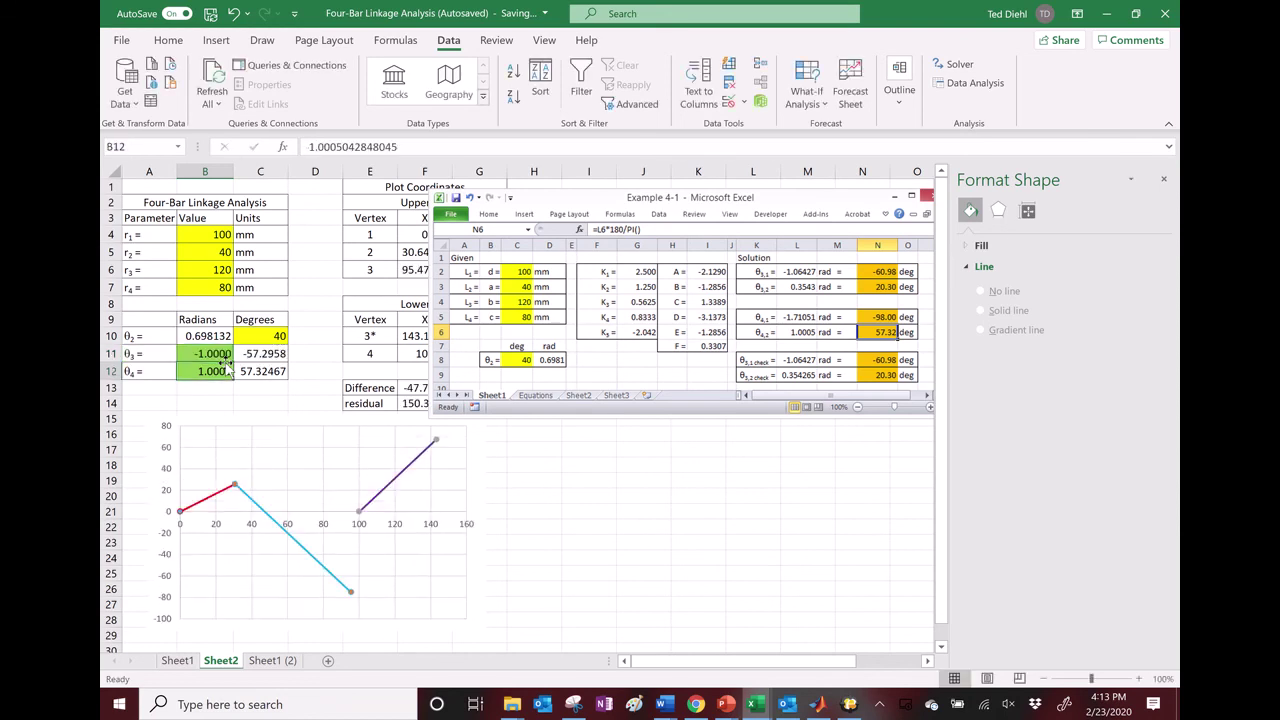
type("-1.")
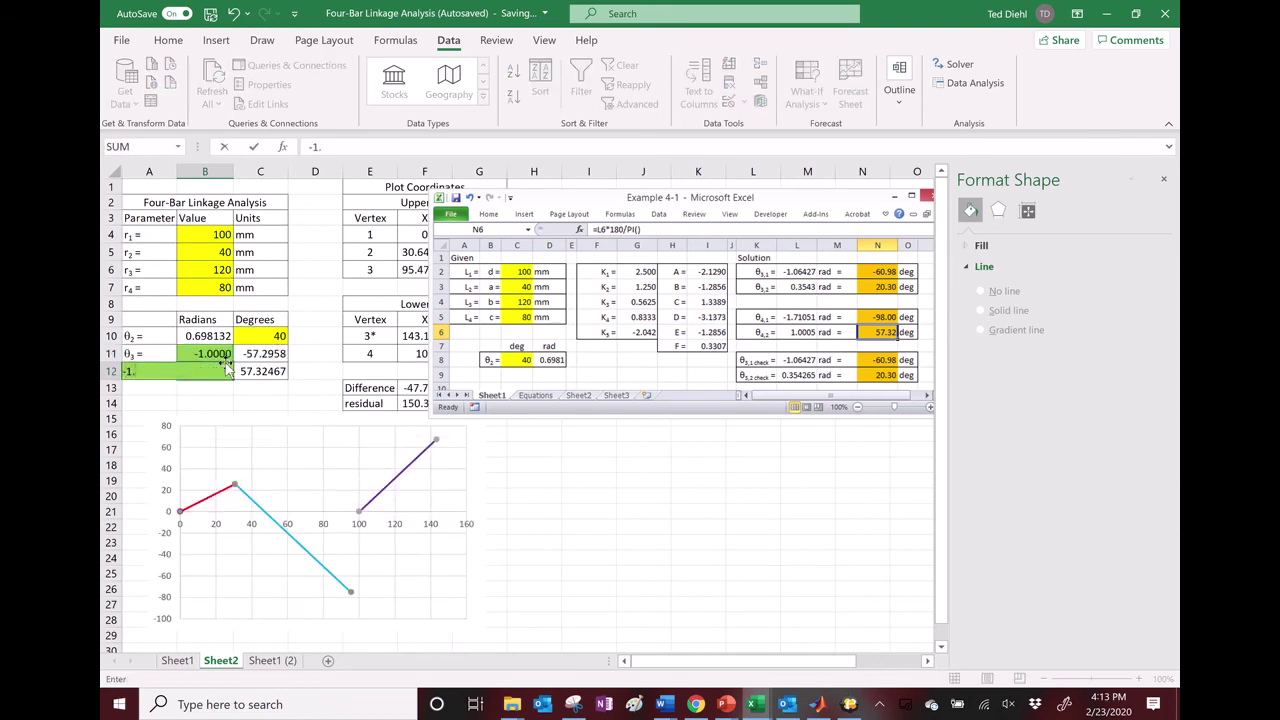
type("7")
key("Return")
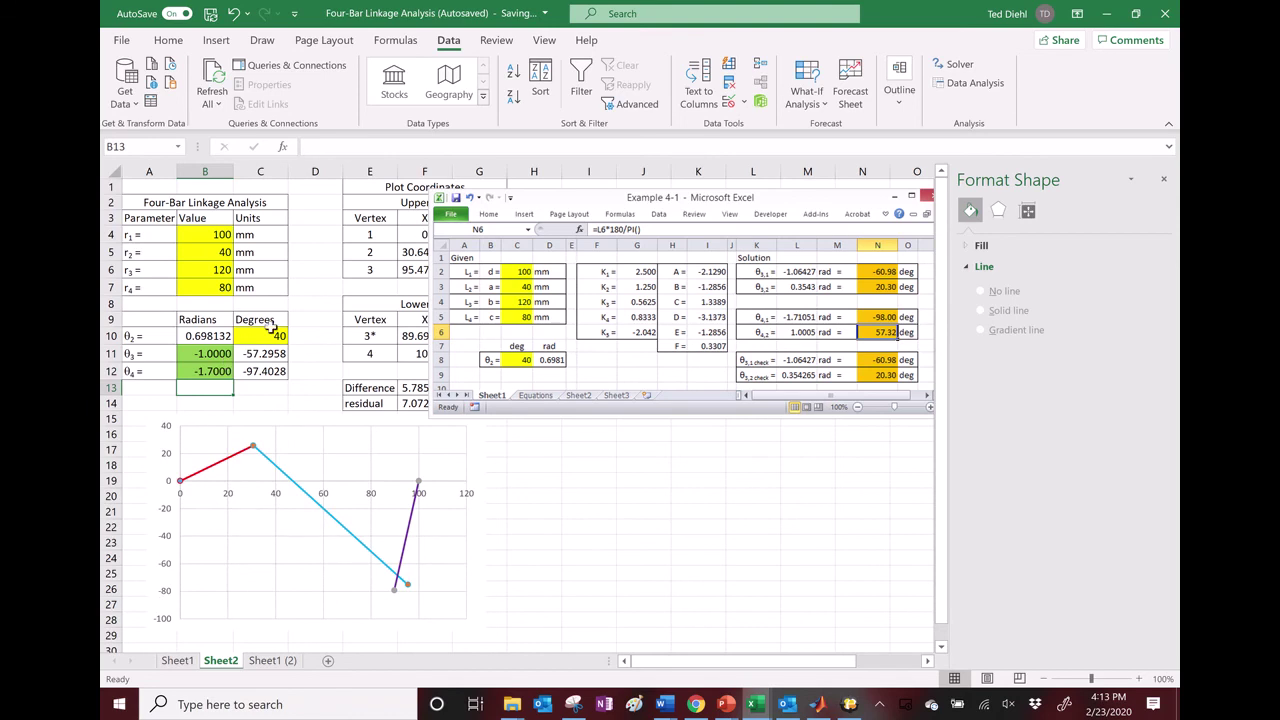
Turn off Make Unconstrained Variables Non-Negative in Solver, solve for θ3 and θ4 again, and keep the Solver solution.
left_click(955, 64)
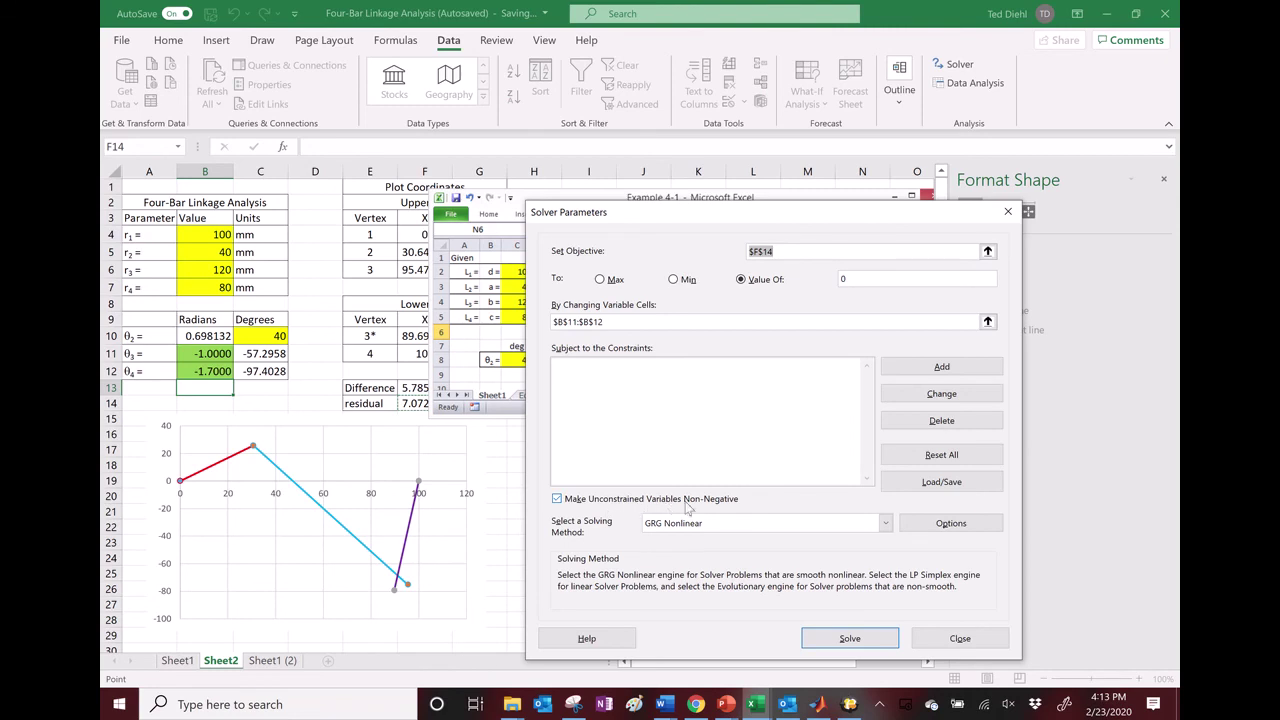
left_click(558, 499)
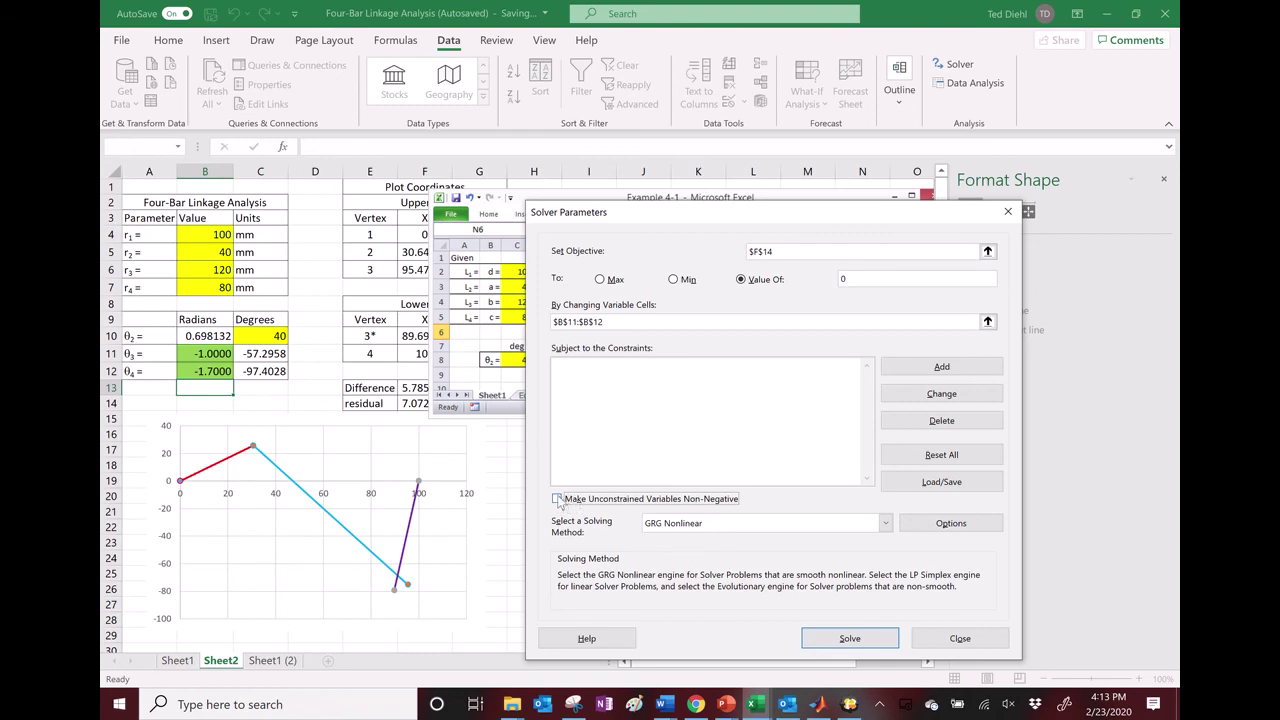
left_click(850, 638)
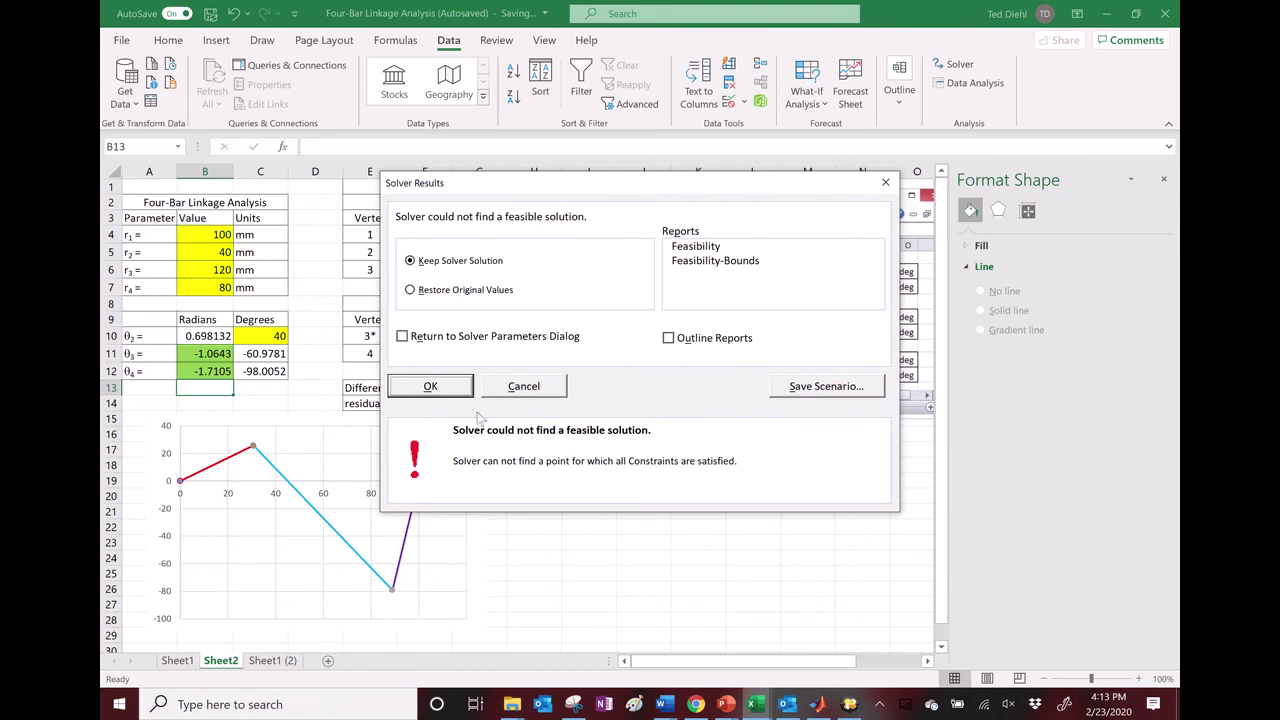
left_click(430, 387)
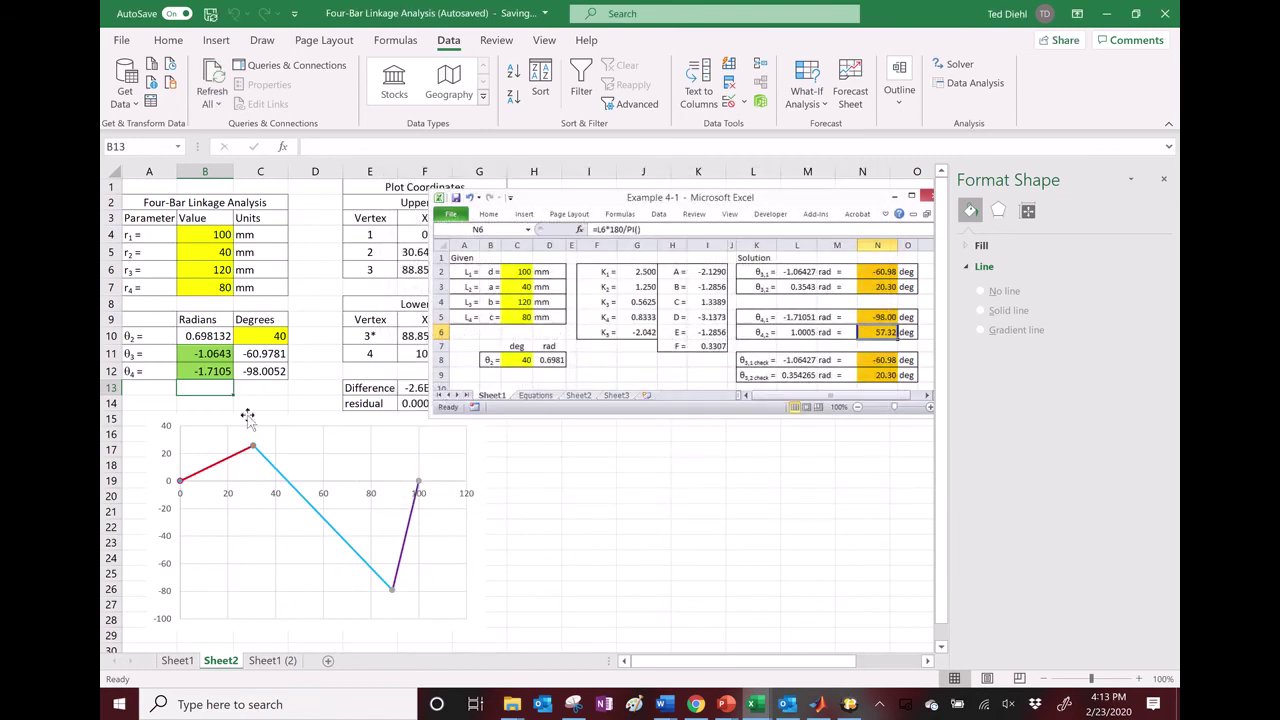
Enter new starting guesses of -1 radian for θ3 in B11 and -2 radians for θ4 in B12.
left_click(204, 357)
type("-1")
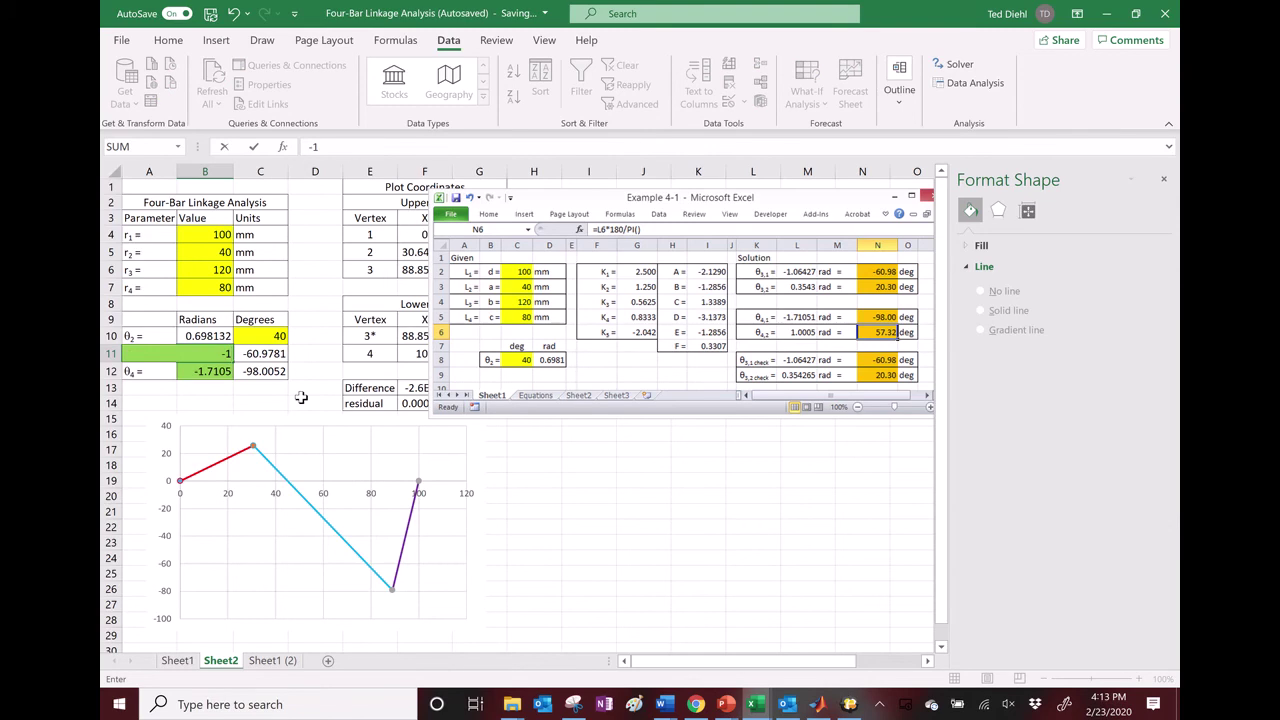
key("Return")
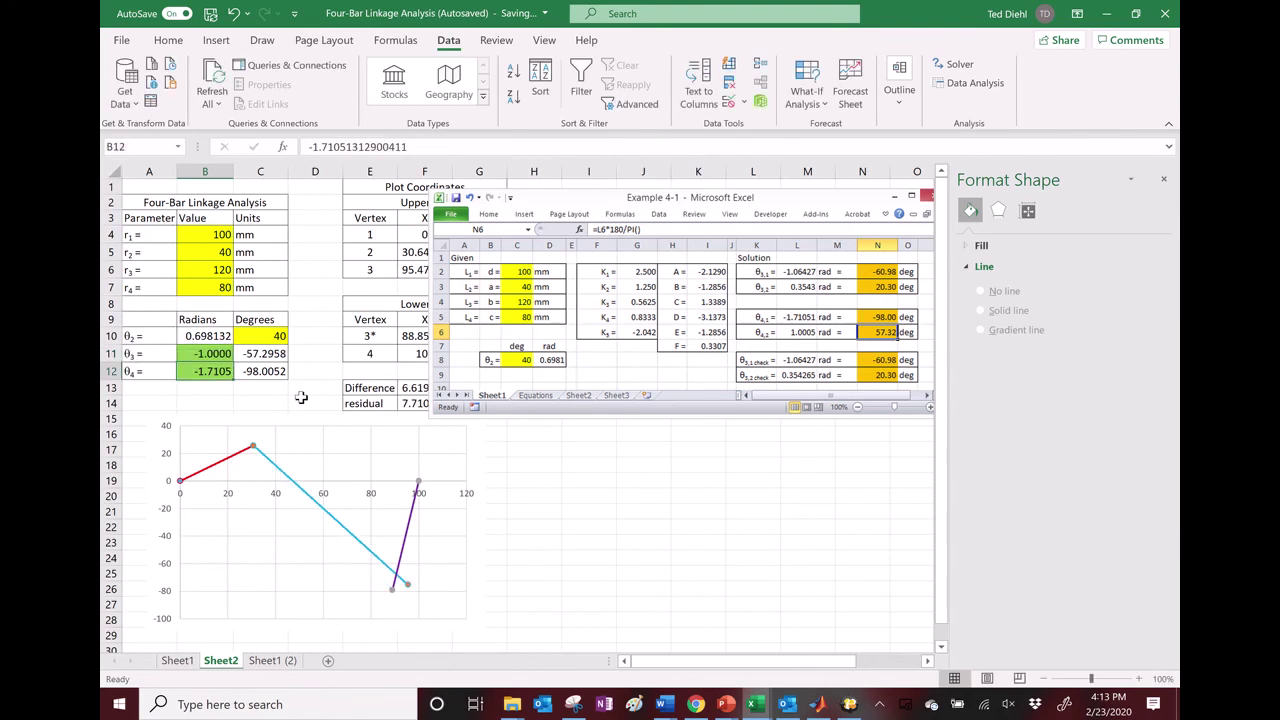
type("-2")
key("Return")
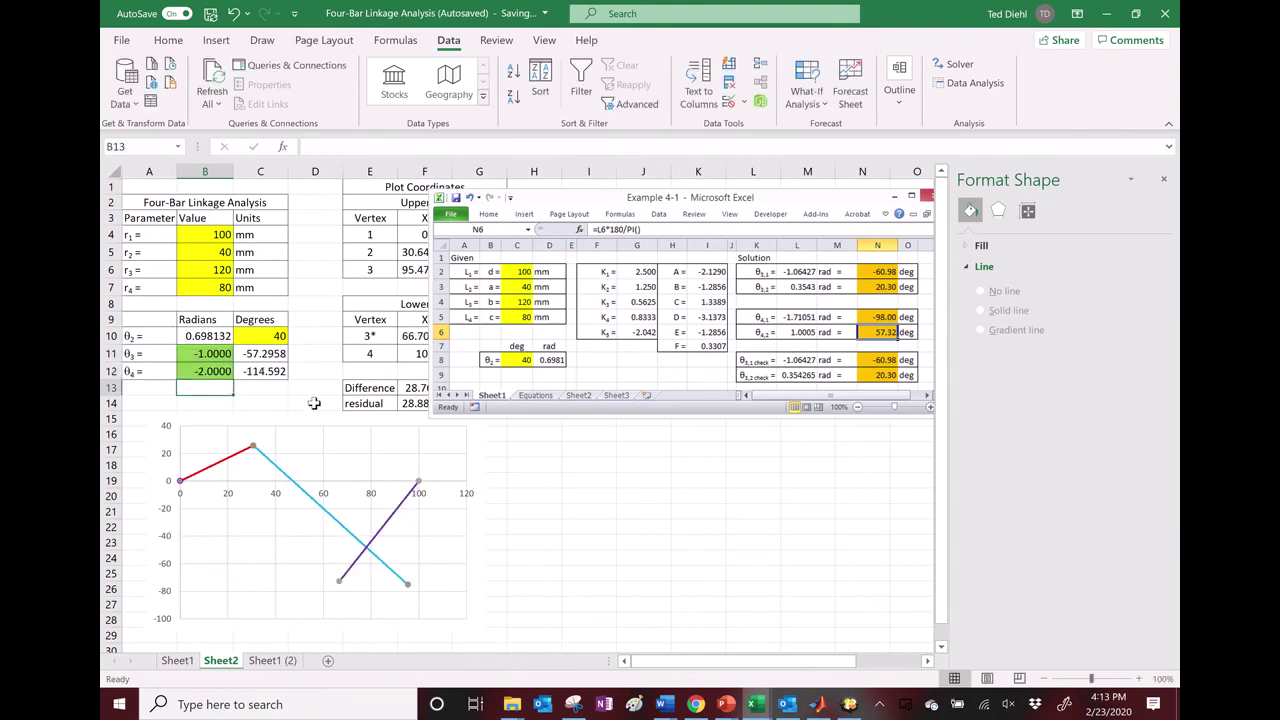
Run Solver from the -1 and -2 radian guesses and keep the Solver solution.
left_click(955, 64)
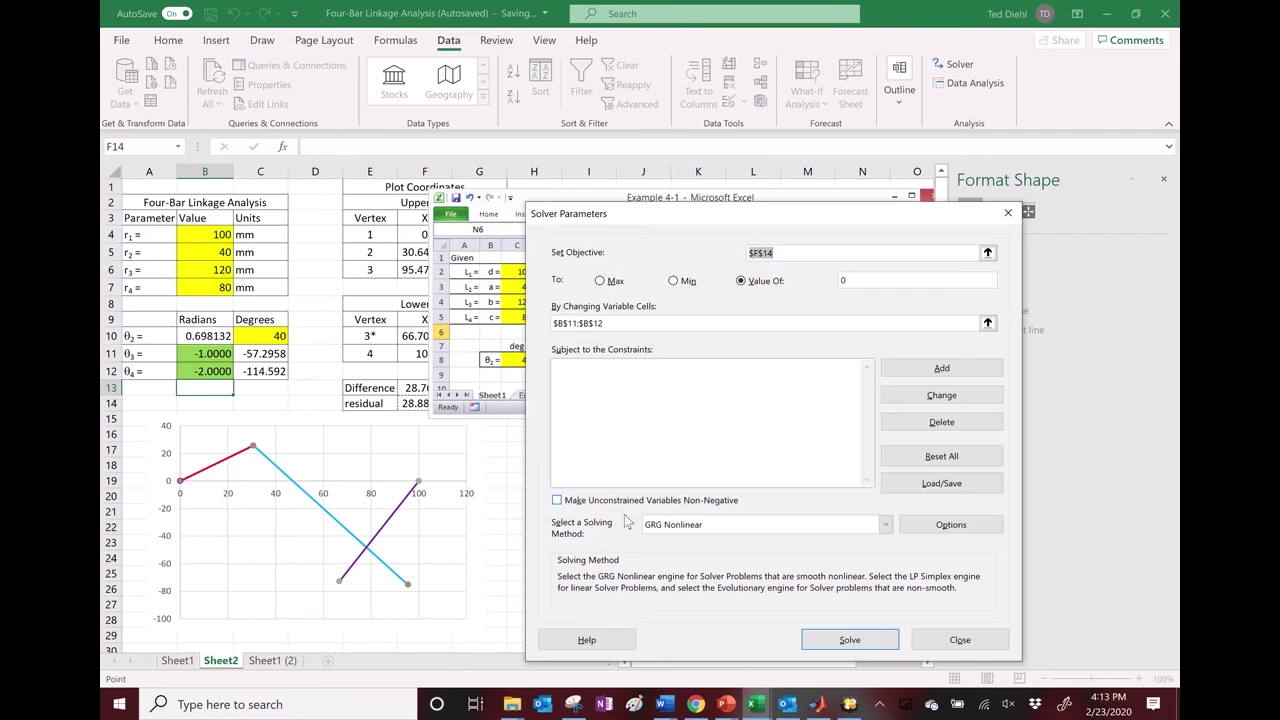
left_click(848, 639)
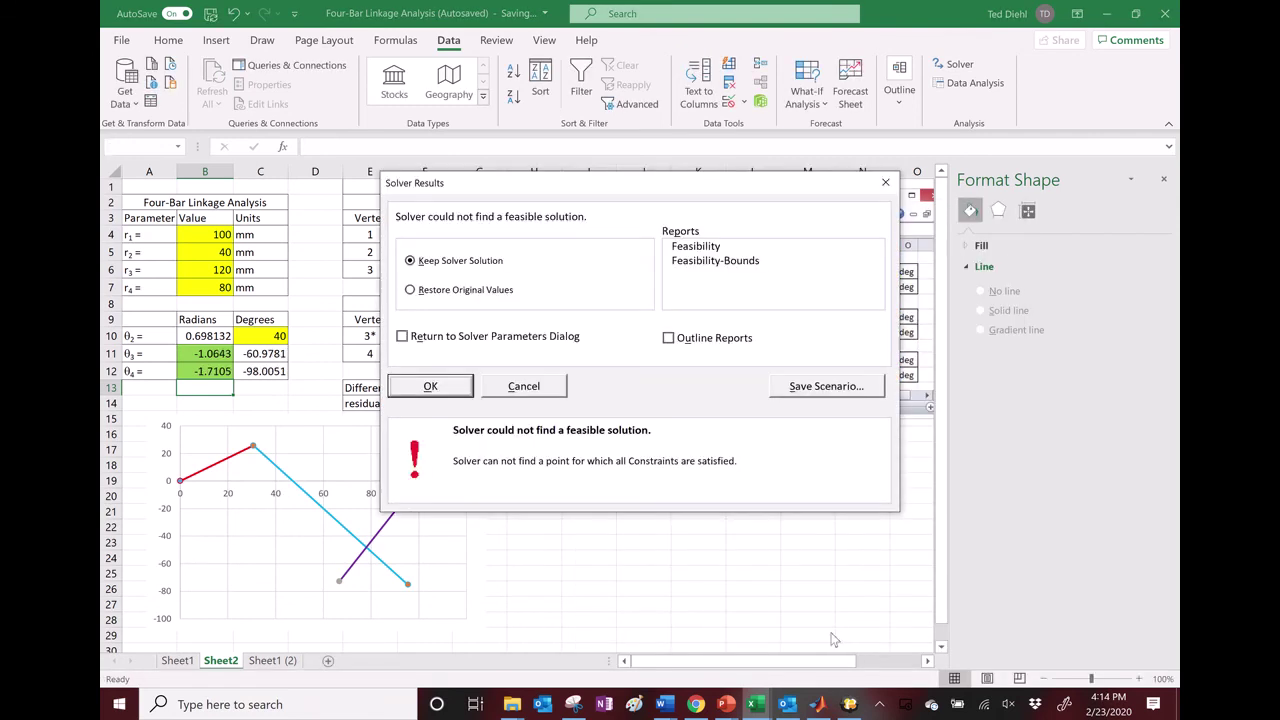
left_click(420, 382)
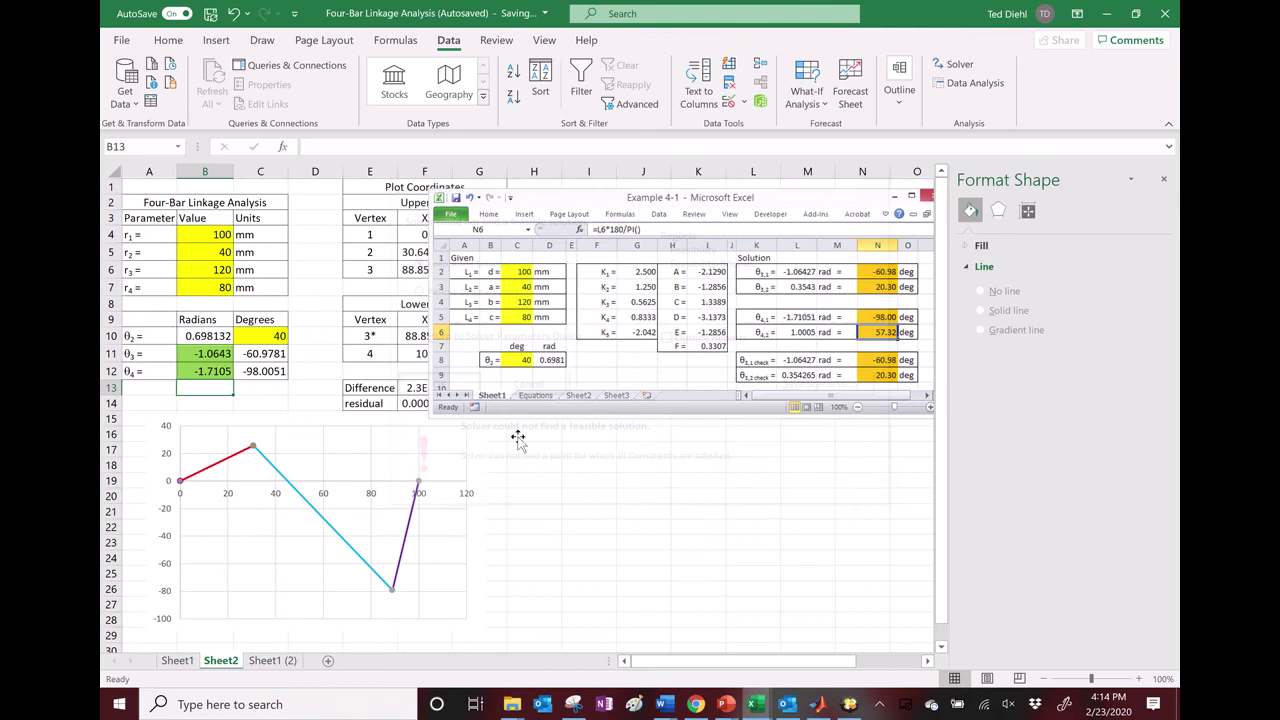
left_click(597, 479)
left_click(849, 704)
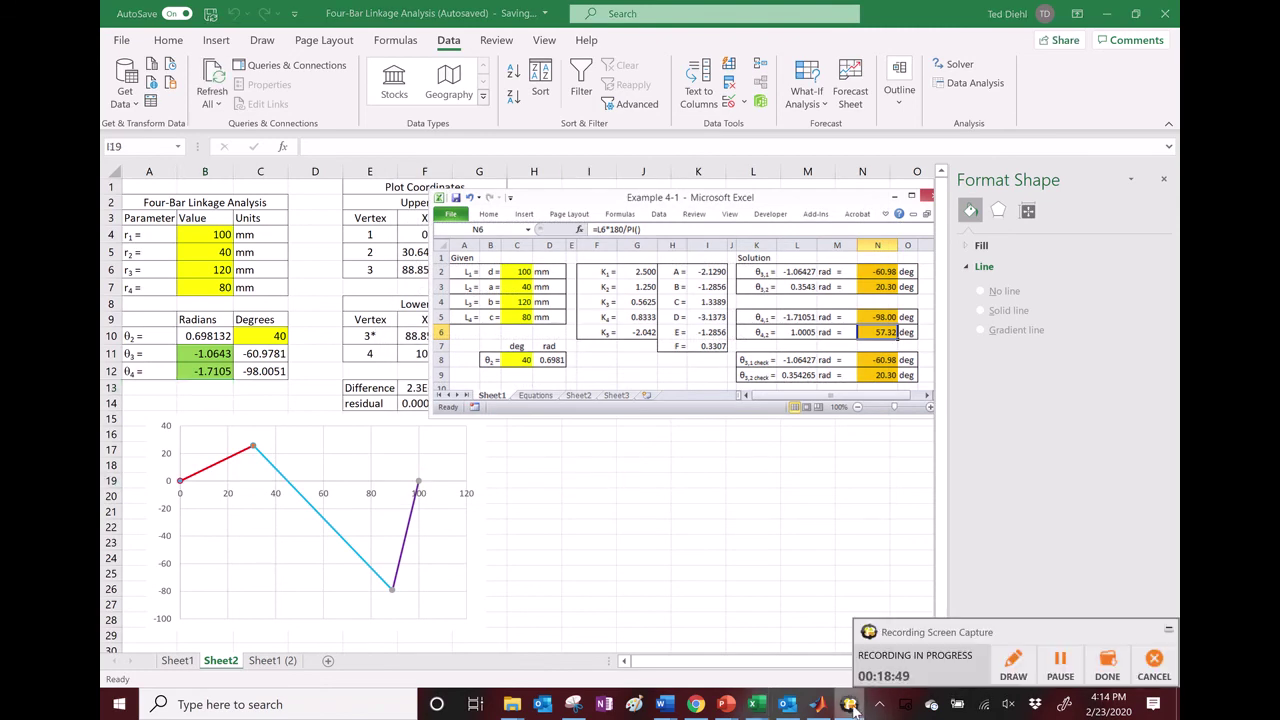